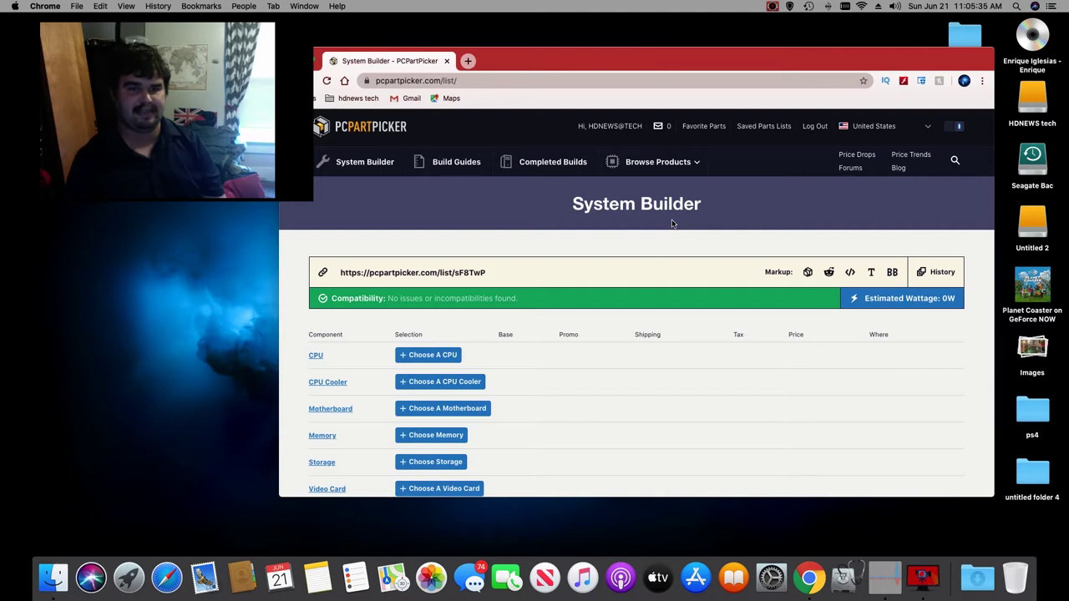
Step: Briefly browse the CPU list, then go back to the System Builder parts list
scroll(551, 365, up, 1)
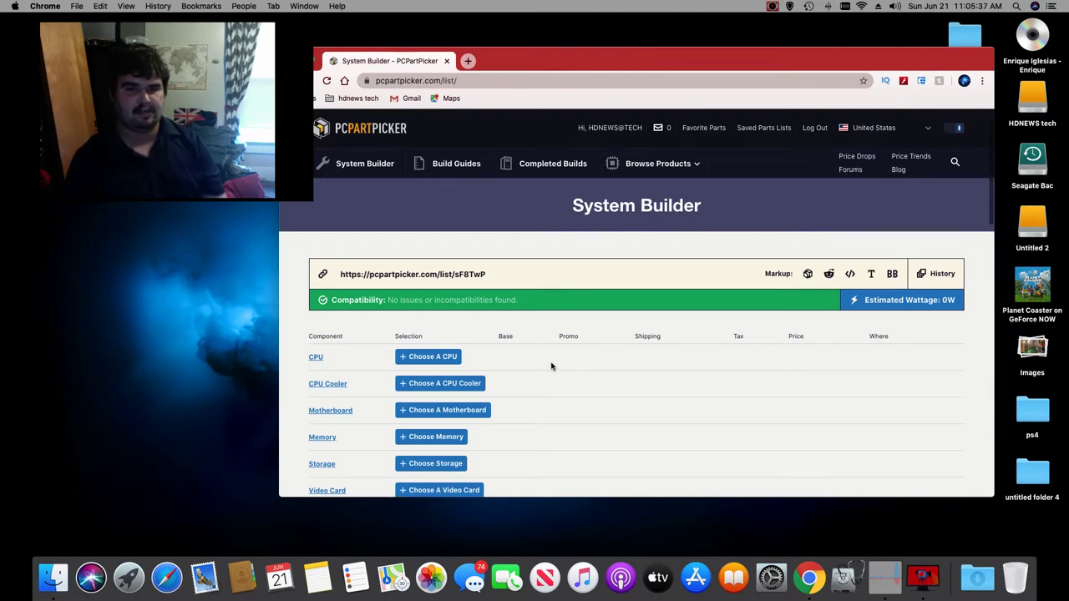
scroll(551, 365, down, 3)
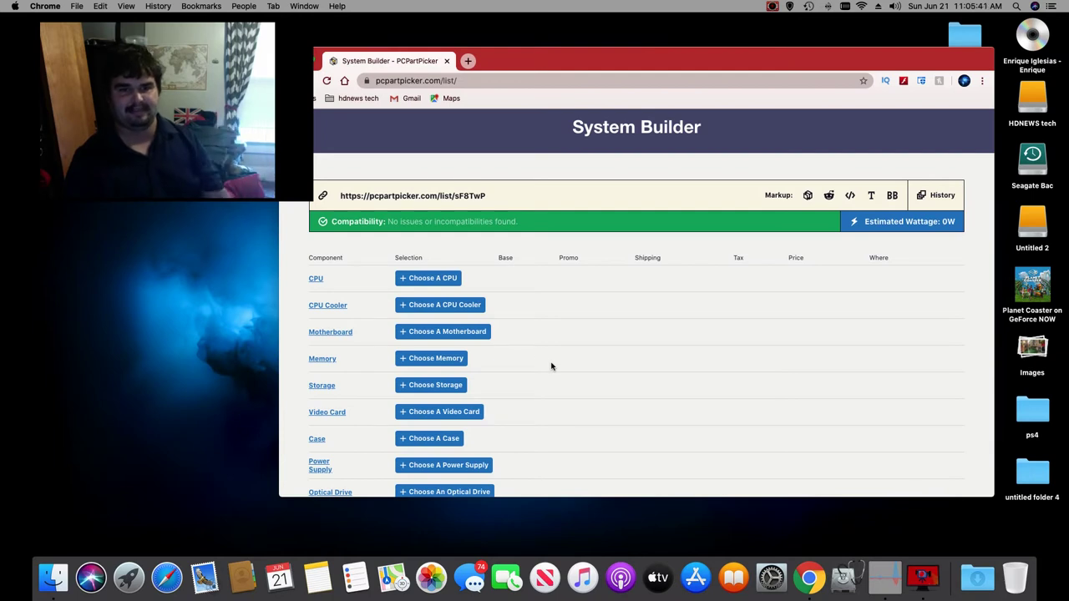
click(448, 286)
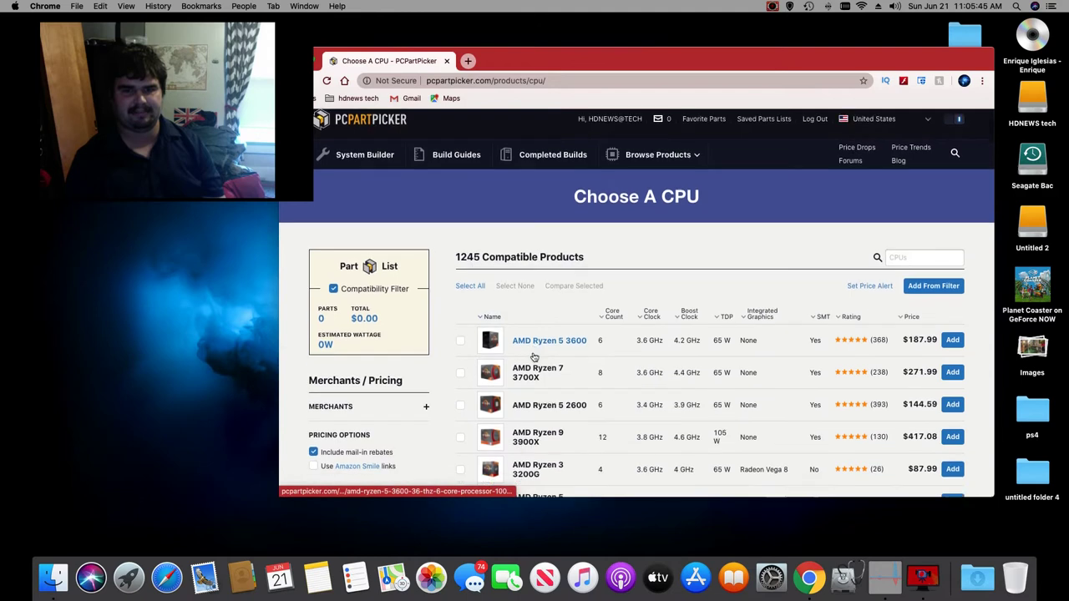
scroll(535, 357, down, 3)
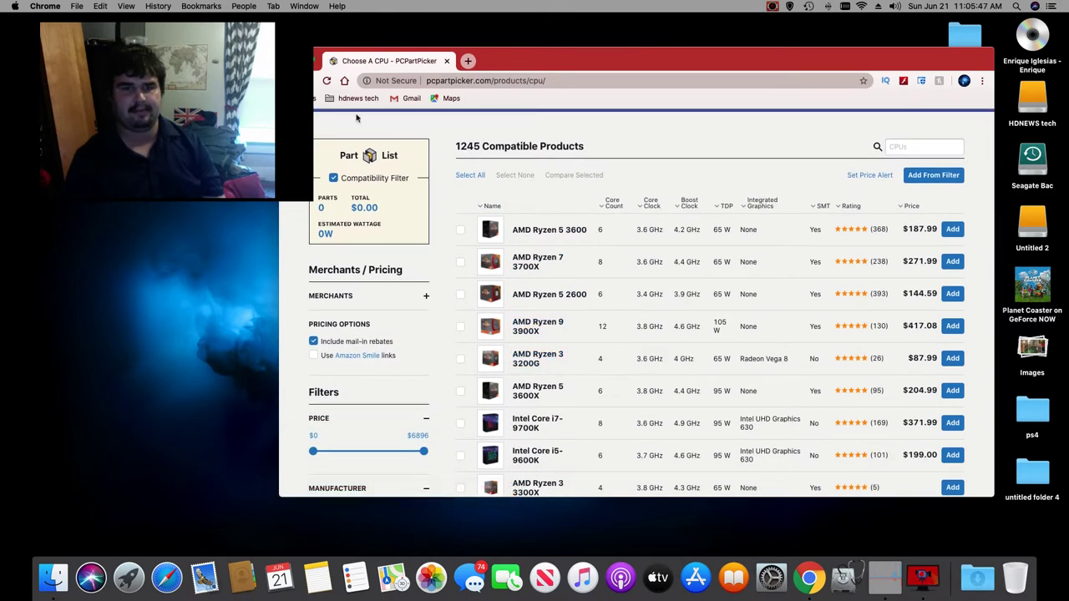
drag(494, 63, 517, 55)
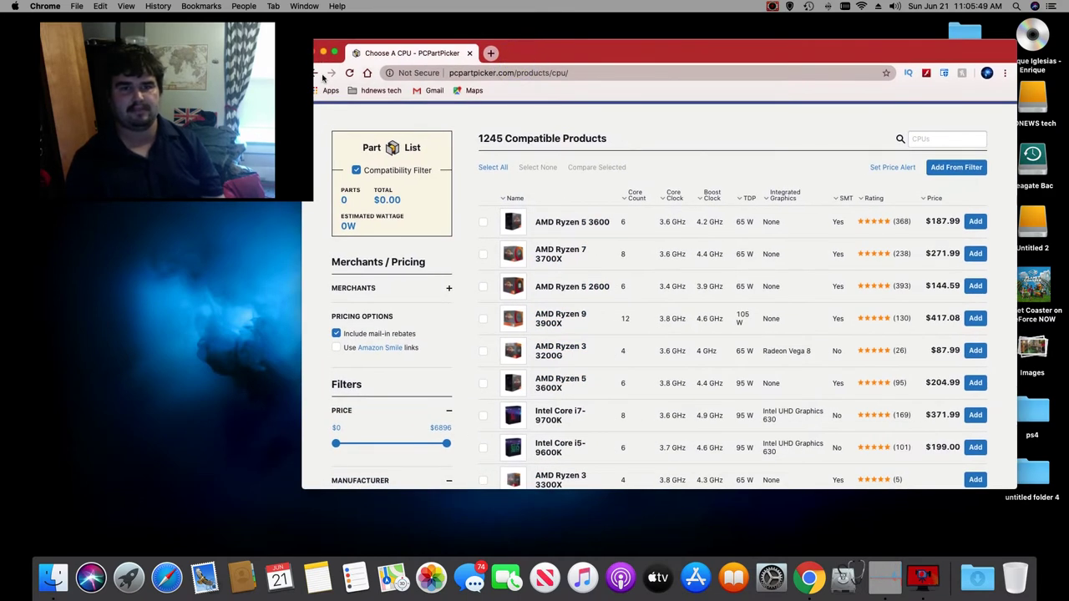
click(316, 73)
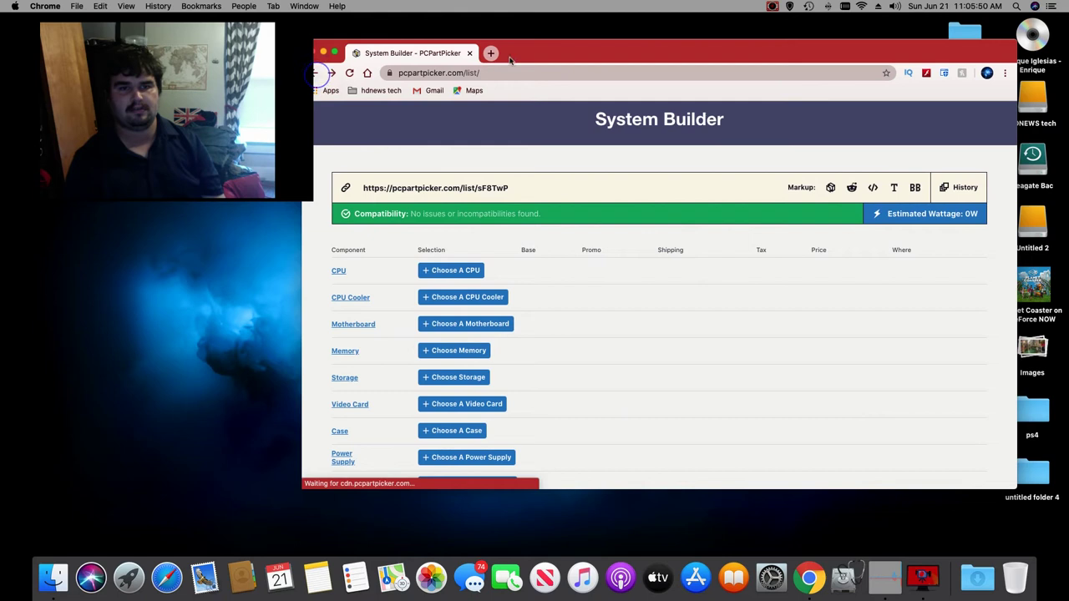
Step: Show the motherboard list filtered to Gigabyte as the only manufacturer
click(458, 323)
scroll(462, 323, down, 5)
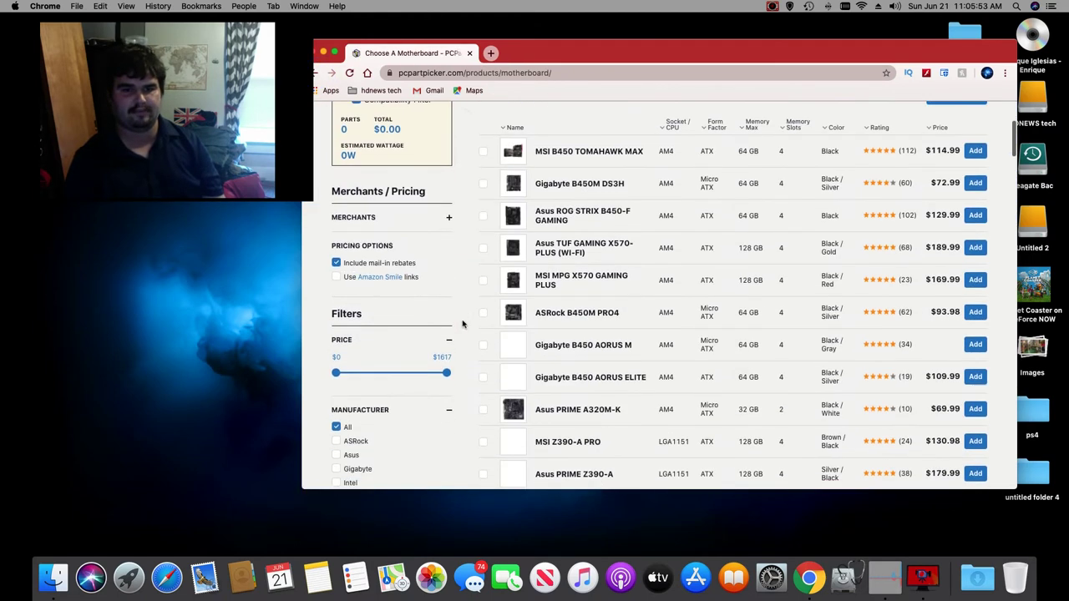
scroll(462, 324, down, 5)
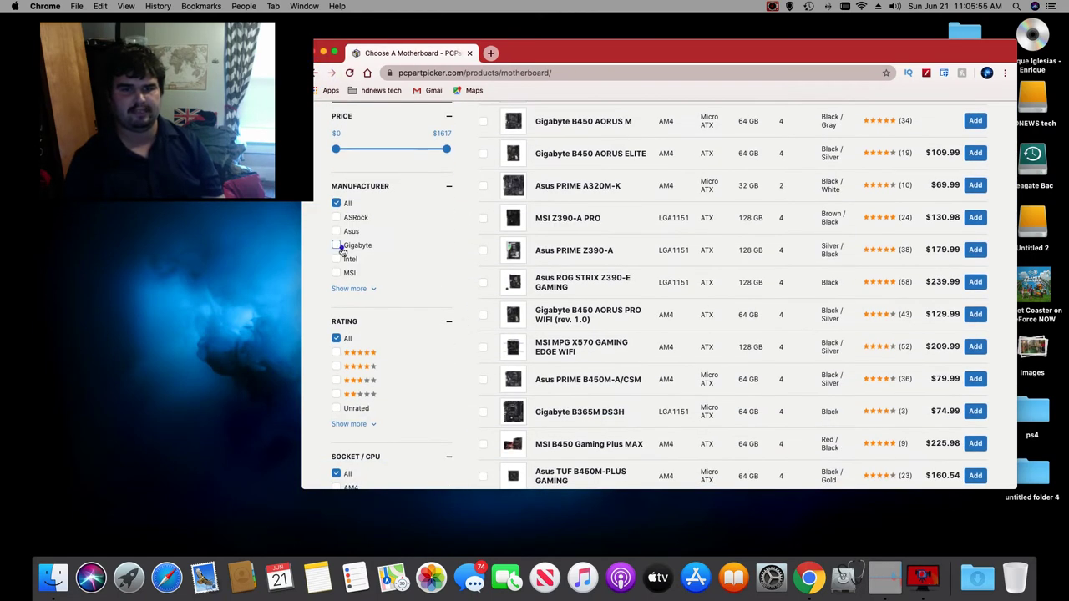
click(339, 247)
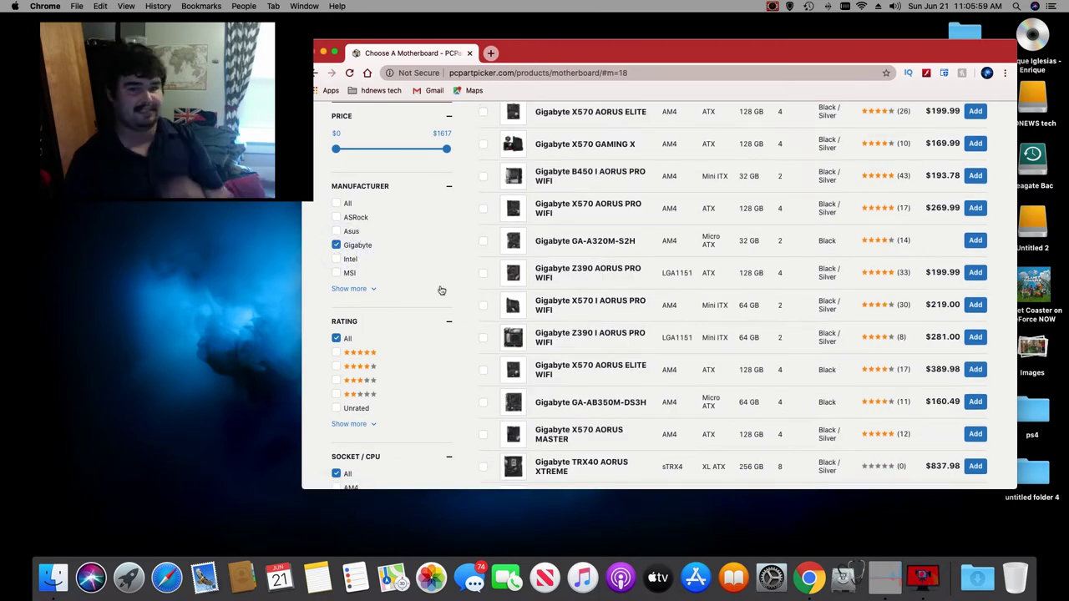
scroll(605, 319, down, 5)
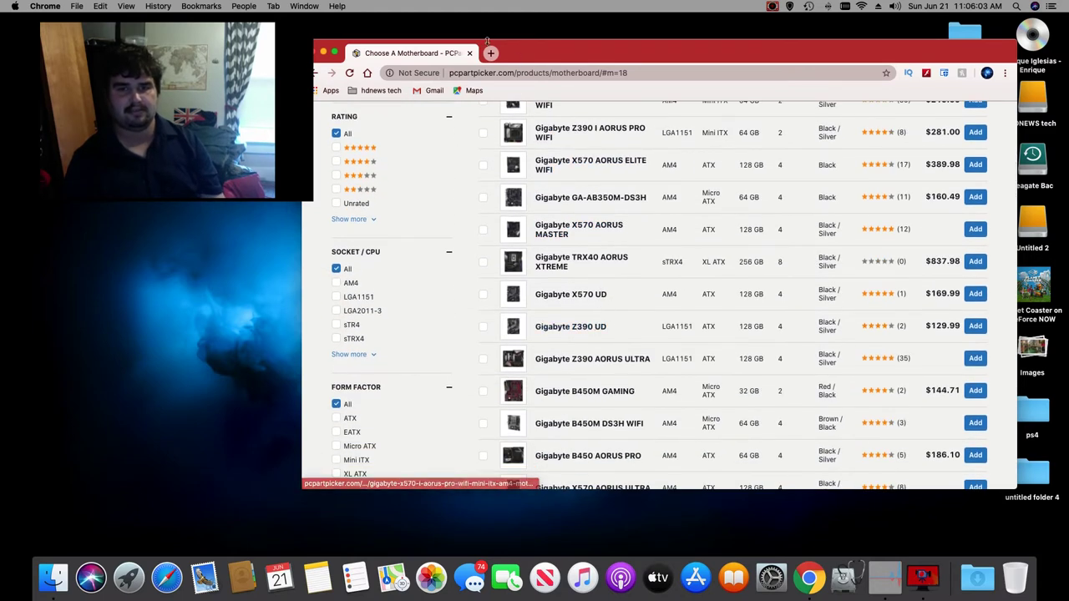
Step: Search Google for 'hackintosh motherboards' in a new Chrome tab
click(490, 53)
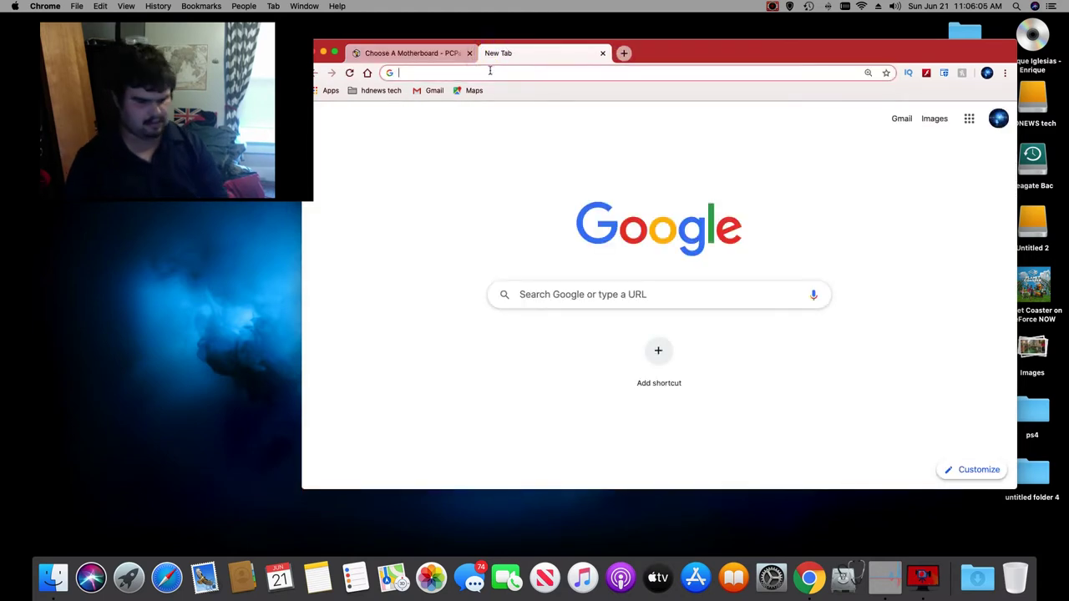
text(hack)
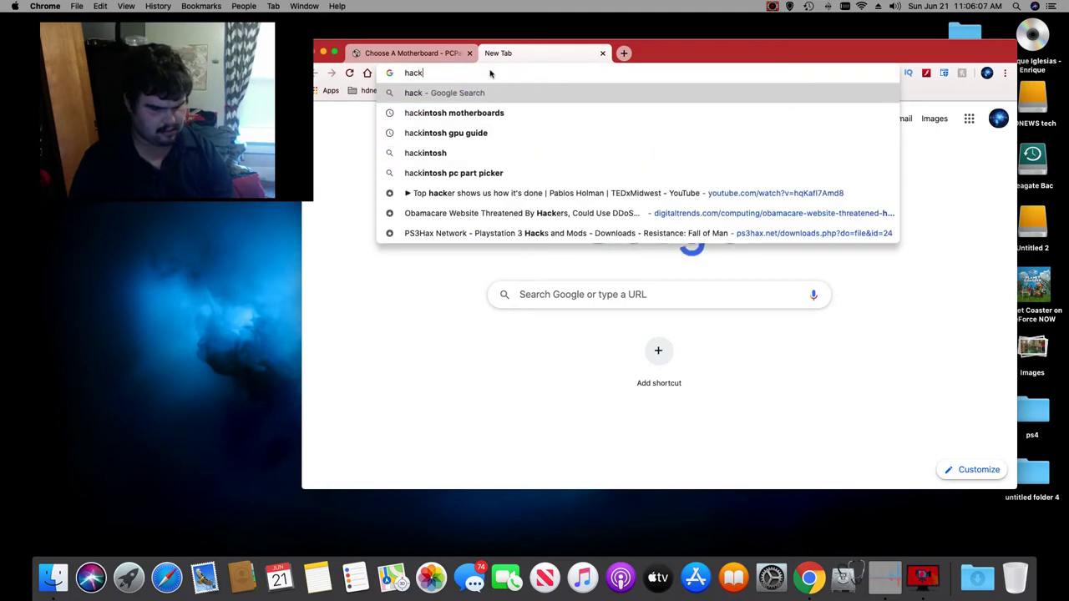
text(intosh)
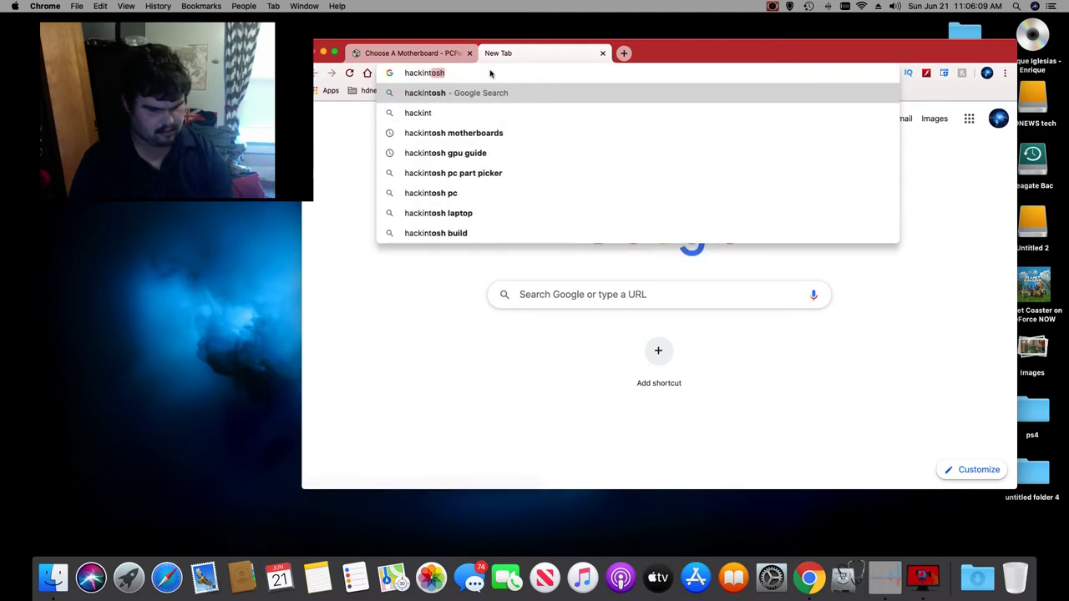
text( m)
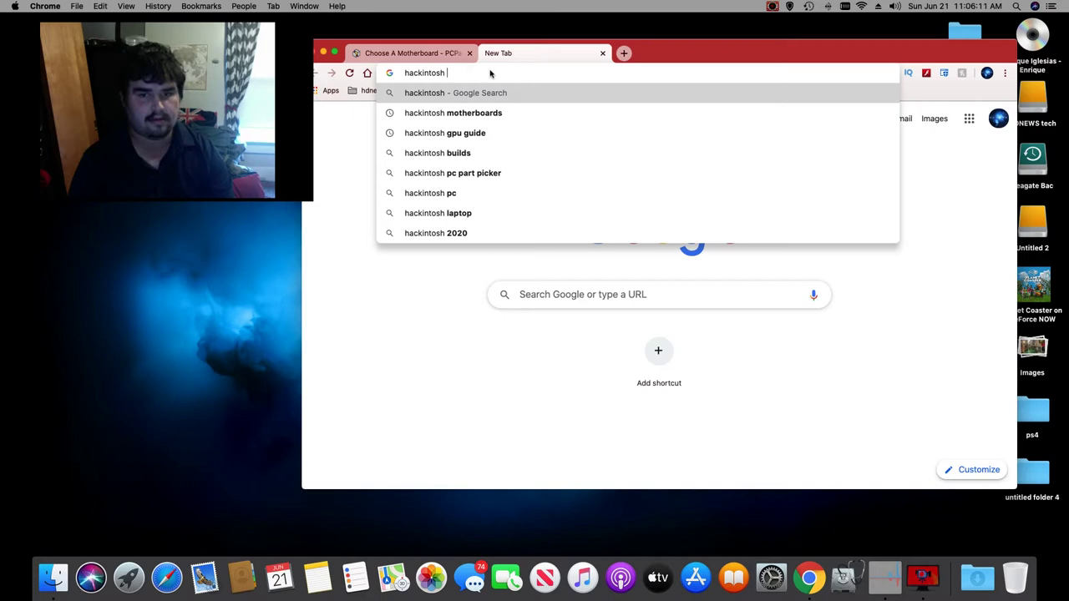
click(473, 112)
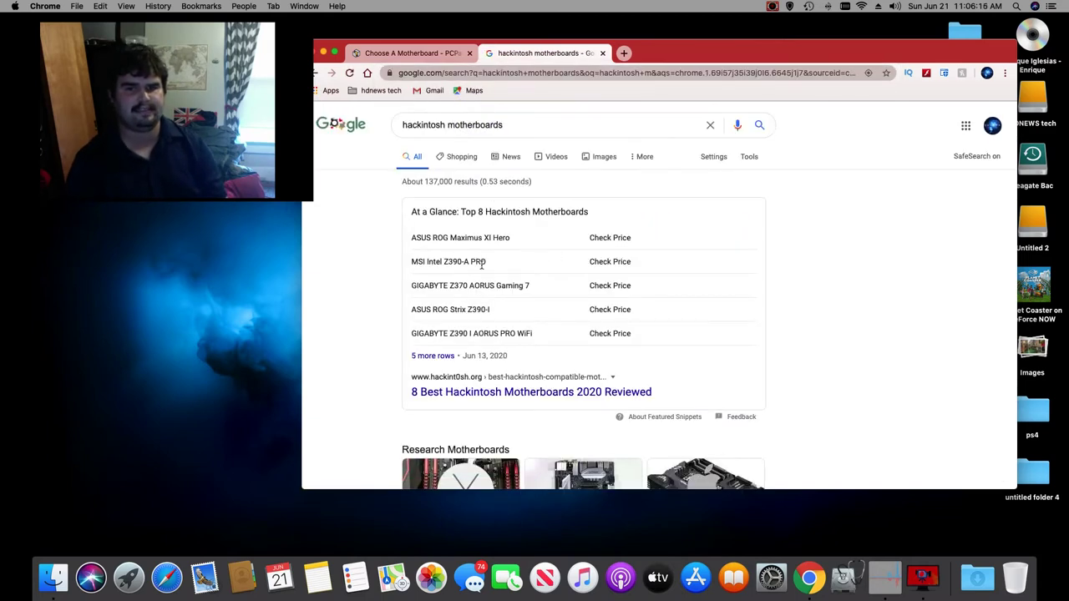
Step: Move the 'hackintosh motherboards' results into their own window, side by side with PCPartPicker
drag(415, 261, 462, 262)
click(466, 262)
click(603, 261)
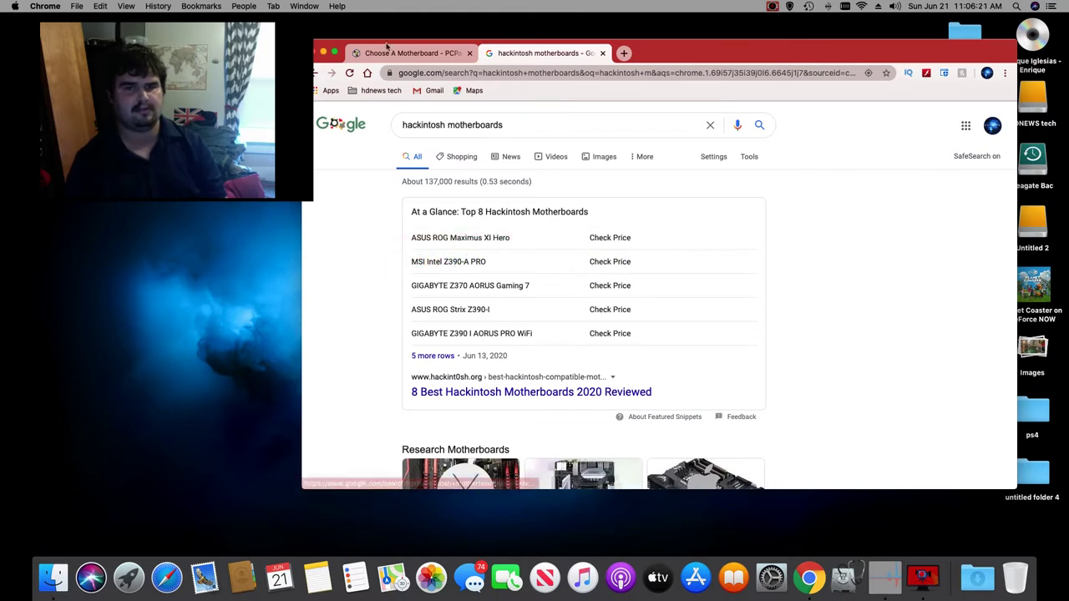
drag(562, 52, 991, 52)
drag(532, 56, 1045, 33)
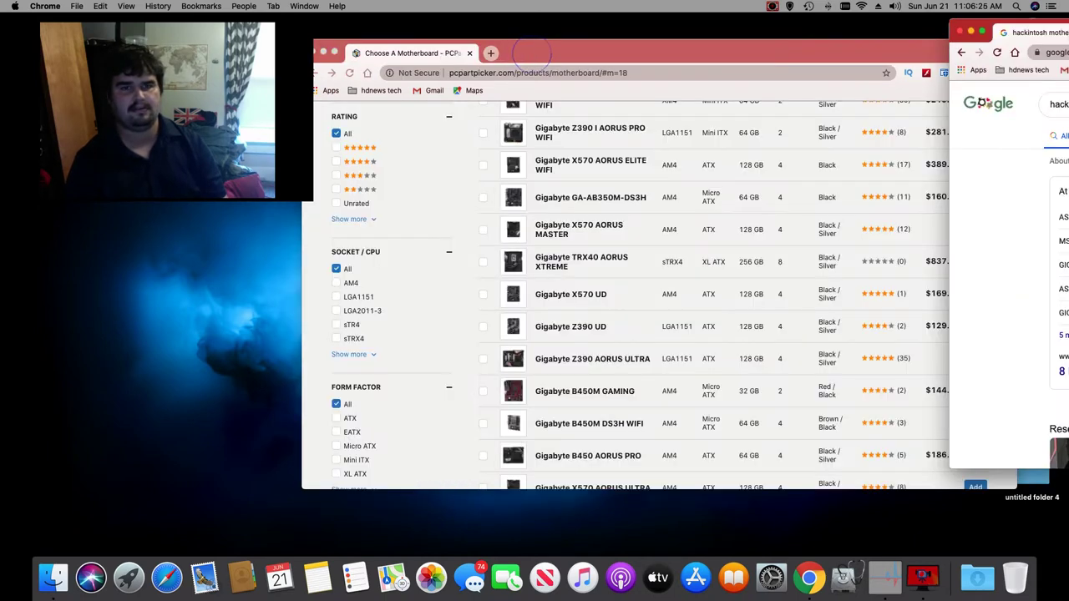
drag(668, 63, 410, 99)
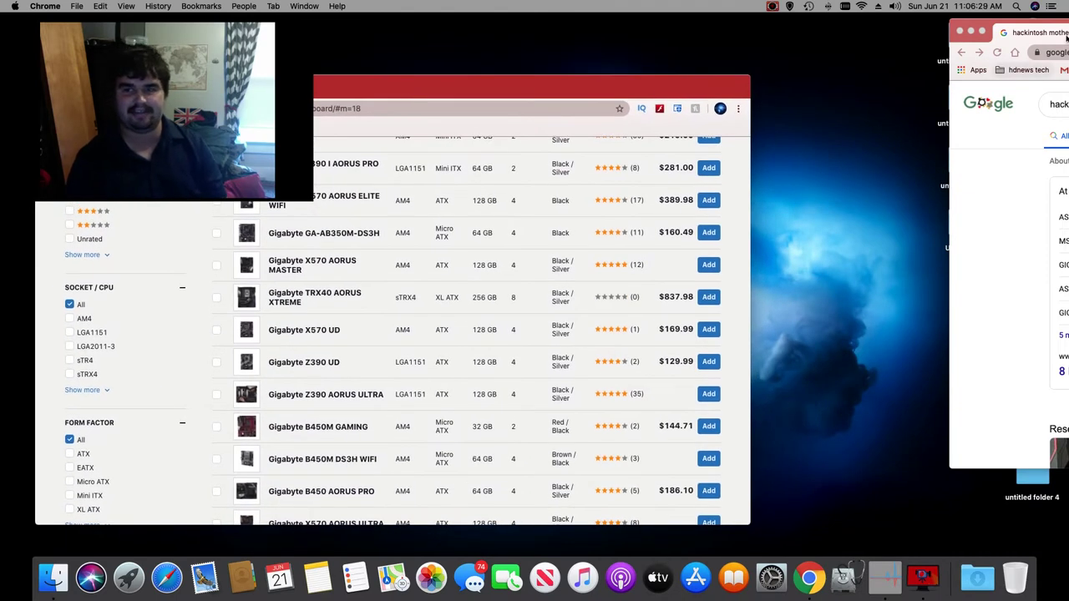
drag(1044, 34, 787, 53)
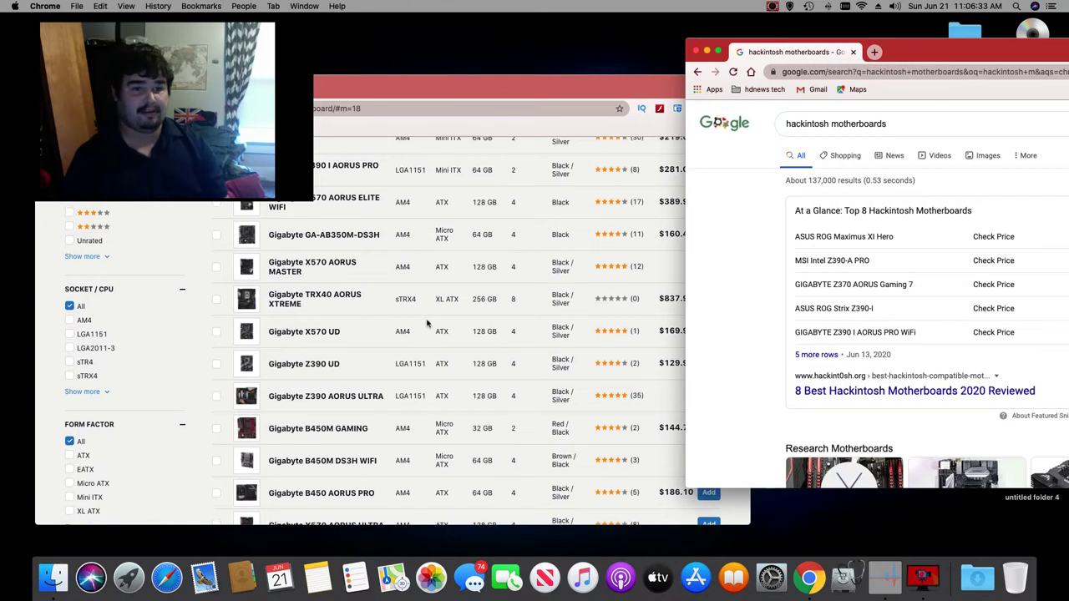
scroll(668, 317, up, 1)
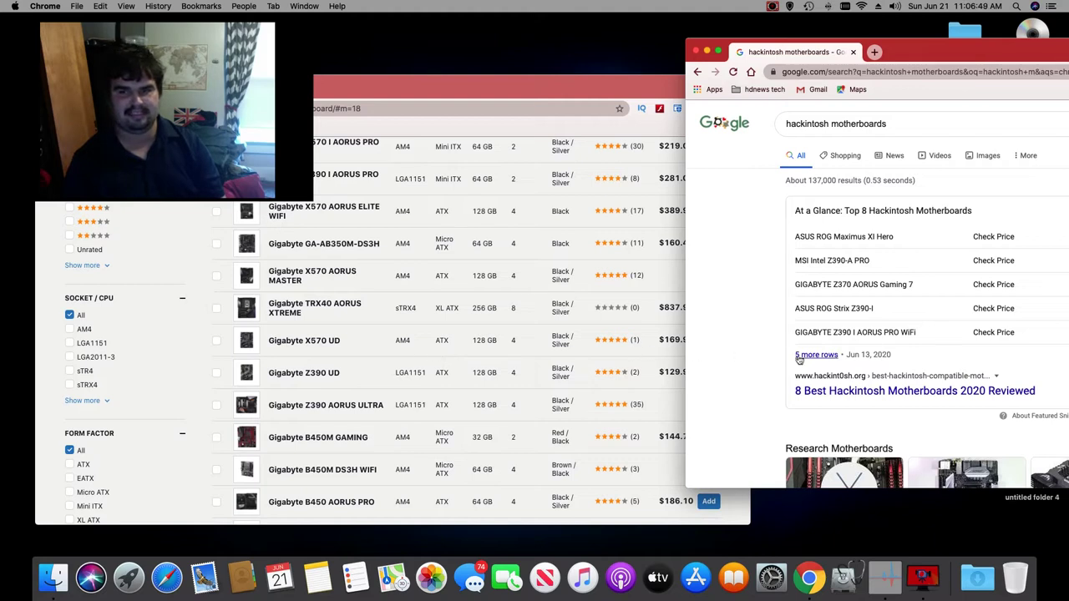
Step: Scroll through the 'hackintosh motherboards' results to review the recommended boards
scroll(800, 358, down, 1)
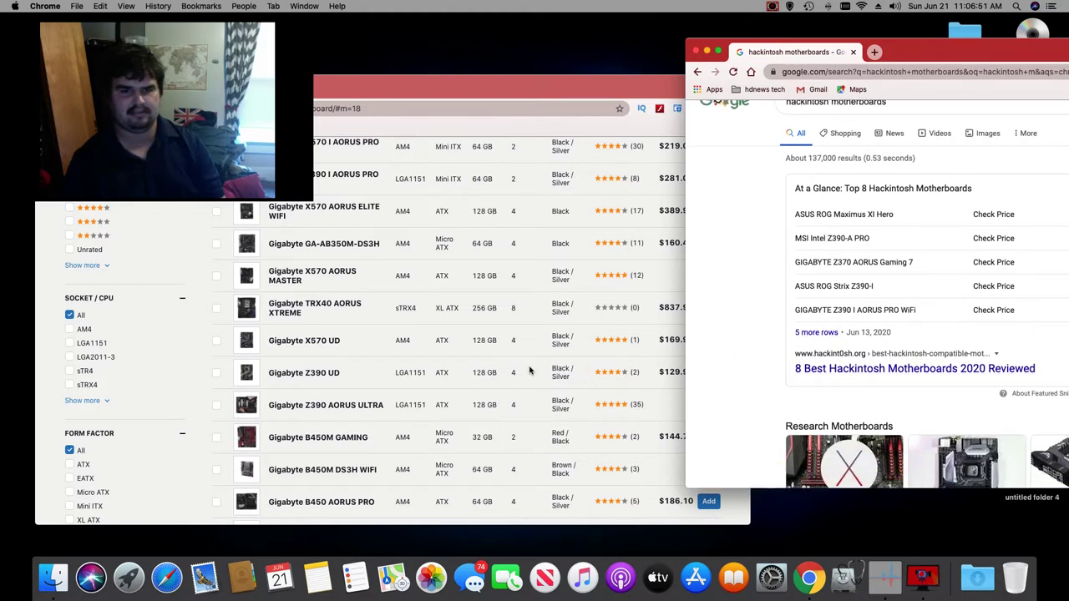
scroll(530, 370, down, 5)
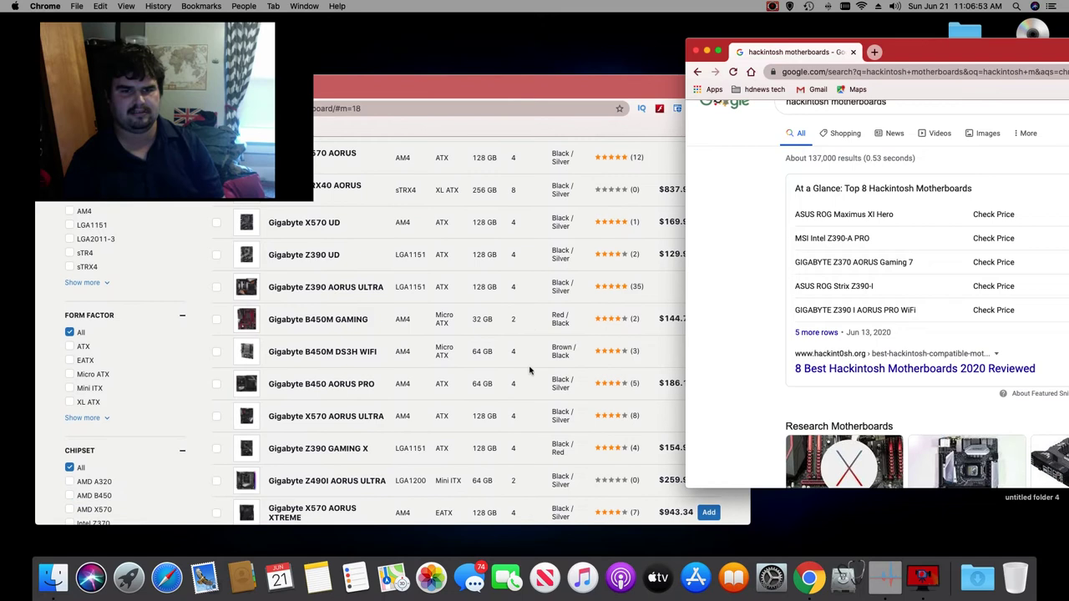
scroll(530, 370, down, 5)
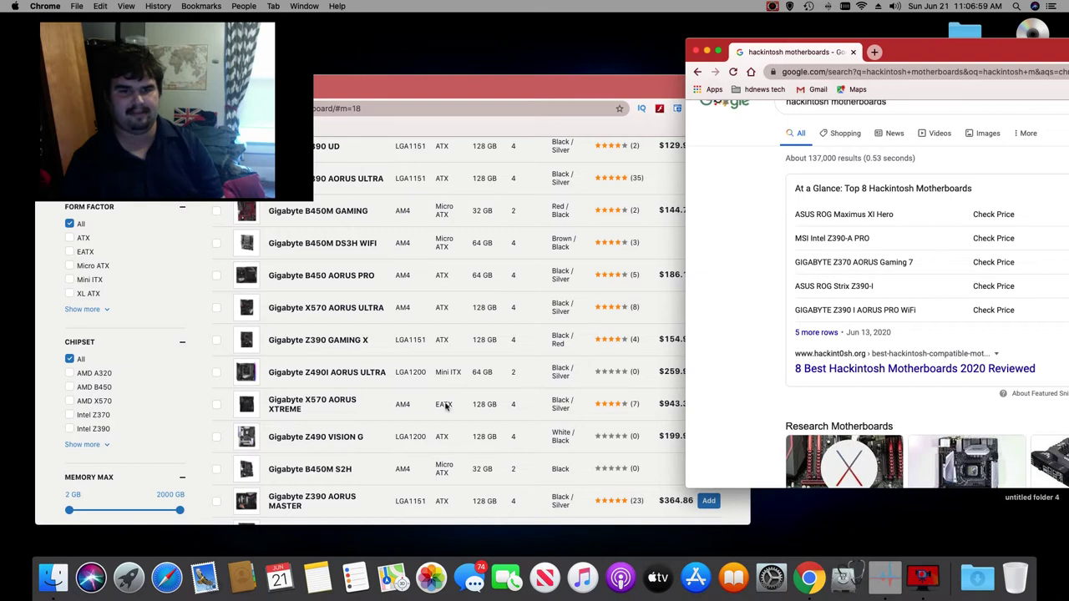
scroll(438, 407, down, 4)
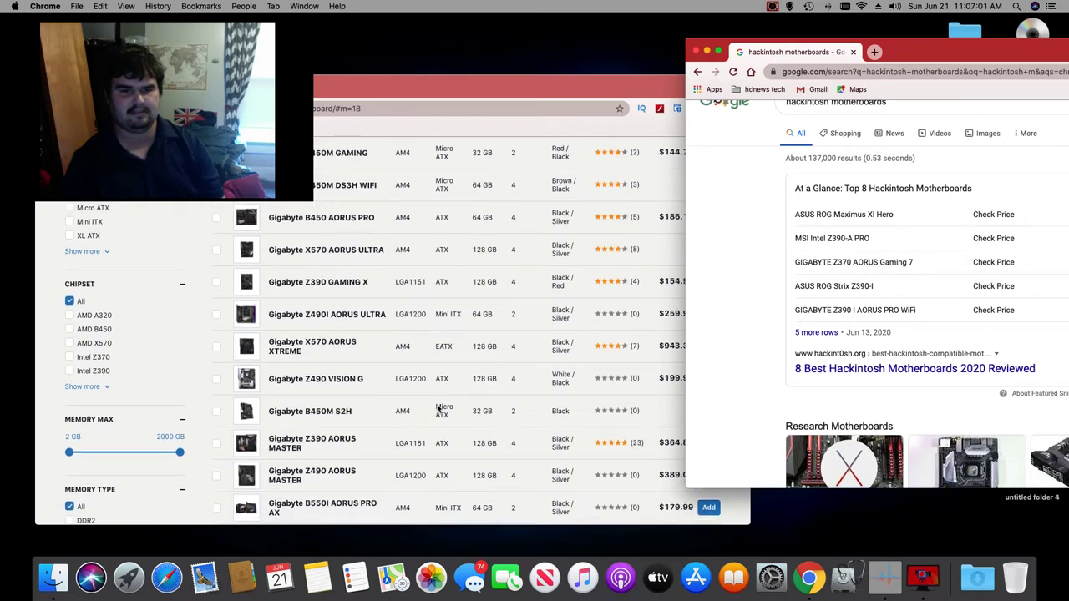
scroll(437, 406, up, 3)
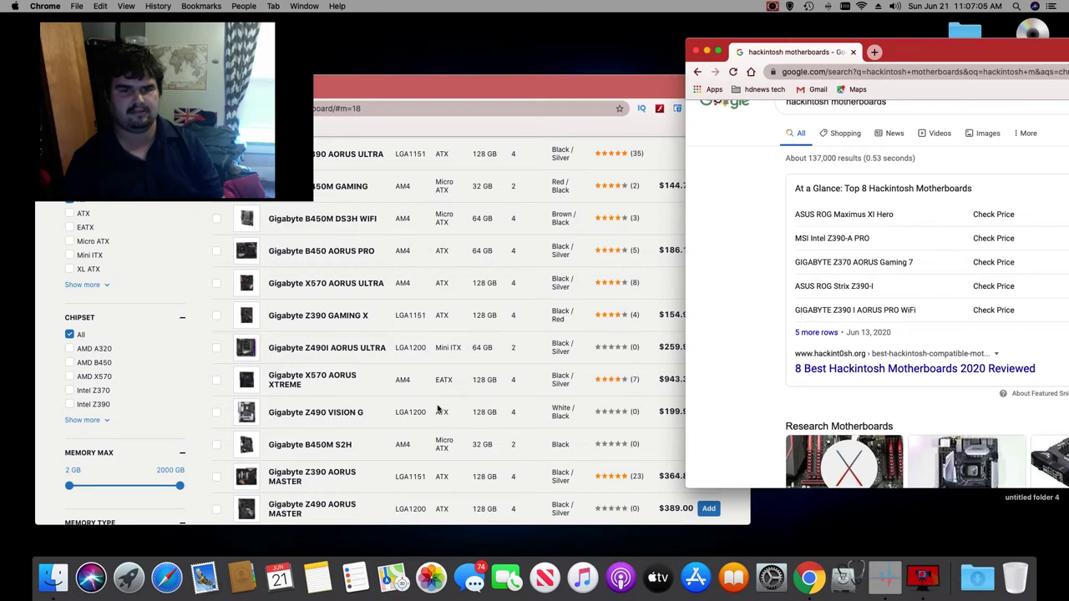
scroll(438, 407, down, 1)
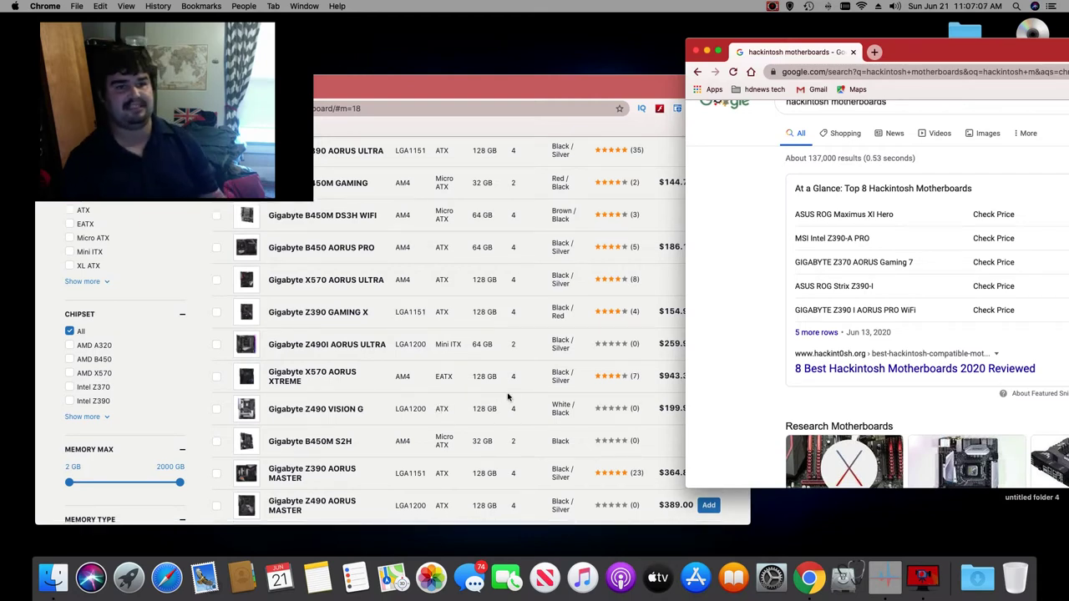
scroll(902, 373, down, 5)
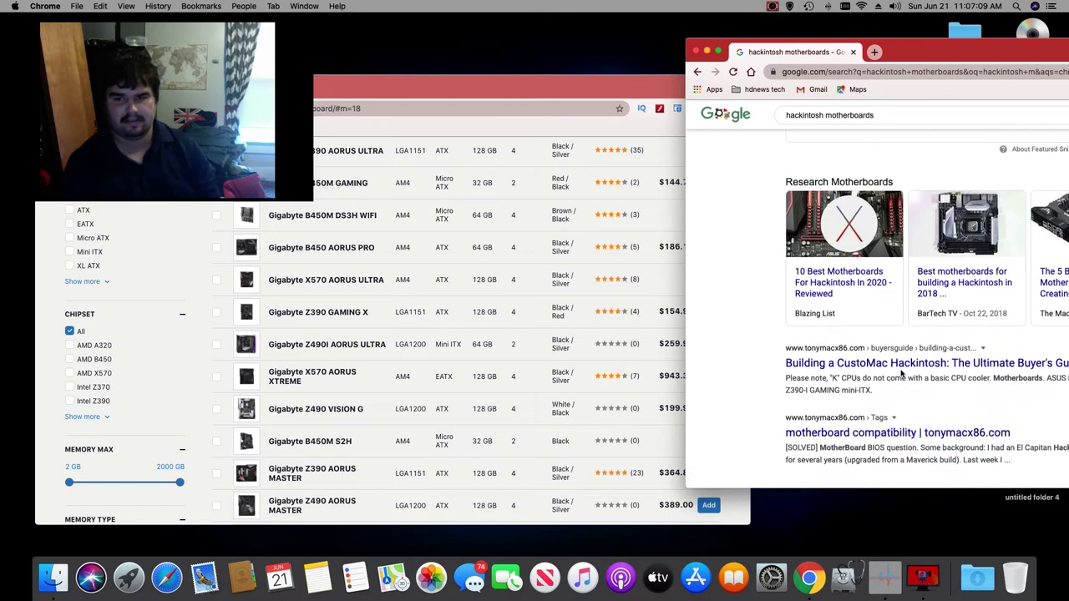
scroll(902, 373, down, 2)
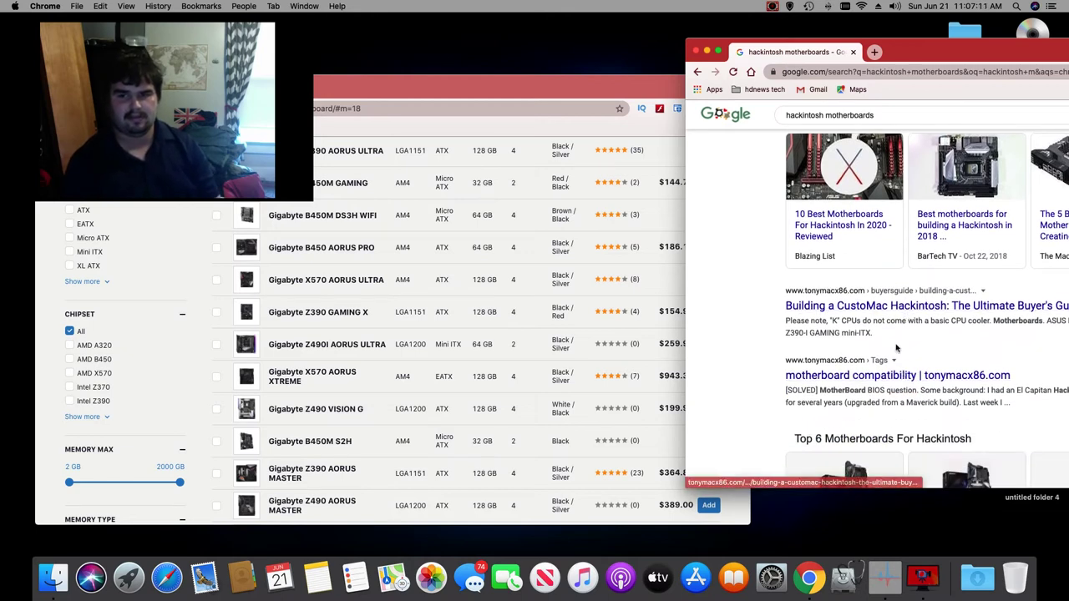
scroll(896, 351, down, 6)
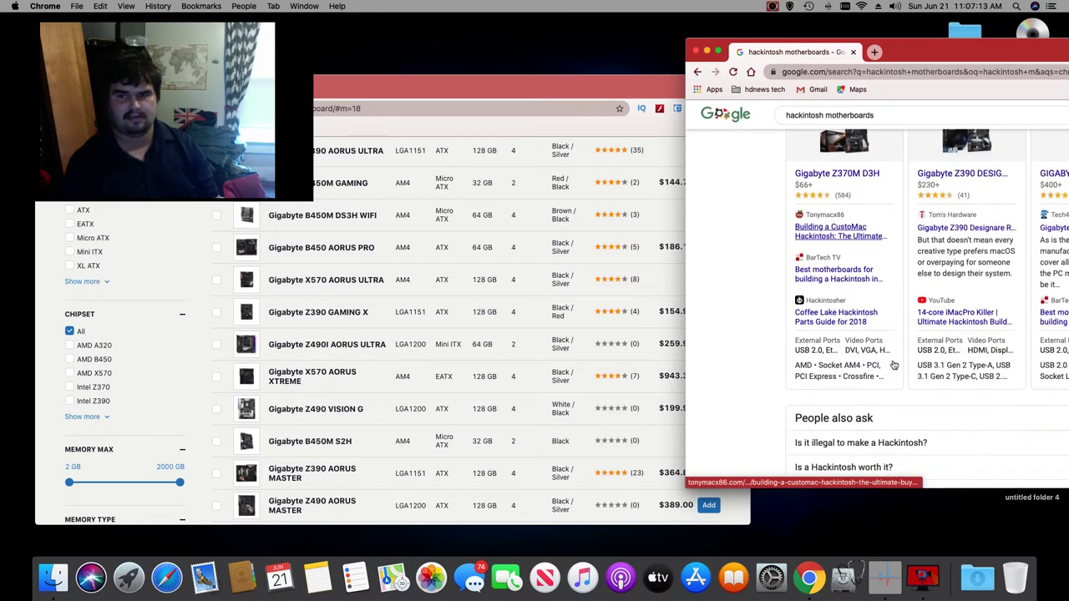
scroll(894, 365, up, 2)
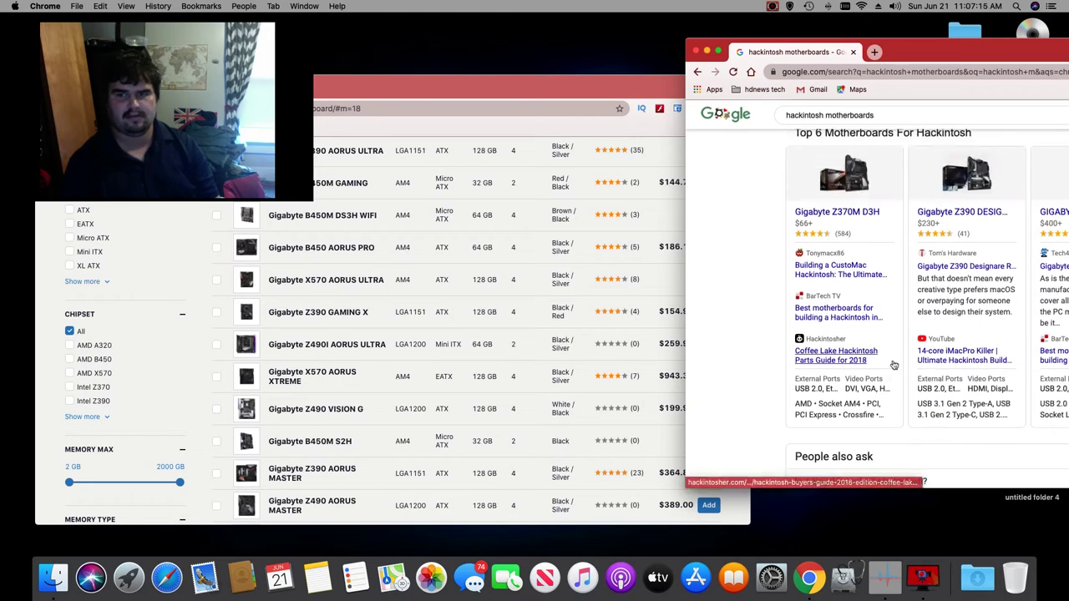
scroll(893, 365, down, 6)
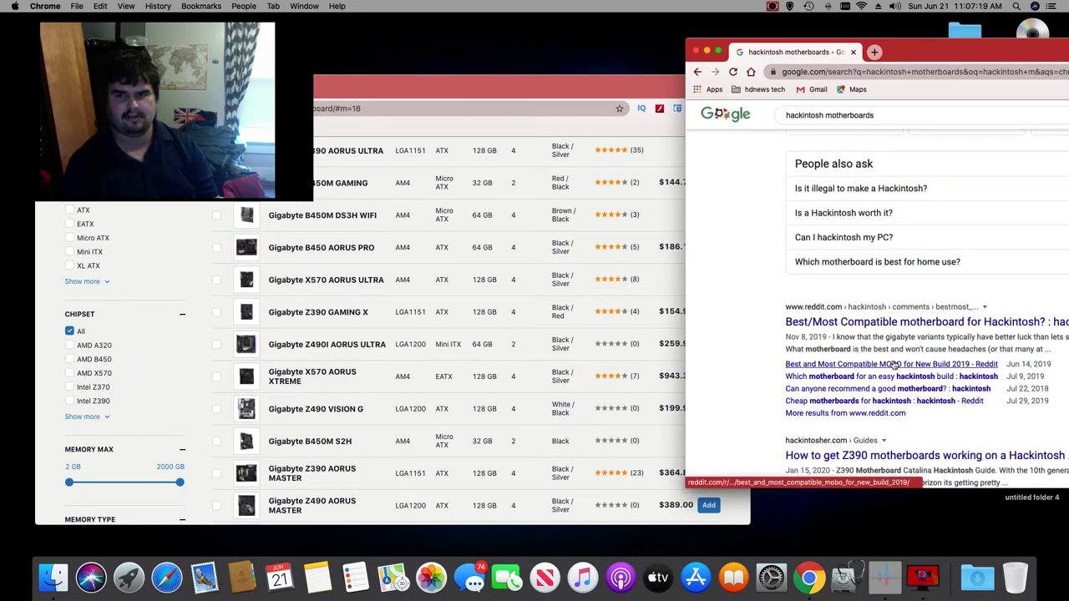
scroll(896, 365, down, 6)
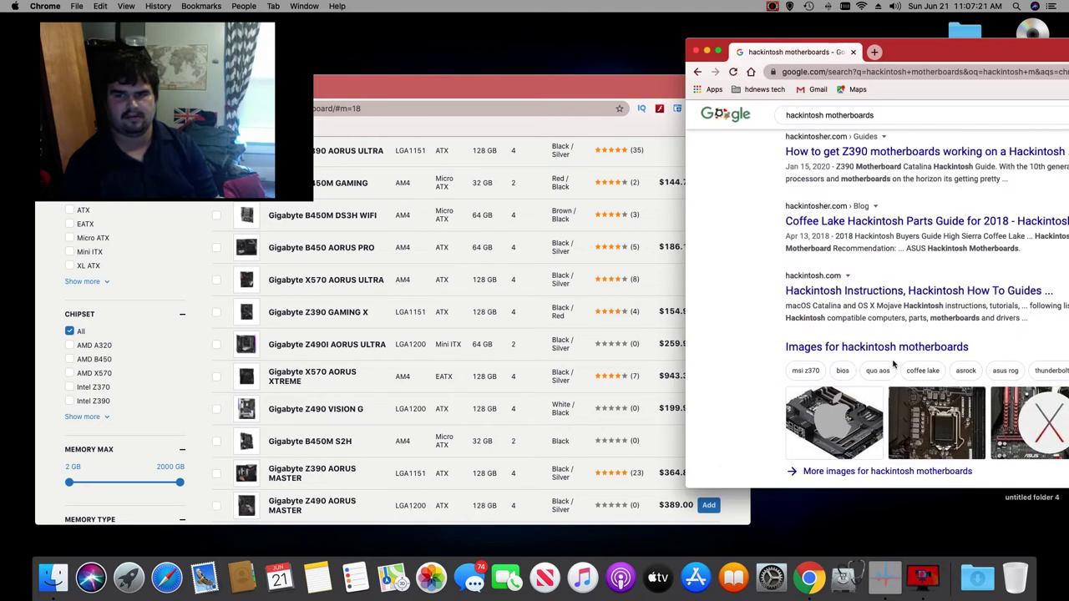
scroll(894, 364, down, 3)
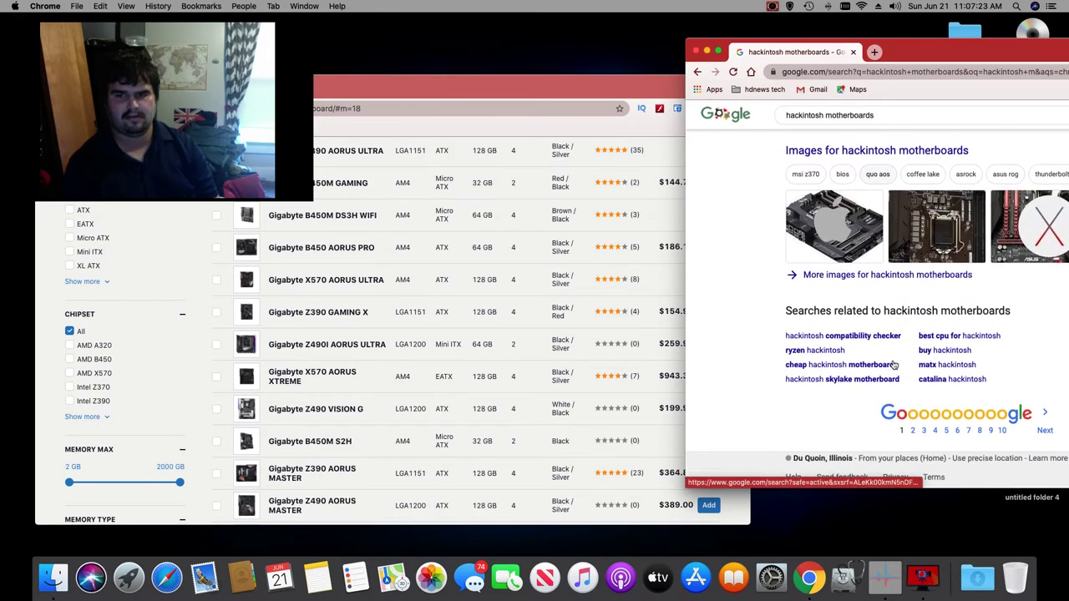
Step: Check the 'hackintosh compatibility checker' results, then return to the top of the motherboard results
click(867, 337)
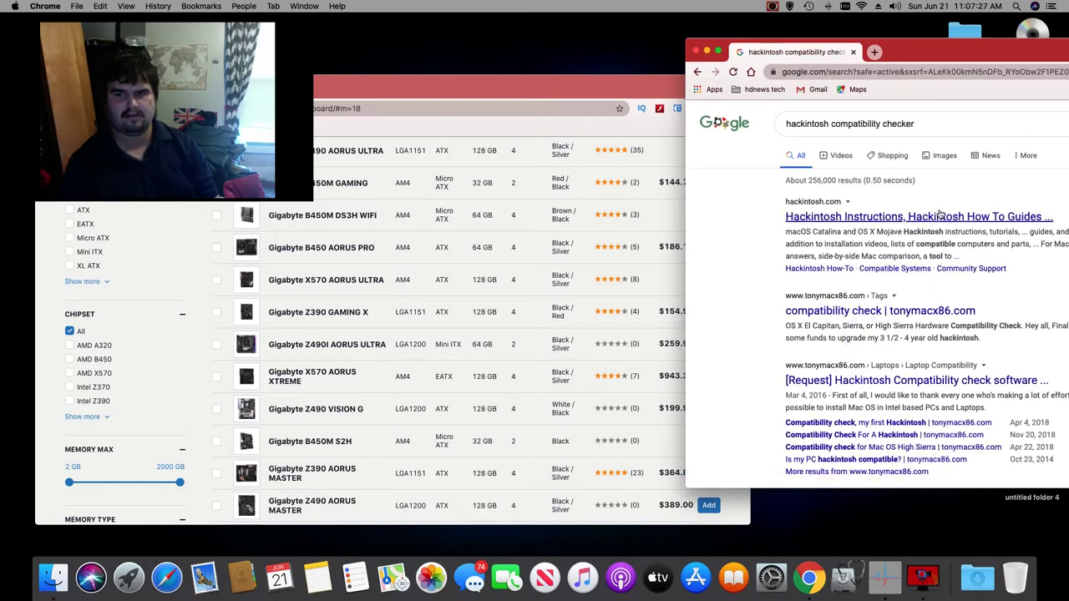
scroll(917, 281, down, 1)
scroll(917, 281, up, 1)
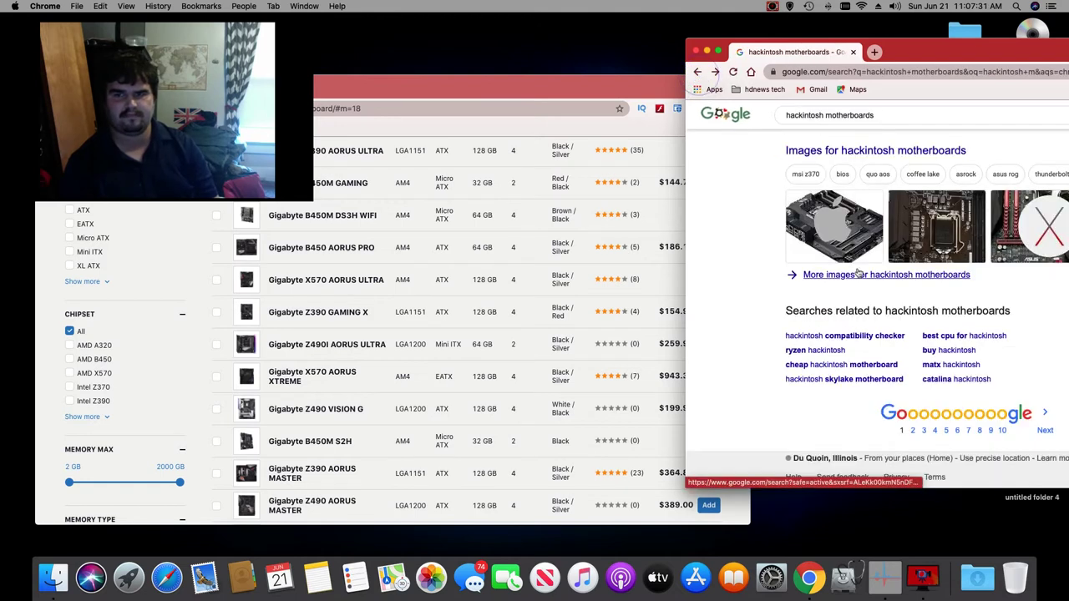
scroll(879, 305, up, 3)
scroll(879, 305, up, 10)
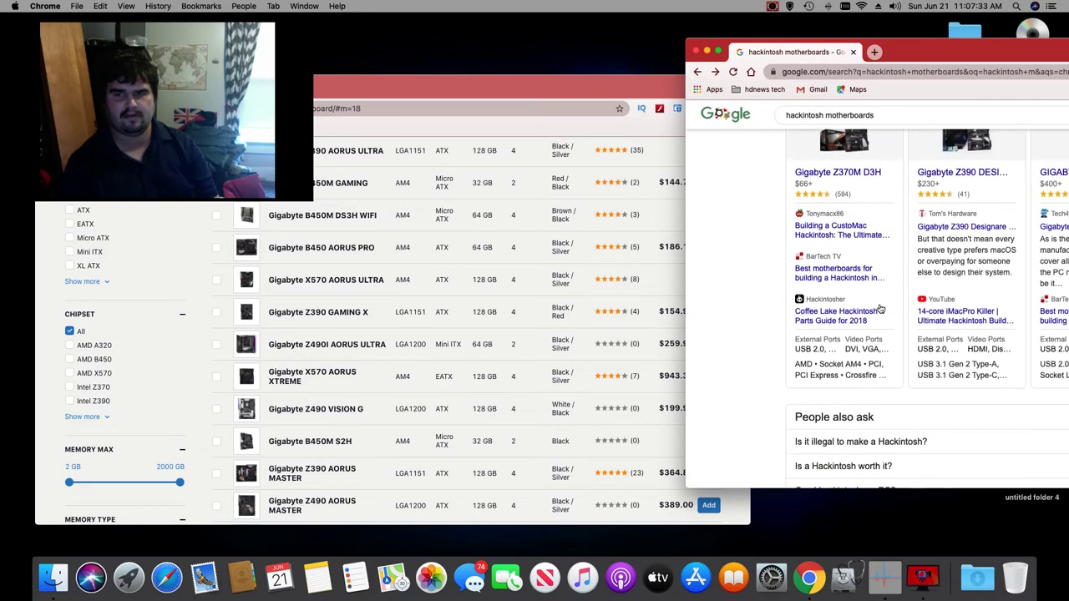
scroll(880, 309, up, 6)
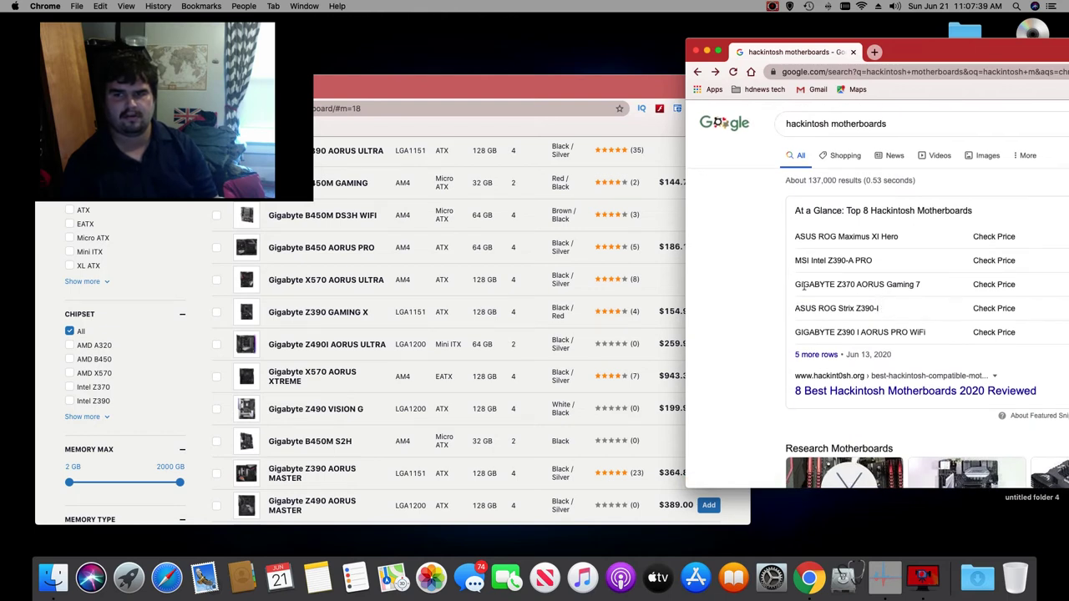
click(384, 90)
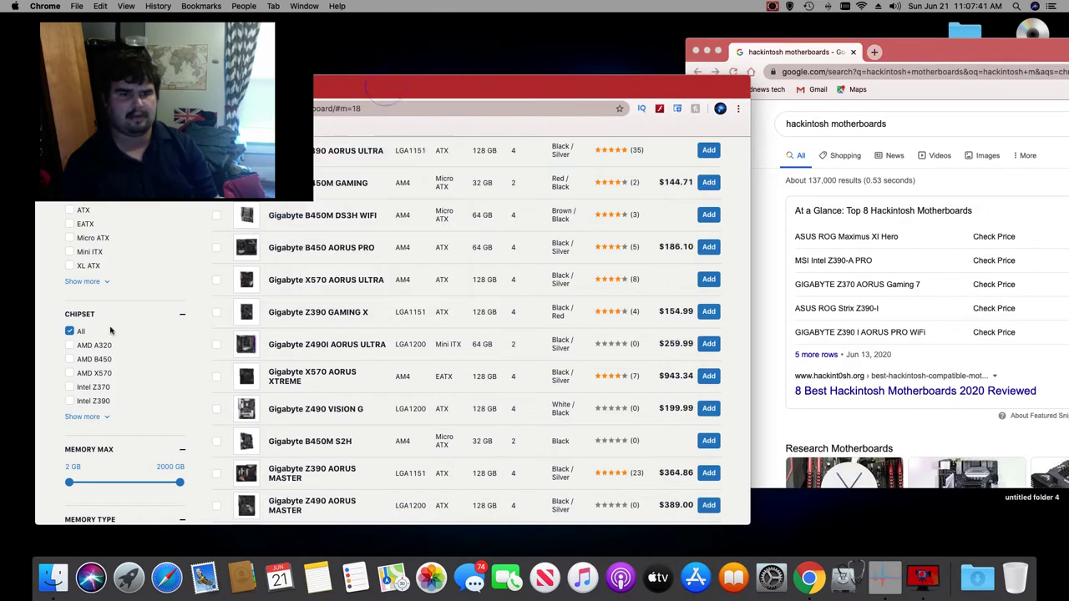
Step: Switch the Manufacturer filter from Gigabyte to Asus and MSI
scroll(103, 315, up, 5)
scroll(104, 314, up, 6)
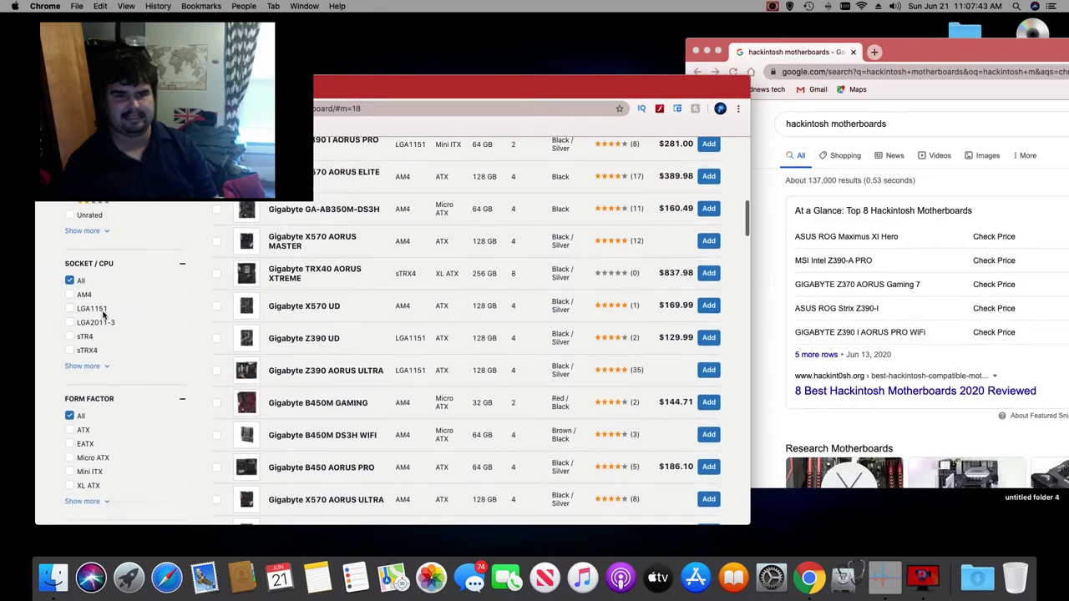
scroll(104, 315, up, 4)
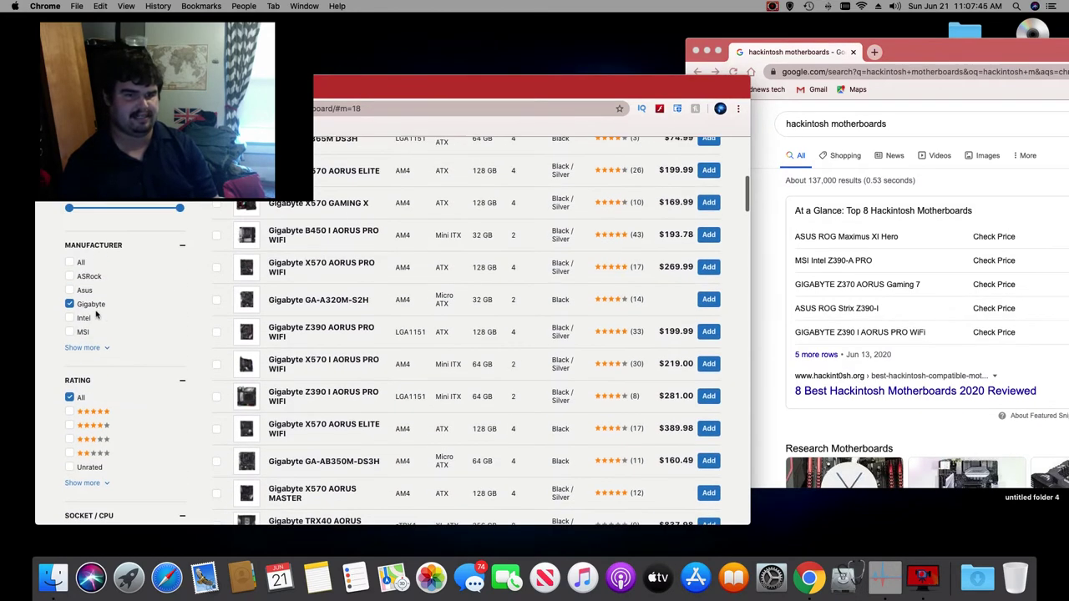
click(70, 304)
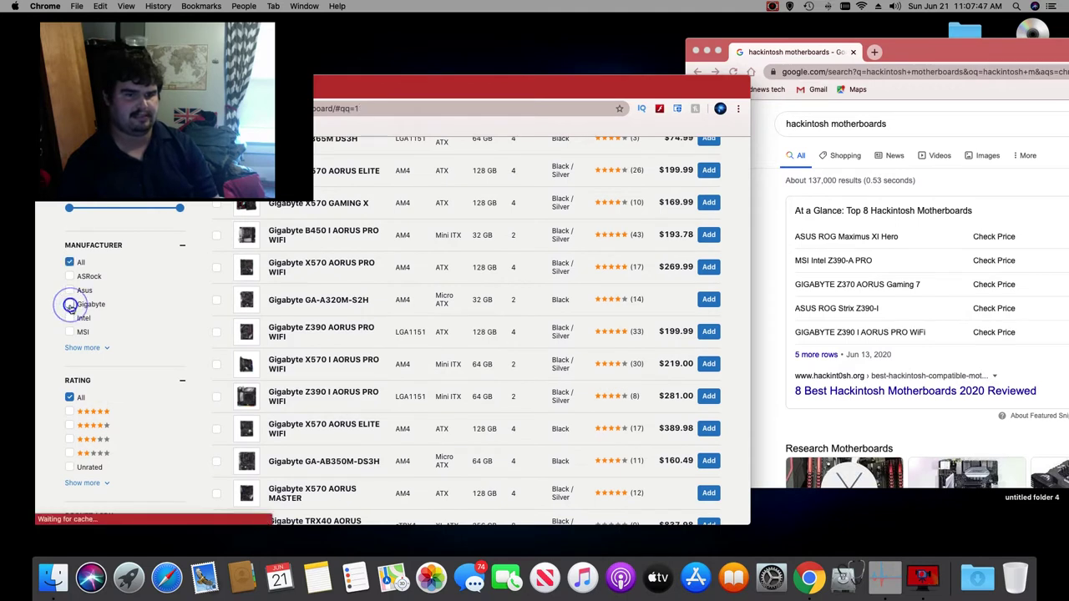
click(71, 294)
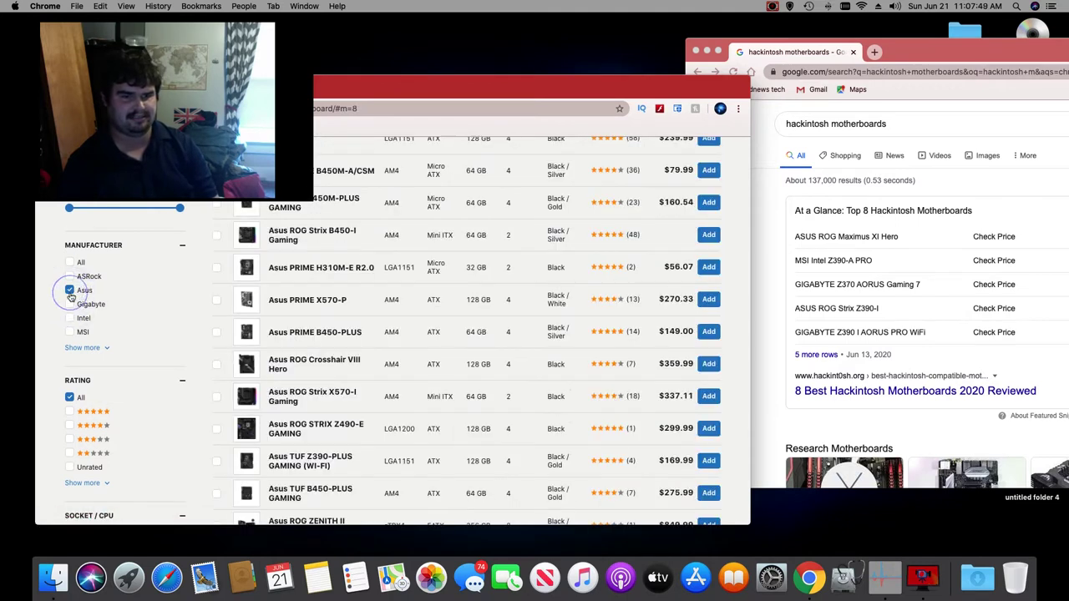
click(70, 332)
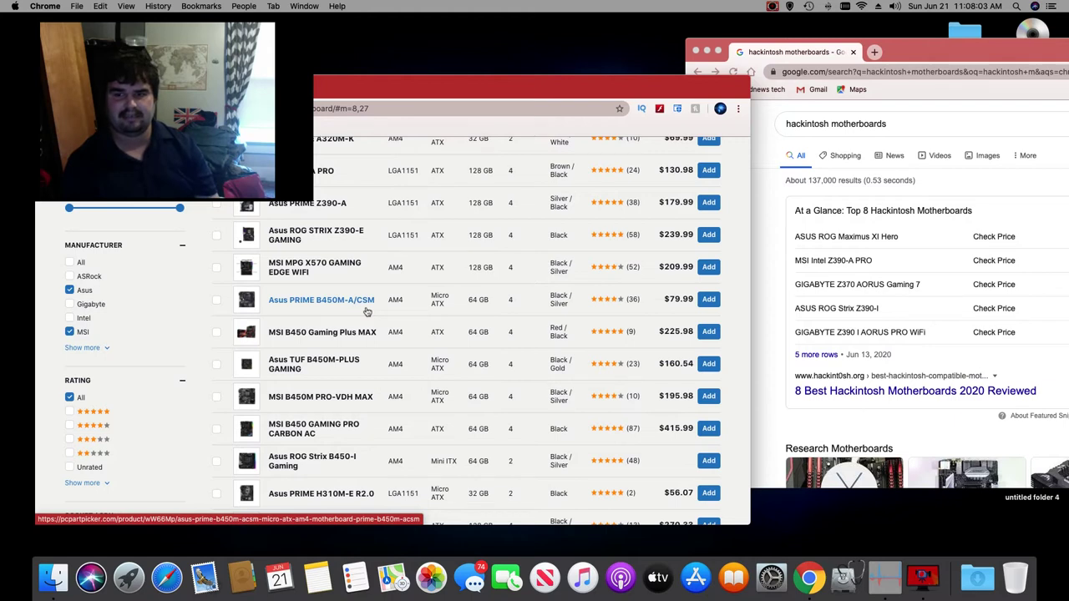
Step: Limit the motherboard list to the Intel Z390 chipset
scroll(408, 346, down, 3)
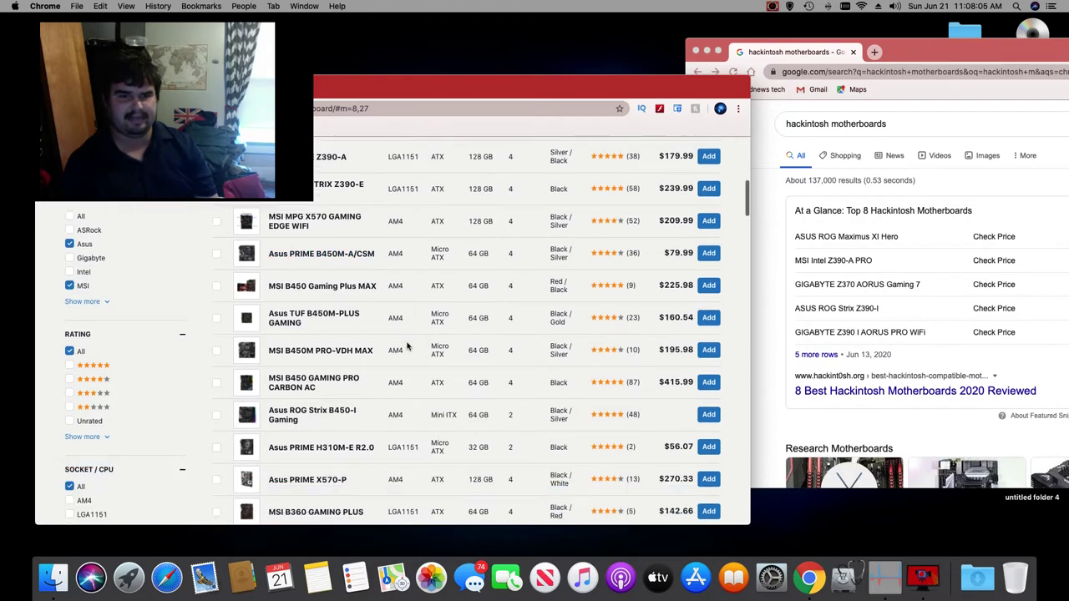
scroll(408, 346, down, 1)
scroll(407, 346, down, 5)
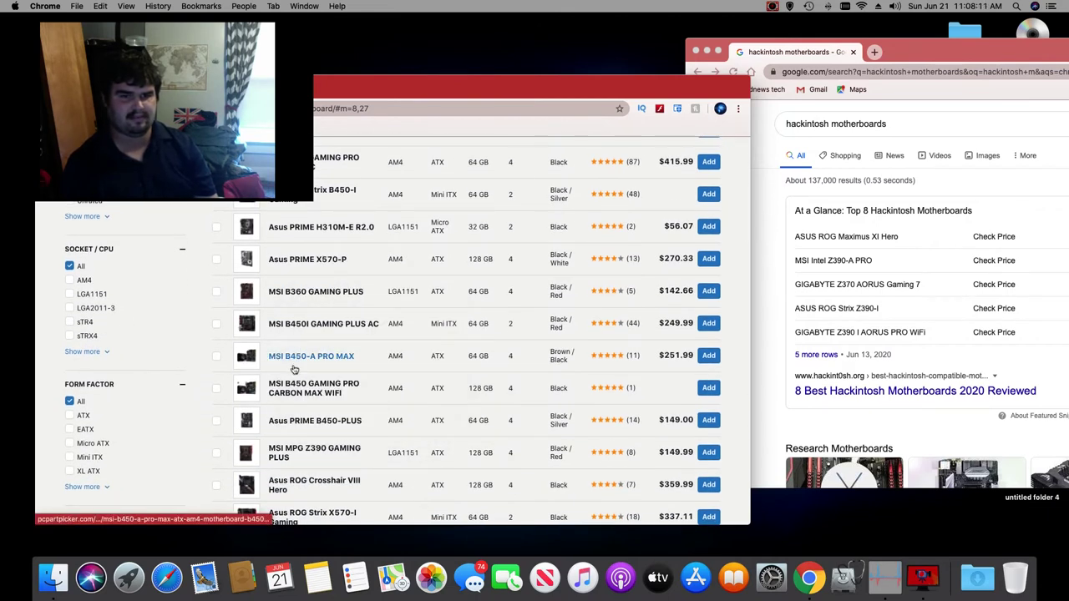
scroll(297, 371, down, 4)
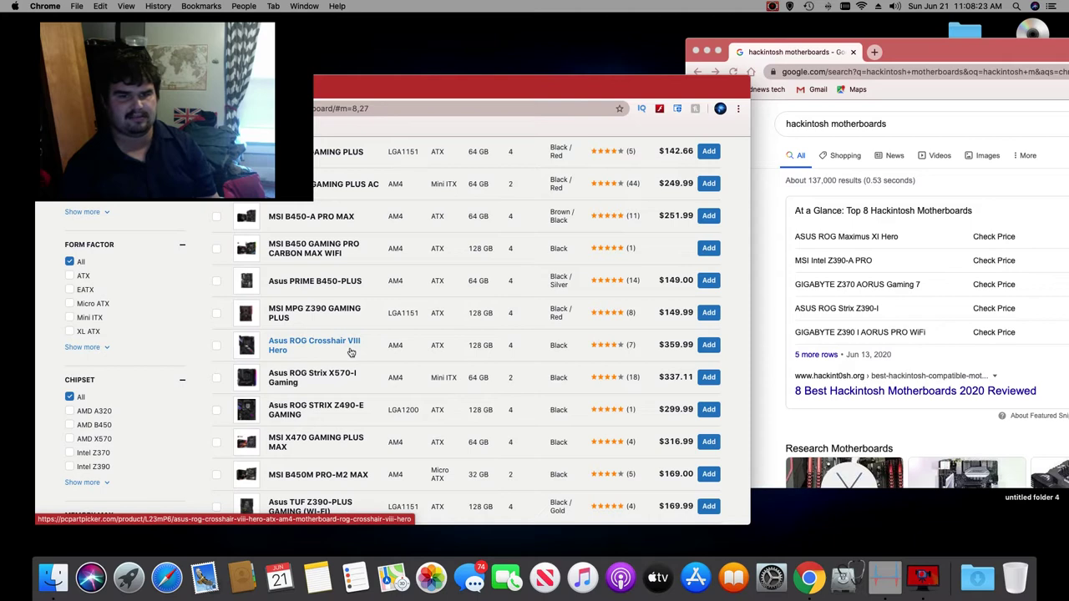
scroll(351, 353, down, 2)
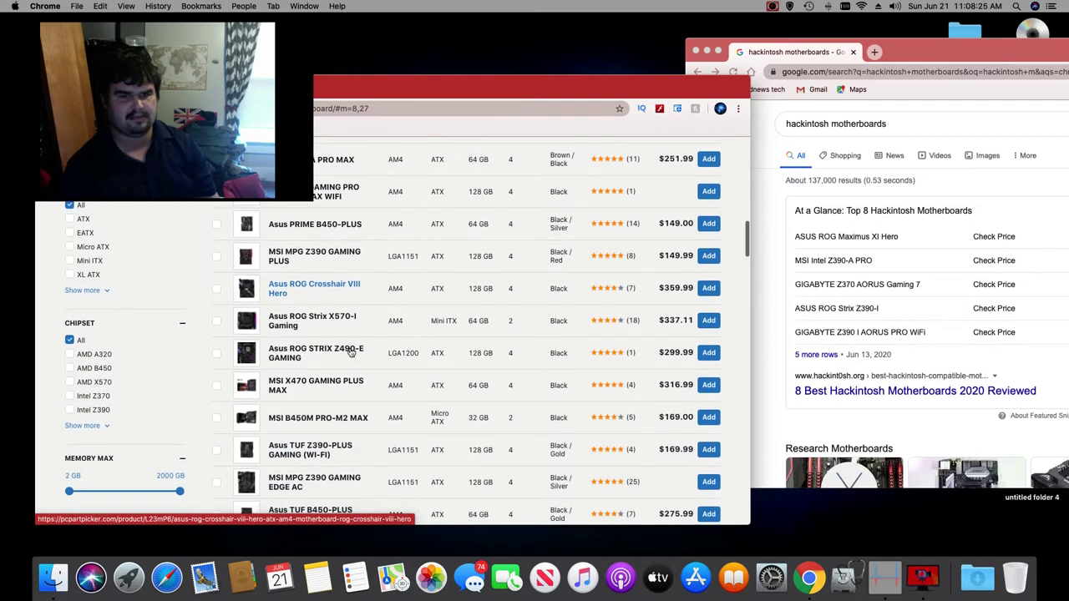
click(69, 410)
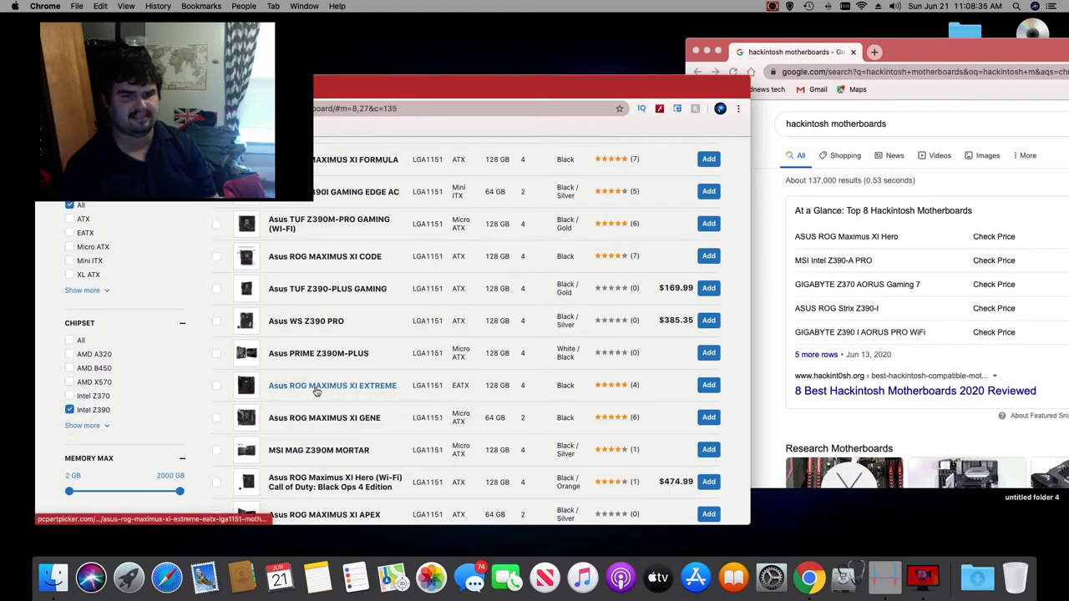
Step: Drop Asus so only MSI boards show, and add the MSI Z390-A PRO ($130.98)
scroll(316, 392, up, 2)
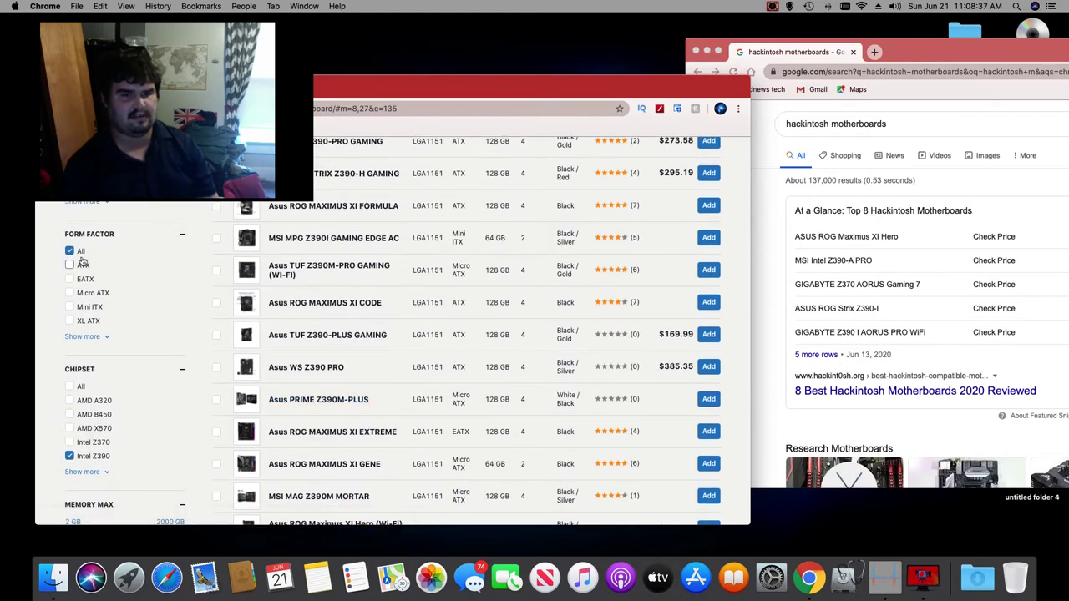
scroll(82, 262, up, 10)
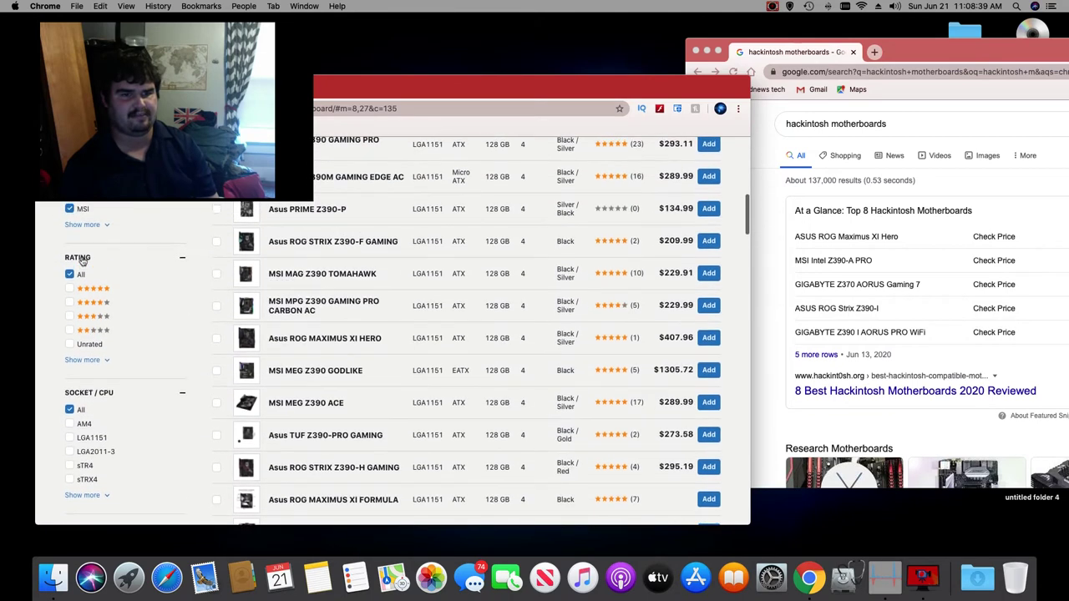
scroll(82, 262, up, 4)
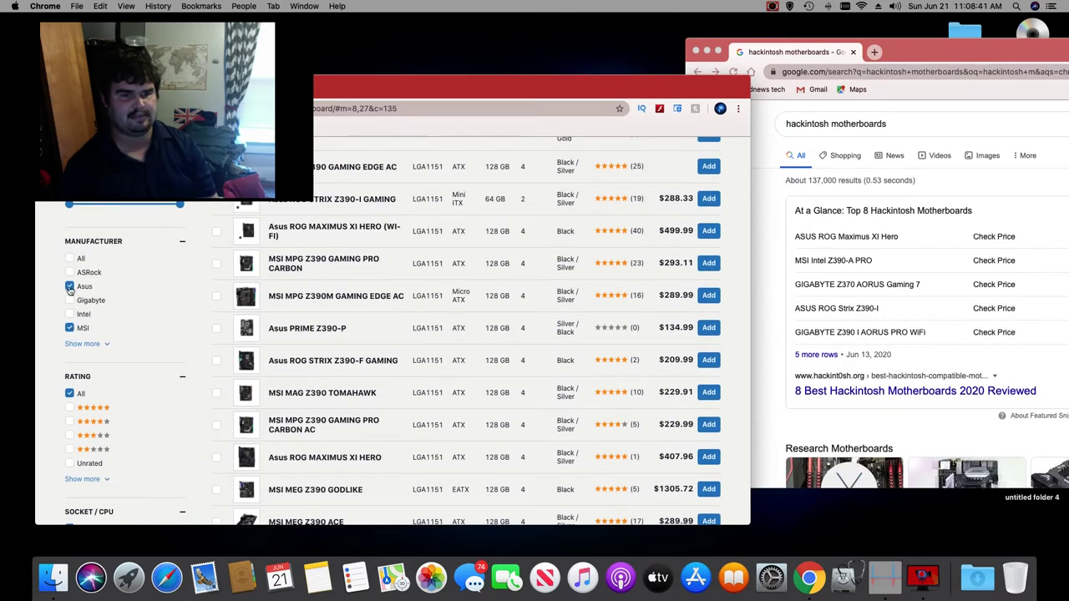
click(70, 286)
scroll(318, 314, up, 3)
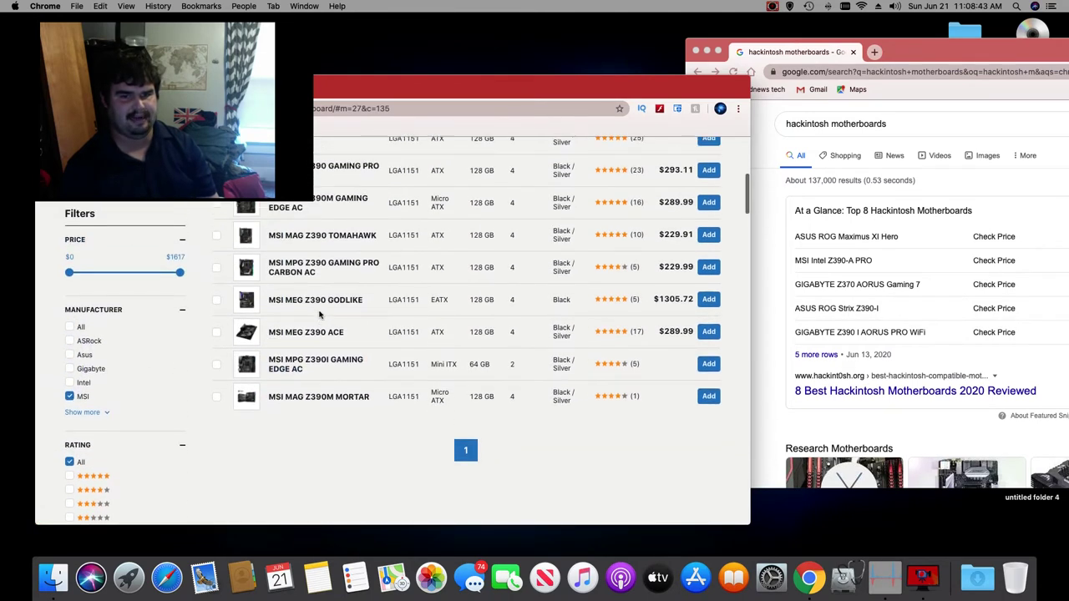
scroll(318, 314, up, 2)
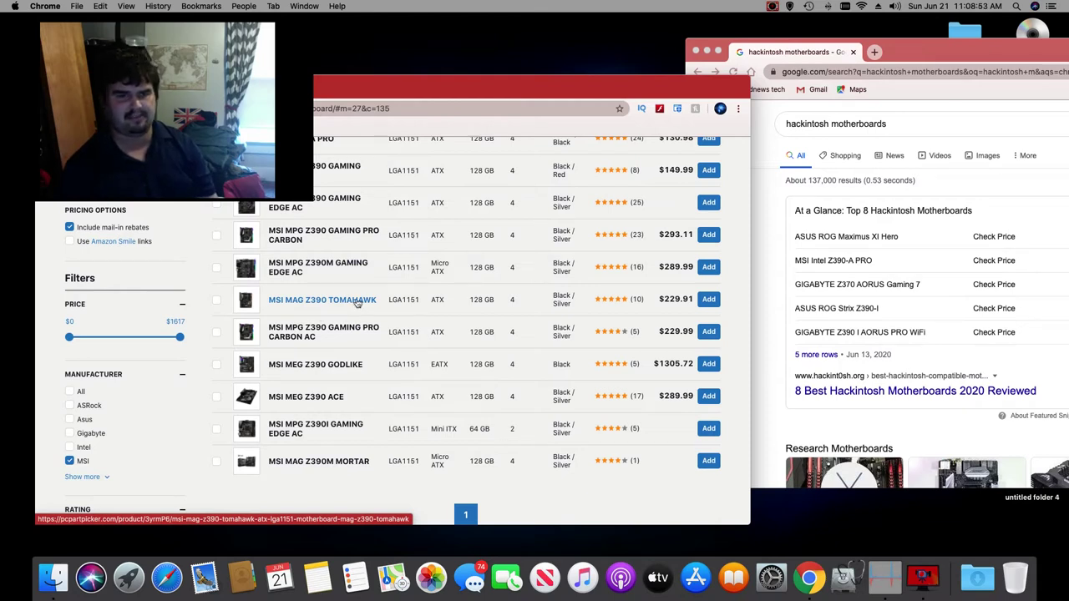
scroll(357, 302, up, 3)
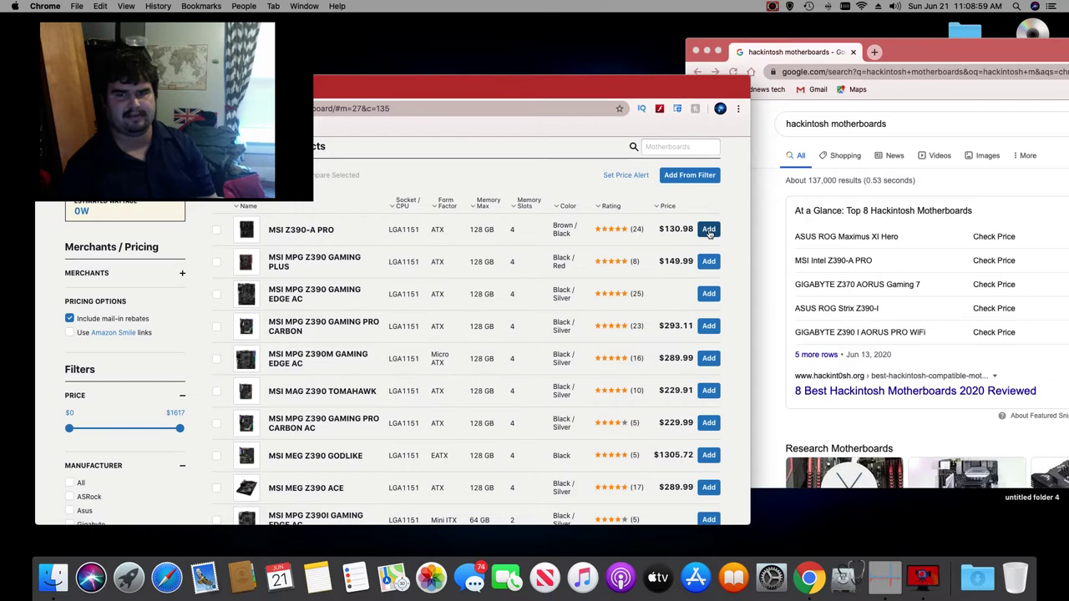
click(708, 230)
Step: Add the Intel Core i5-9600K ($199.00) to the build, bringing the total to $329.98
scroll(471, 354, down, 2)
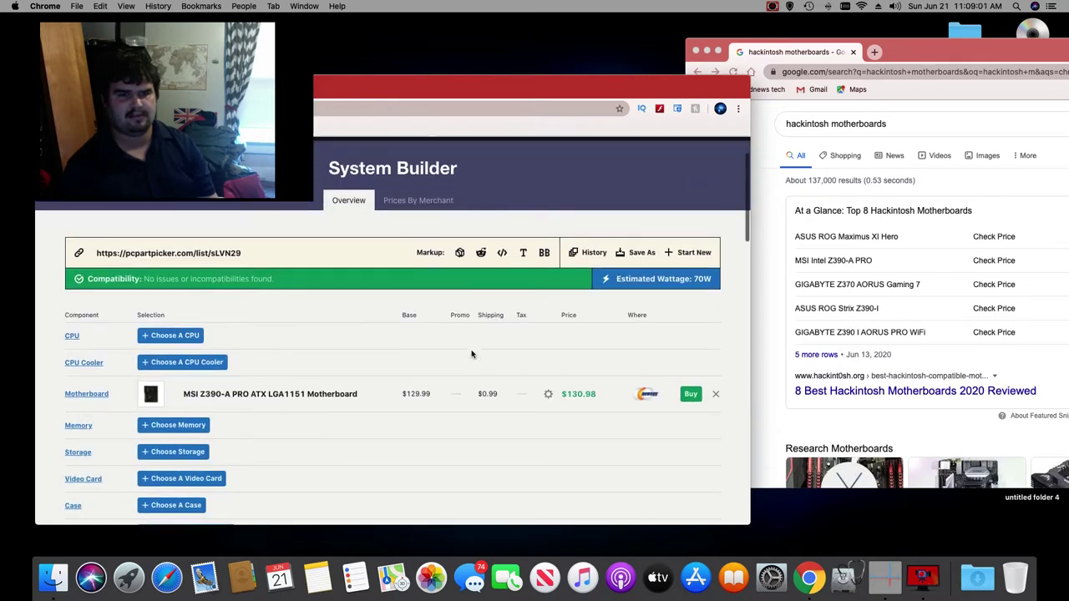
click(169, 337)
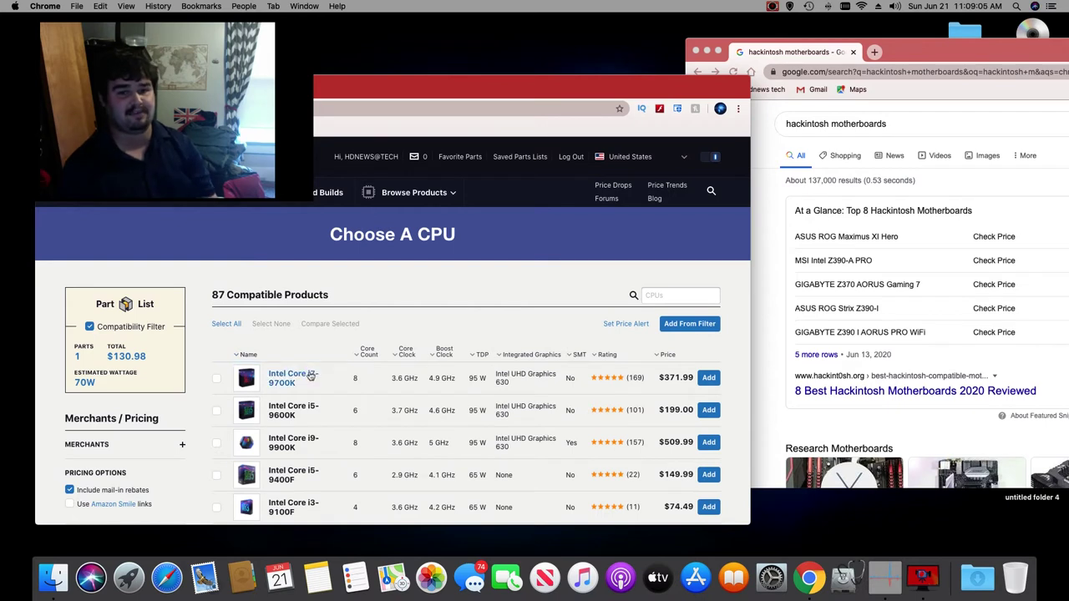
scroll(307, 378, down, 2)
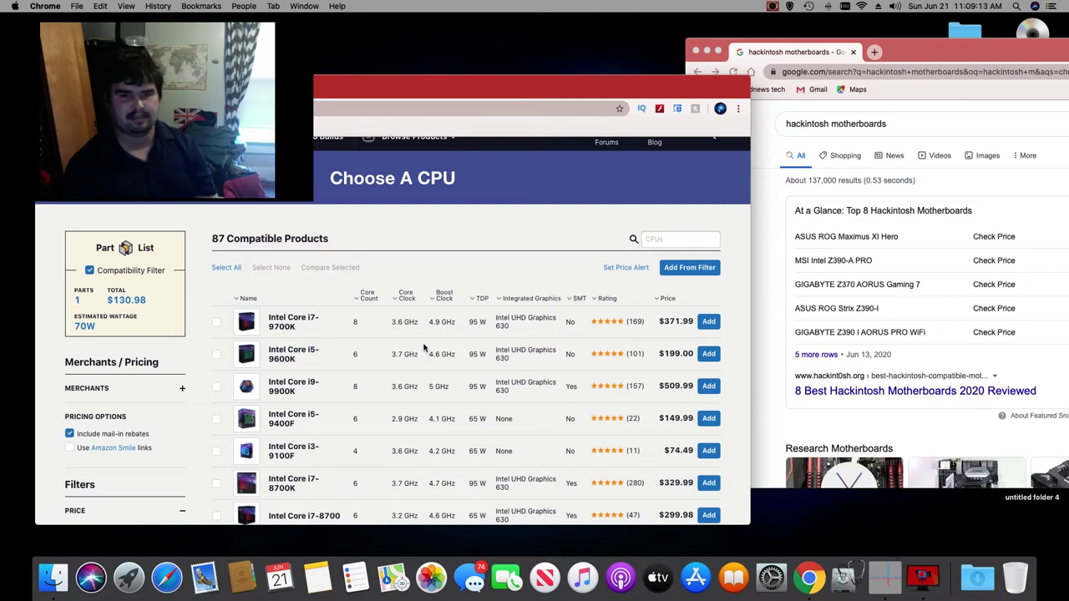
click(708, 354)
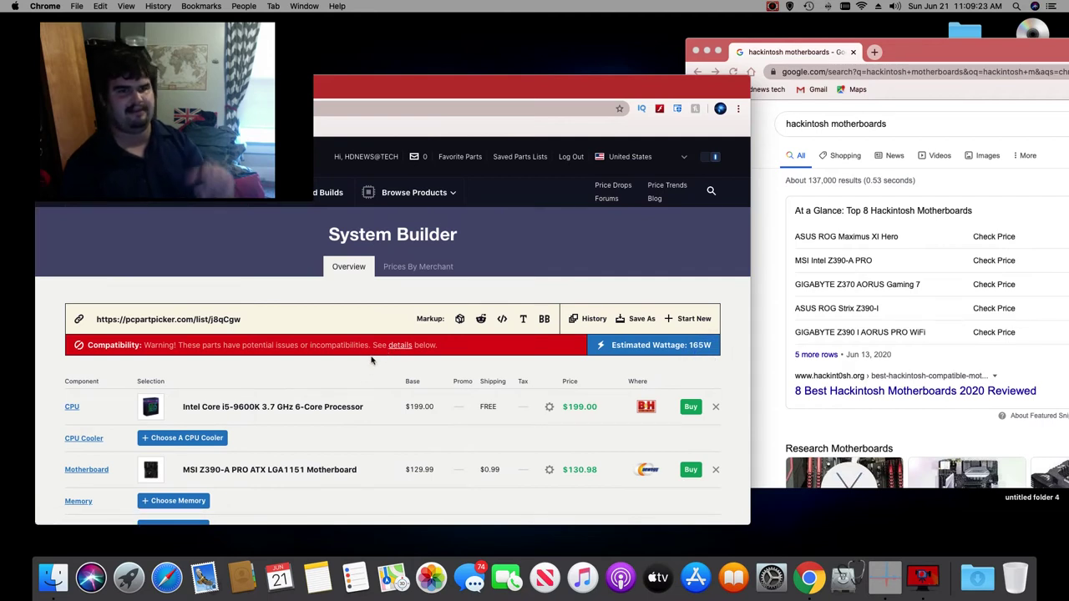
scroll(352, 379, down, 3)
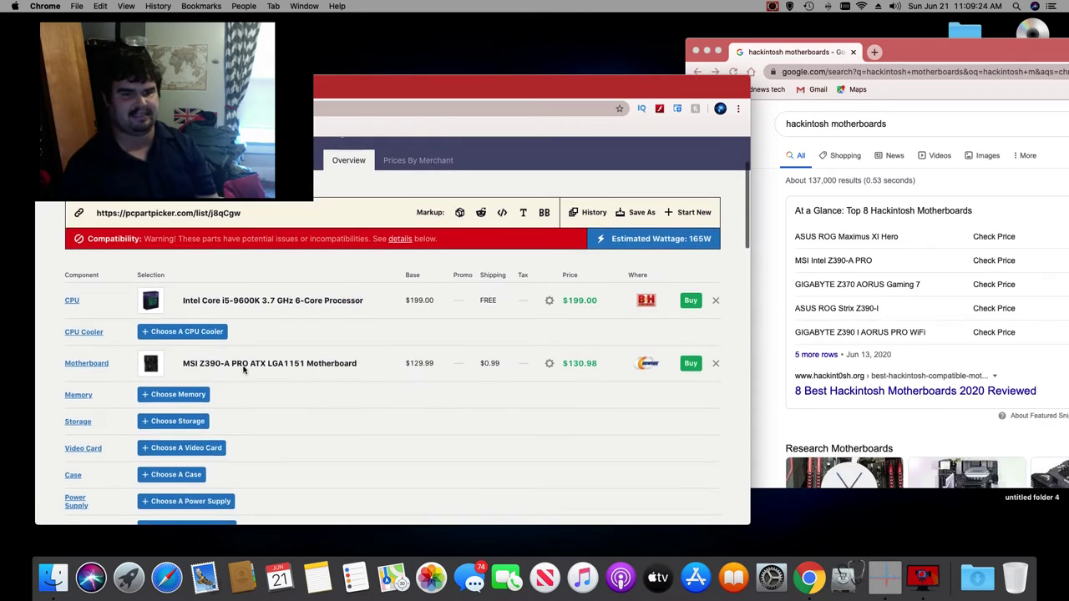
click(191, 338)
Step: Filter the CPU coolers to Water Cooled: No
scroll(232, 389, down, 3)
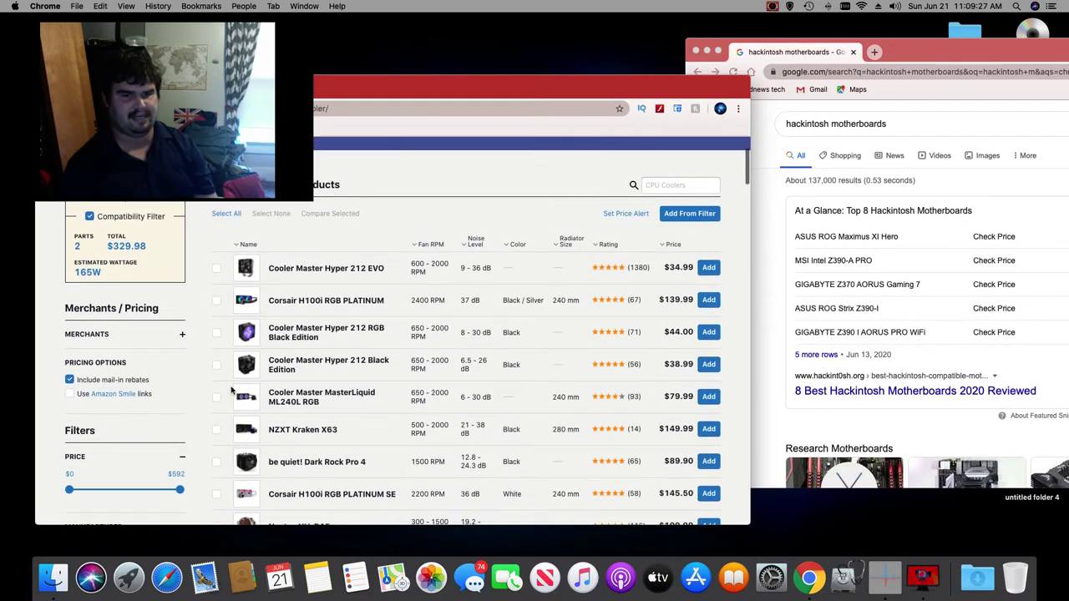
scroll(122, 405, down, 8)
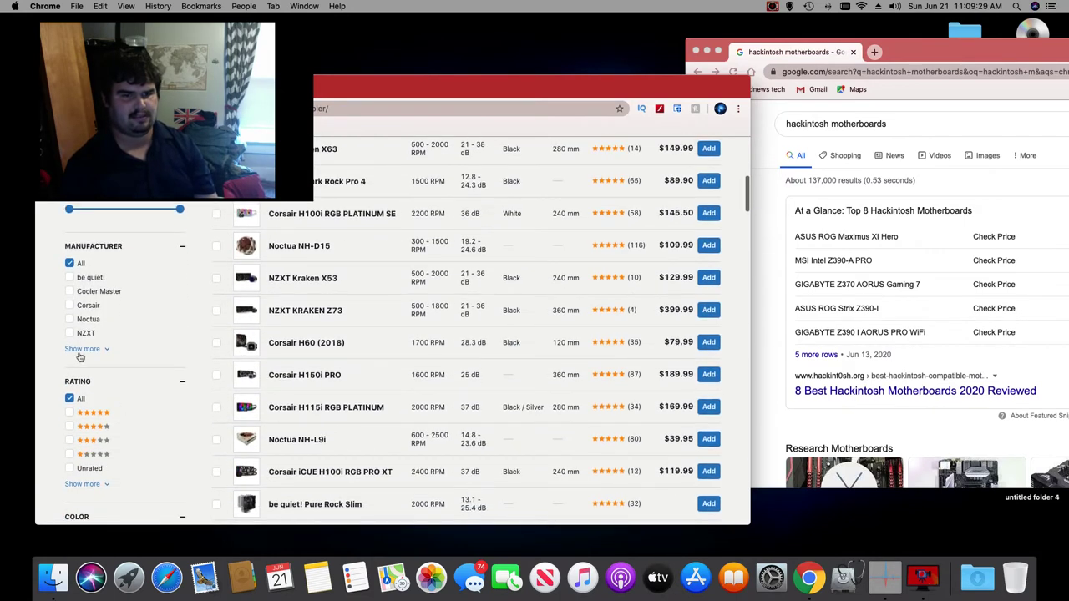
scroll(87, 384, down, 4)
scroll(87, 383, down, 8)
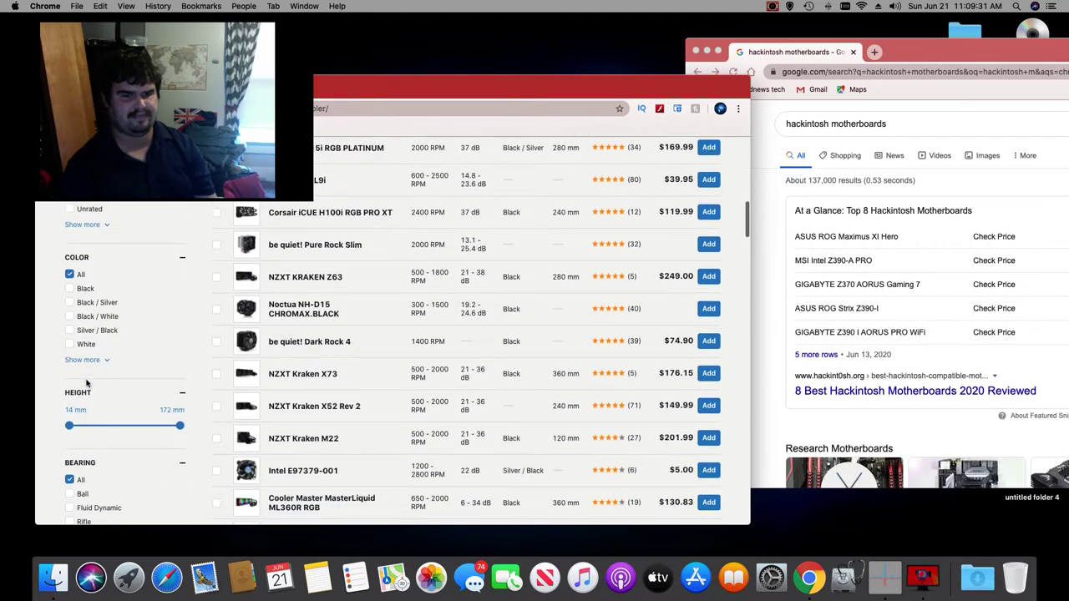
scroll(86, 384, down, 3)
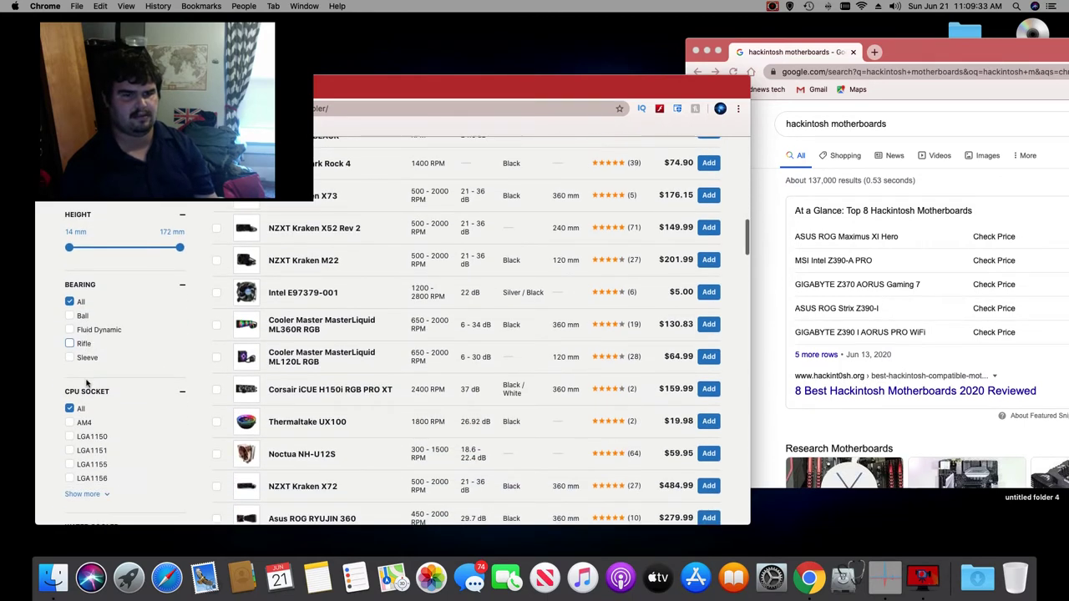
scroll(86, 384, down, 3)
scroll(86, 383, down, 1)
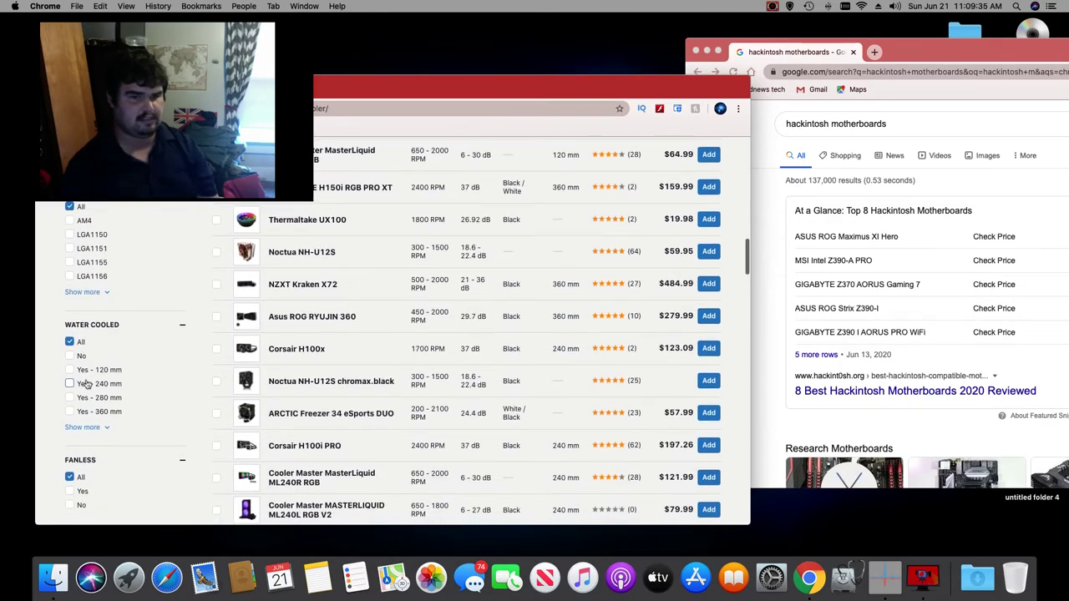
scroll(86, 384, down, 3)
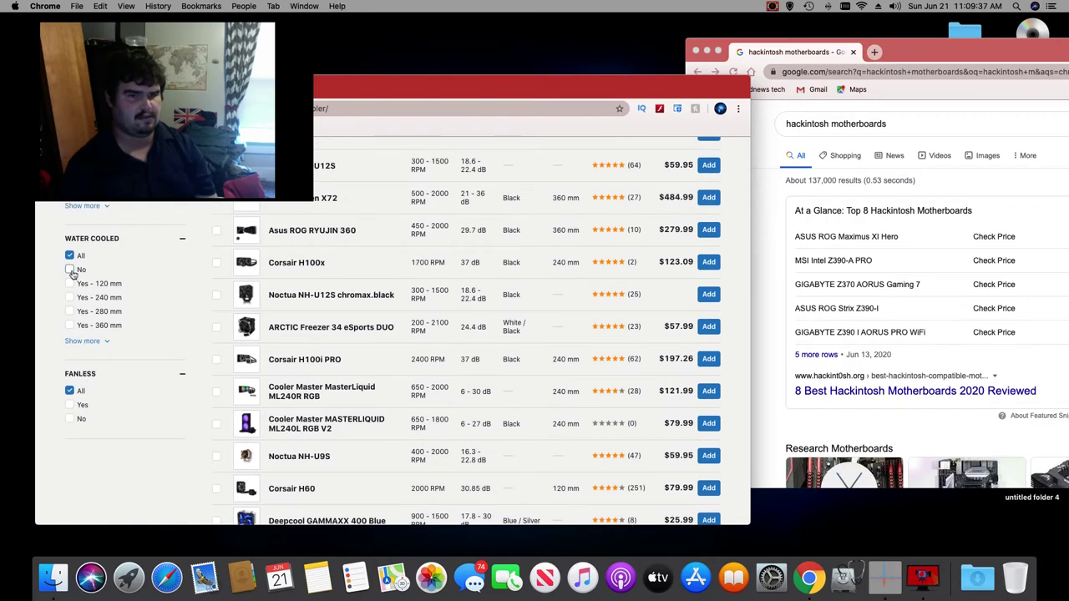
click(70, 269)
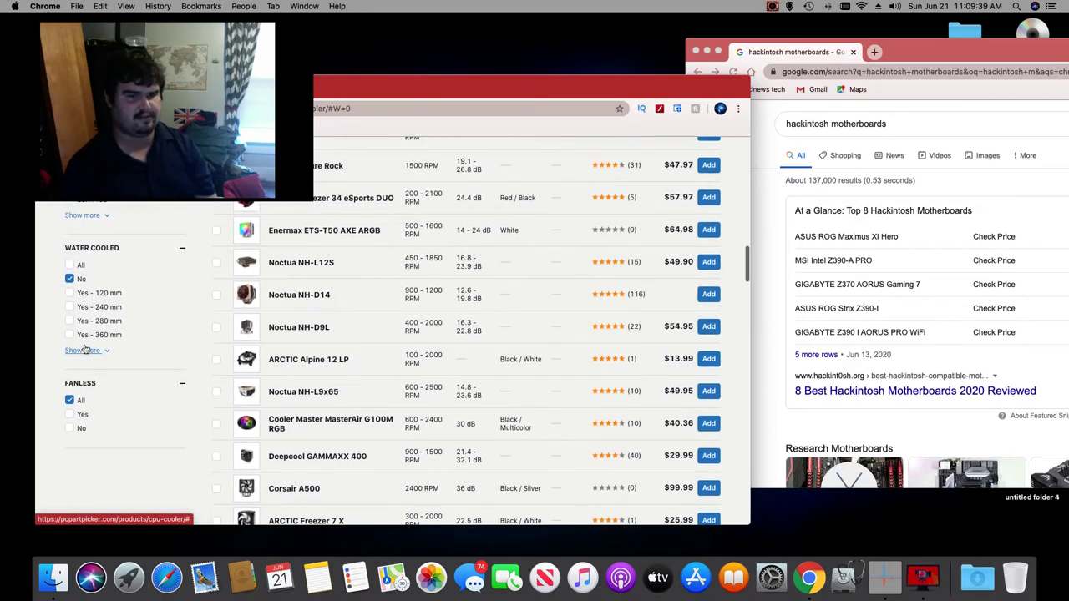
Step: Scroll the non-water-cooled list to find the Cooler Master MasterAir MA410P
scroll(85, 349, up, 6)
scroll(85, 349, up, 6)
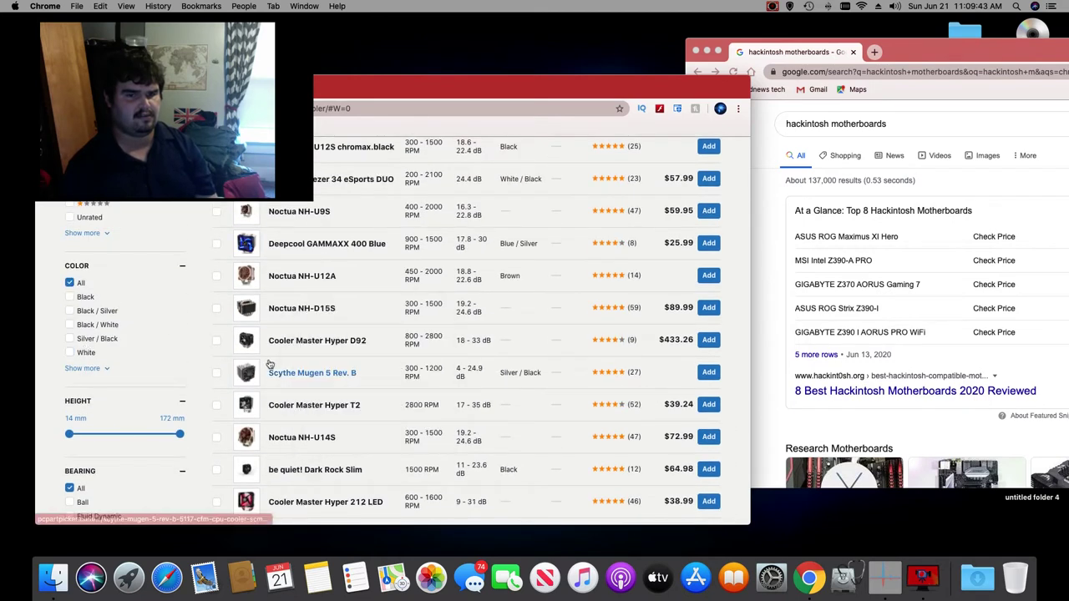
scroll(284, 380, up, 1)
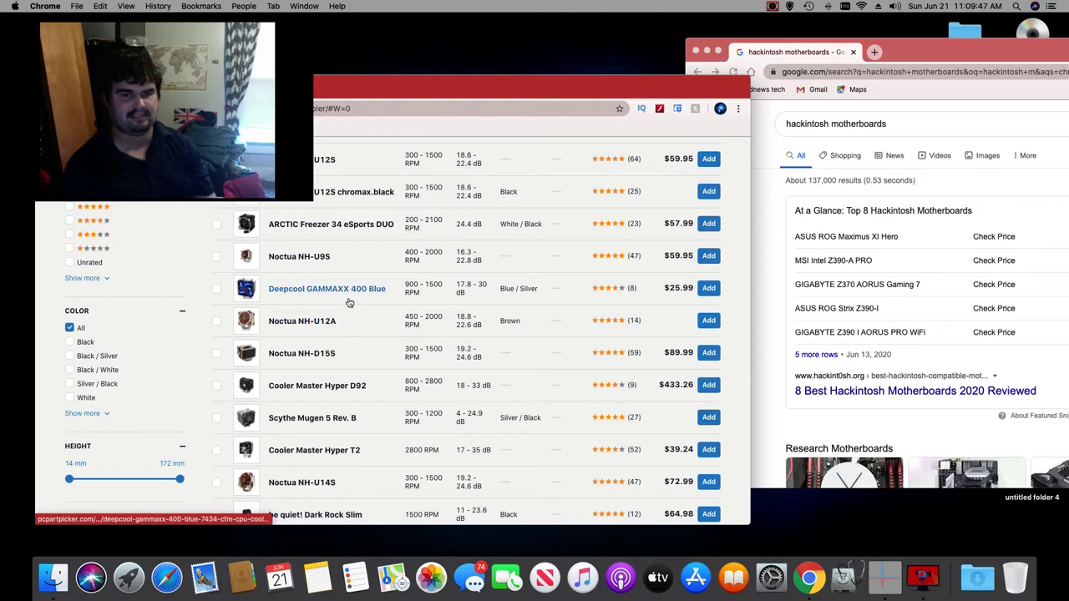
scroll(349, 302, up, 1)
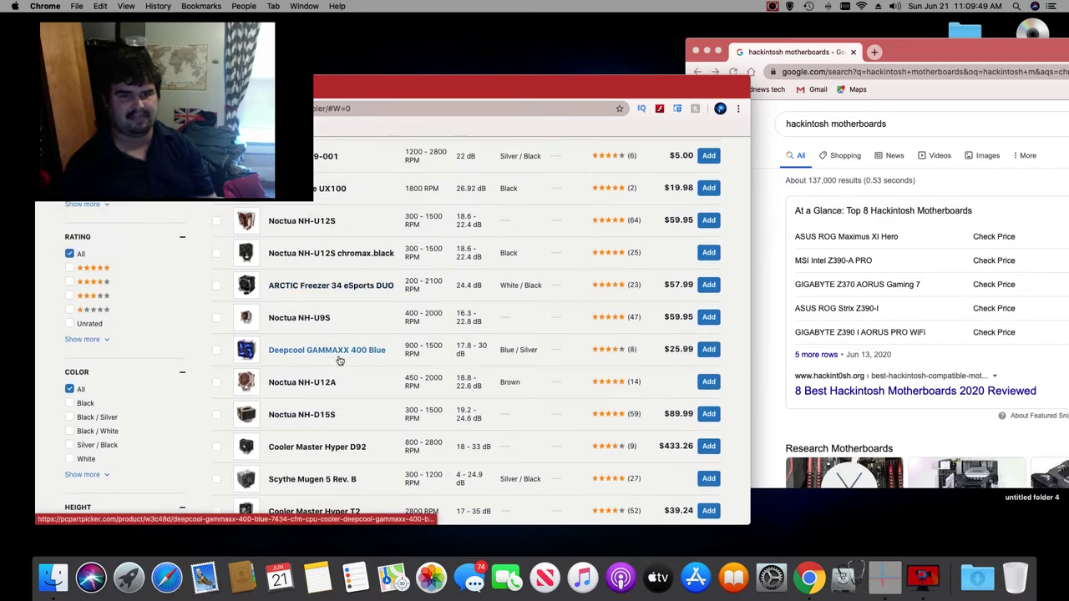
scroll(339, 359, up, 4)
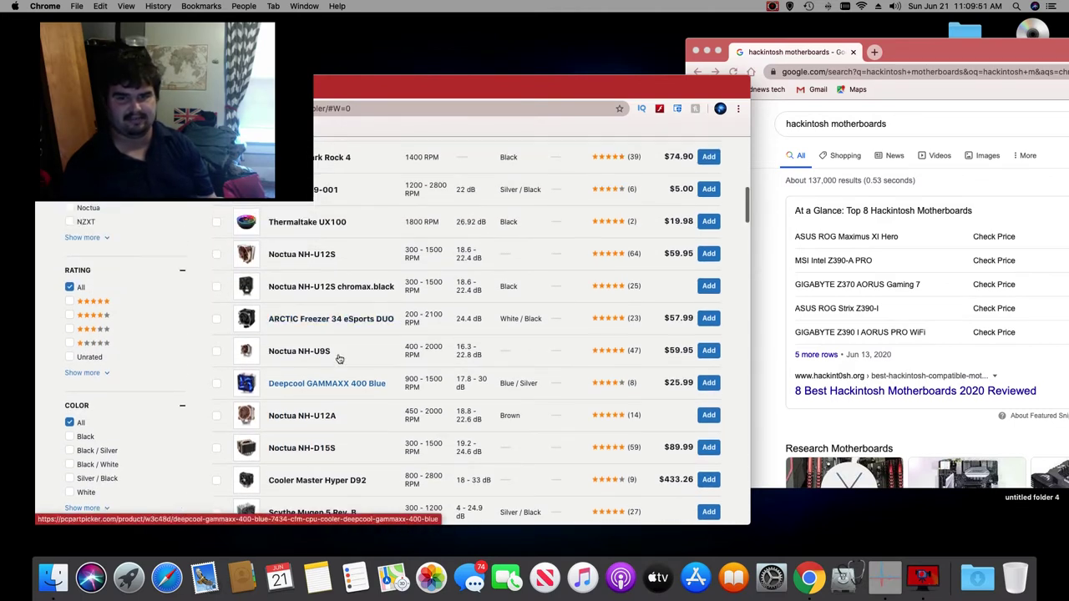
scroll(339, 359, up, 3)
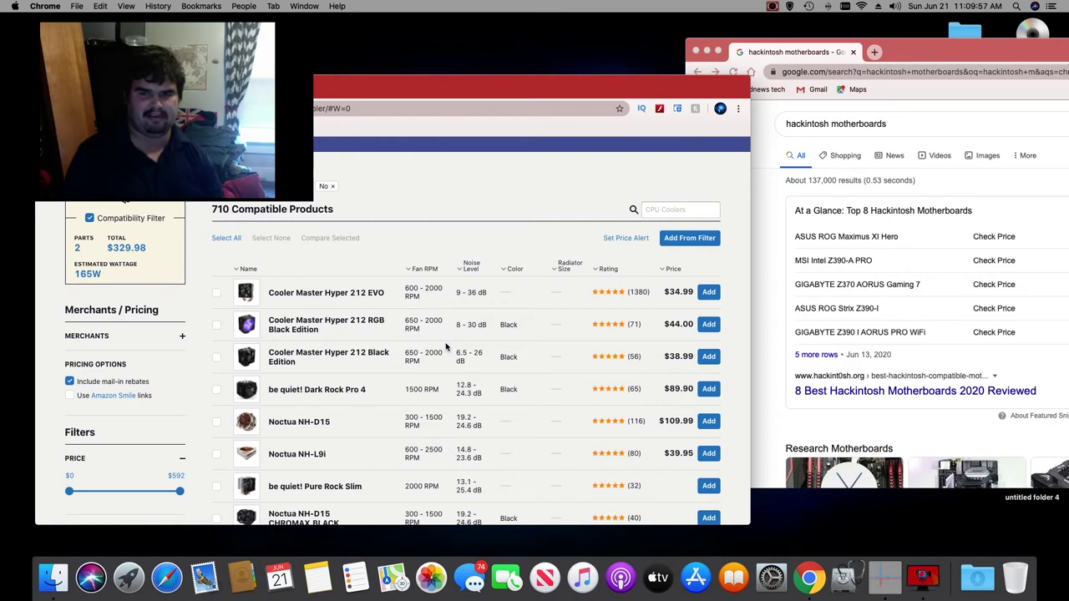
scroll(458, 396, down, 10)
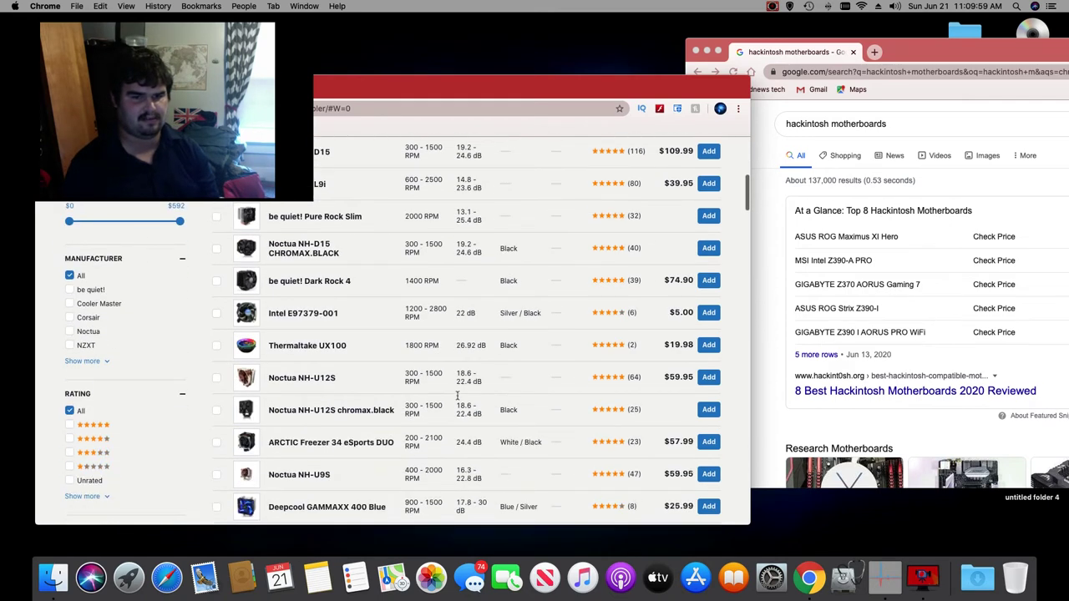
scroll(458, 396, down, 4)
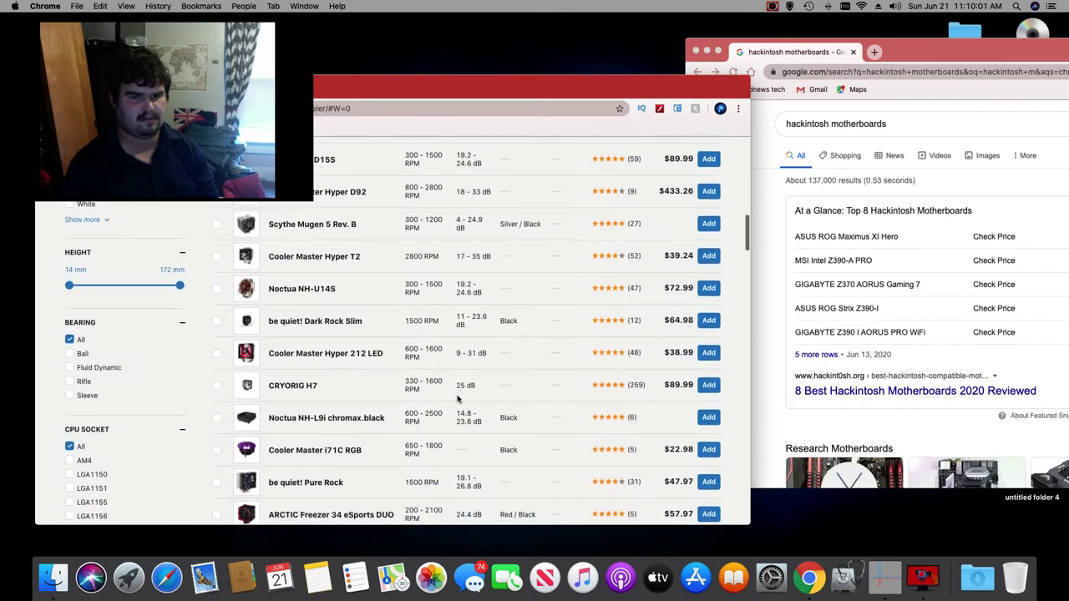
scroll(458, 399, down, 3)
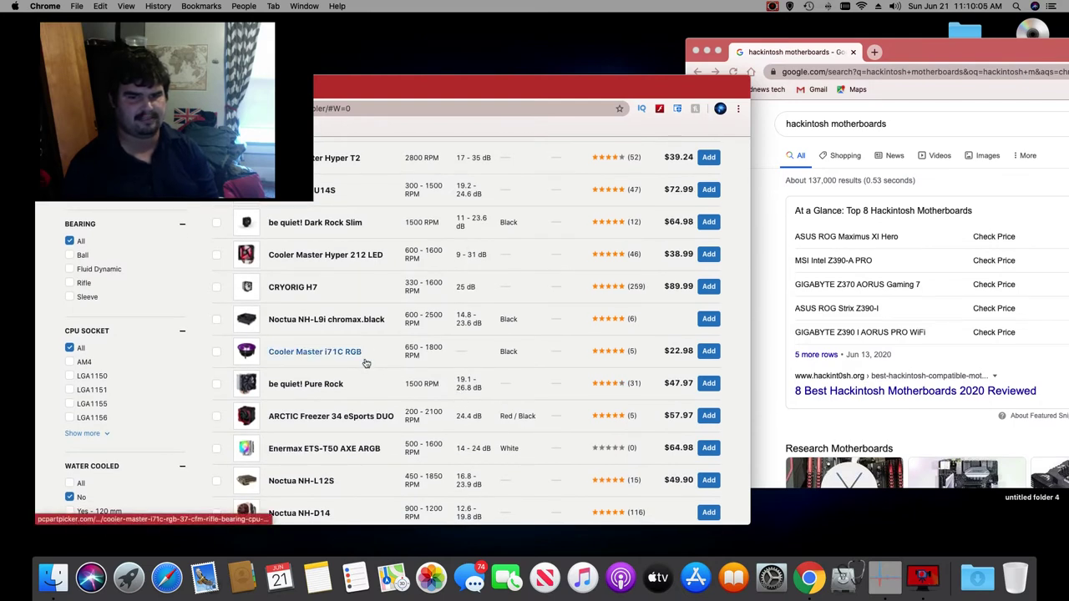
scroll(400, 386, down, 4)
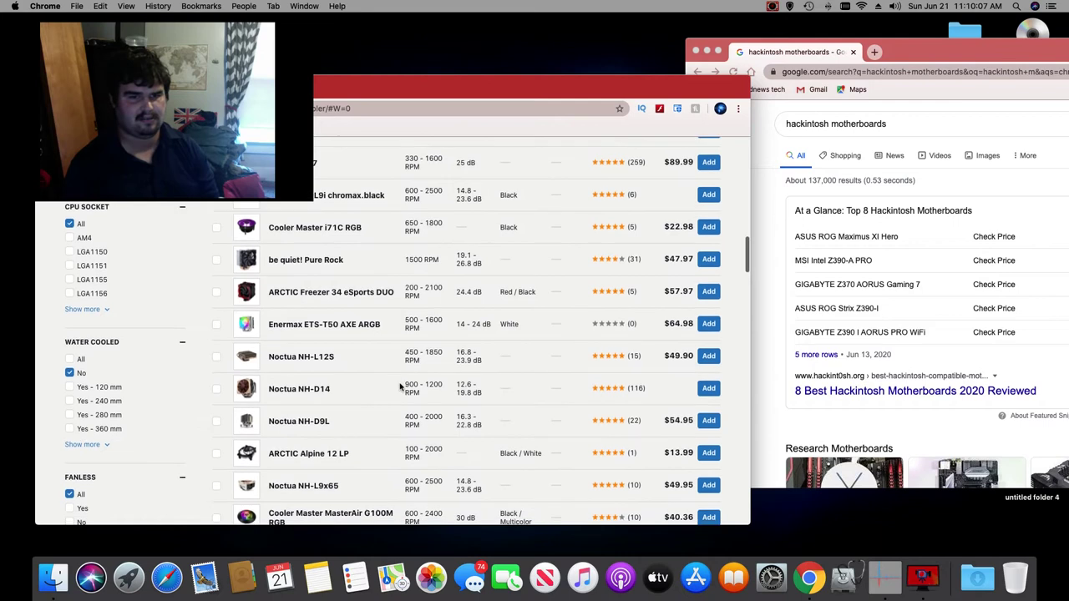
scroll(400, 386, down, 4)
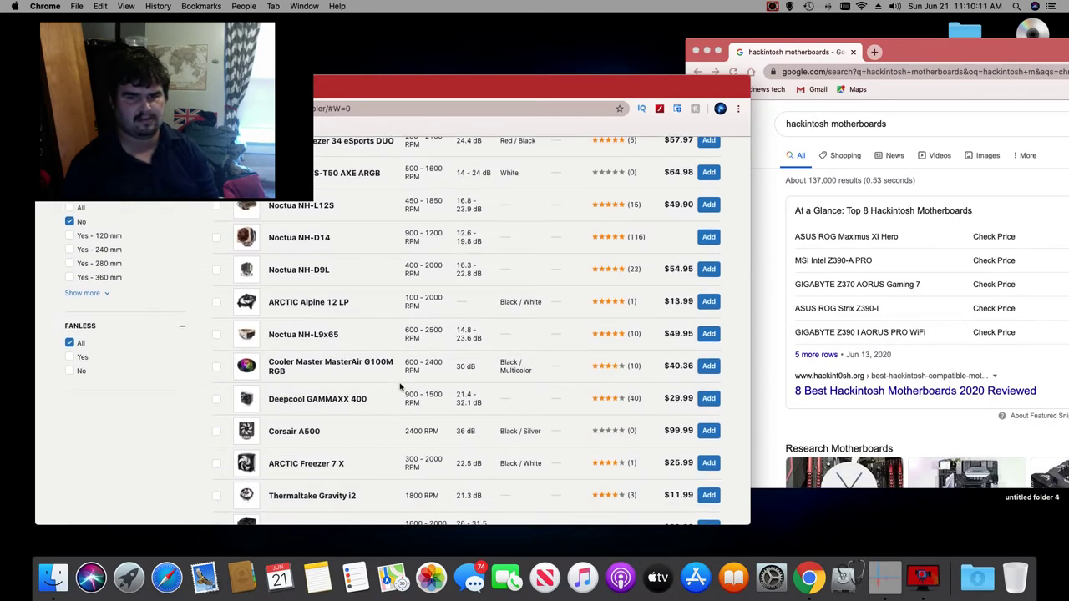
scroll(400, 386, down, 5)
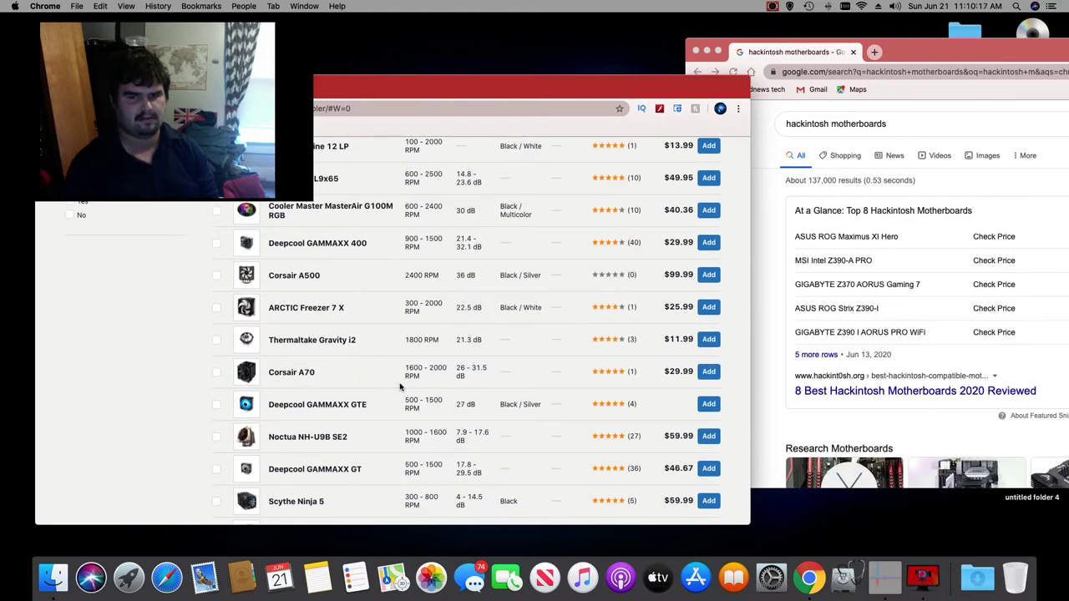
scroll(400, 386, down, 7)
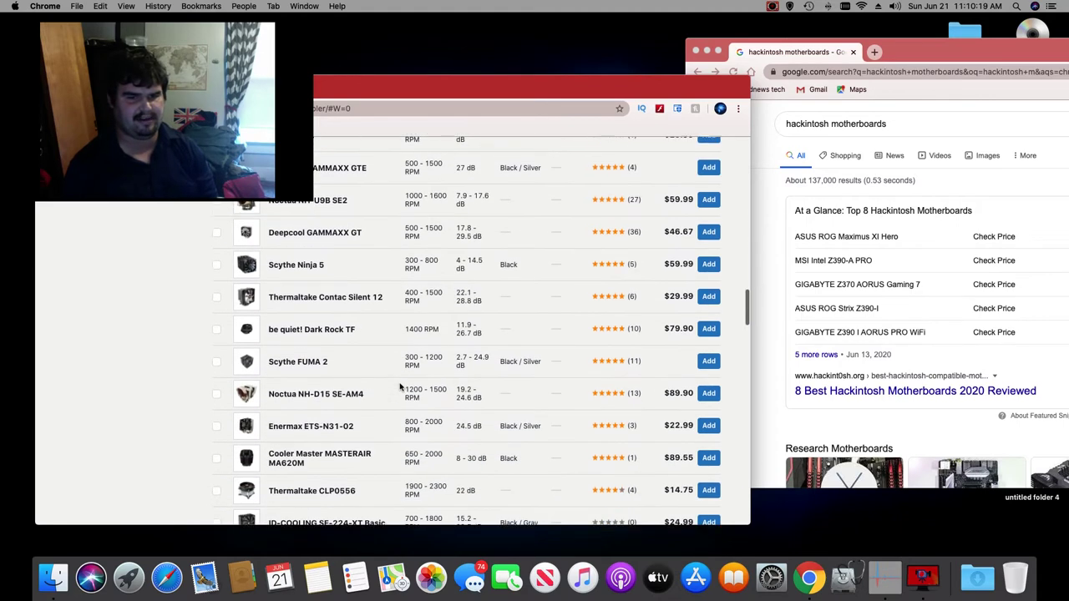
scroll(400, 386, down, 6)
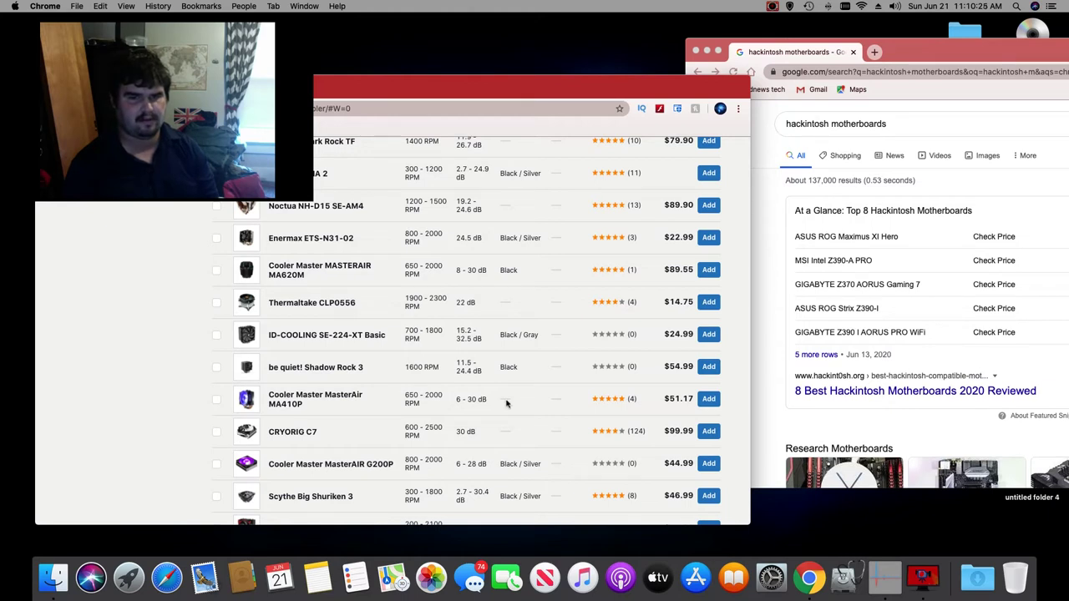
Step: Add the Cooler Master MasterAir MA410P cooler ($51.17) to the build
click(708, 399)
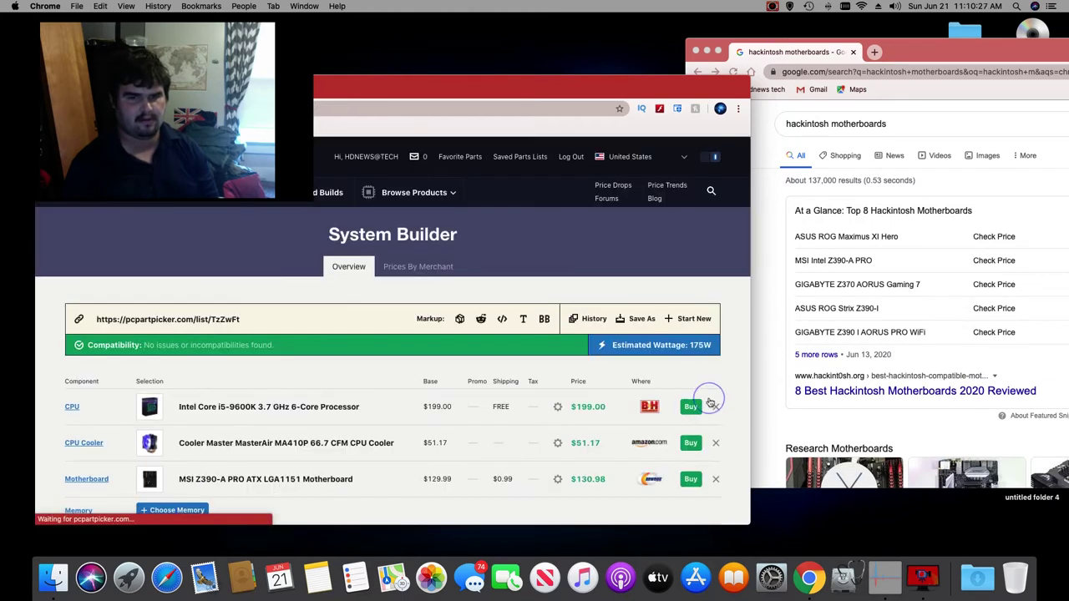
scroll(509, 411, down, 5)
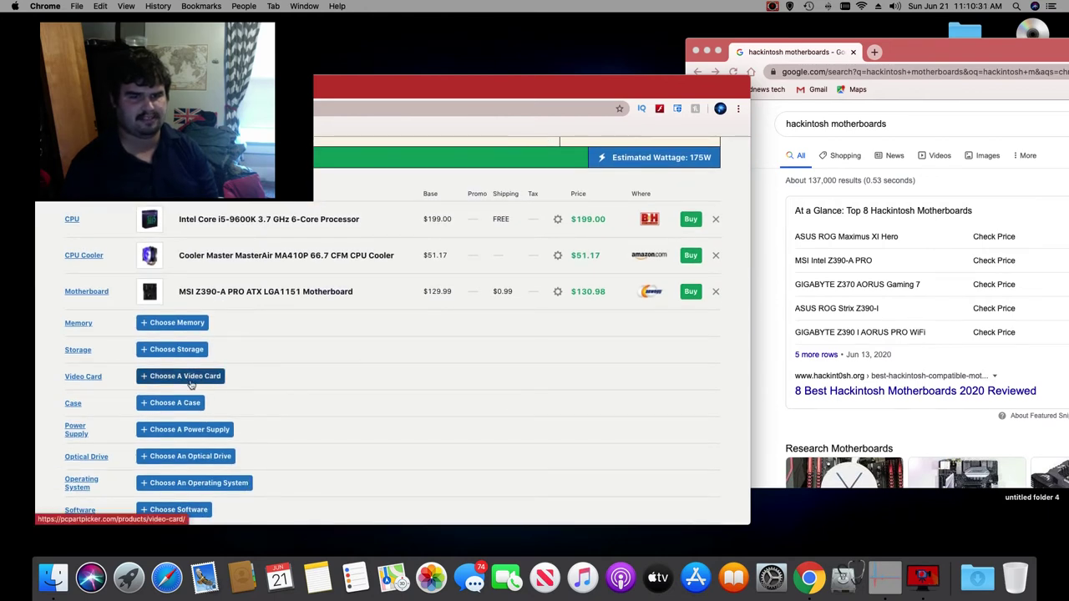
click(196, 456)
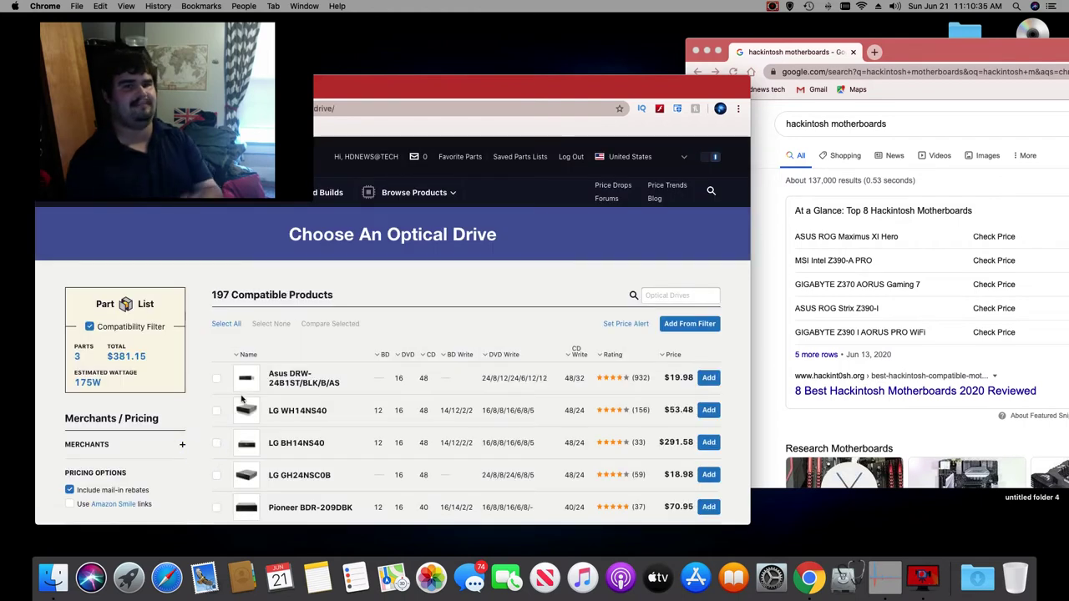
mouse_move(240, 391)
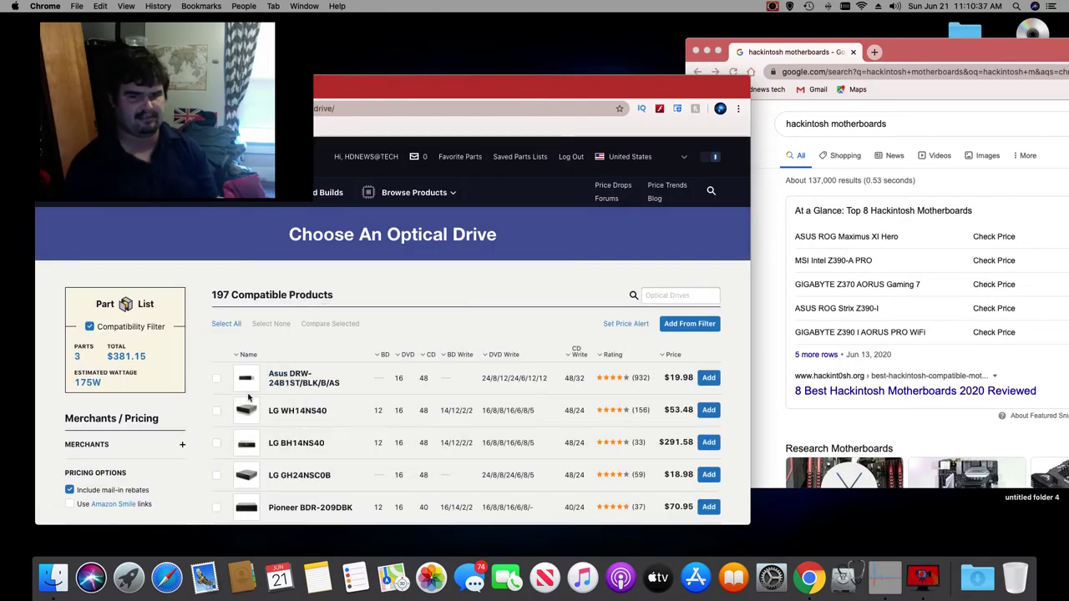
scroll(214, 410, down, 10)
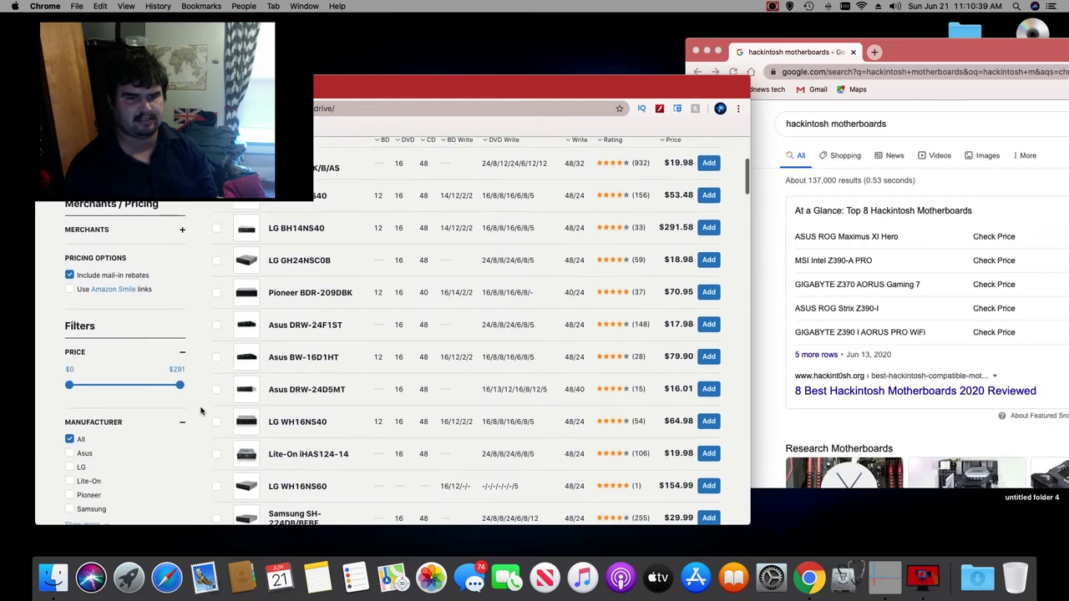
scroll(201, 410, down, 5)
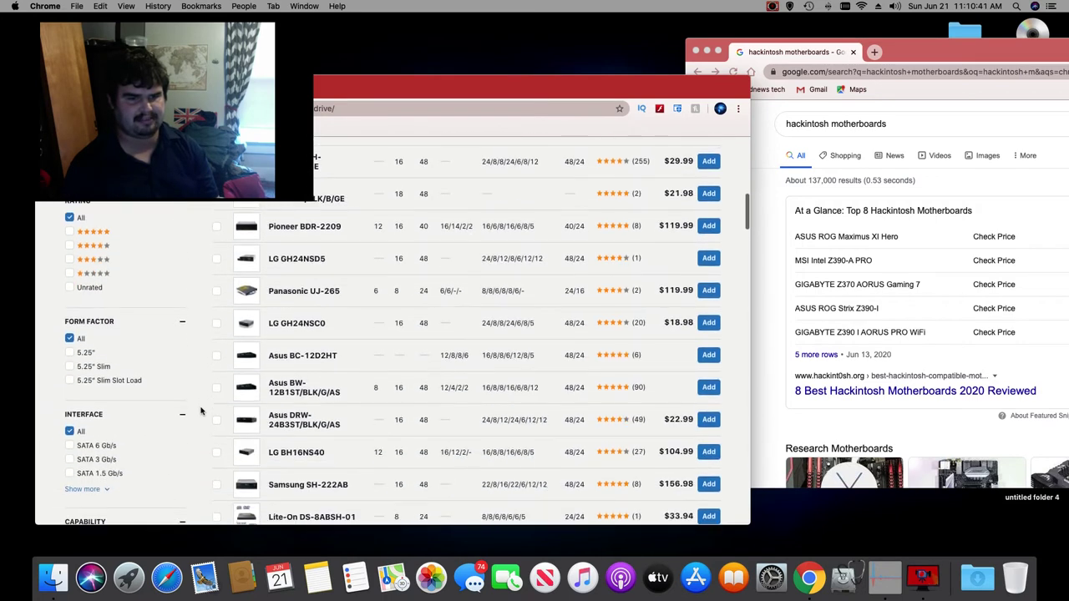
scroll(201, 410, down, 4)
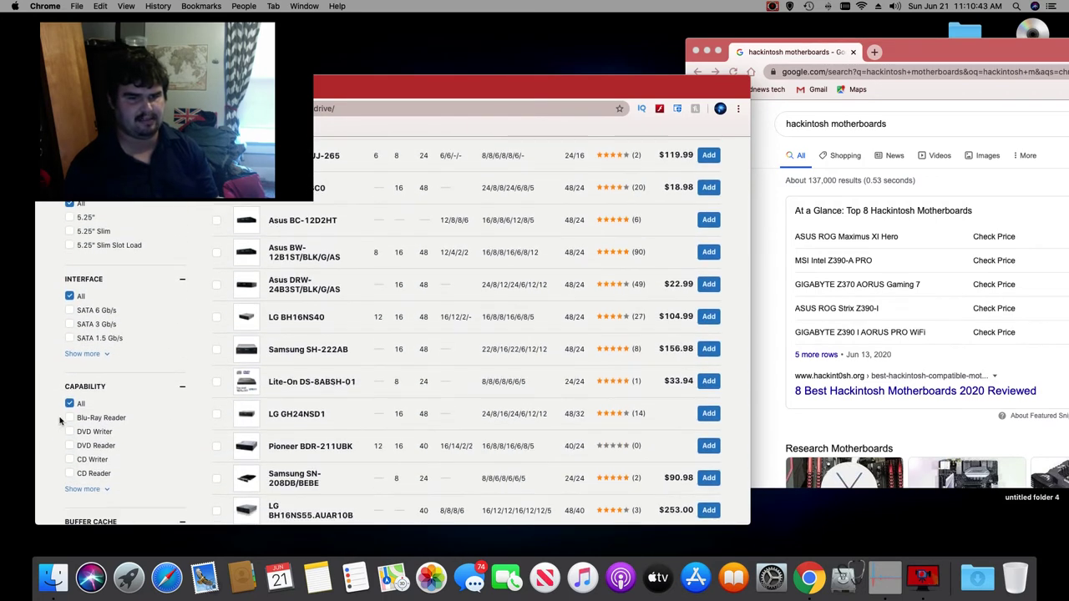
Step: Filter optical drives to Blu-ray writers and add the LG WH14NS40 ($53.48)
click(83, 490)
click(71, 419)
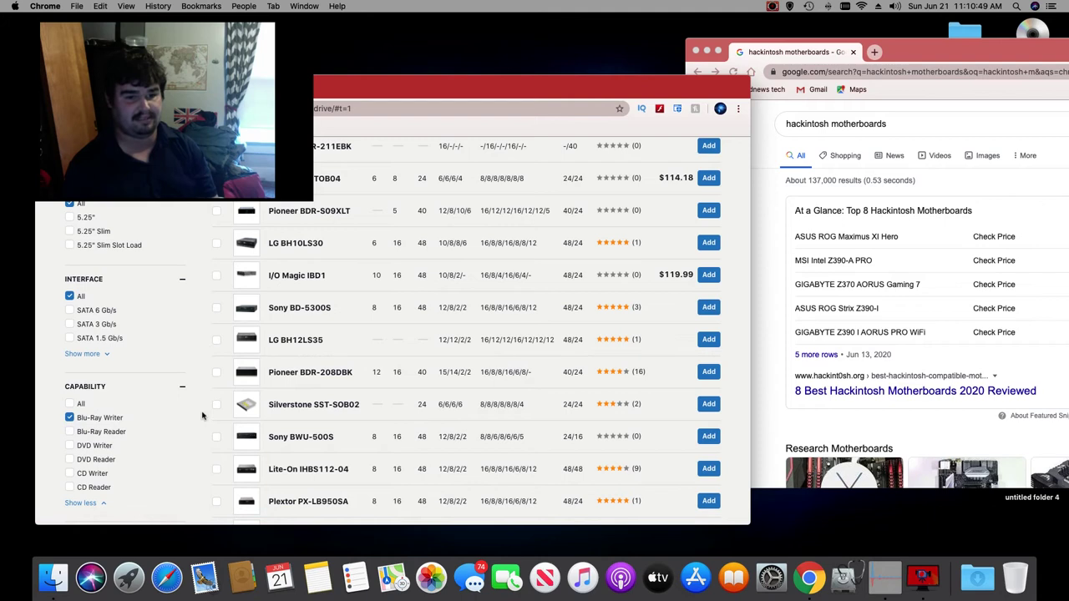
click(68, 432)
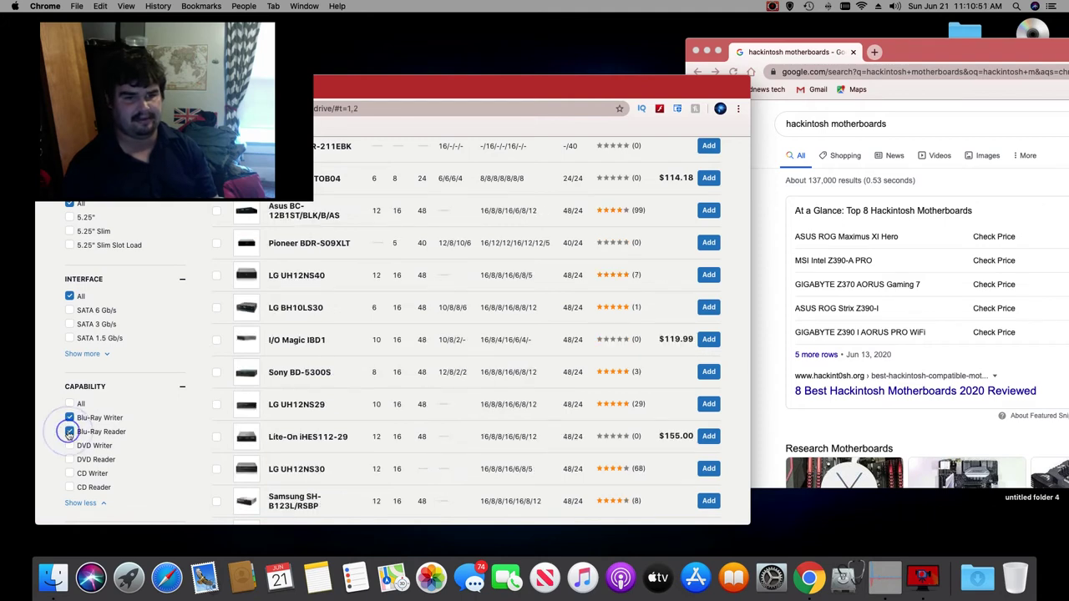
click(67, 432)
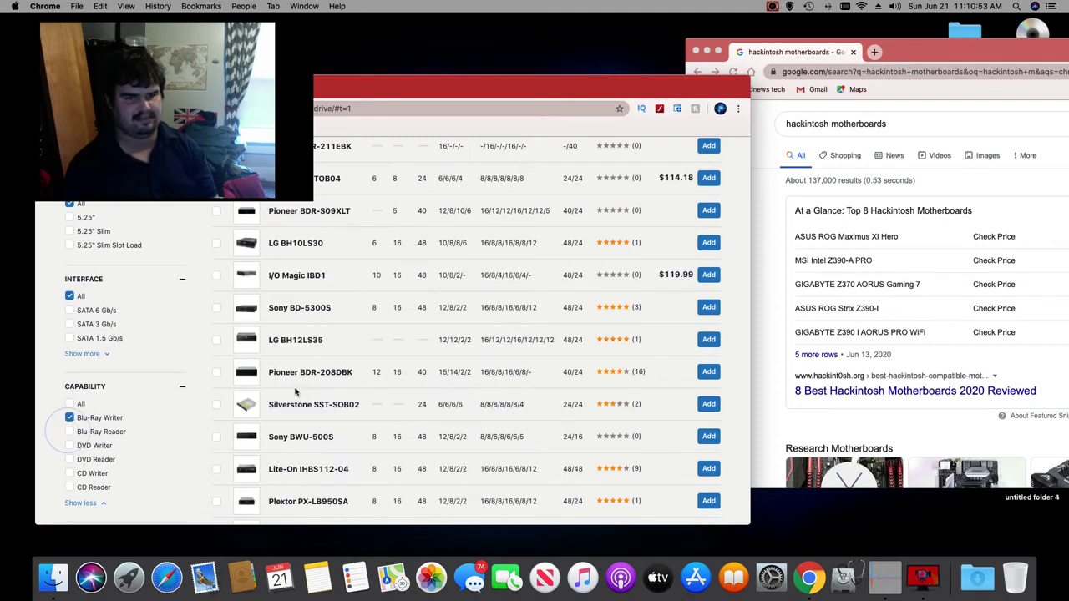
scroll(298, 388, up, 5)
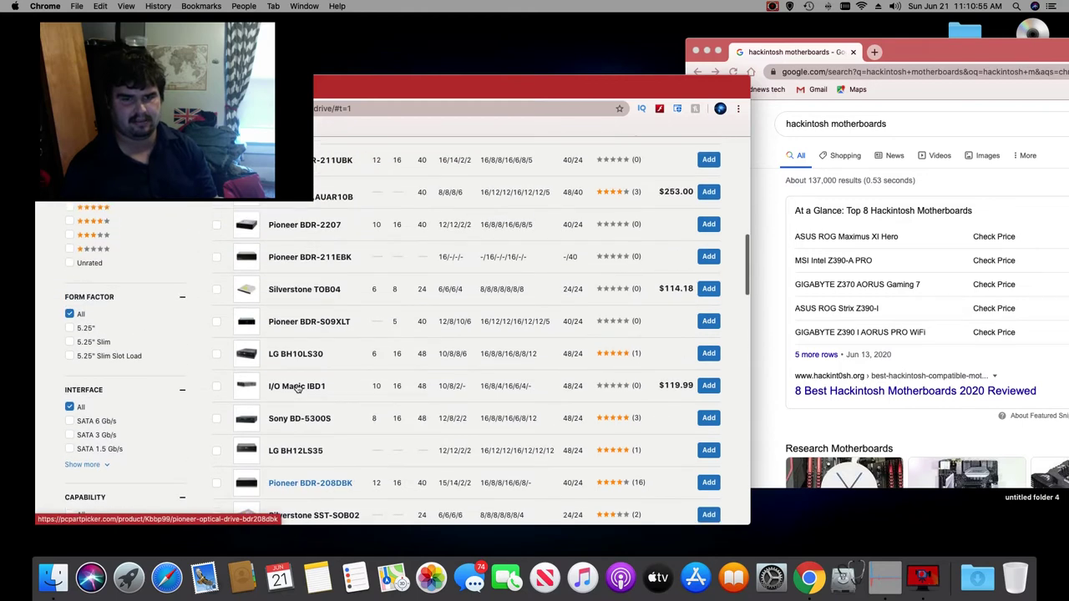
scroll(298, 389, up, 2)
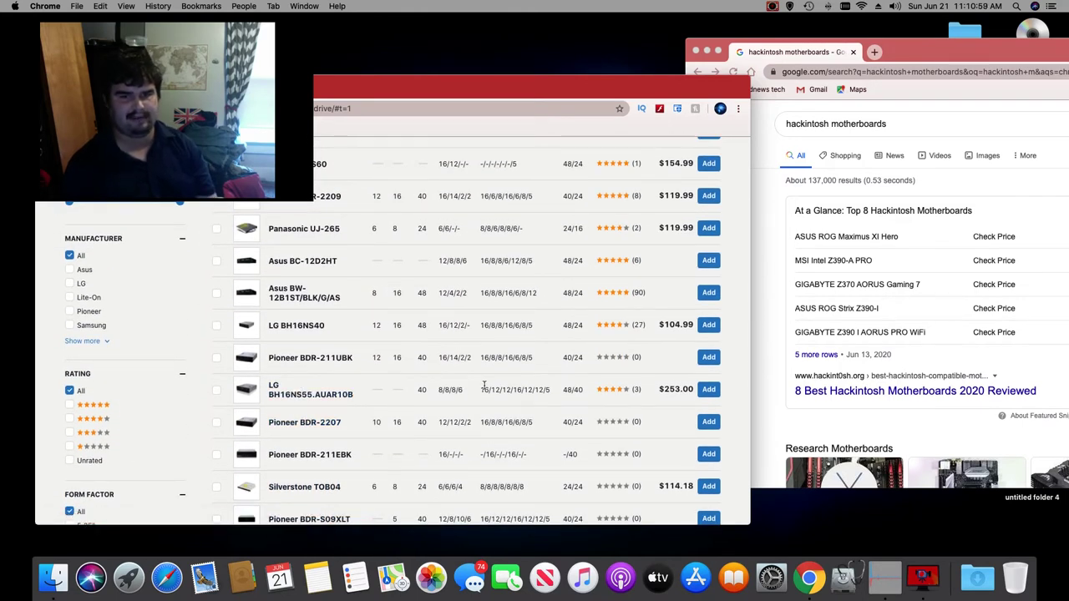
scroll(483, 385, up, 10)
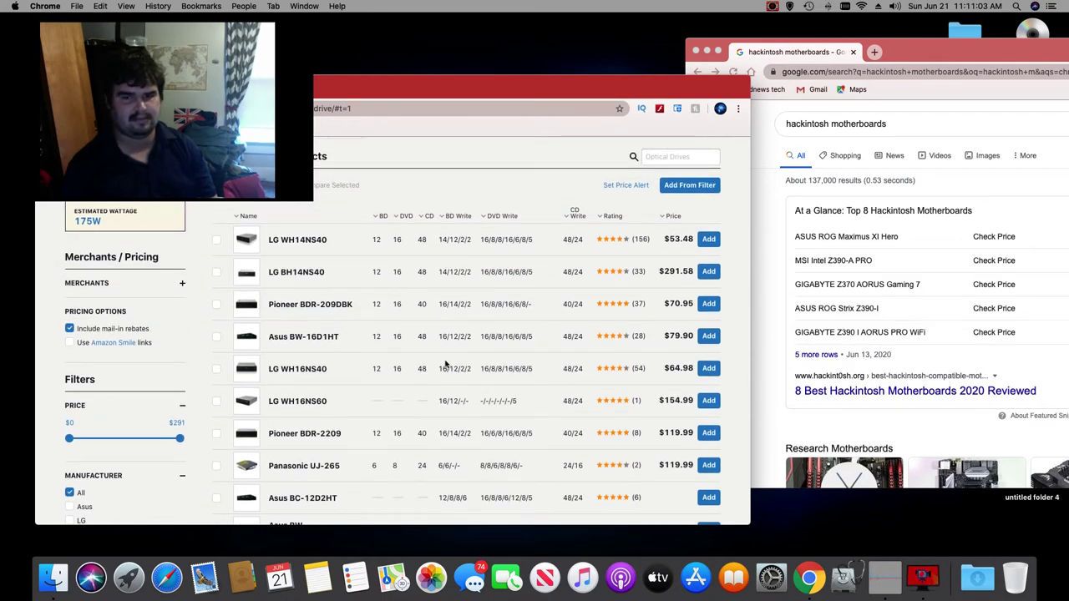
scroll(446, 365, up, 2)
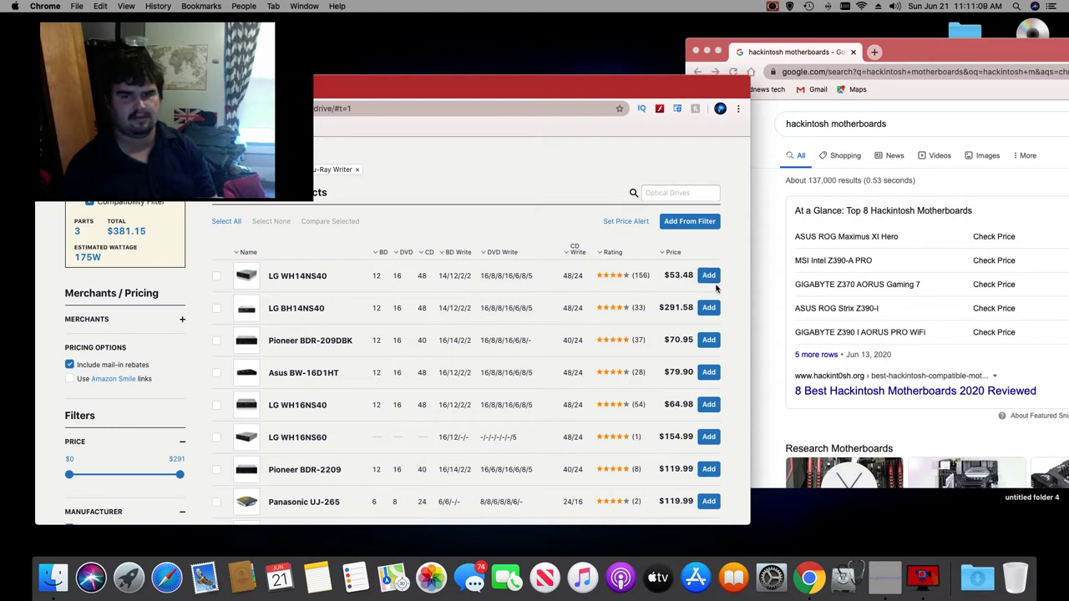
click(710, 277)
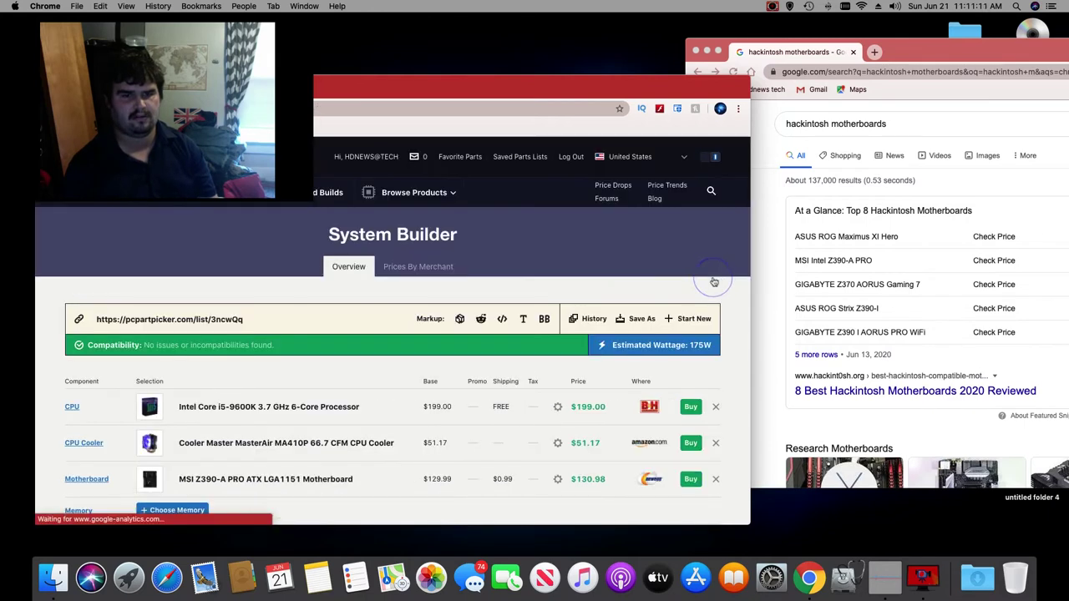
scroll(535, 371, down, 3)
scroll(376, 359, down, 1)
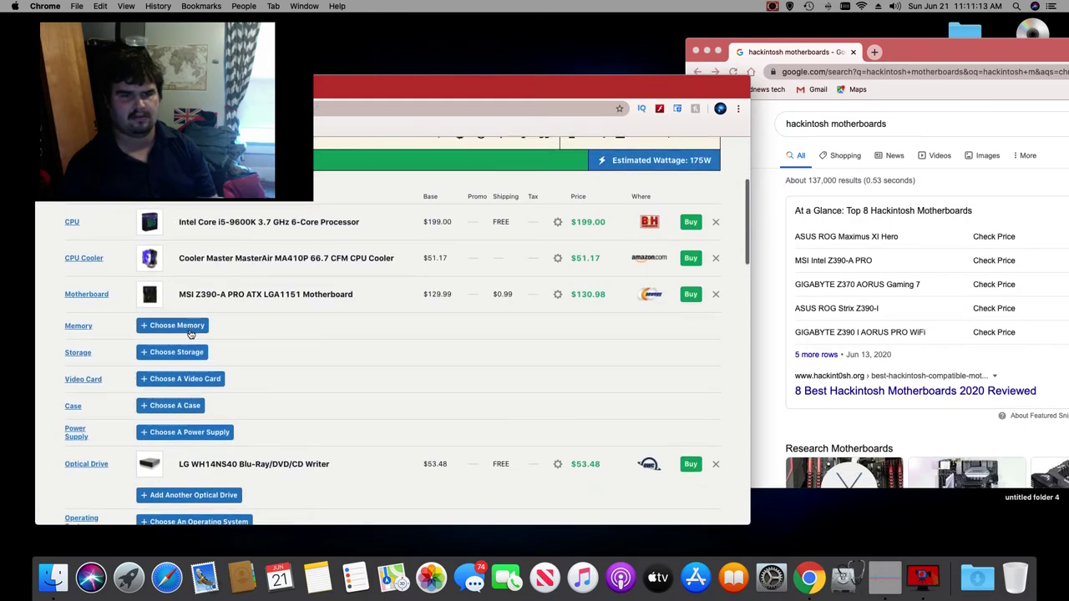
Step: Show the memory list filtered to 2 x 16GB modules
click(192, 328)
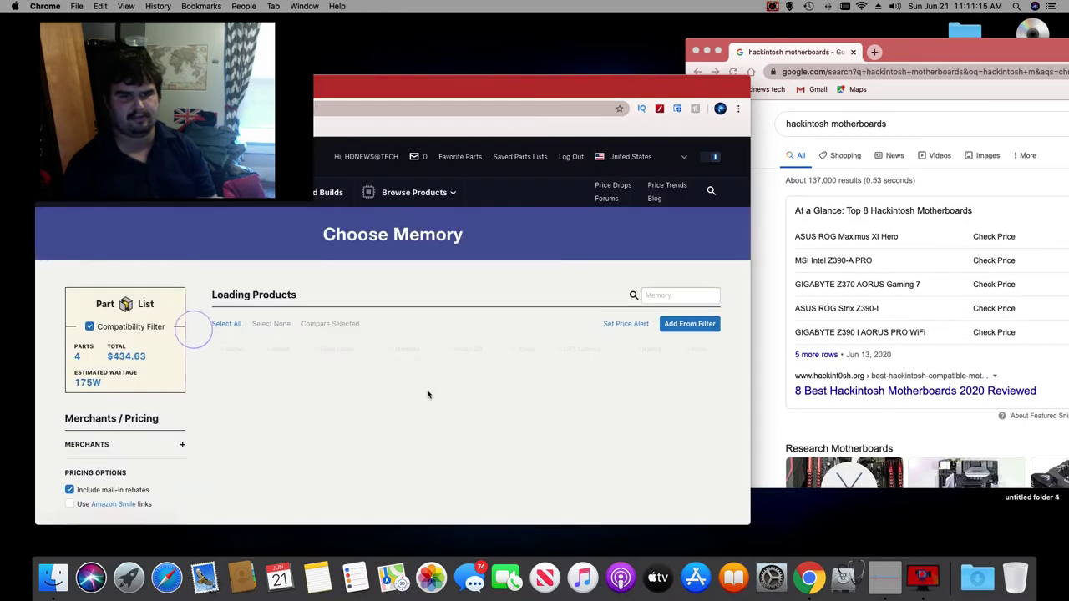
scroll(429, 393, down, 5)
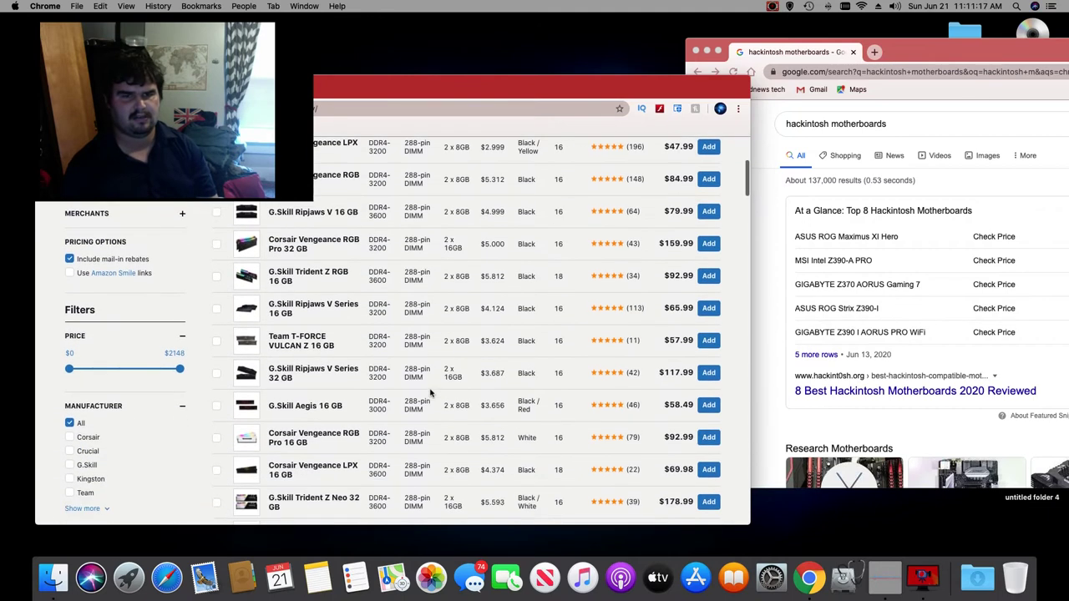
scroll(430, 393, down, 5)
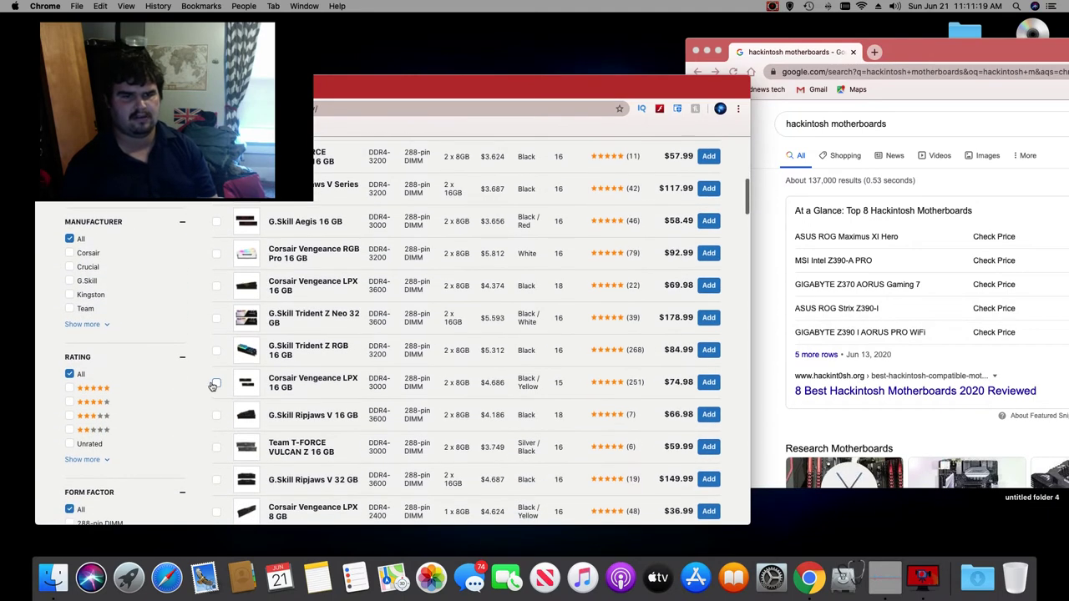
scroll(213, 385, down, 7)
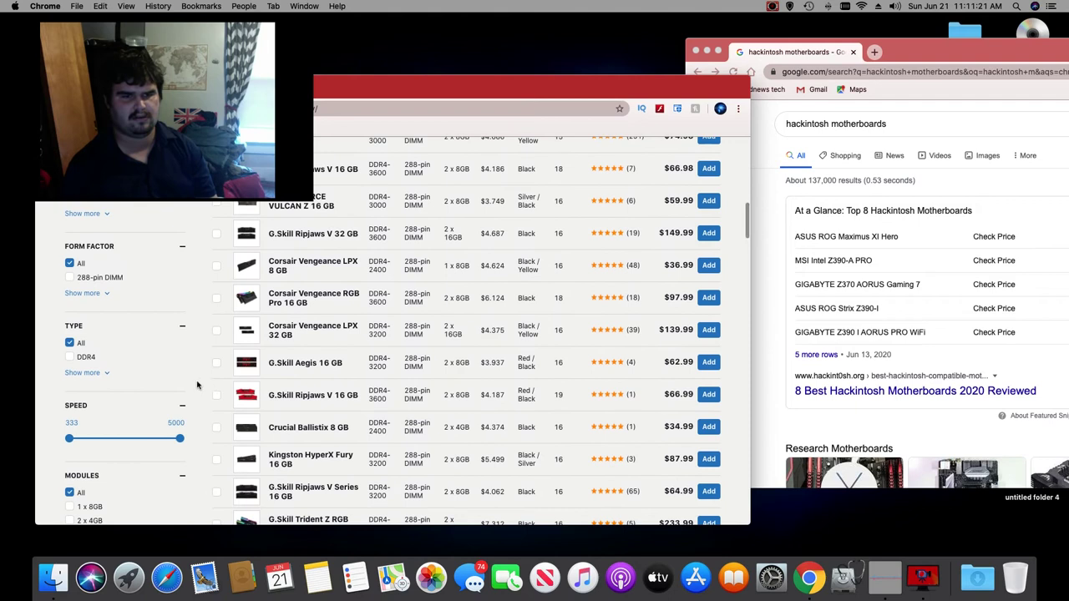
scroll(197, 385, down, 5)
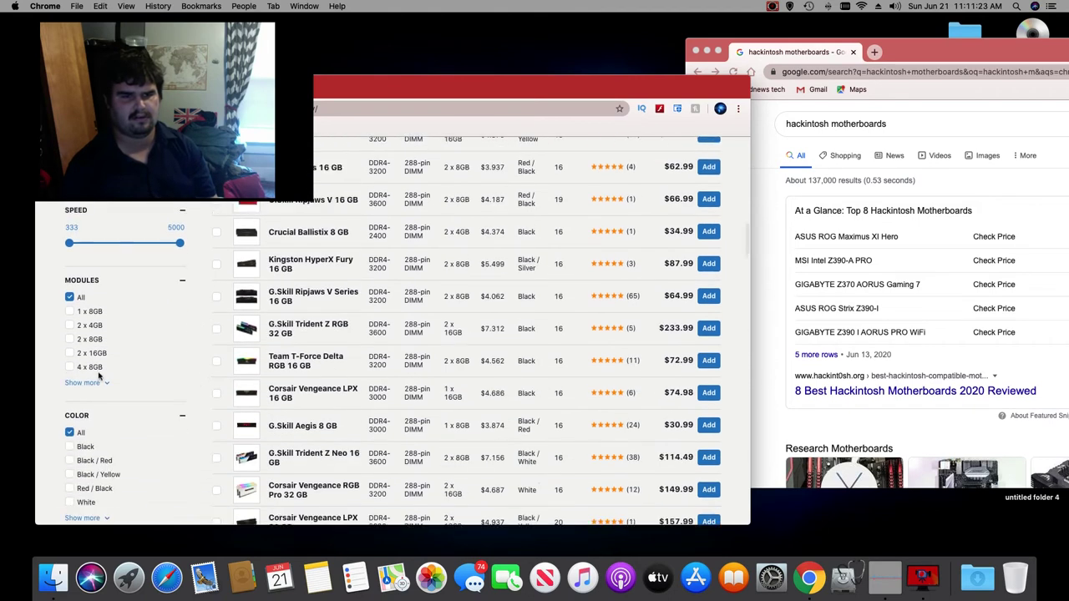
click(83, 383)
scroll(83, 392, down, 5)
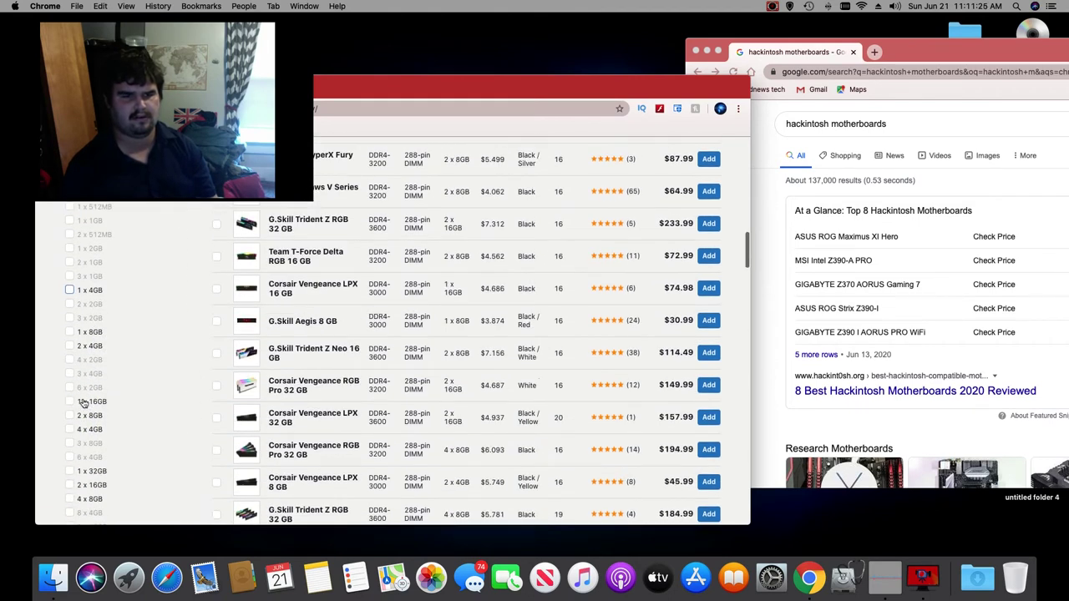
scroll(83, 404, down, 3)
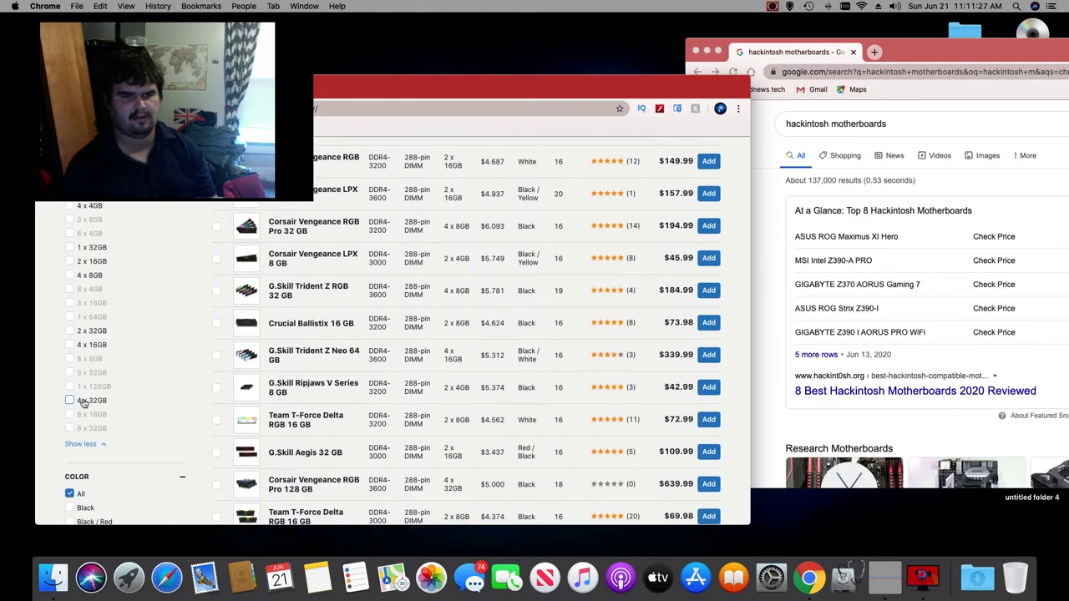
scroll(71, 343, up, 1)
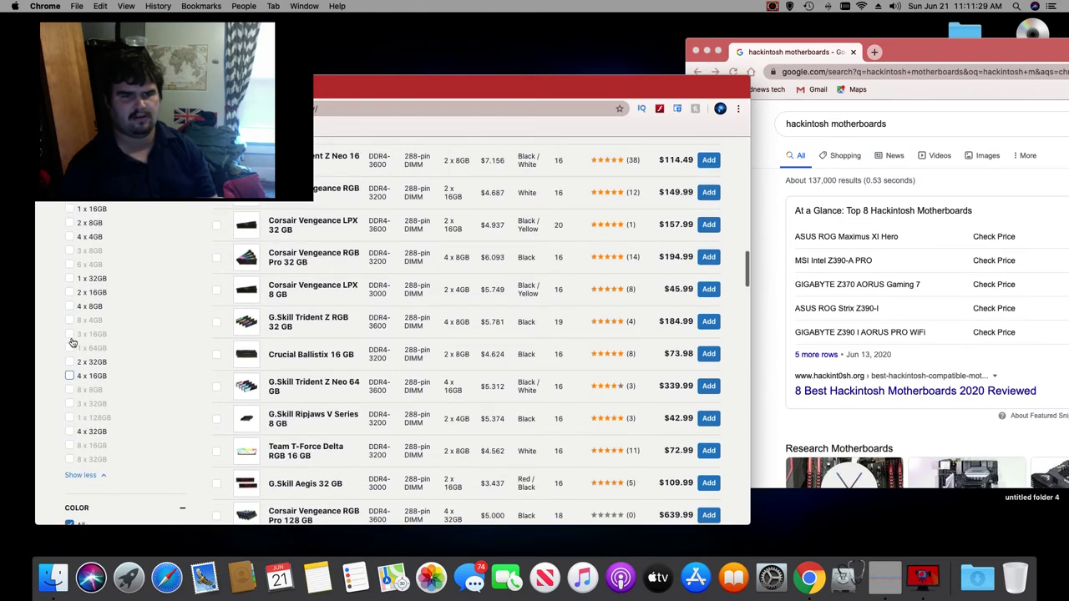
click(69, 293)
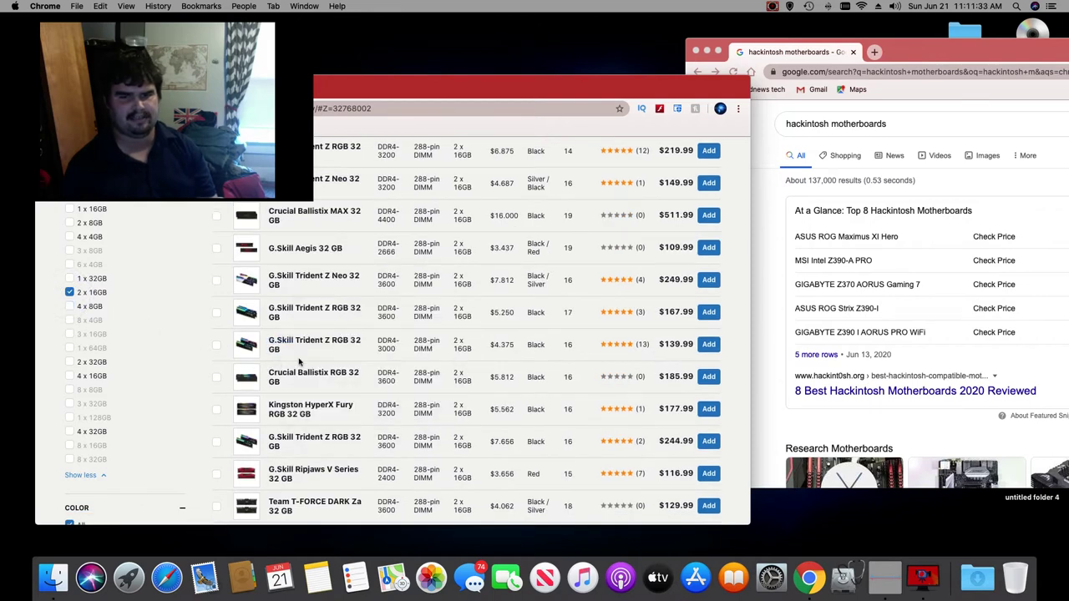
Step: Add the Corsair Vengeance RGB Pro 32 GB DDR4-3200 kit ($149.99) to the build
scroll(298, 361, up, 5)
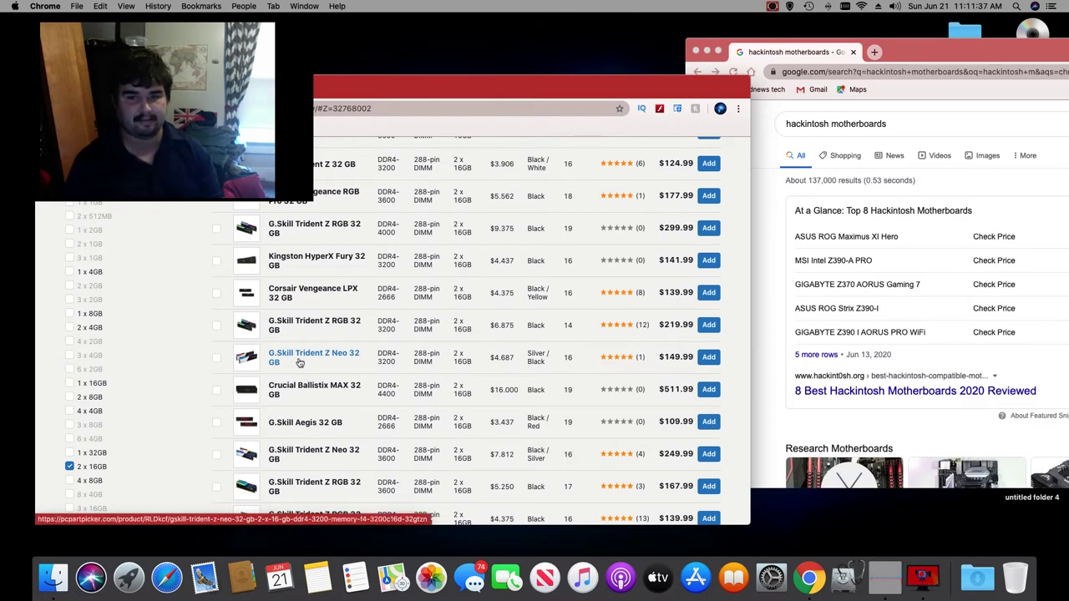
scroll(299, 361, up, 2)
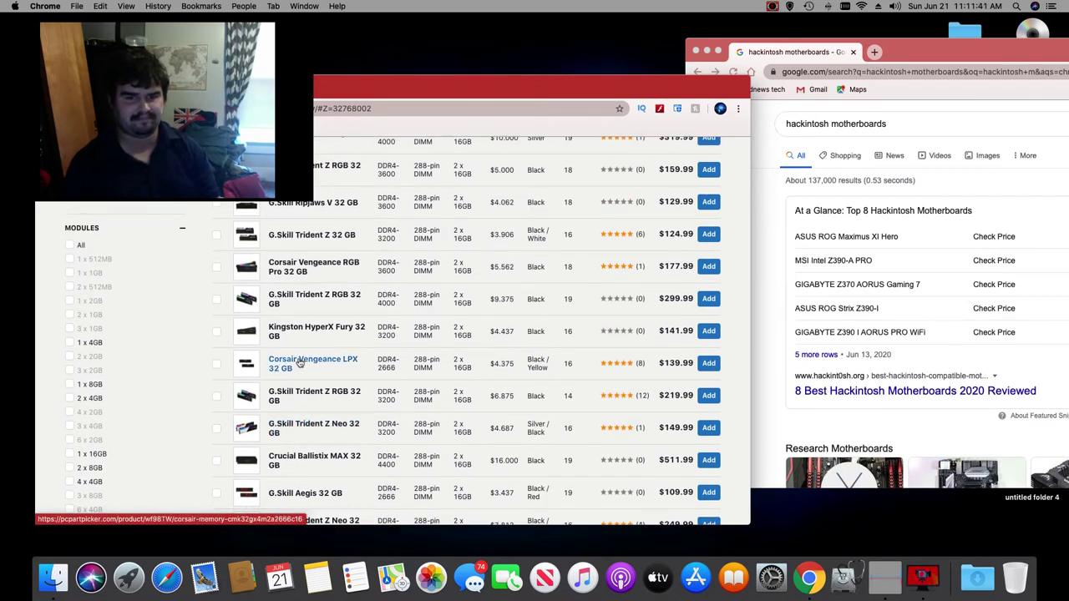
scroll(339, 367, up, 6)
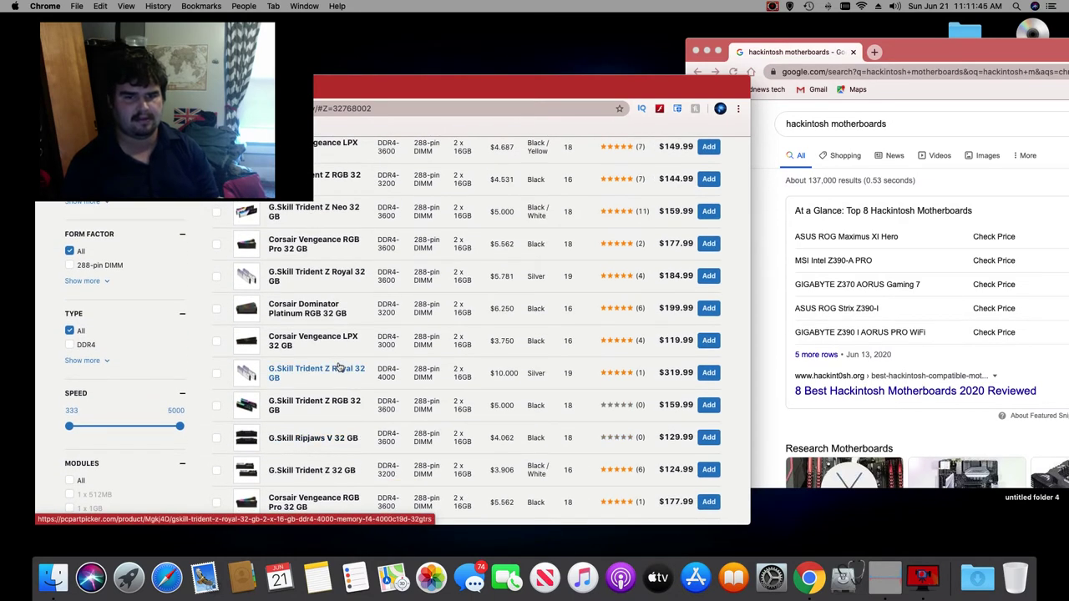
scroll(329, 323, down, 1)
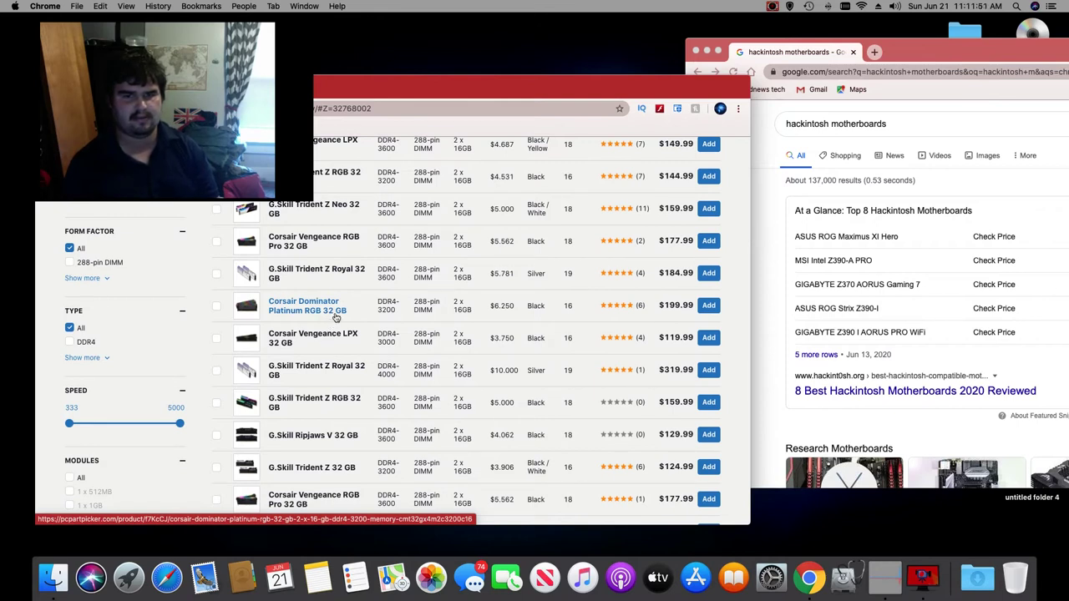
scroll(700, 298, up, 1)
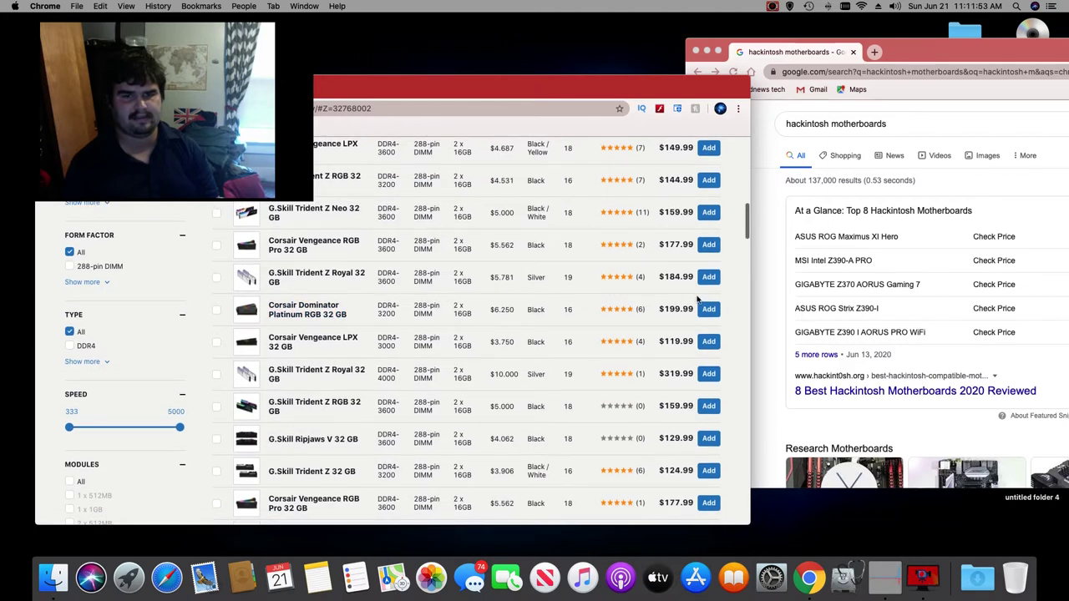
scroll(708, 309, down, 1)
scroll(710, 315, up, 3)
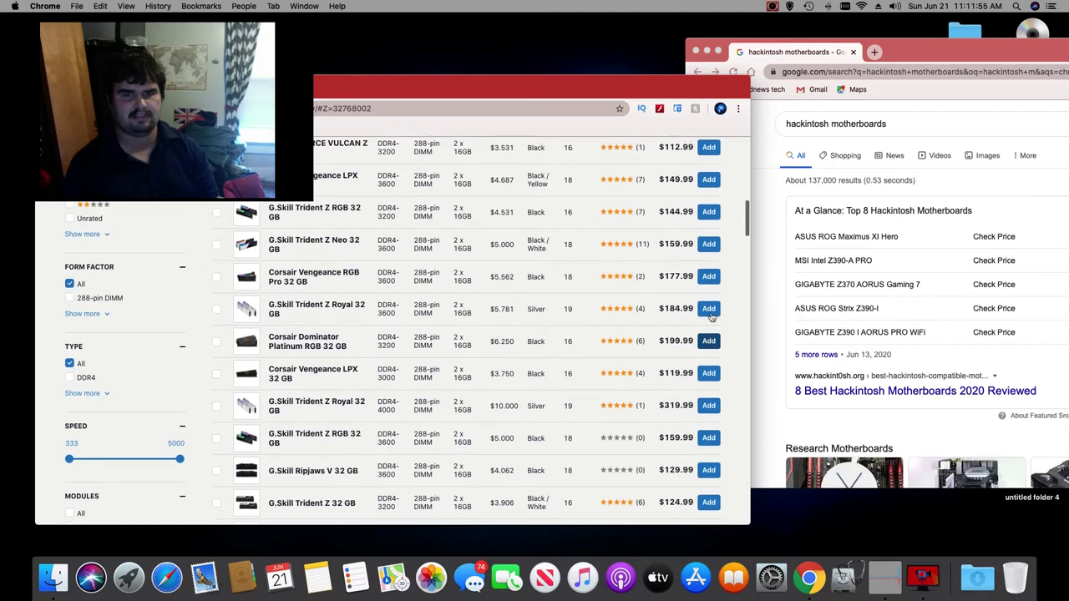
scroll(710, 317, up, 1)
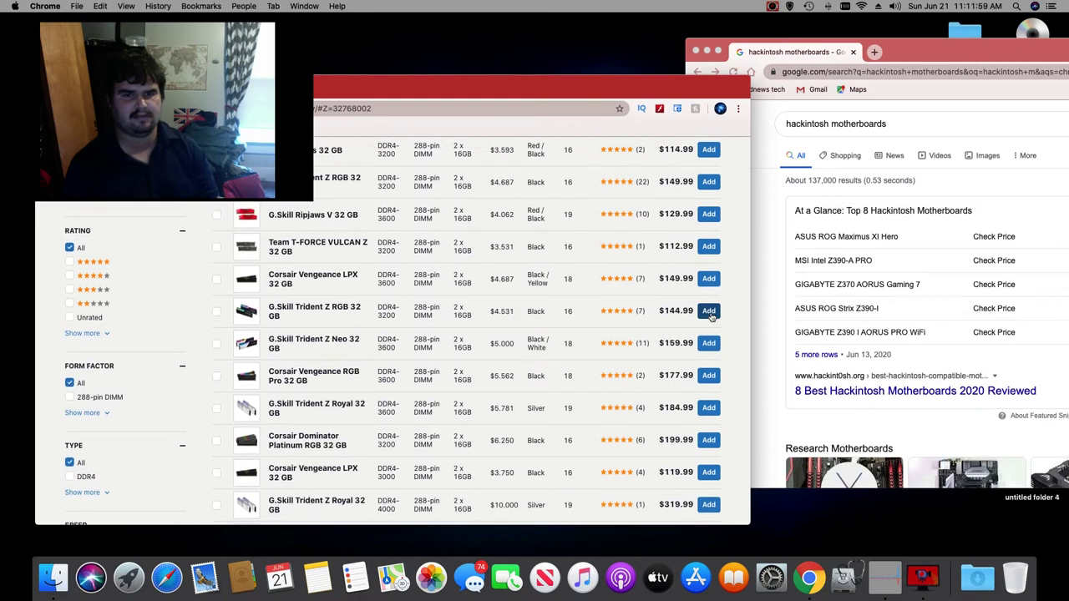
scroll(711, 315, up, 6)
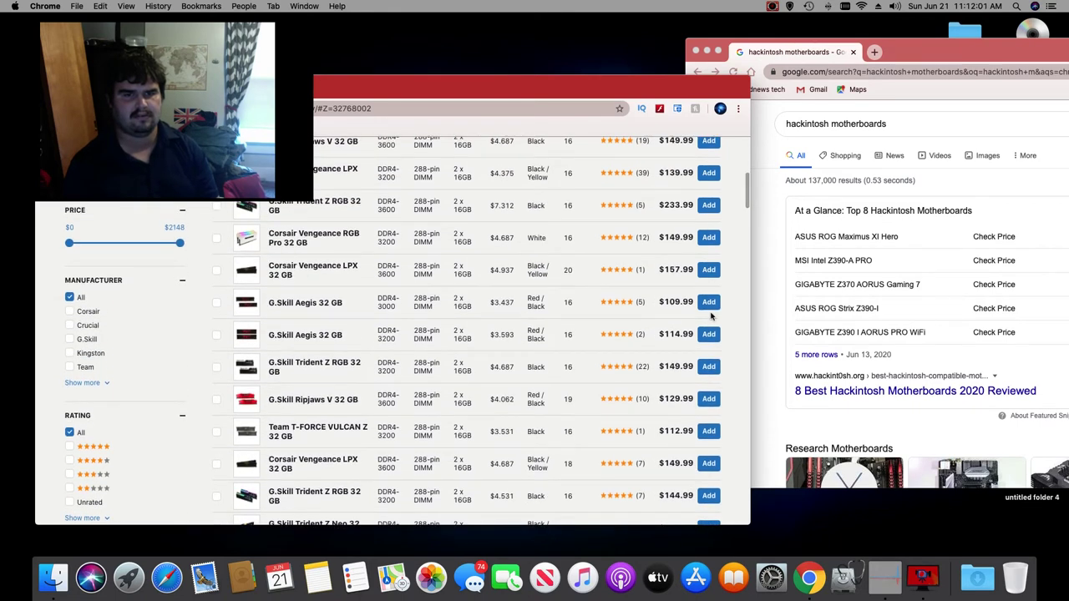
scroll(711, 315, up, 2)
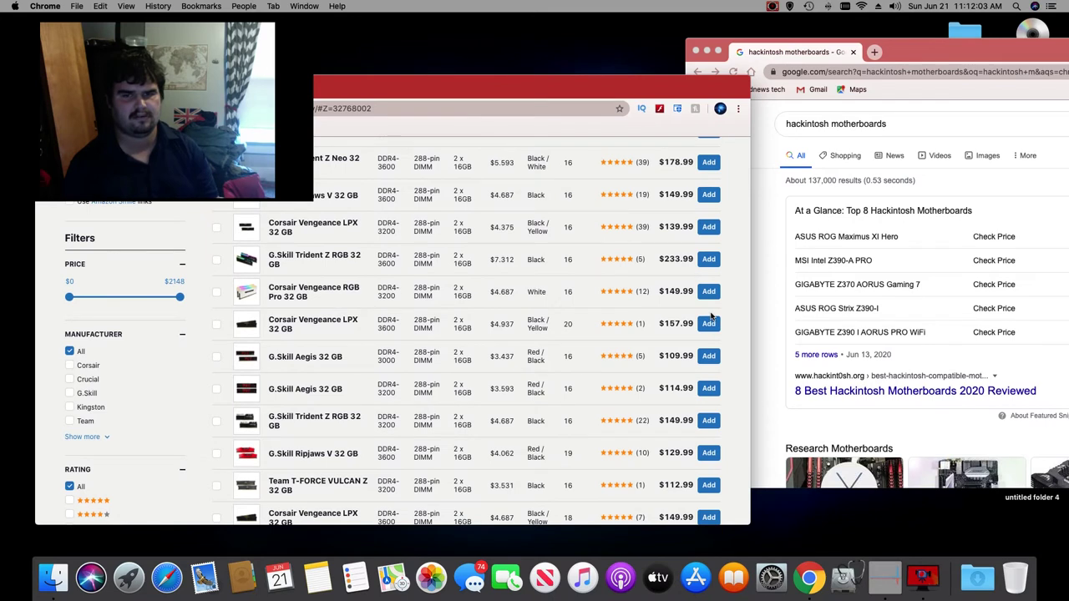
click(708, 291)
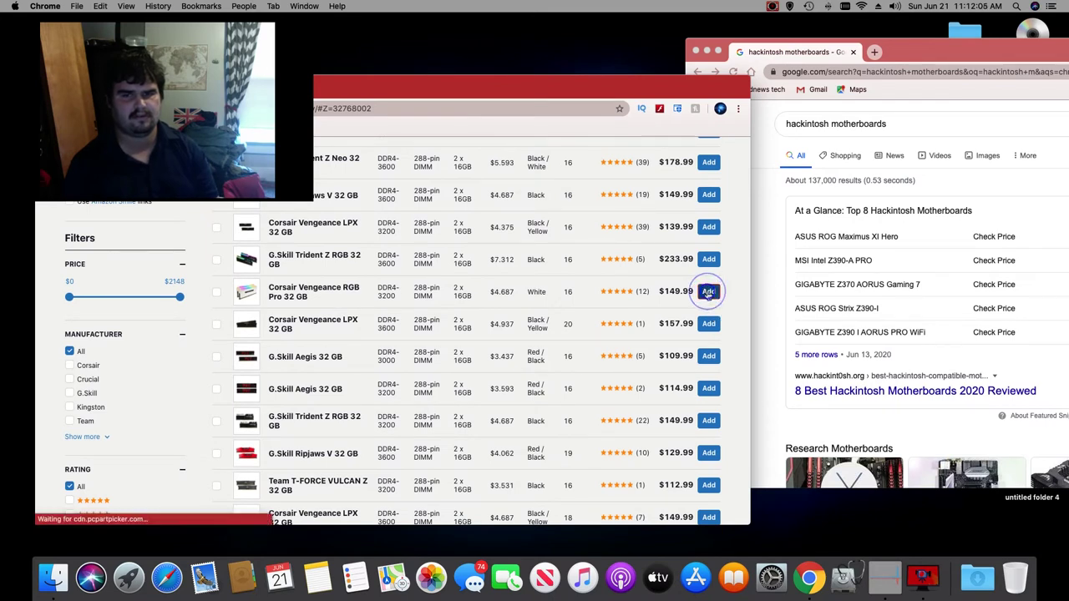
scroll(536, 382, down, 5)
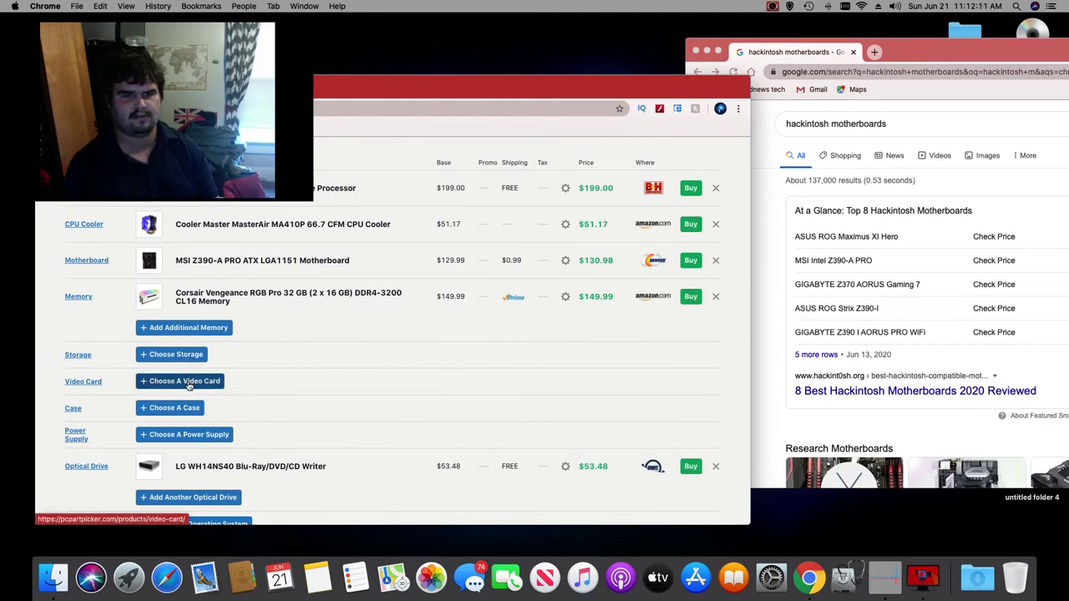
Step: Open the case catalogue and limit it to cases without a power supply
click(189, 408)
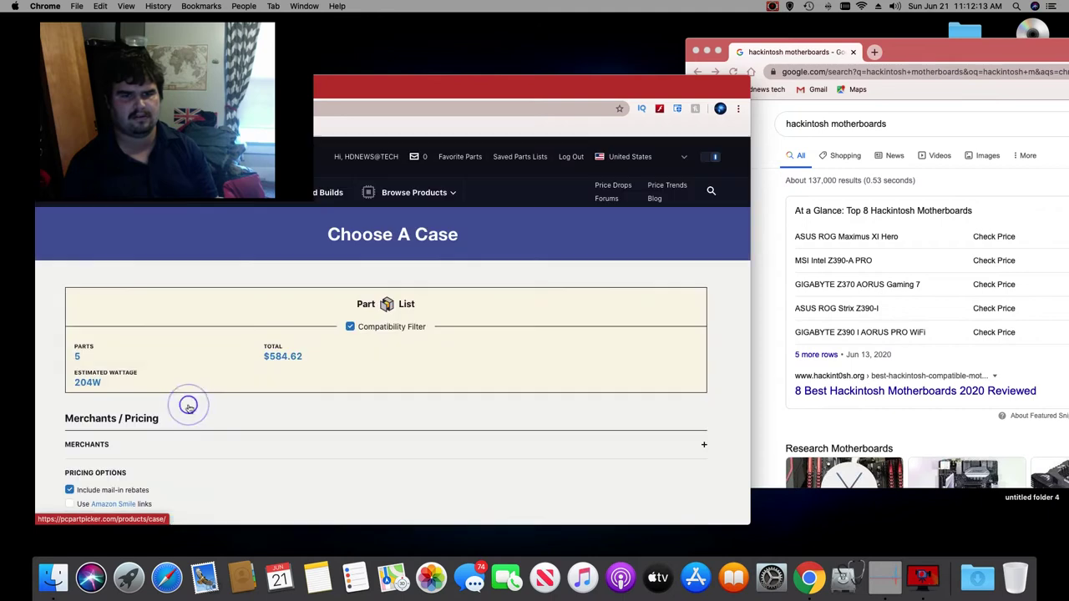
scroll(233, 387, down, 2)
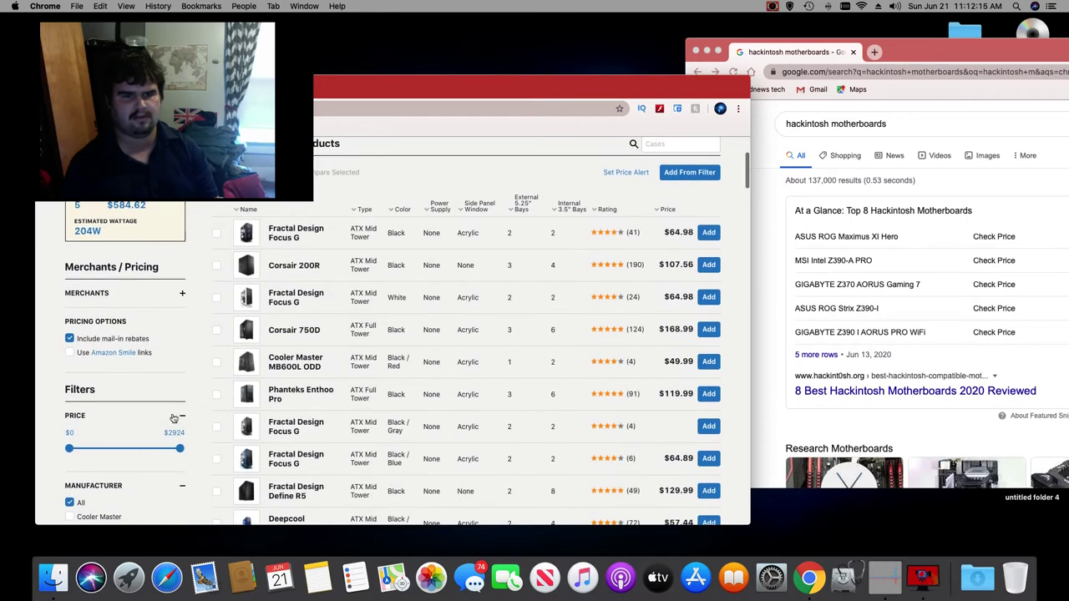
scroll(173, 418, down, 10)
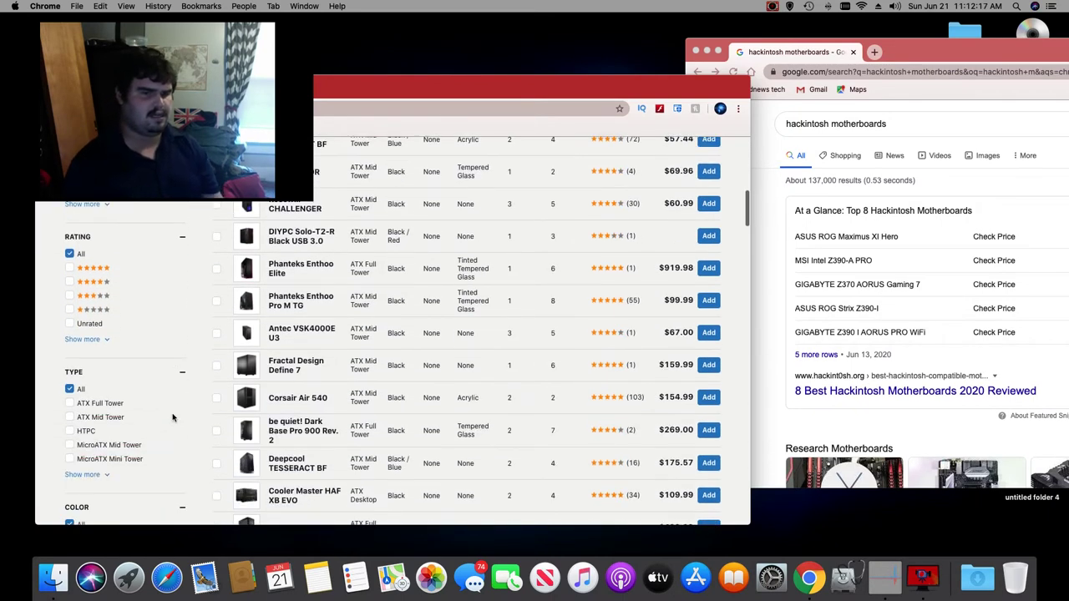
scroll(172, 418, down, 8)
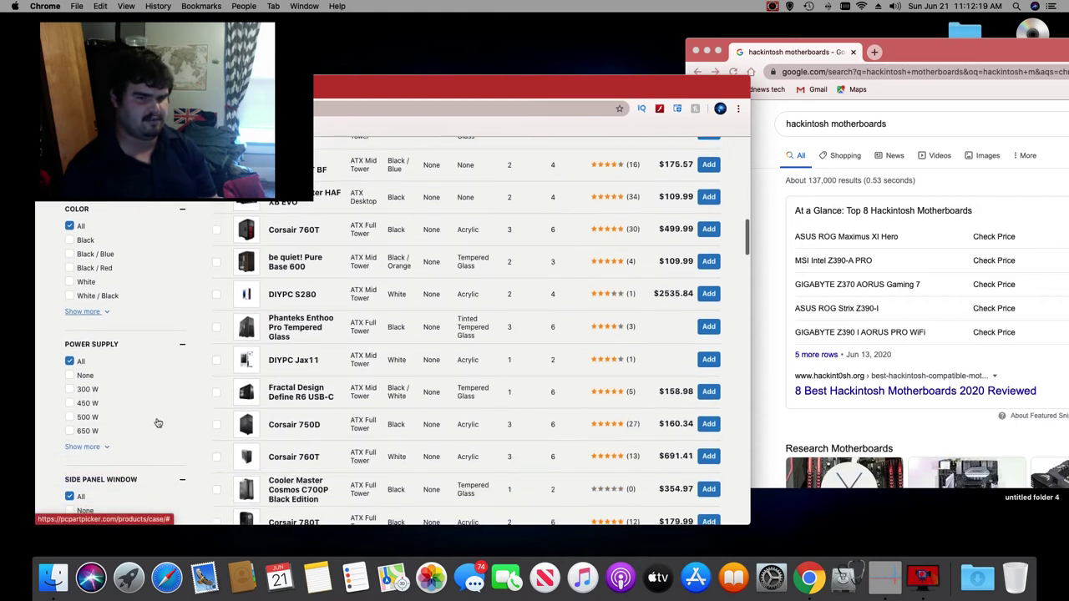
click(70, 375)
scroll(71, 380, down, 3)
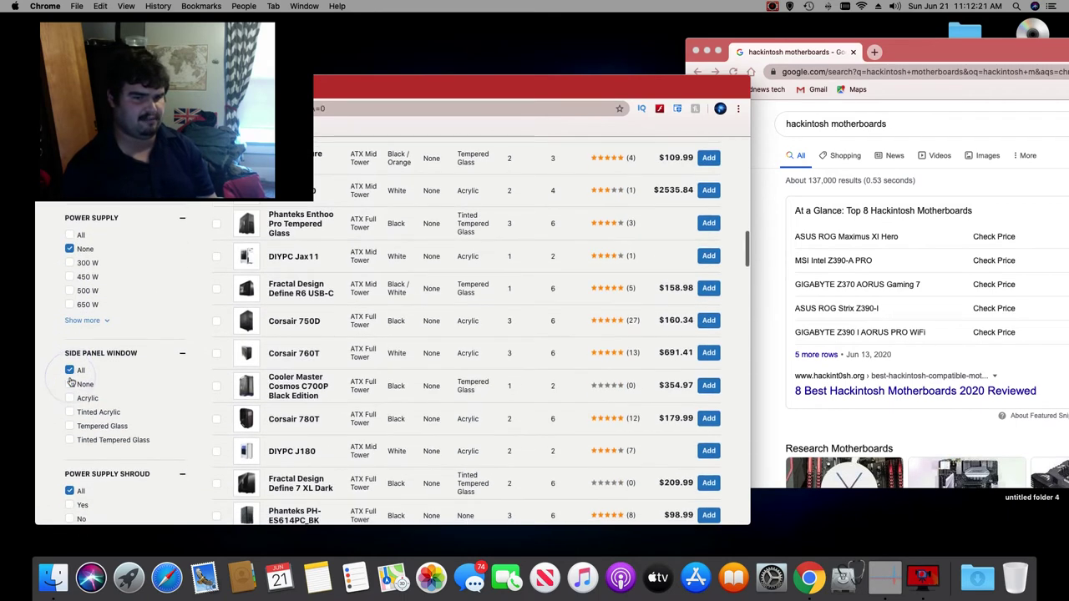
scroll(71, 381, down, 2)
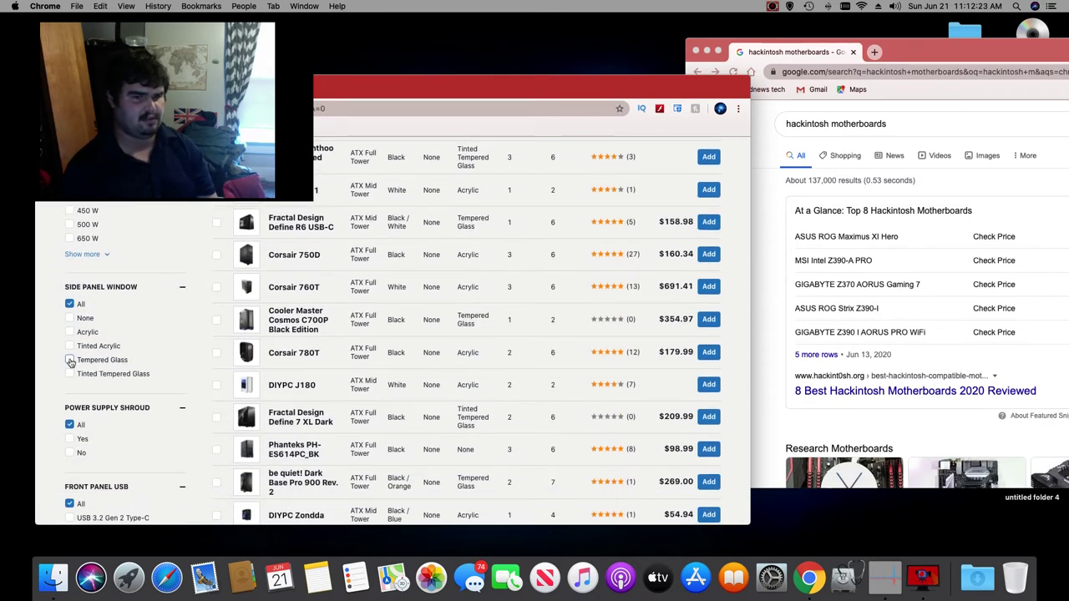
Step: Filter for cases with Tempered Glass or Tinted Tempered Glass side panels
click(71, 360)
click(70, 373)
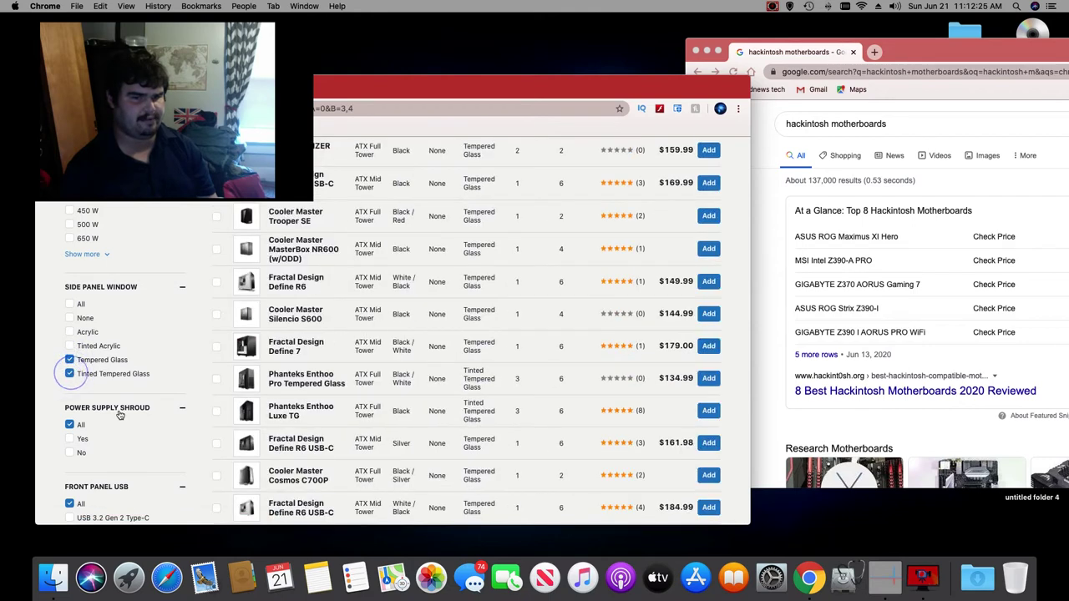
scroll(119, 415, down, 6)
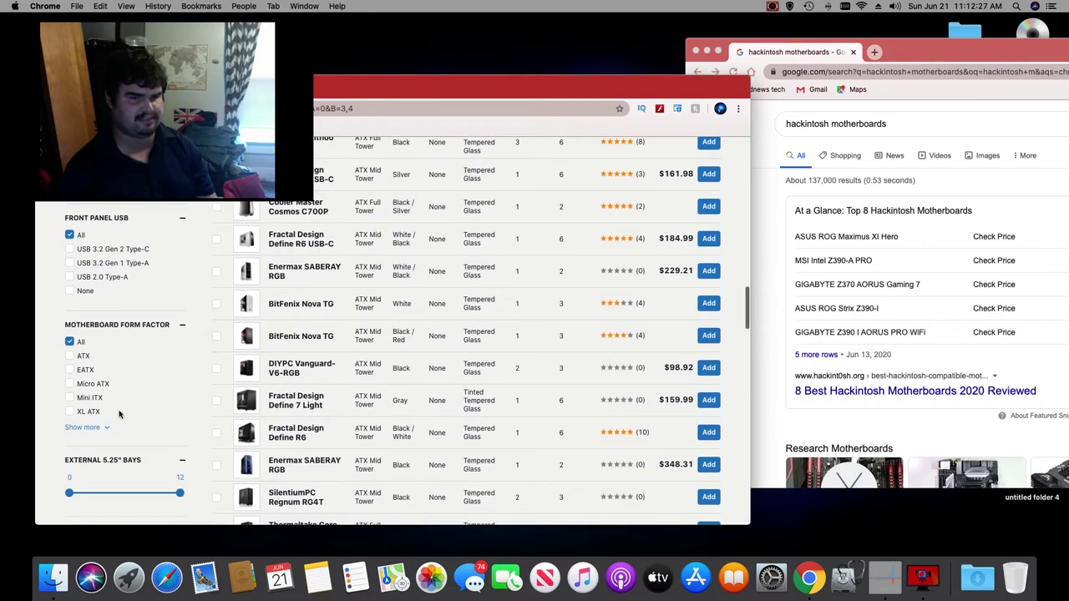
scroll(120, 415, down, 5)
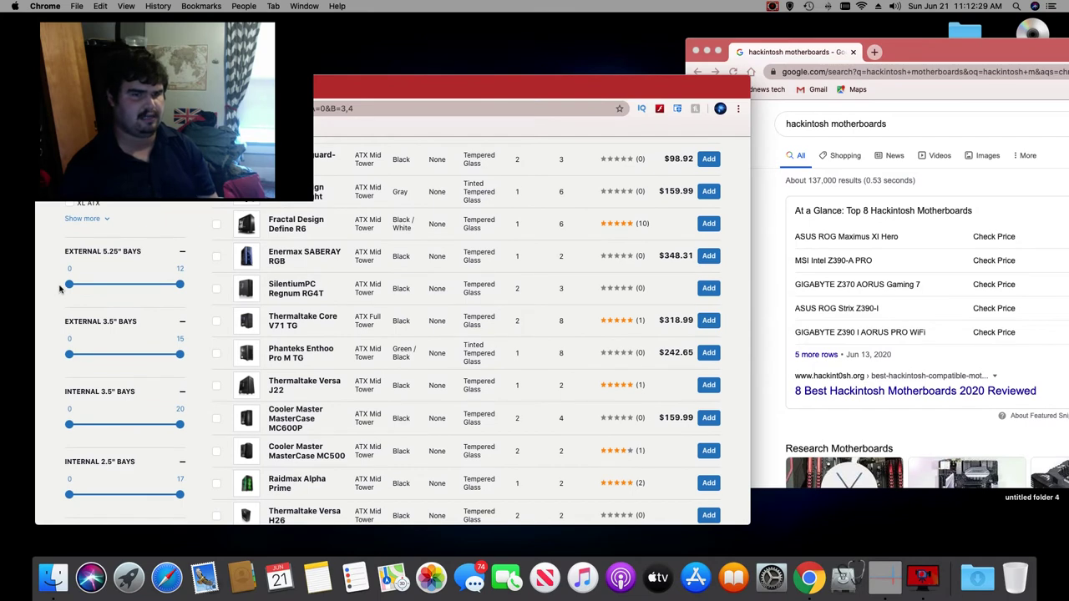
Step: Require at least two external 5.25" bays, then add the Fractal Design Define 7 XL Light
drag(70, 284, 88, 284)
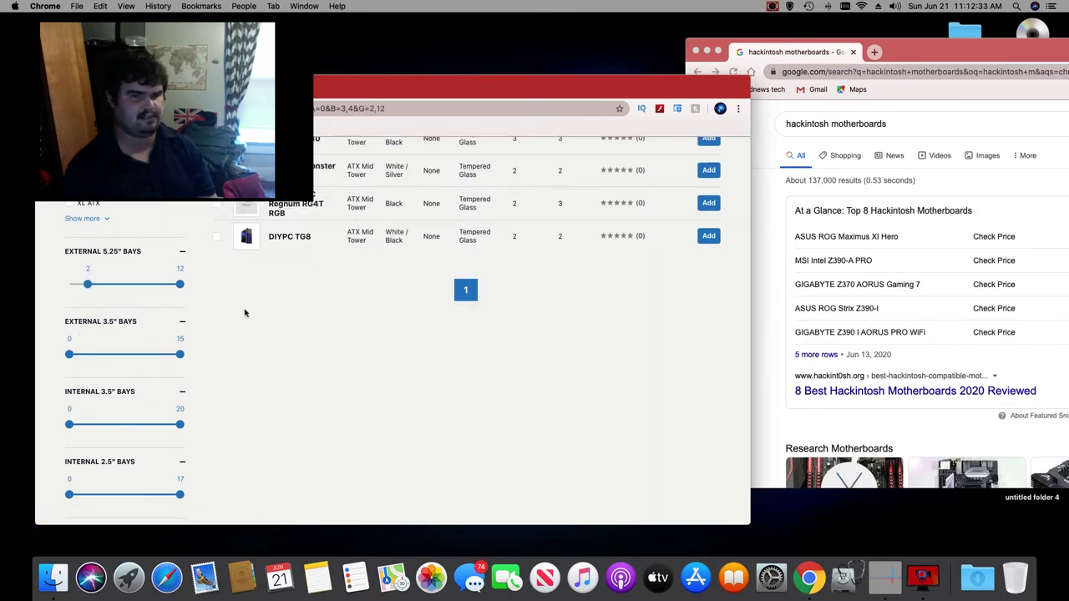
scroll(341, 310, up, 10)
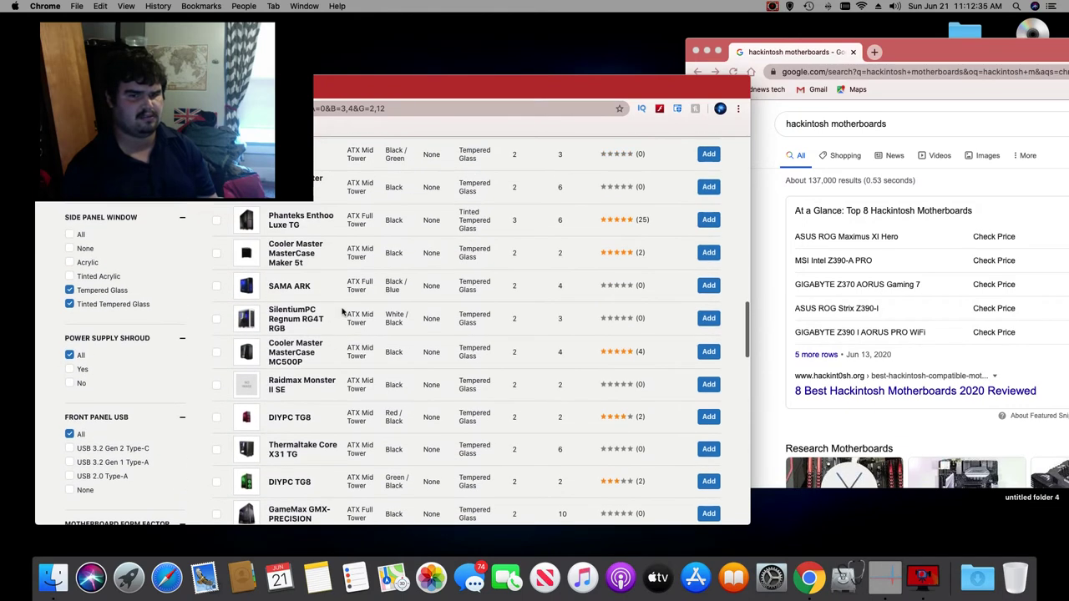
scroll(341, 311, up, 10)
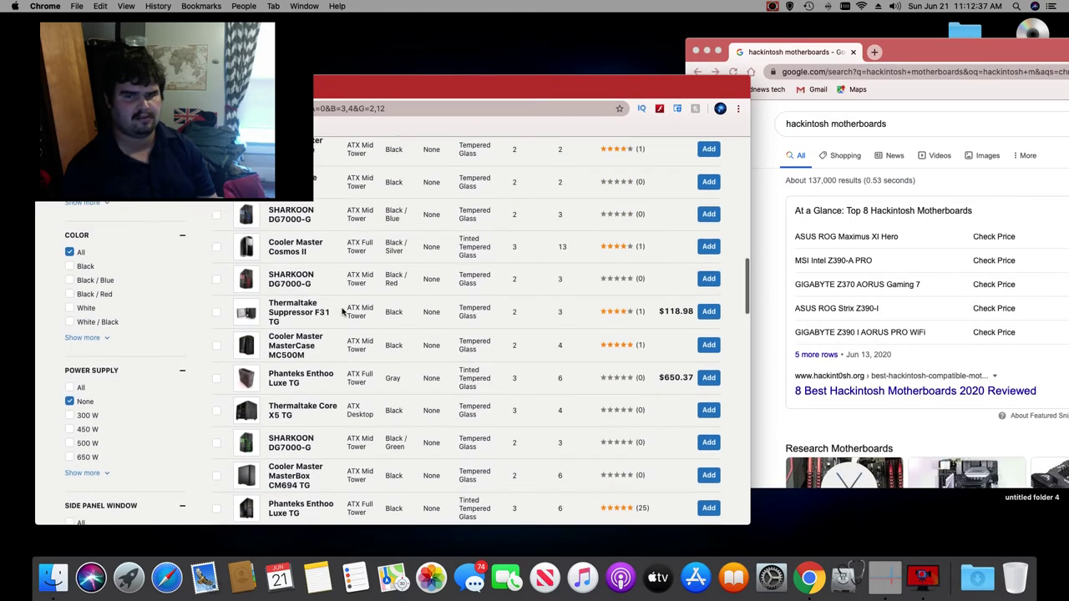
scroll(341, 310, up, 3)
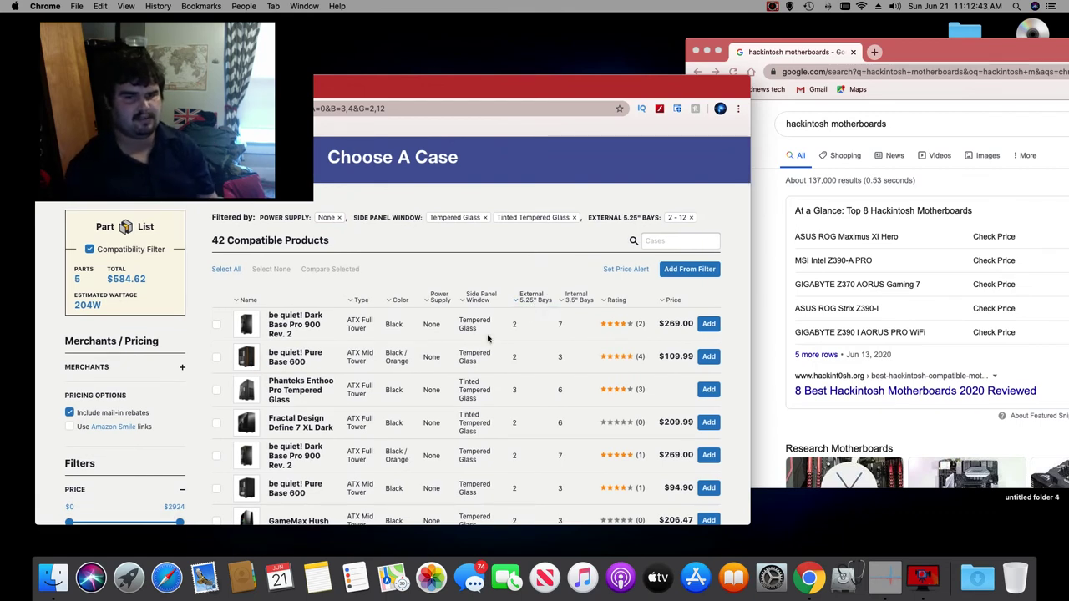
scroll(488, 338, down, 5)
scroll(140, 384, down, 3)
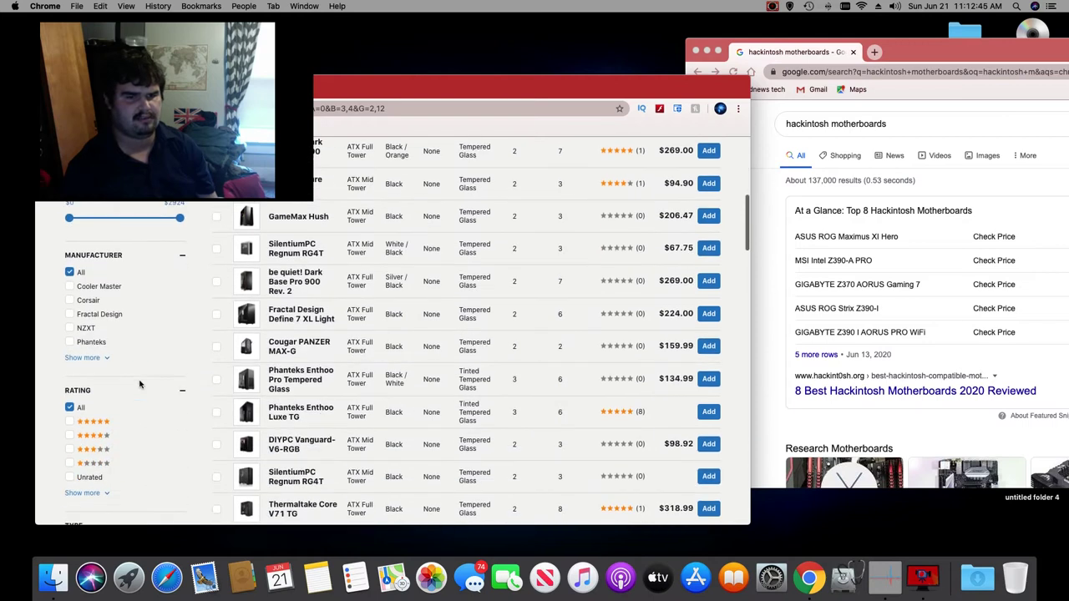
scroll(141, 384, down, 3)
scroll(141, 384, down, 6)
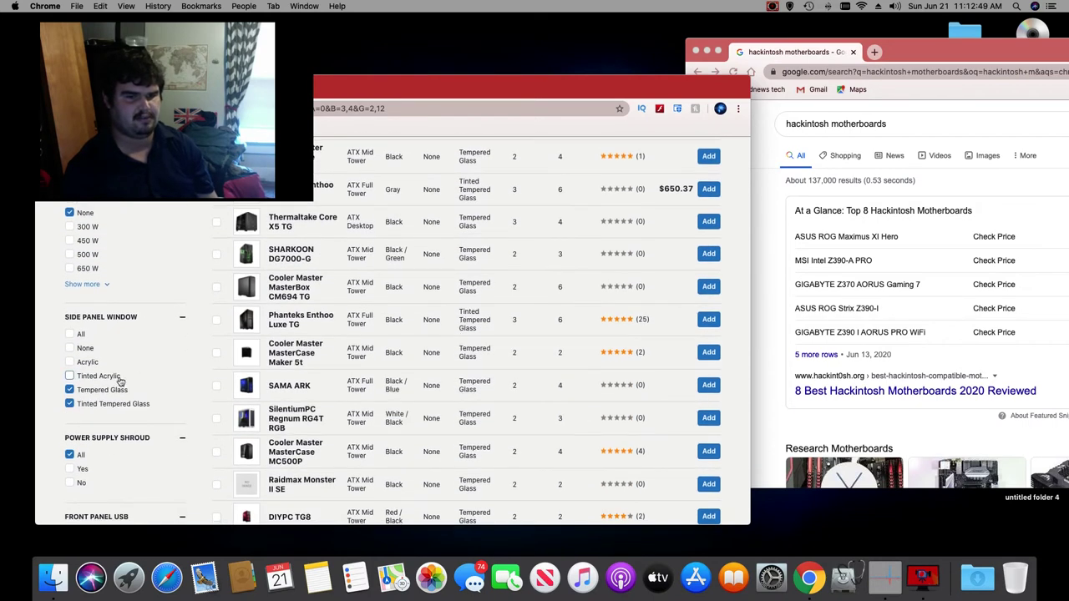
scroll(129, 374, down, 5)
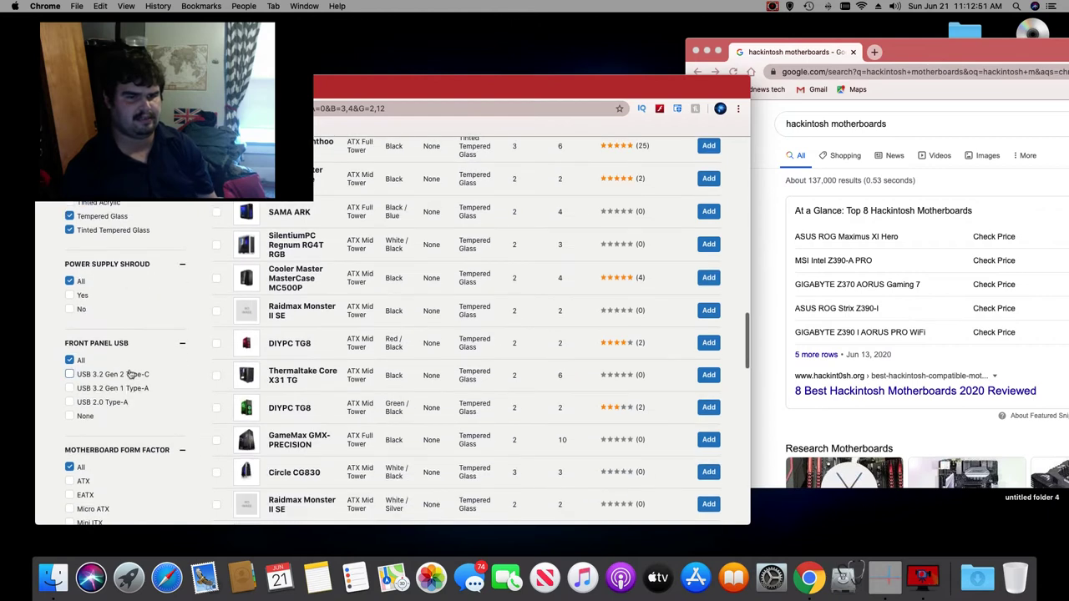
scroll(130, 373, up, 3)
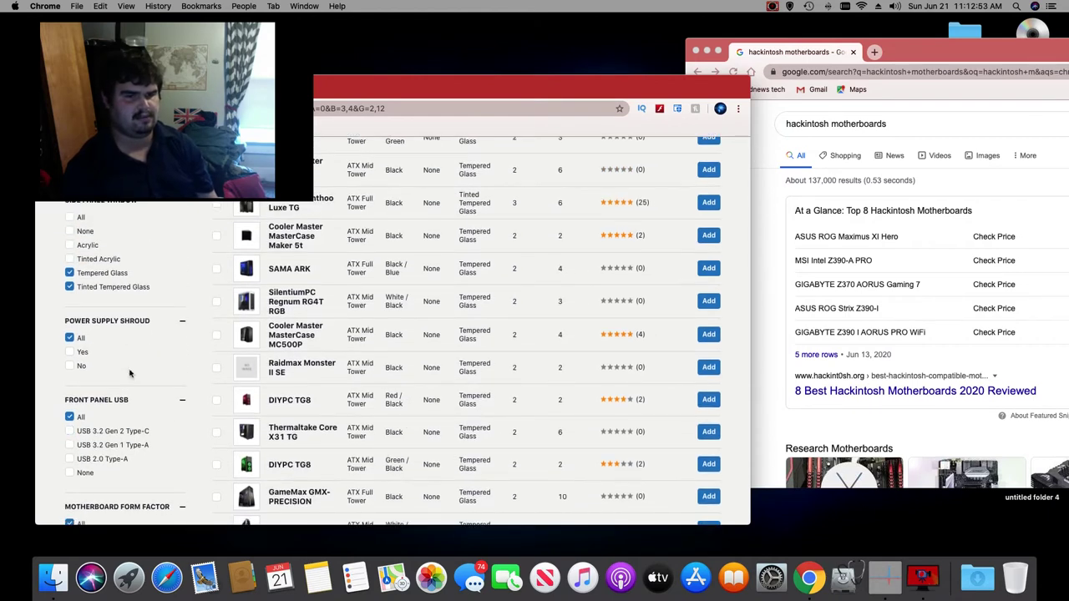
scroll(129, 373, down, 3)
scroll(129, 373, up, 5)
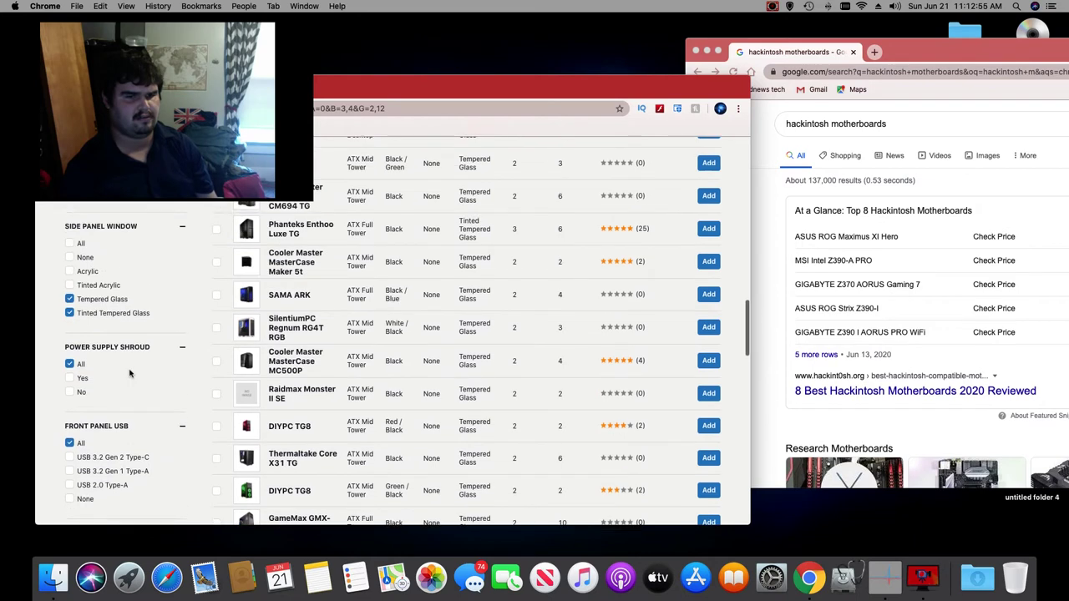
scroll(129, 373, up, 1)
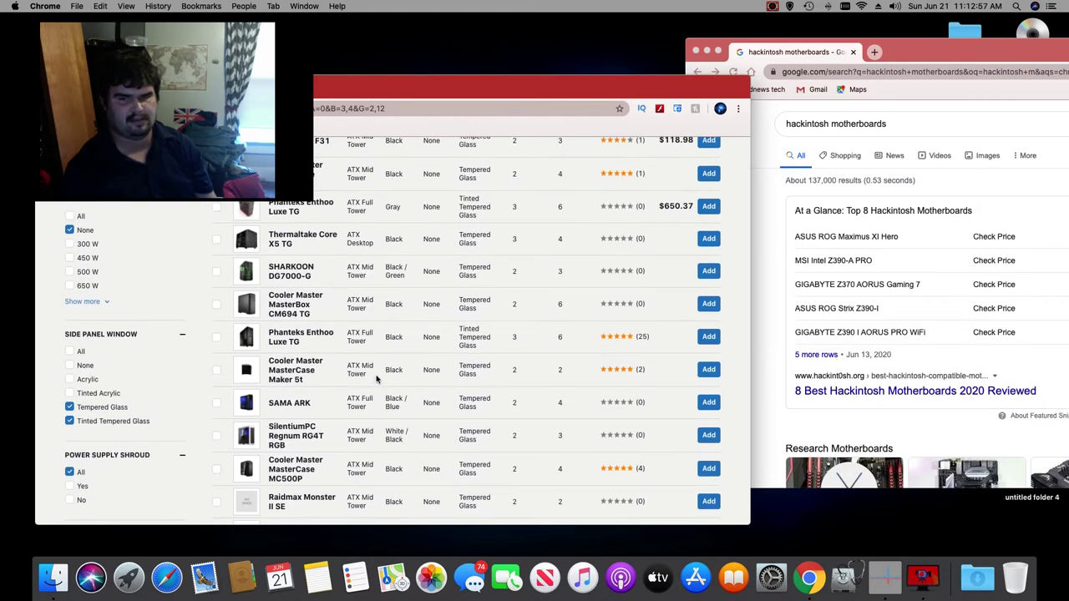
scroll(387, 374, up, 6)
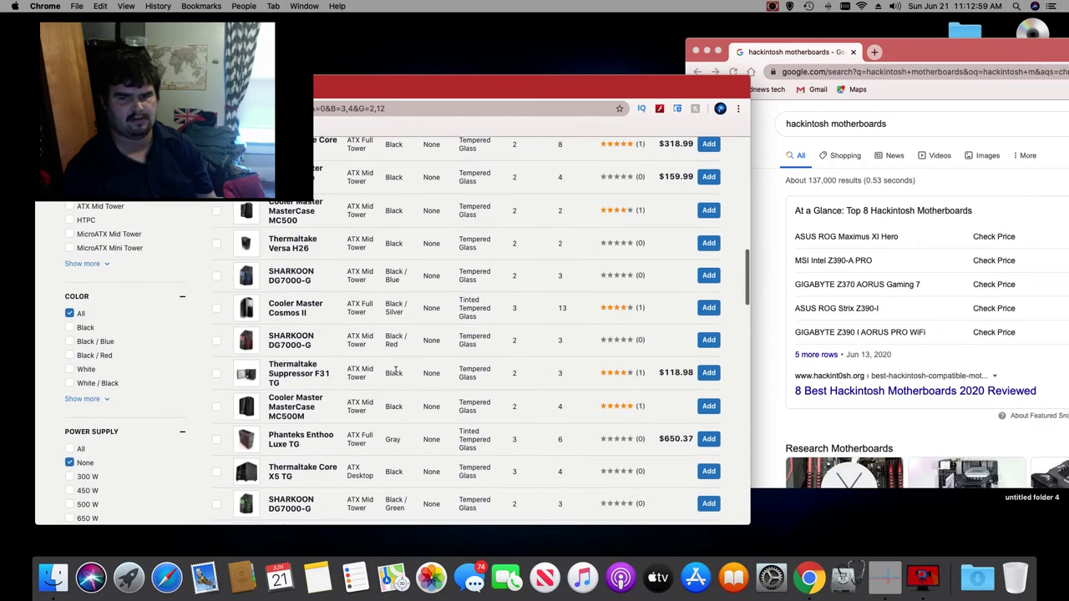
scroll(395, 371, up, 3)
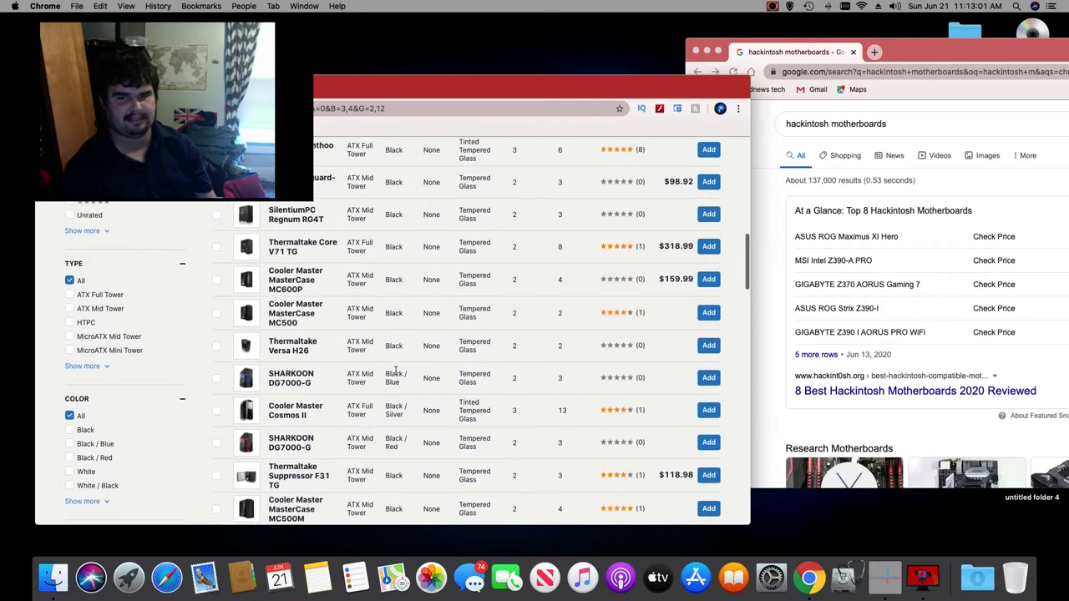
scroll(395, 373, up, 6)
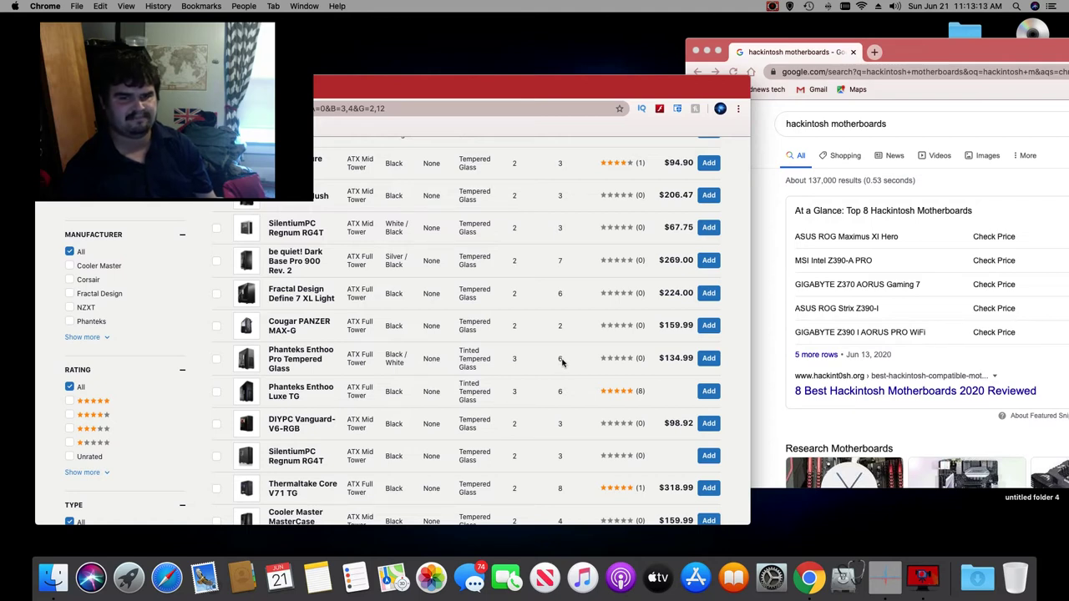
scroll(347, 330, up, 1)
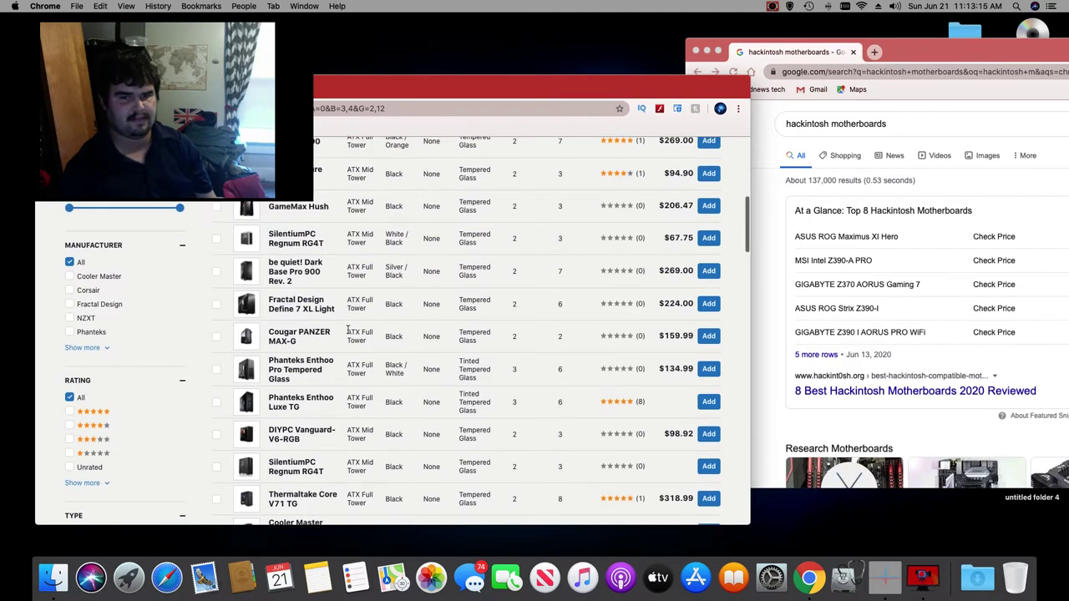
click(708, 304)
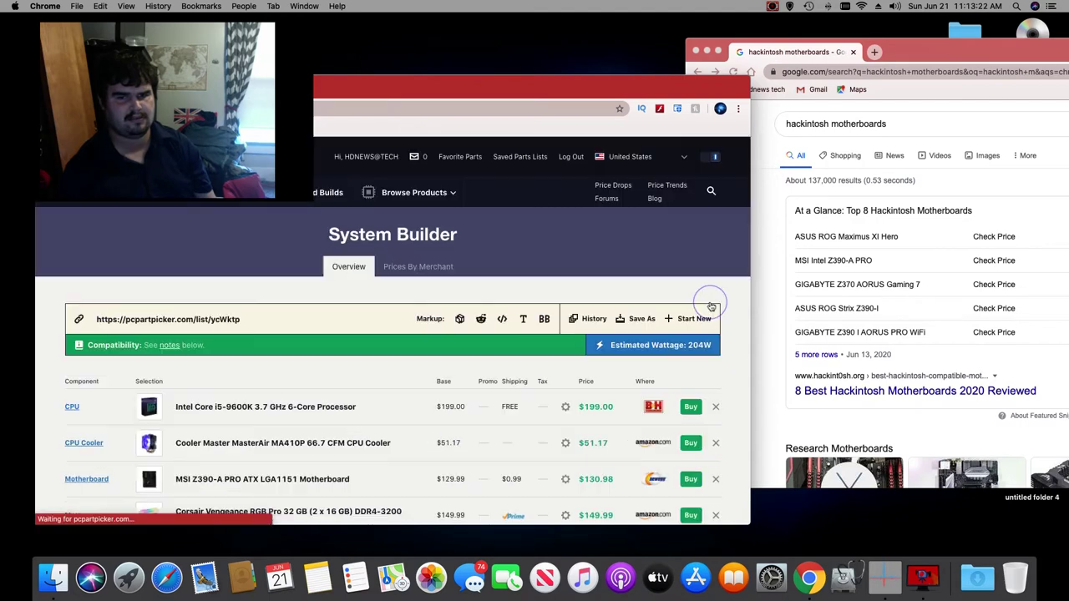
Step: Read the build's compatibility notes, then remove the Fractal Design Define 7 XL Light case
click(163, 346)
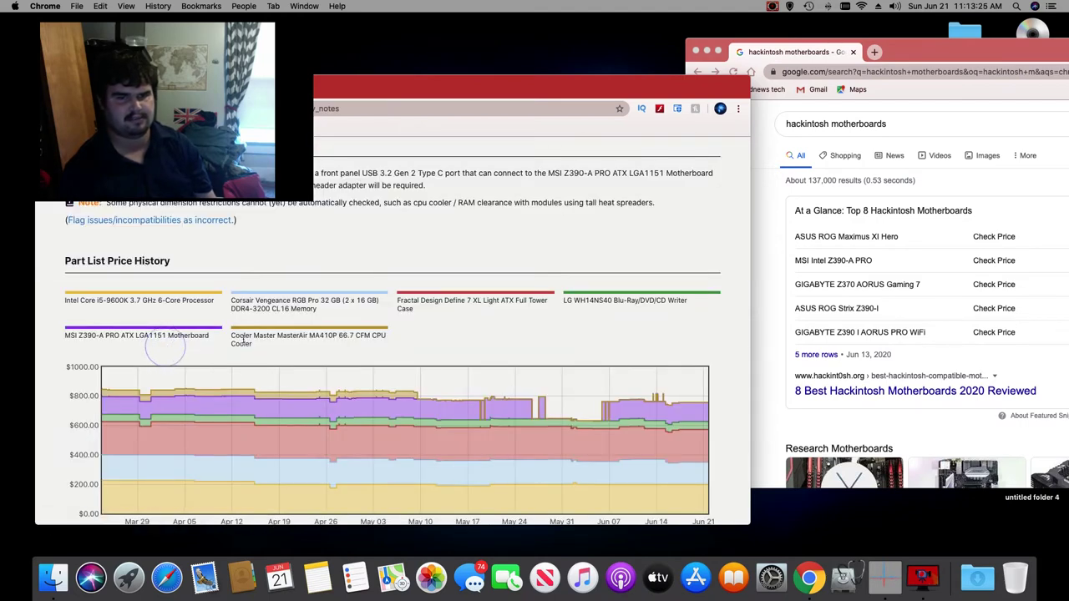
scroll(252, 338, up, 3)
scroll(254, 340, down, 1)
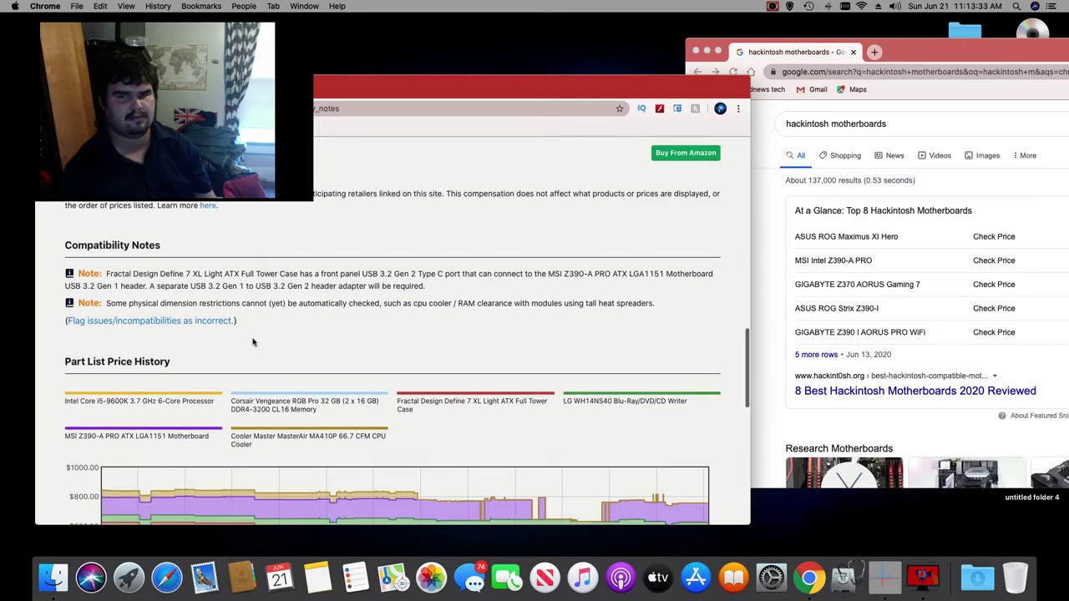
scroll(253, 341, up, 4)
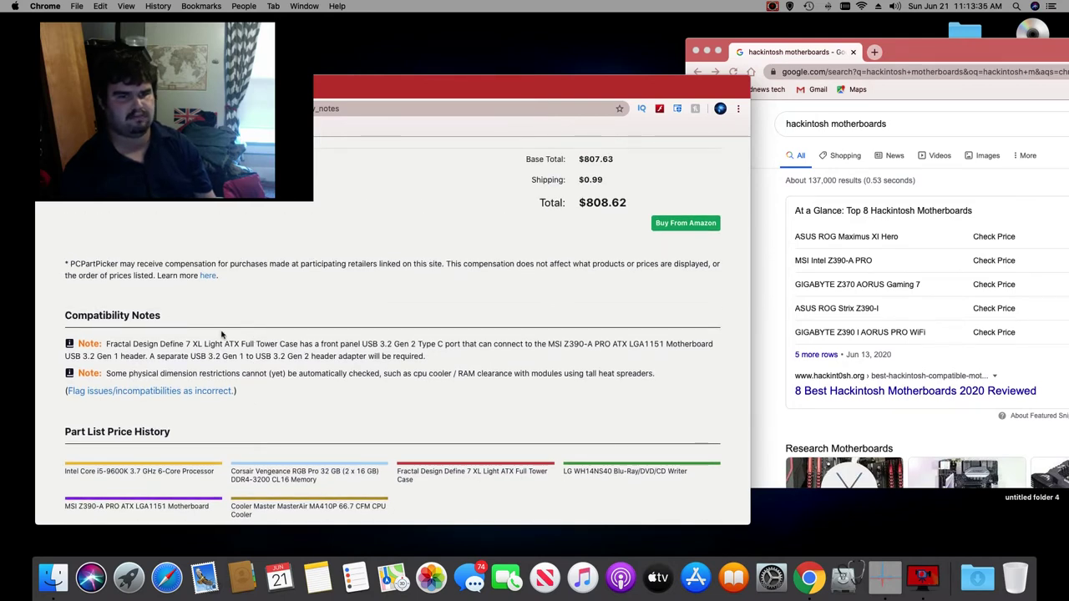
scroll(221, 334, up, 15)
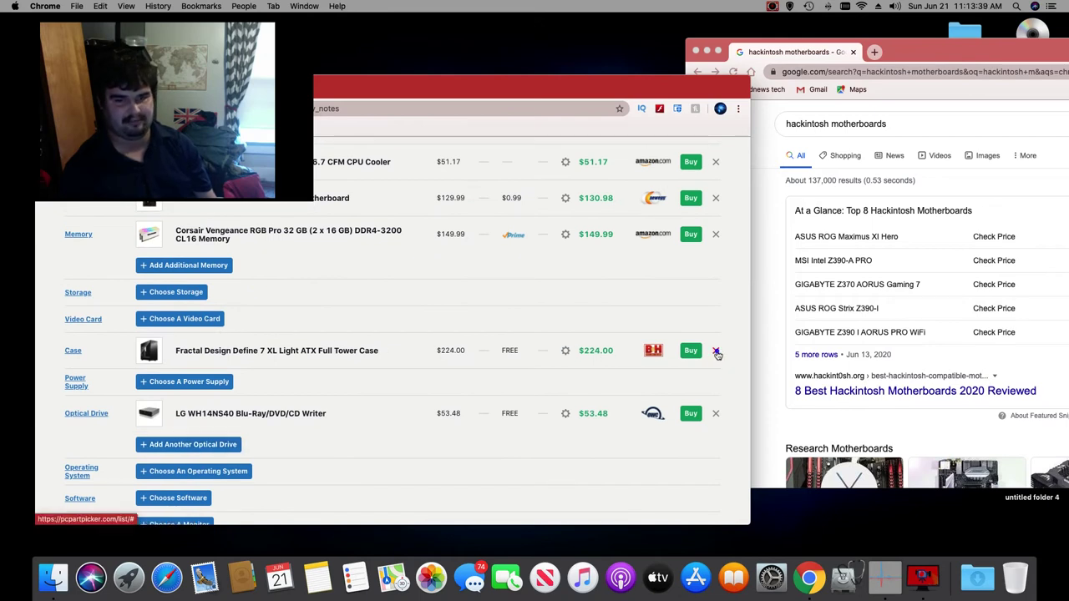
click(716, 354)
Step: From the MSI Z390-A PRO product page, list its 1926 compatible power supplies
scroll(404, 400, down, 2)
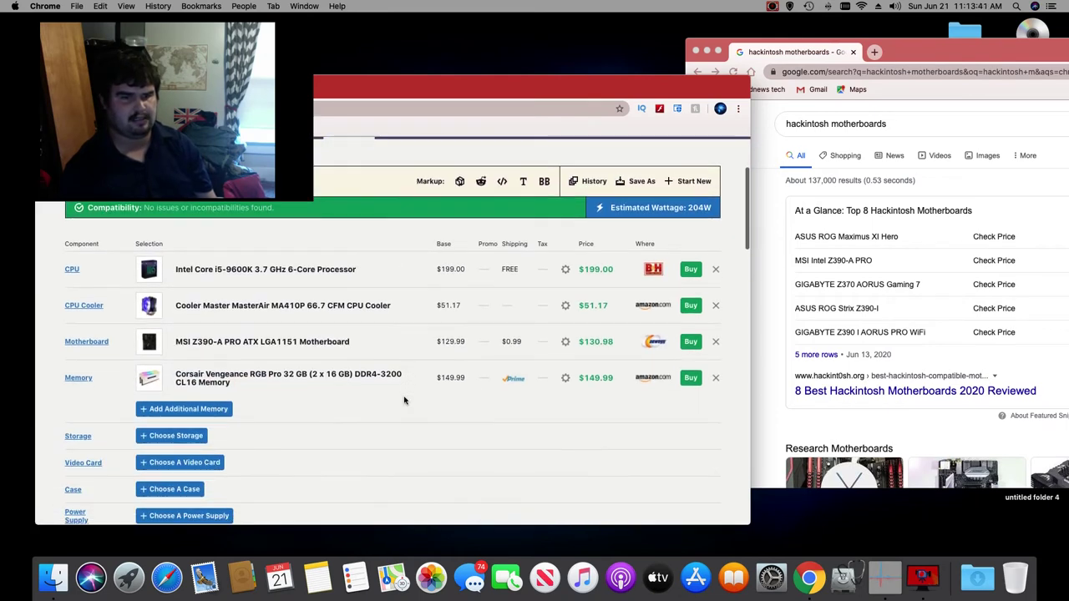
click(301, 345)
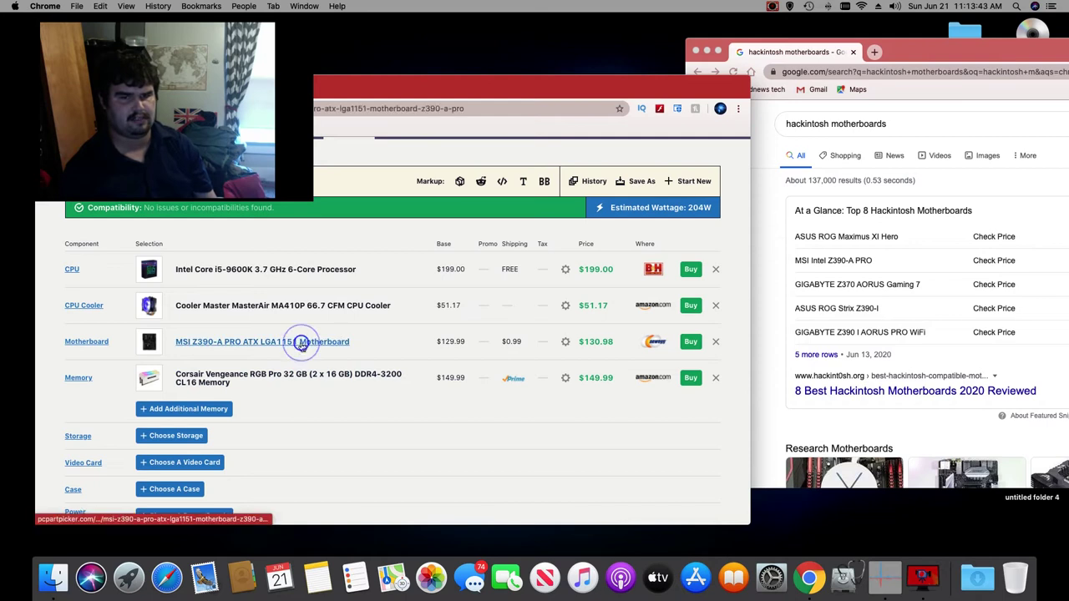
scroll(334, 384, down, 10)
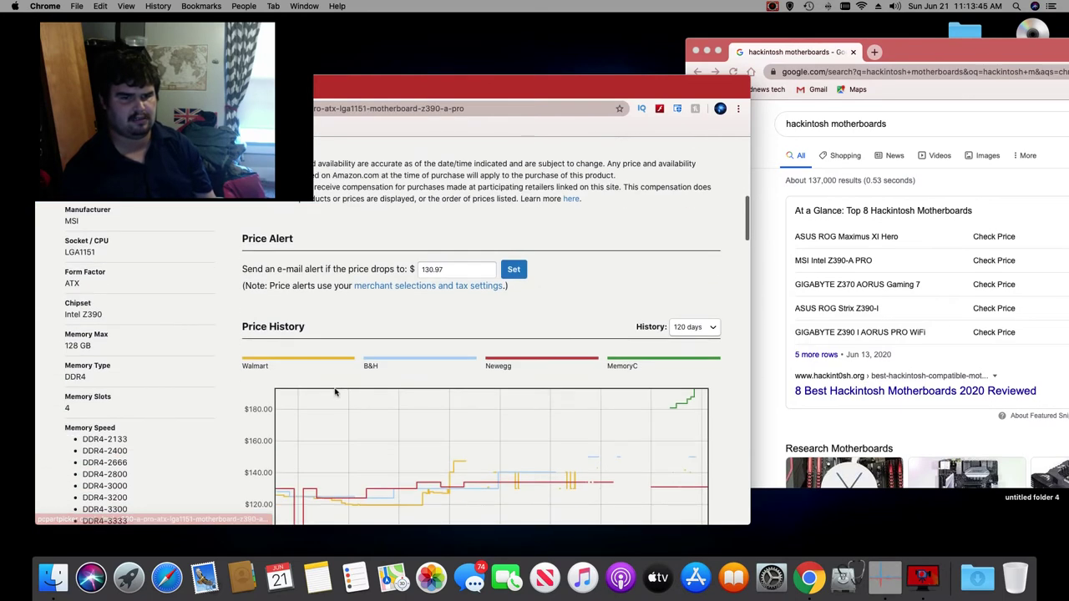
scroll(335, 391, down, 15)
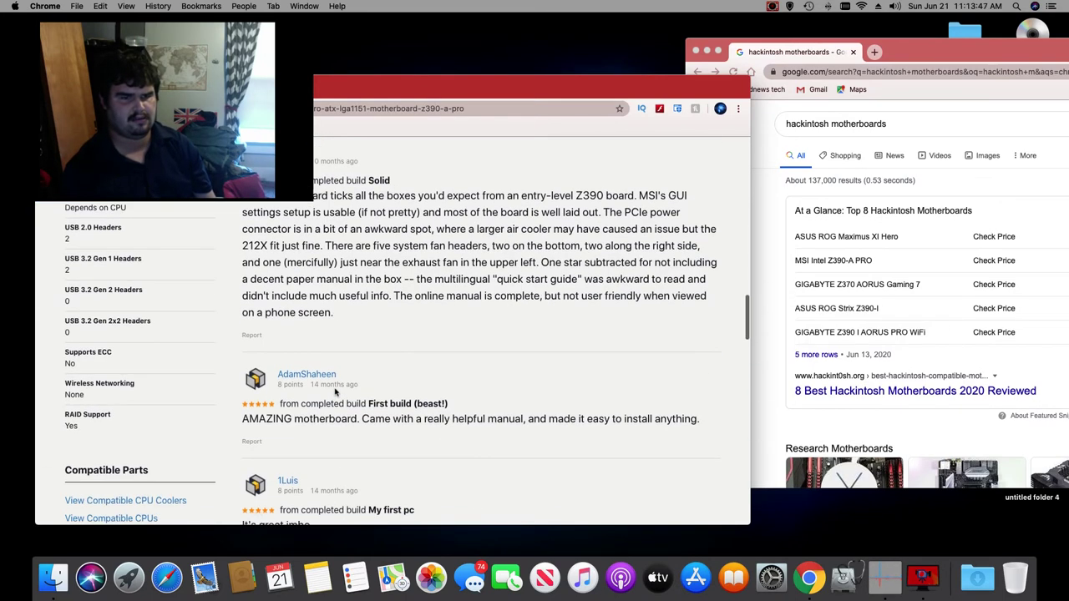
scroll(335, 392, down, 5)
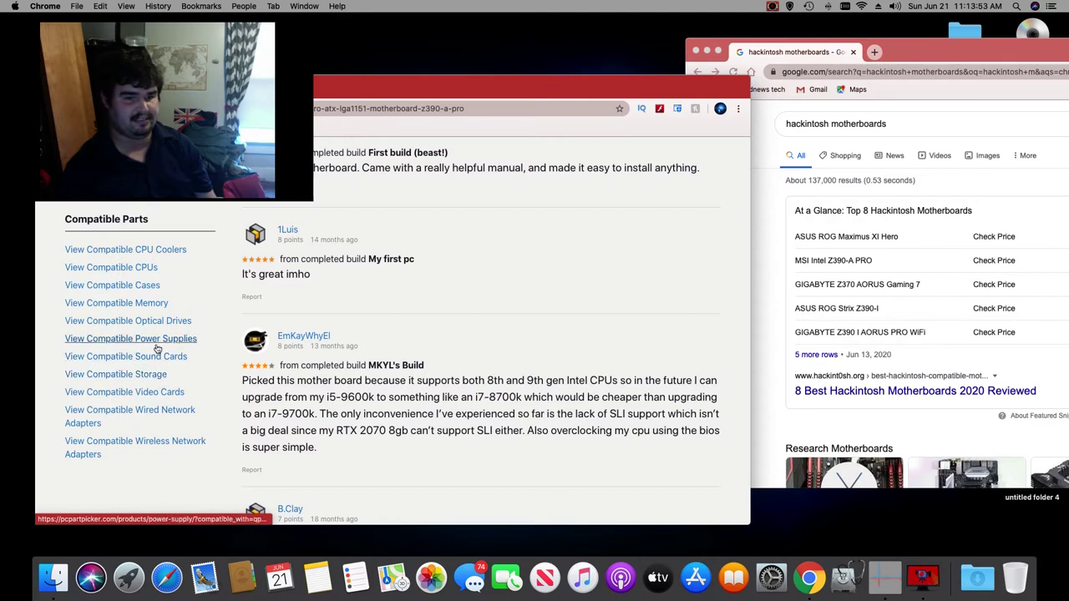
click(162, 339)
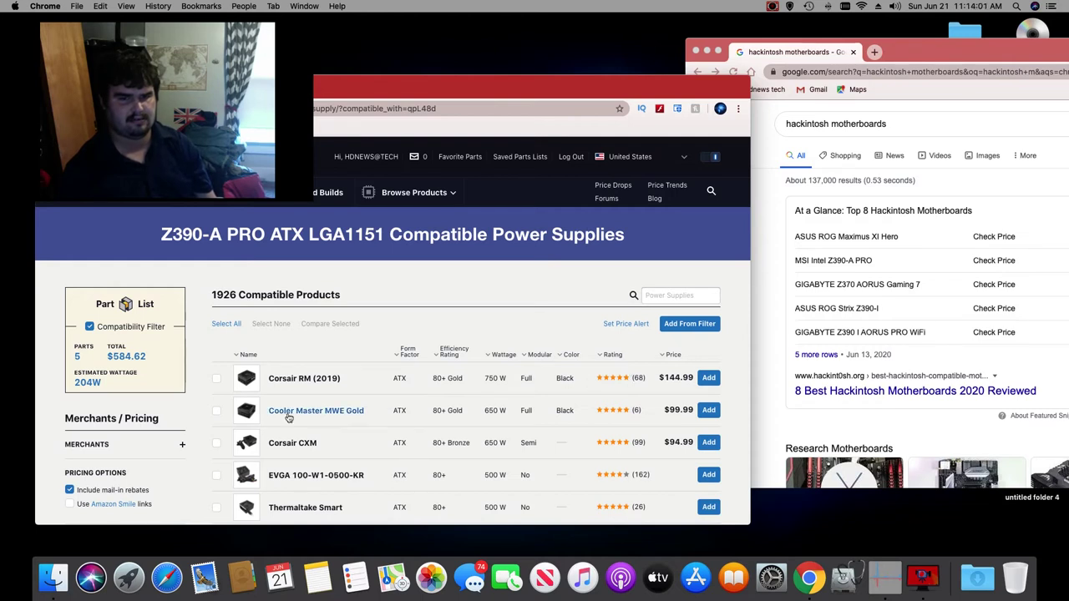
Step: Return to the MSI Z390-A PRO page and list its compatible cases
drag(402, 89, 777, 66)
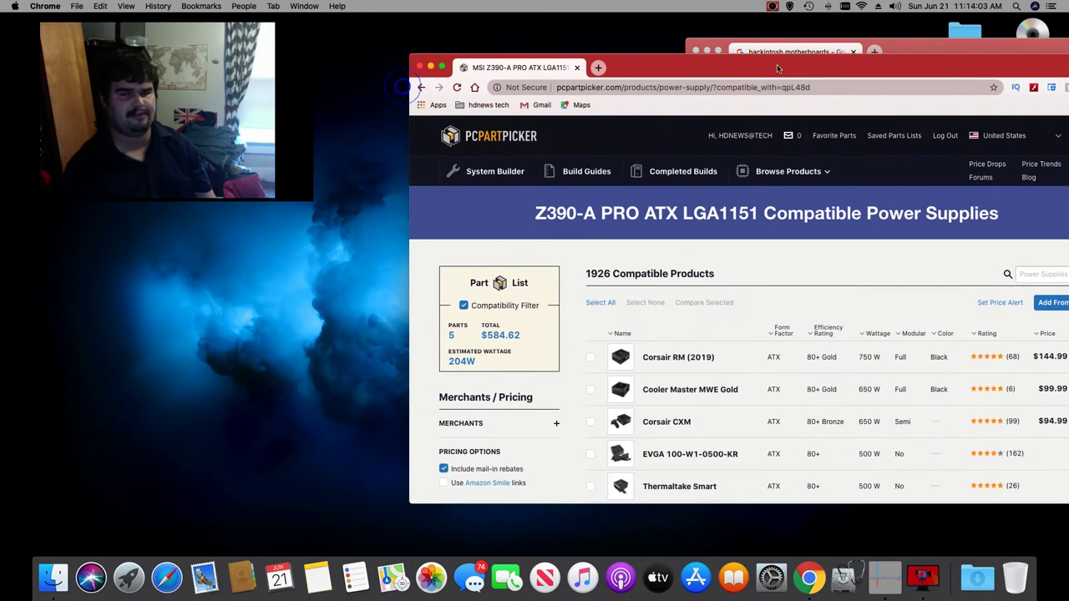
click(425, 87)
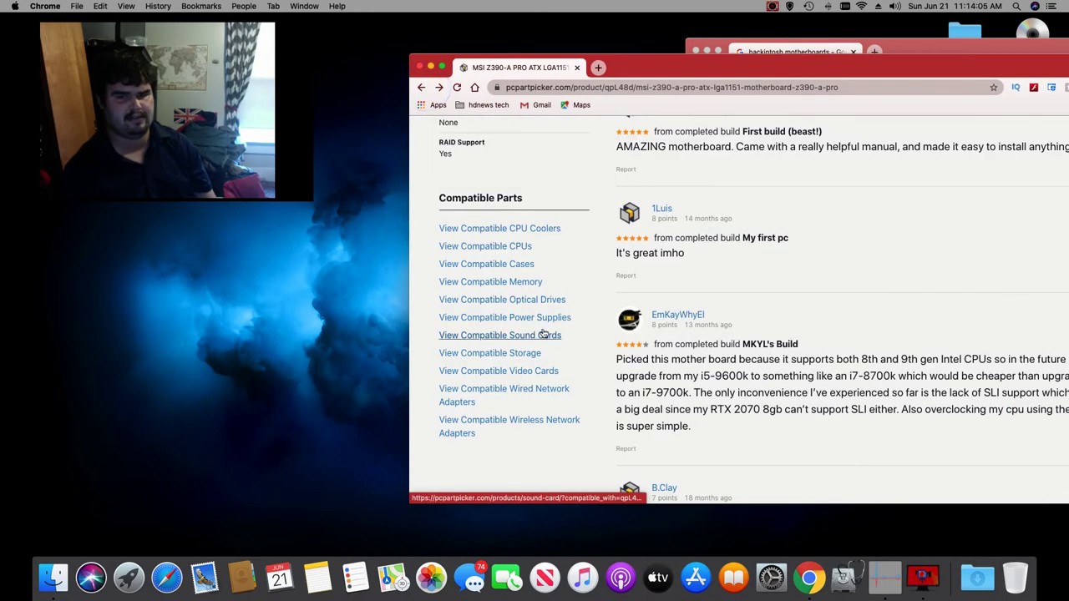
click(519, 264)
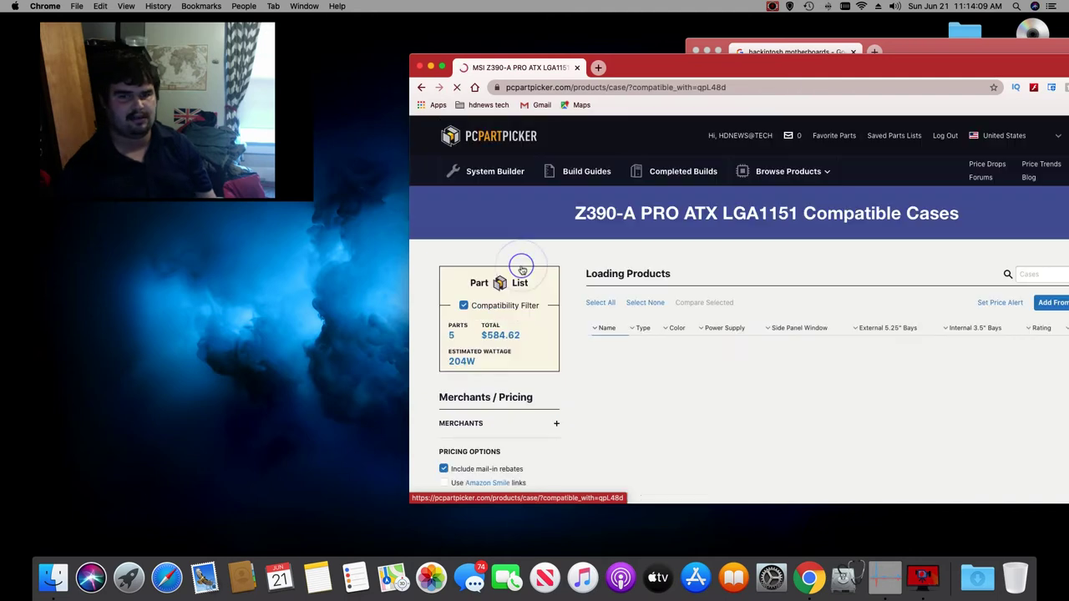
scroll(582, 357, down, 3)
scroll(582, 356, down, 10)
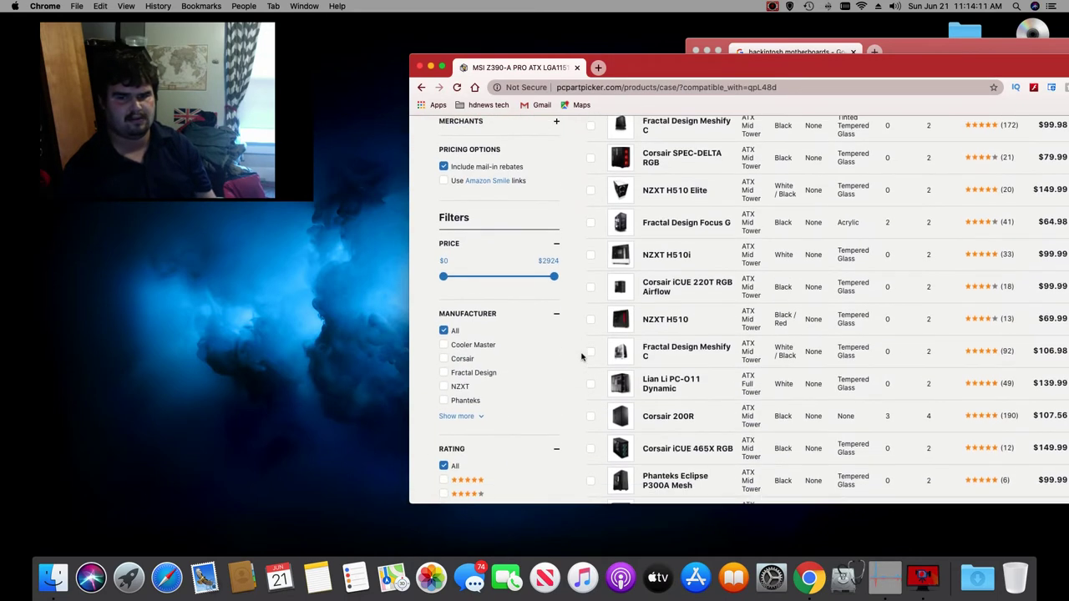
scroll(582, 357, down, 6)
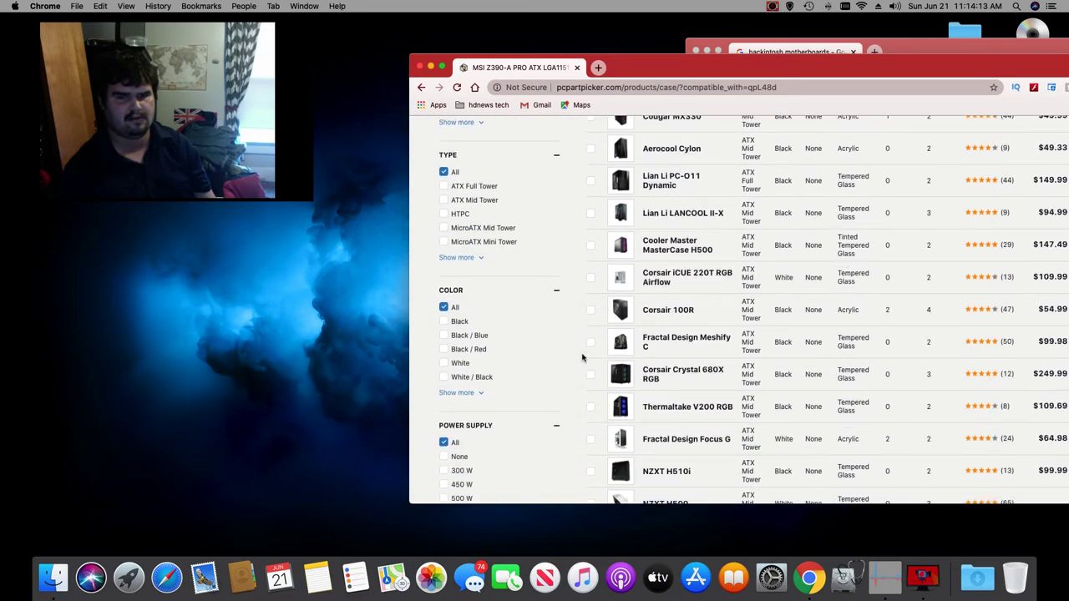
scroll(488, 370, down, 3)
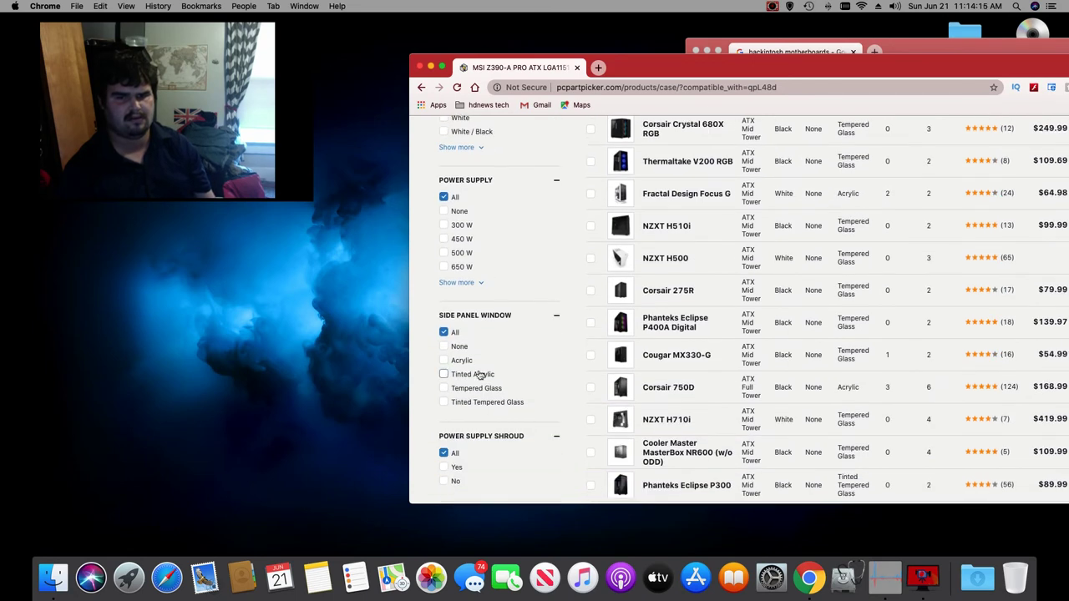
Step: Show only tempered glass side panel cases and browse the results, such as the Azza Titan 240
click(444, 388)
scroll(556, 379, down, 3)
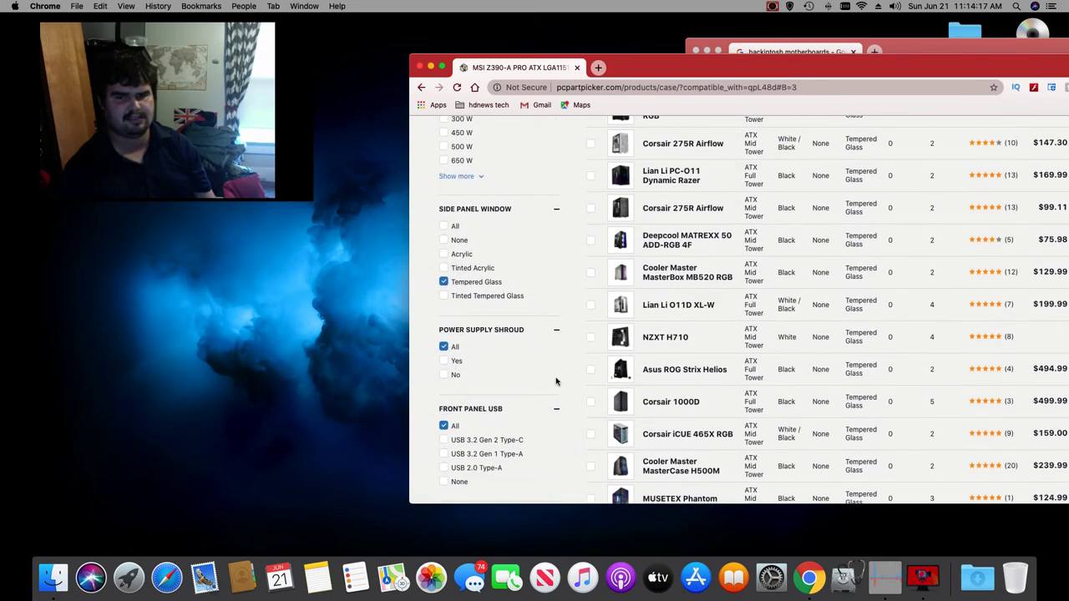
scroll(694, 369, up, 10)
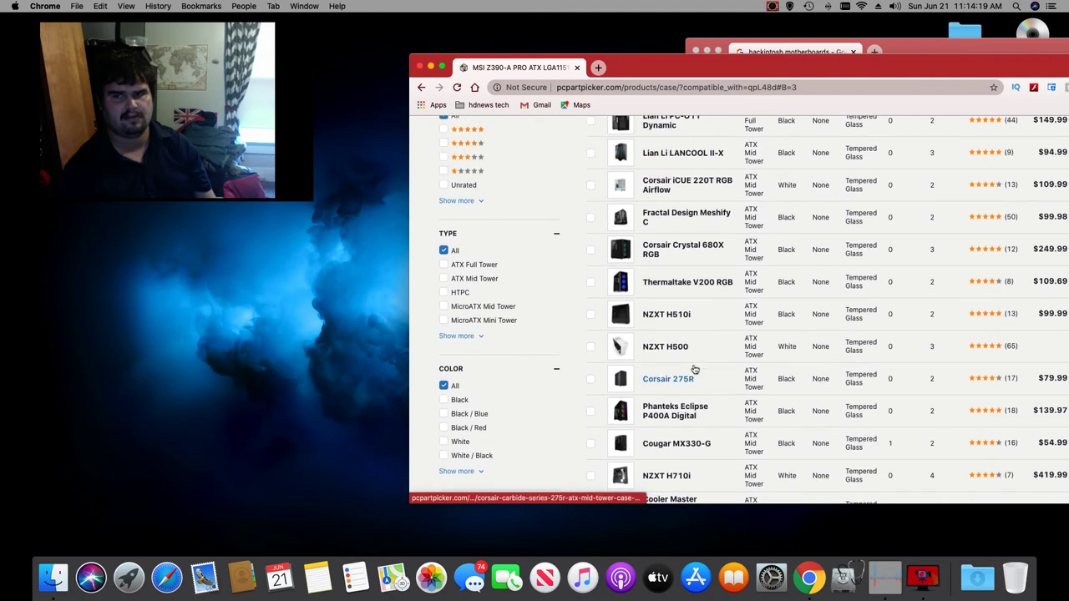
scroll(694, 369, up, 10)
scroll(694, 369, down, 2)
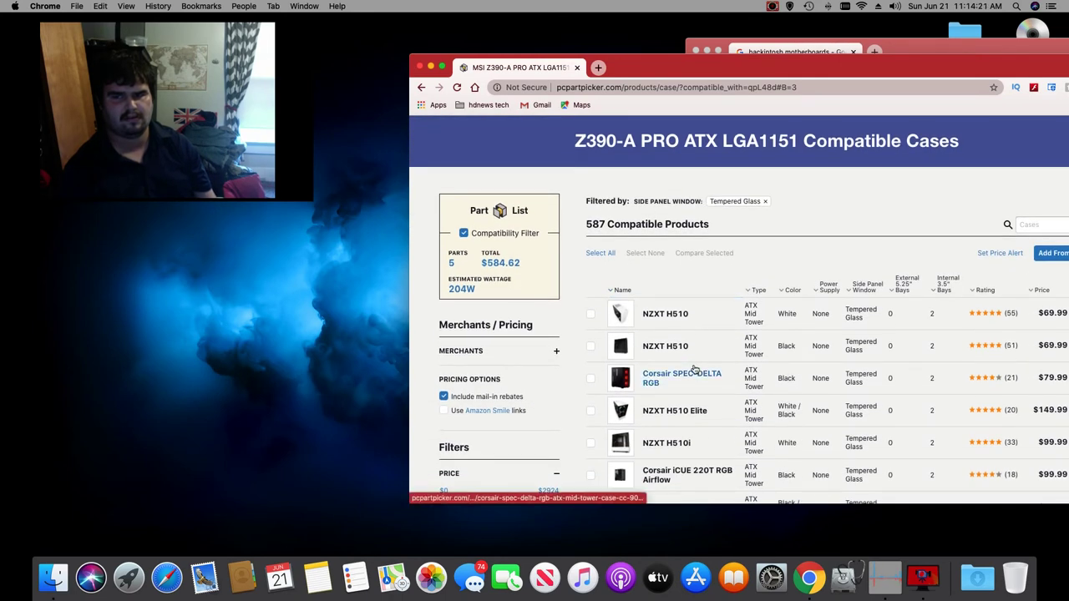
scroll(694, 369, down, 10)
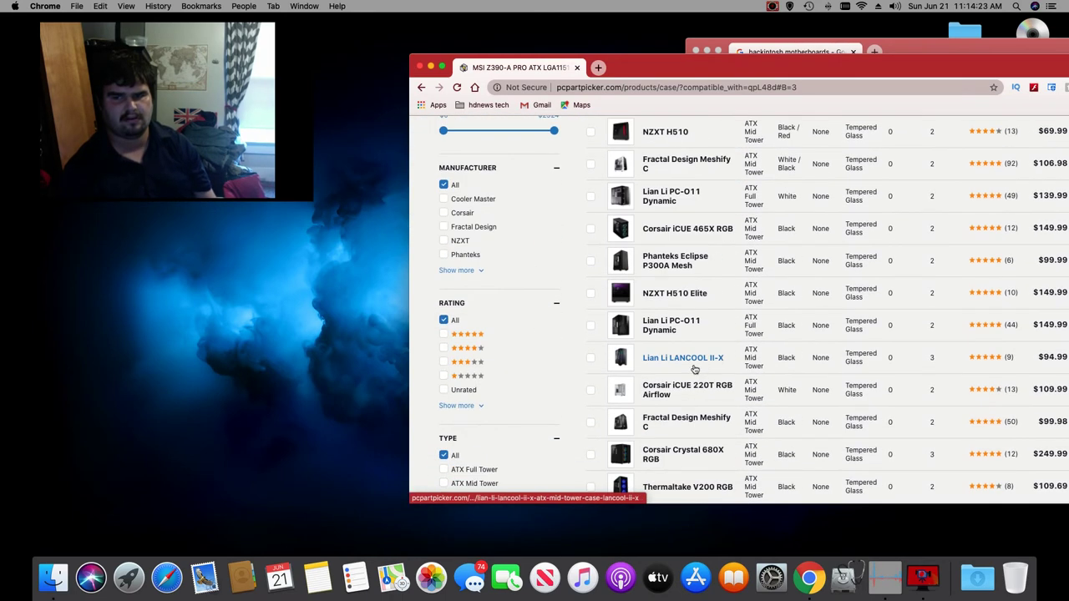
scroll(694, 369, down, 5)
scroll(694, 369, down, 15)
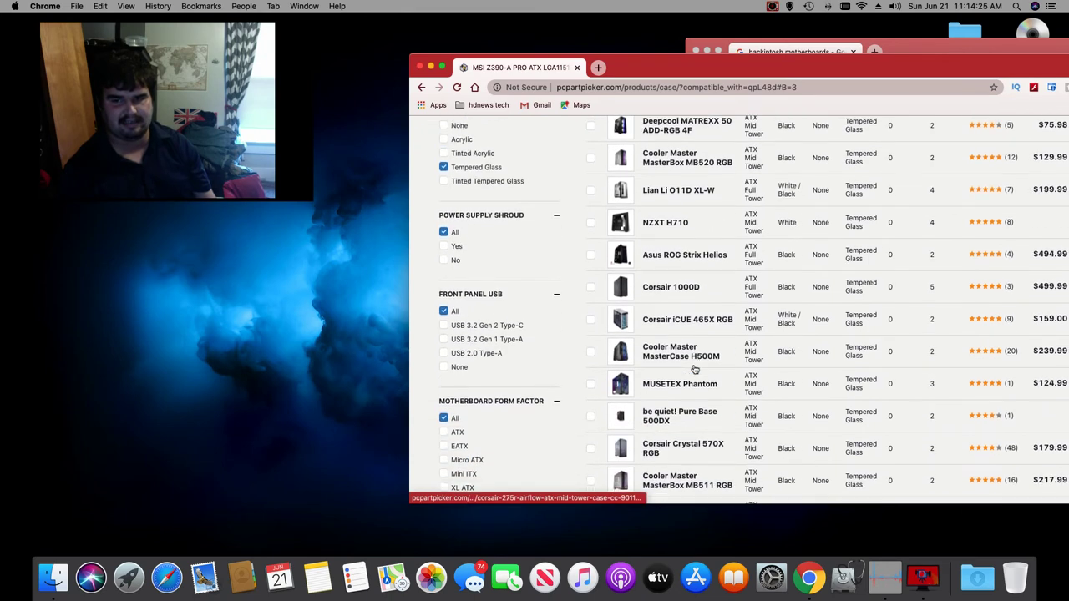
scroll(694, 370, down, 7)
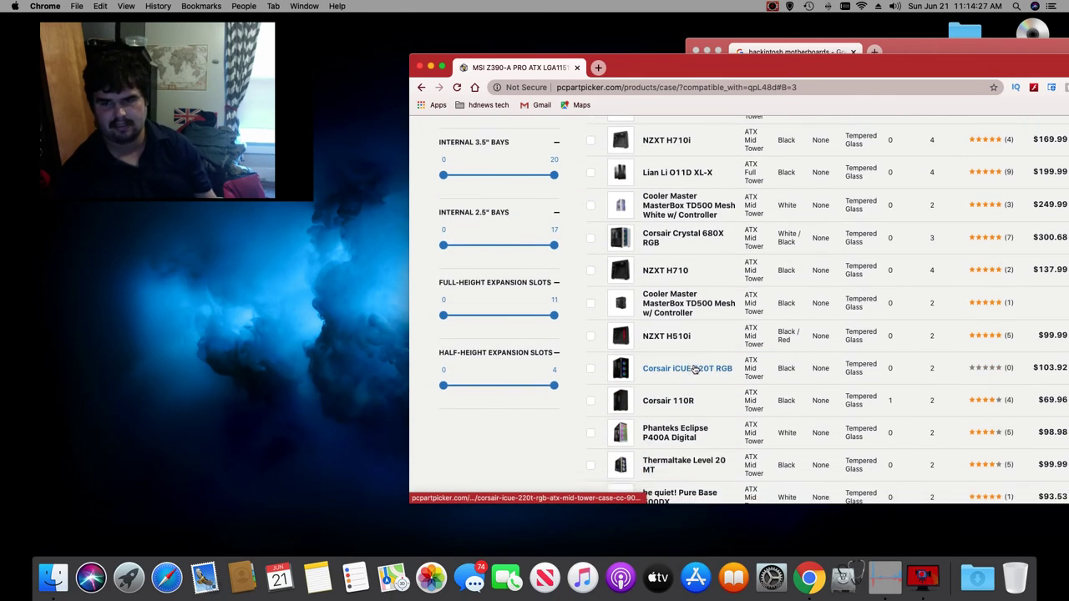
scroll(694, 370, up, 5)
scroll(694, 369, up, 4)
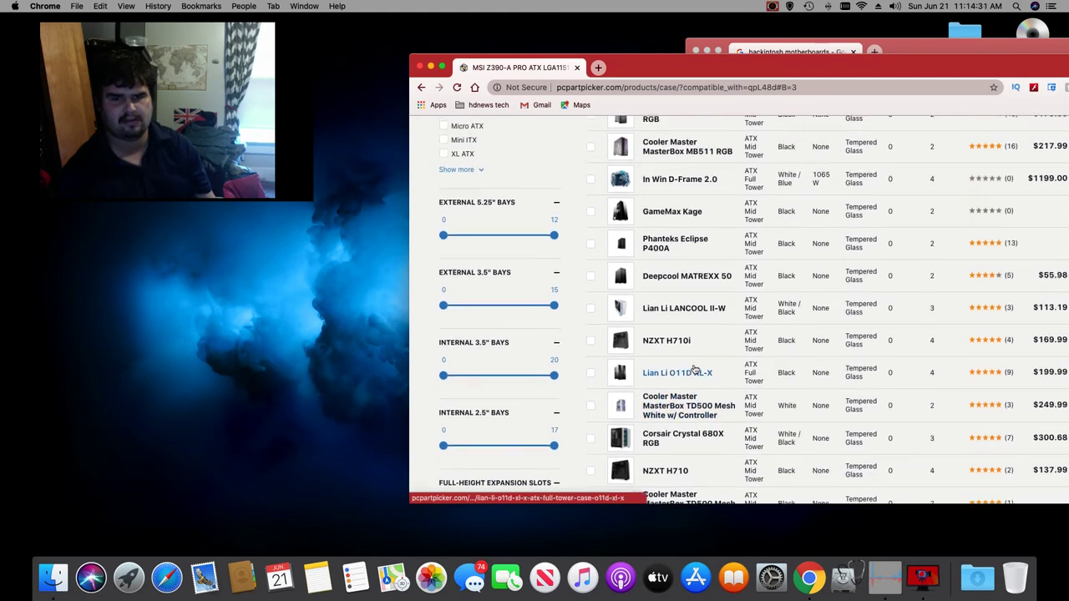
scroll(694, 370, up, 2)
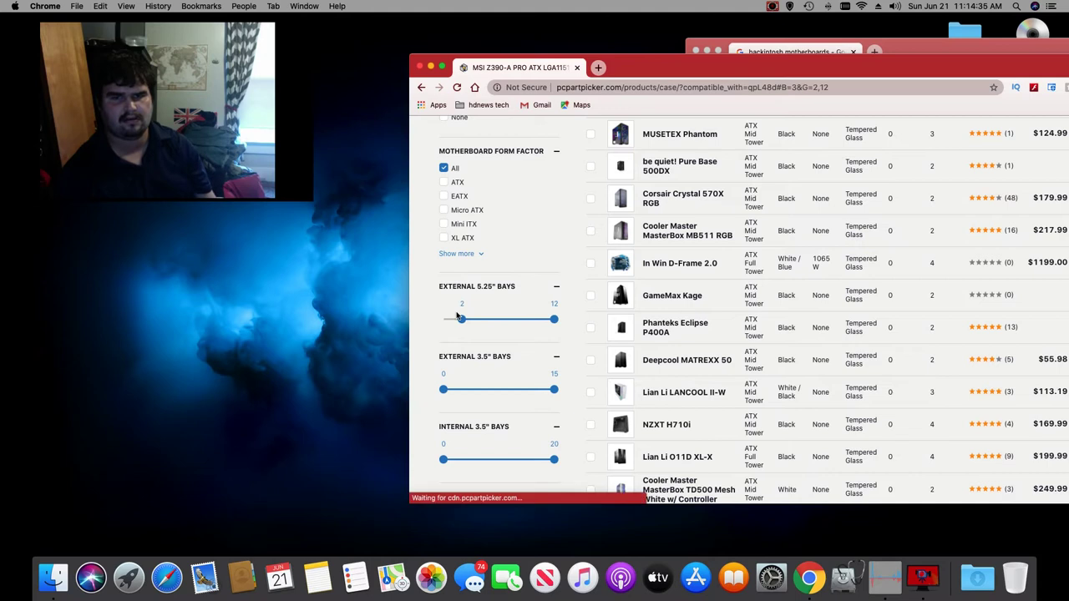
scroll(698, 311, up, 7)
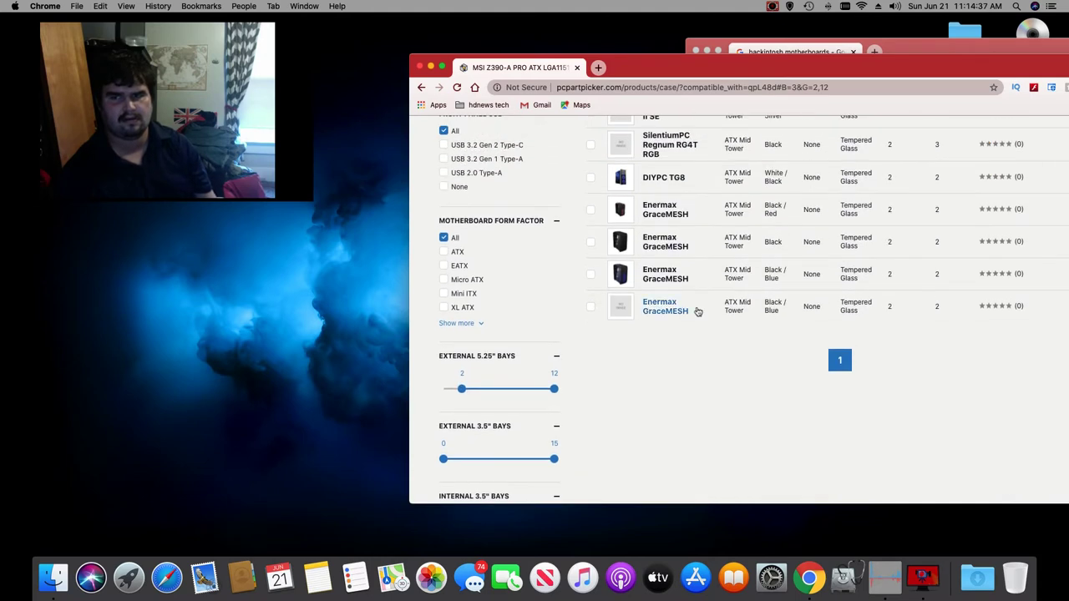
scroll(697, 311, up, 3)
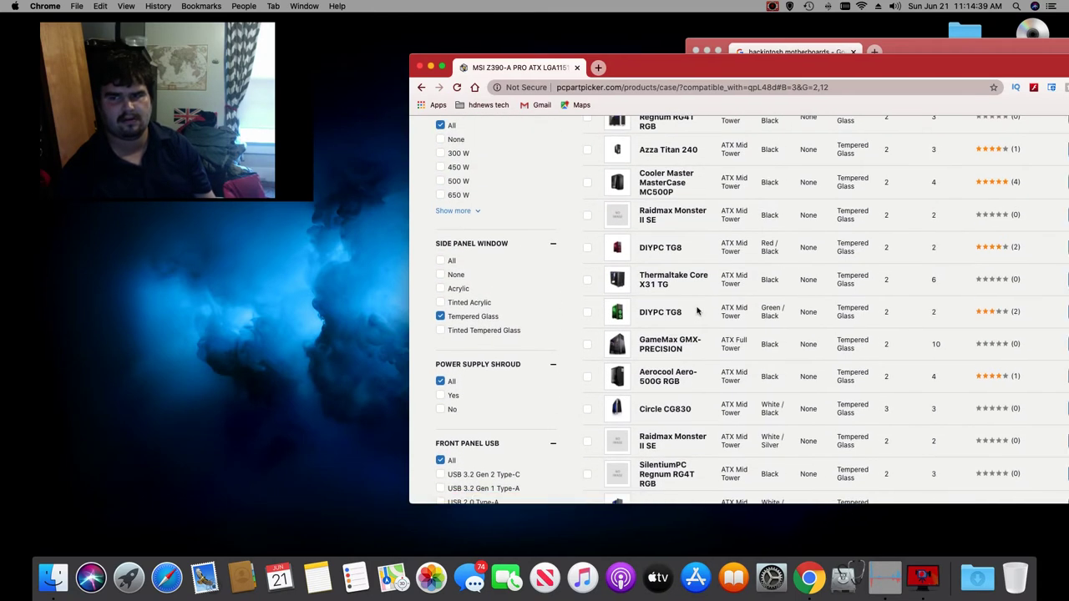
drag(772, 58, 555, 74)
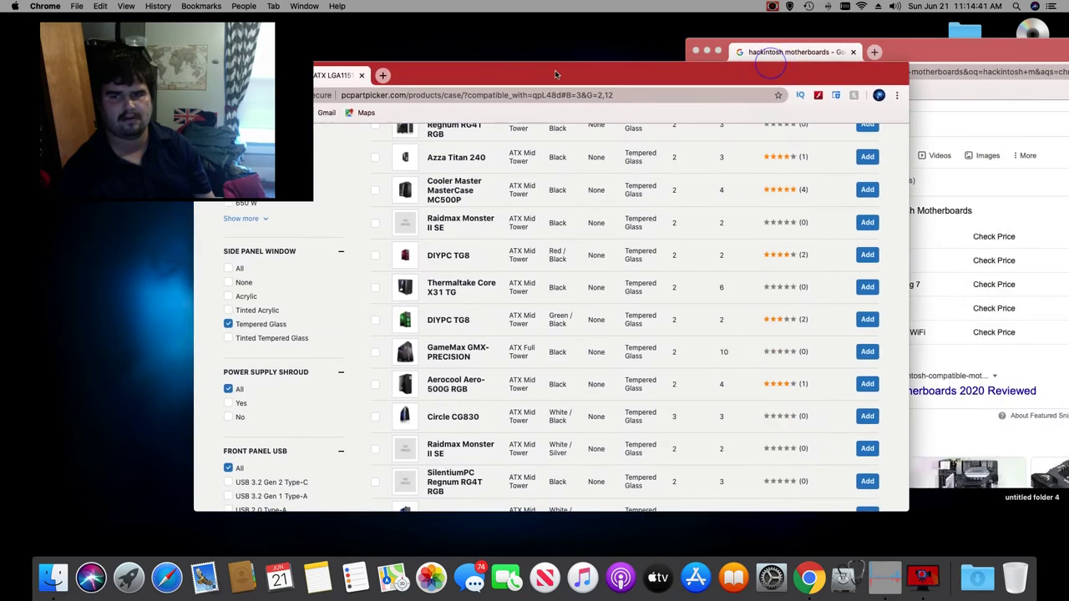
scroll(662, 211, up, 10)
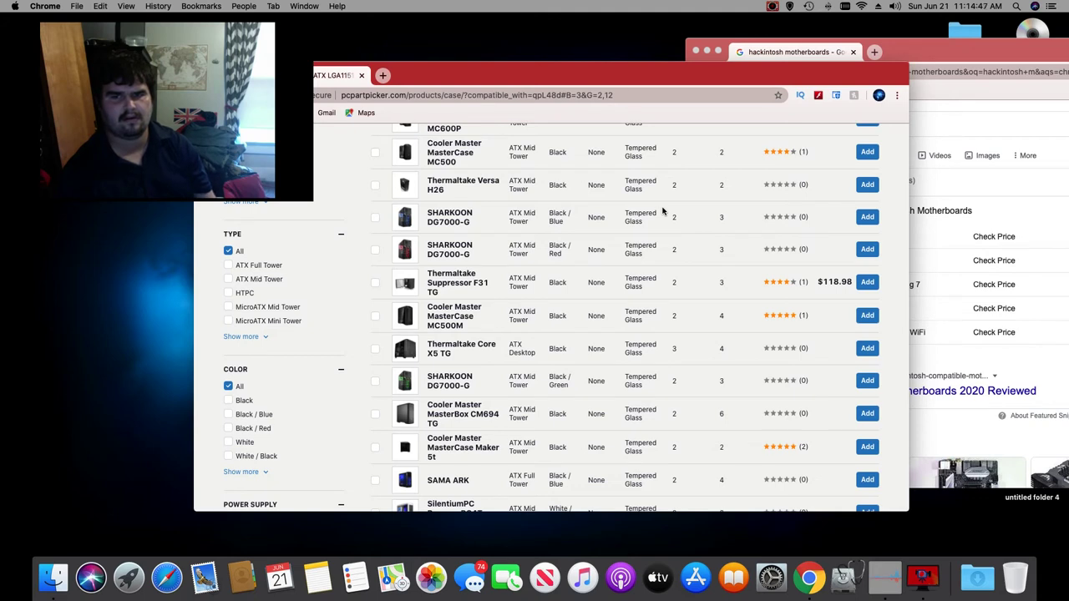
scroll(662, 211, up, 10)
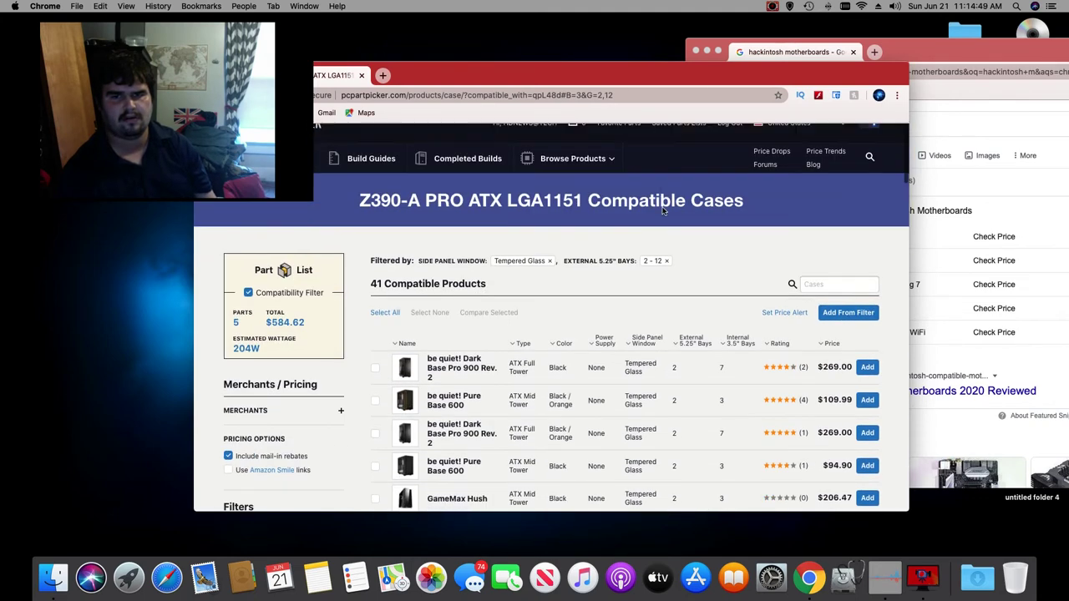
scroll(662, 211, down, 10)
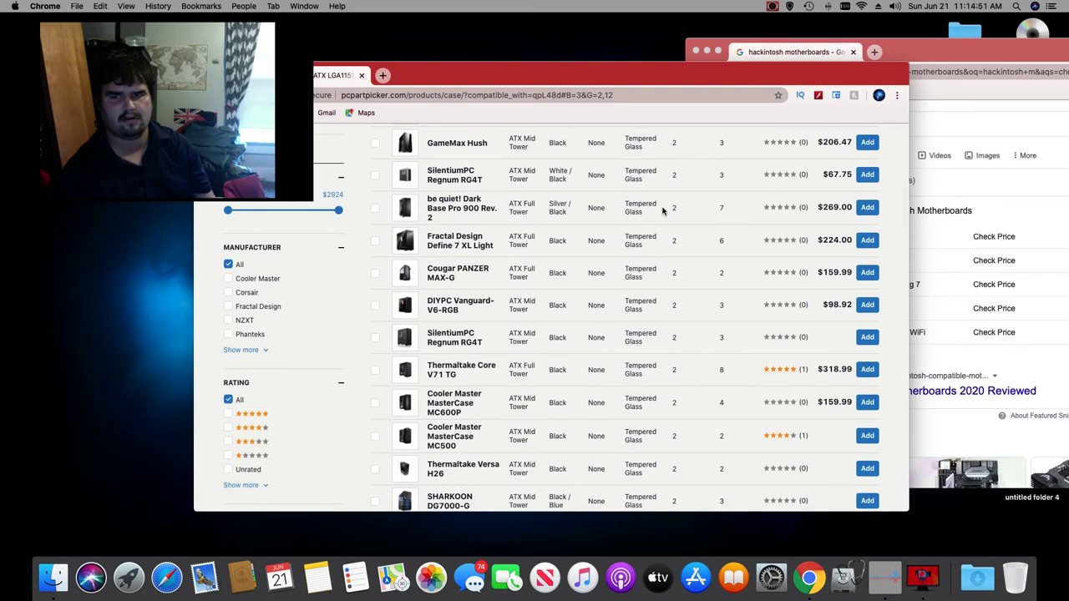
scroll(662, 211, up, 4)
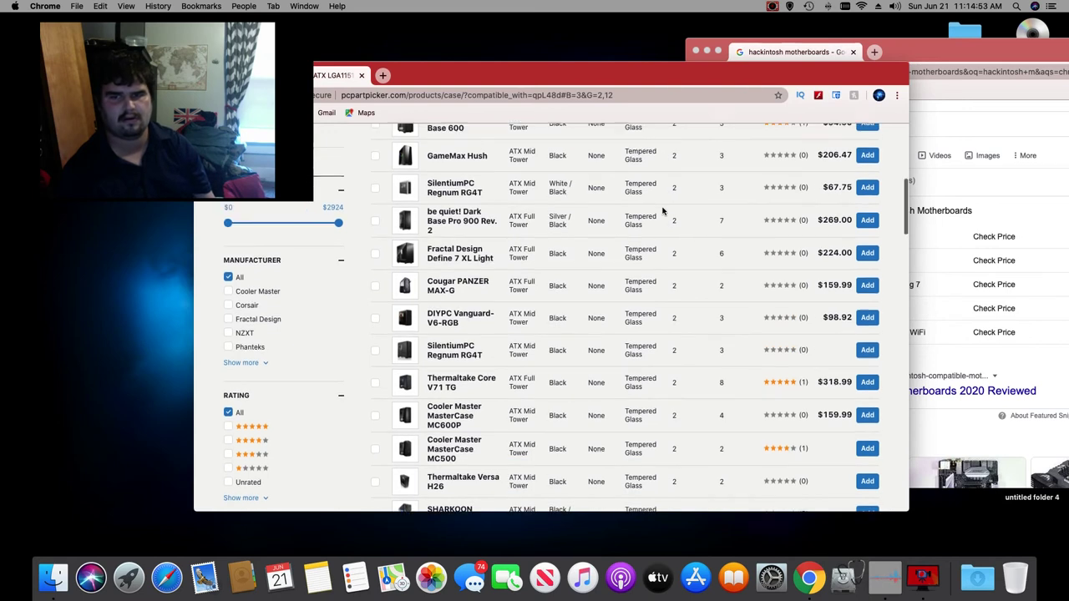
scroll(662, 210, up, 1)
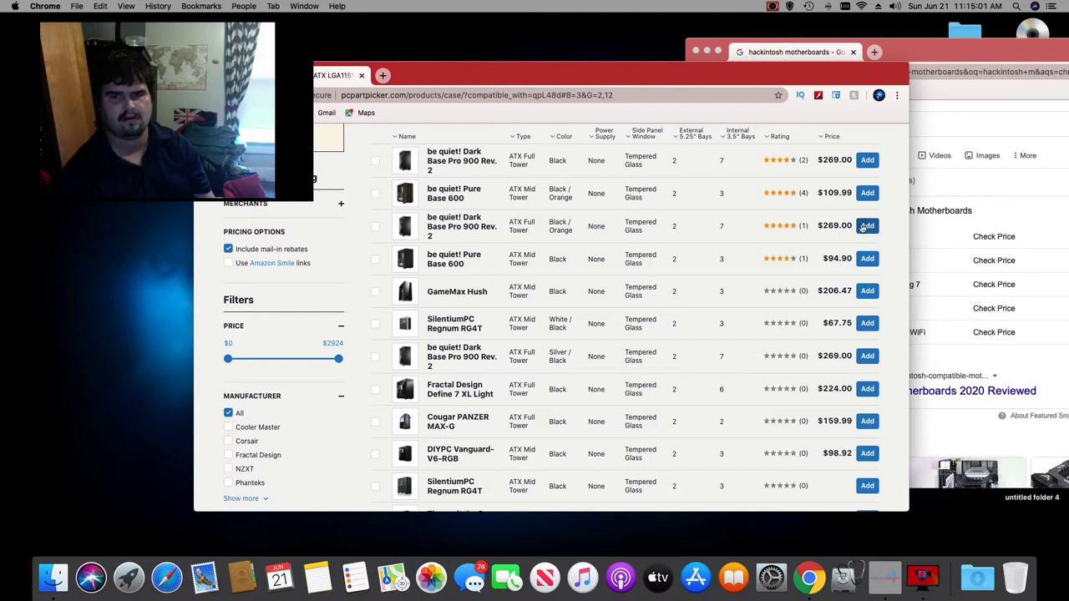
Step: Add the be quiet! Dark Base Pro 900 Rev. 2 ($269.00) and check the compatibility notes
click(866, 226)
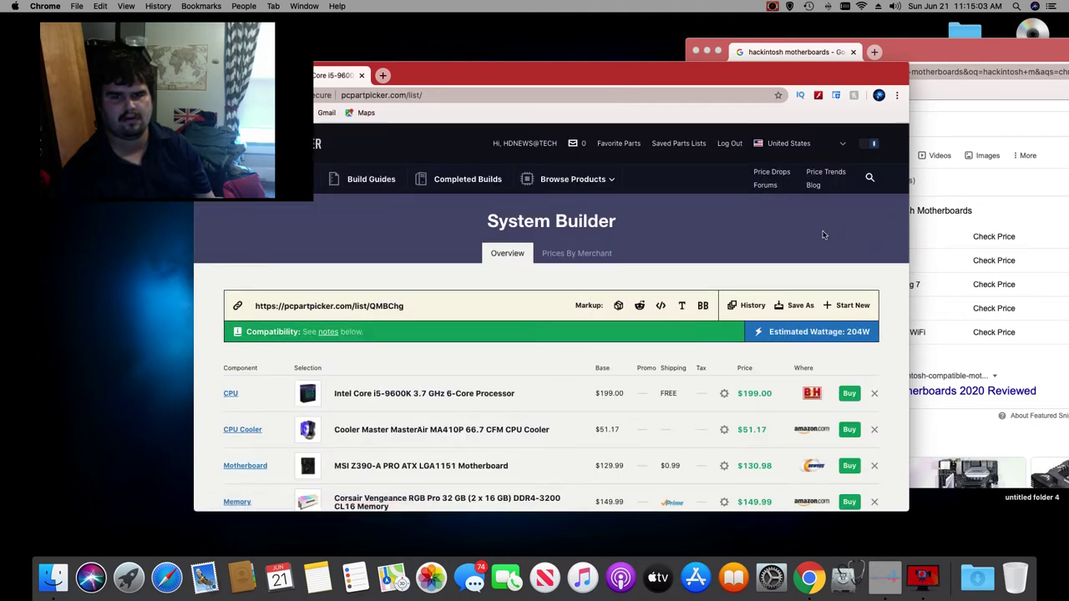
click(328, 333)
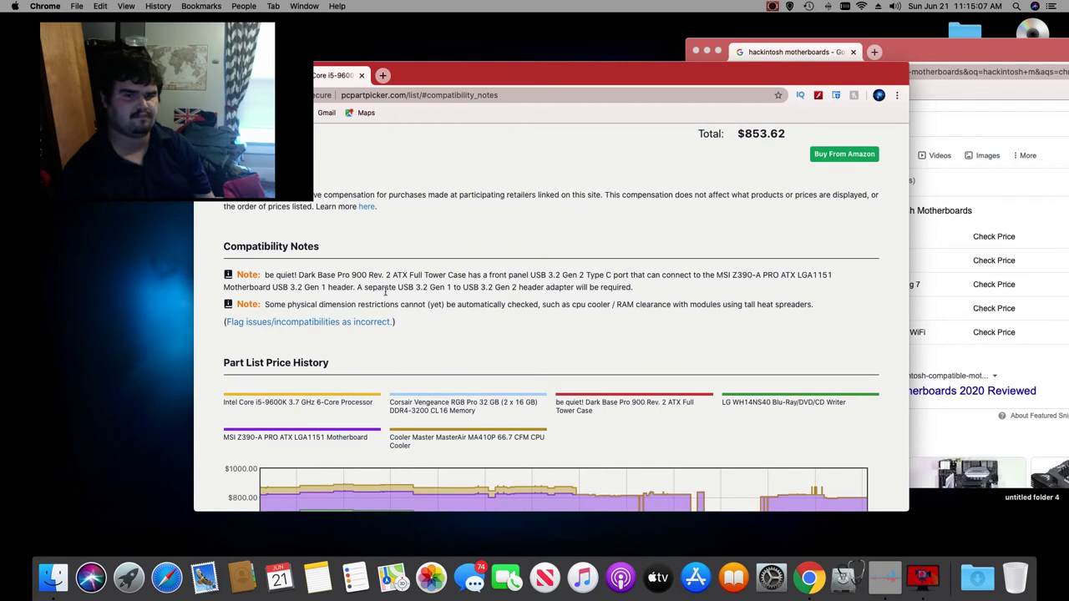
click(599, 78)
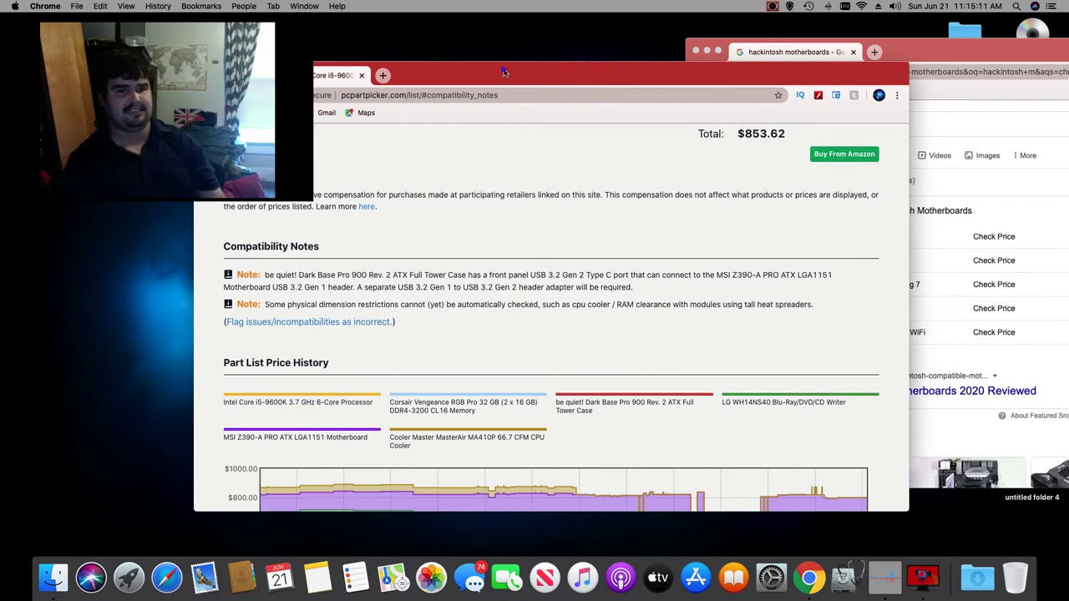
drag(336, 81, 503, 70)
scroll(668, 175, up, 10)
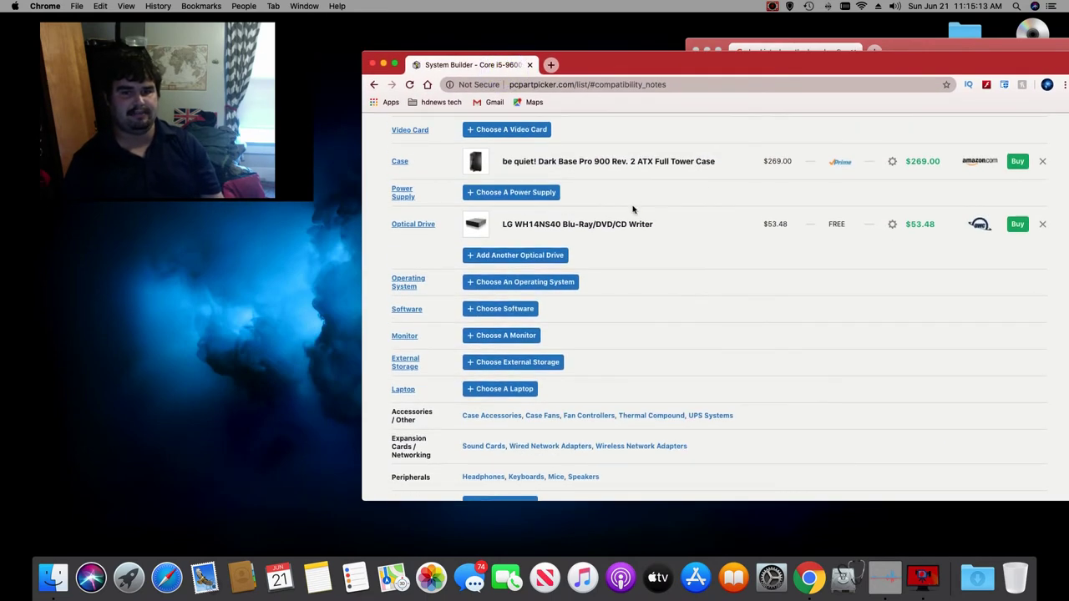
Step: Delete the MSI Z390-A PRO from the Motherboard row of the parts list
scroll(537, 232, up, 2)
scroll(537, 232, up, 5)
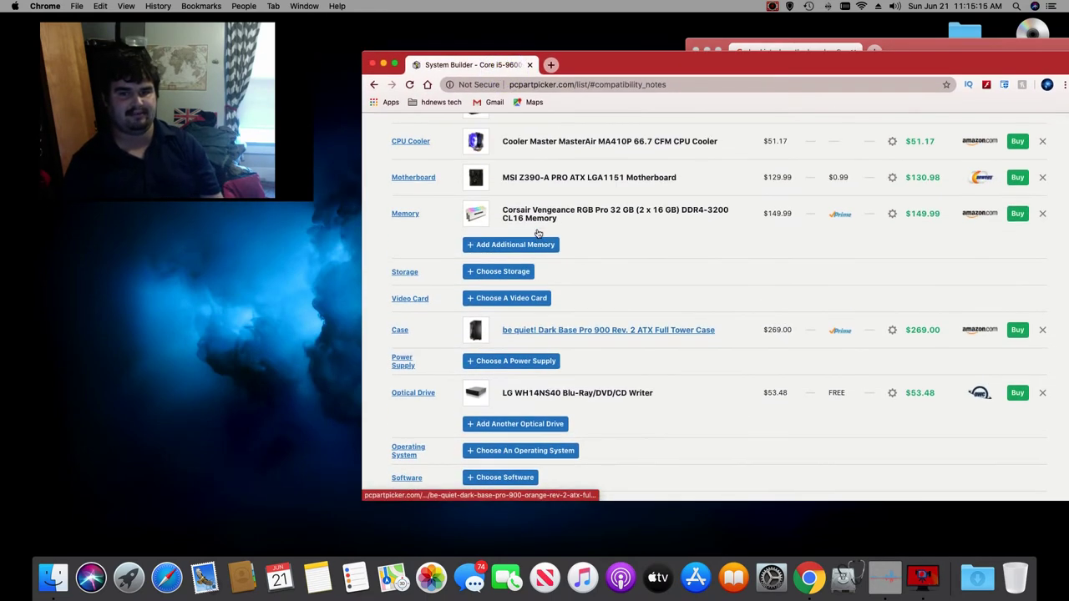
scroll(537, 232, up, 1)
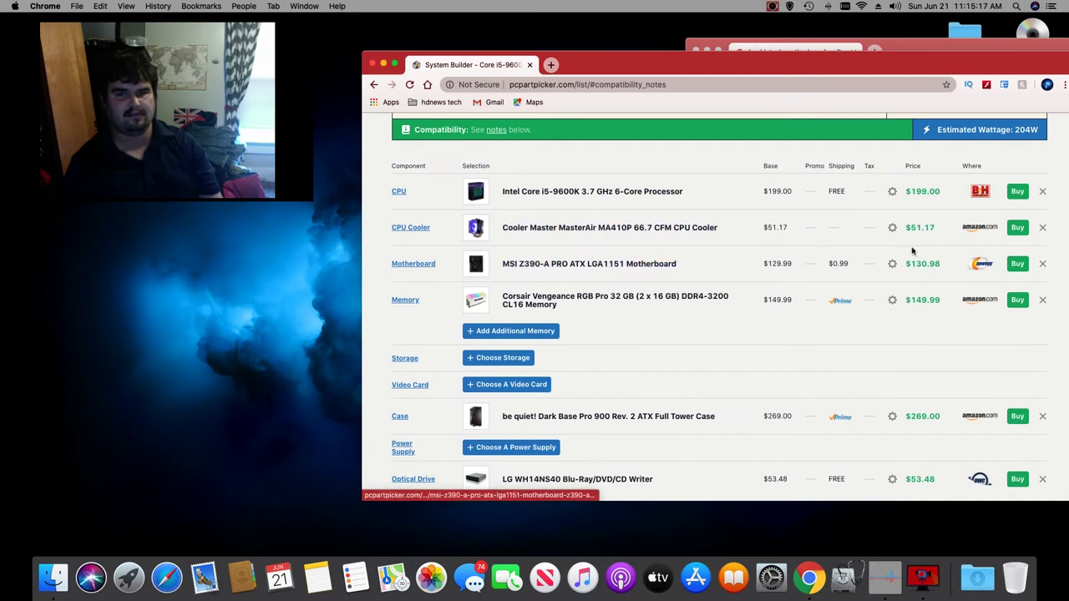
click(1042, 266)
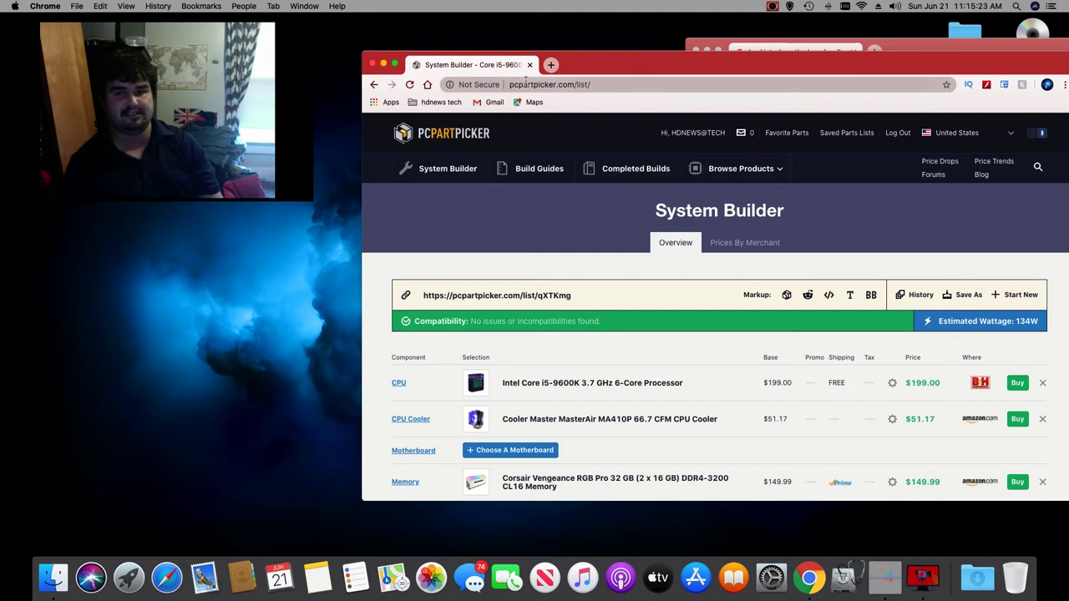
Step: Open the hackint0sh.org Hackintosh motherboards article from the Google search results
drag(611, 65, 242, 58)
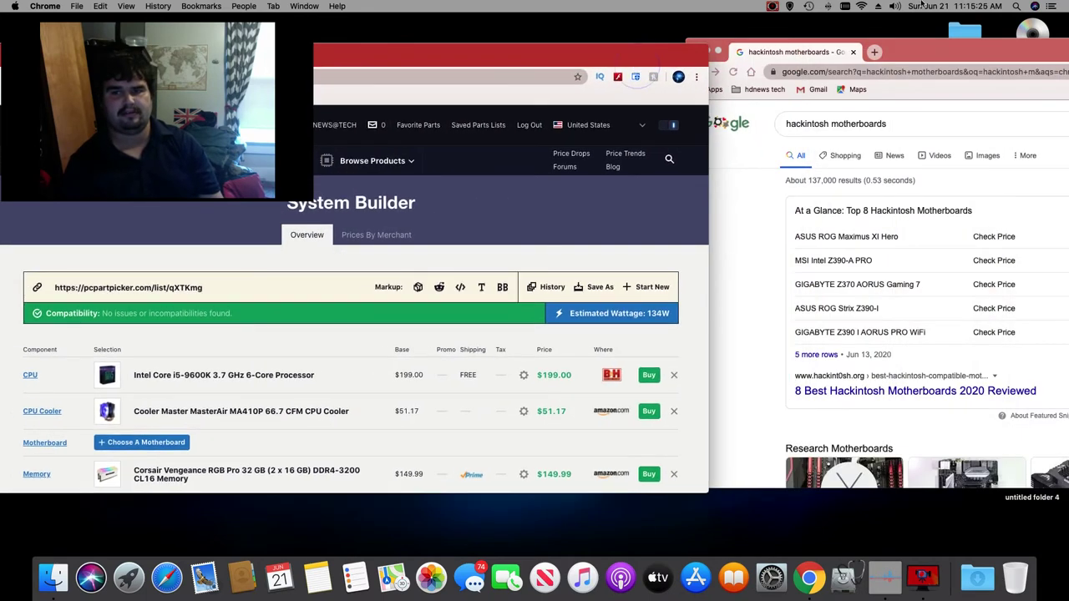
scroll(960, 109, down, 1)
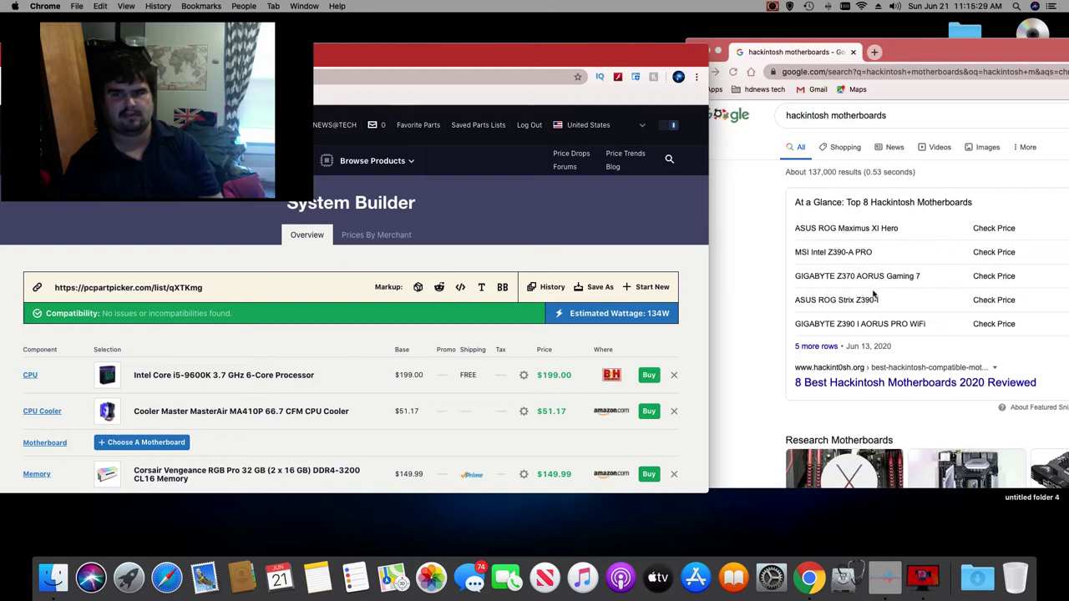
click(828, 347)
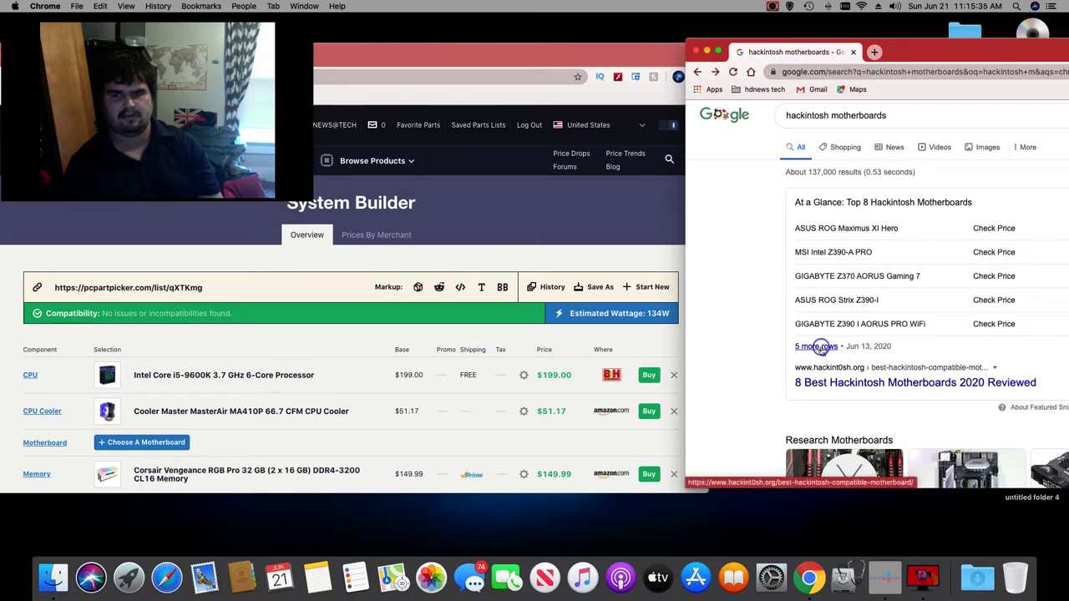
click(818, 346)
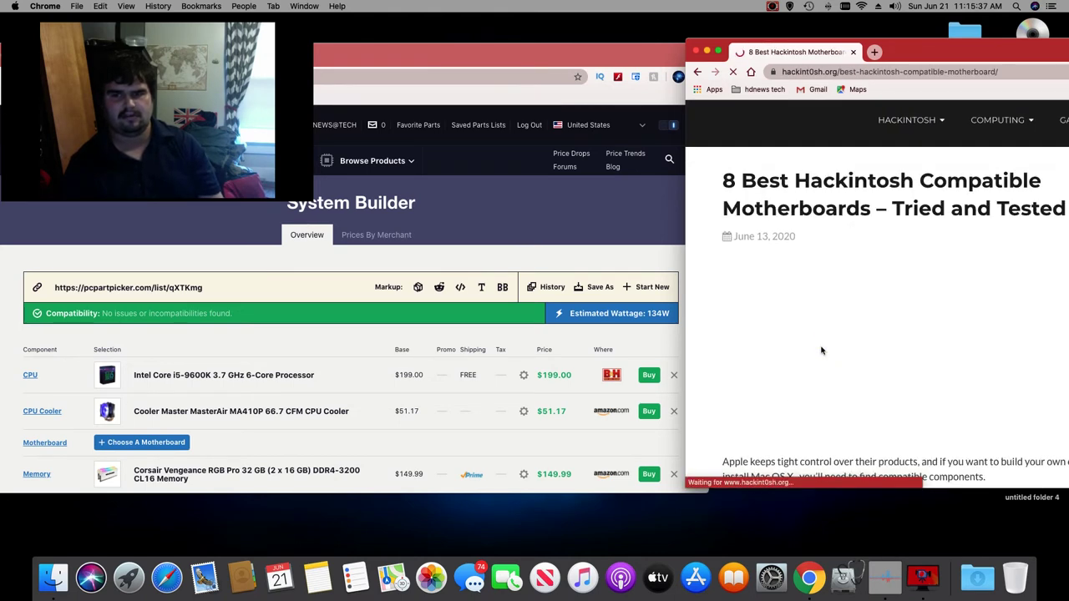
scroll(821, 332, down, 6)
scroll(821, 334, down, 5)
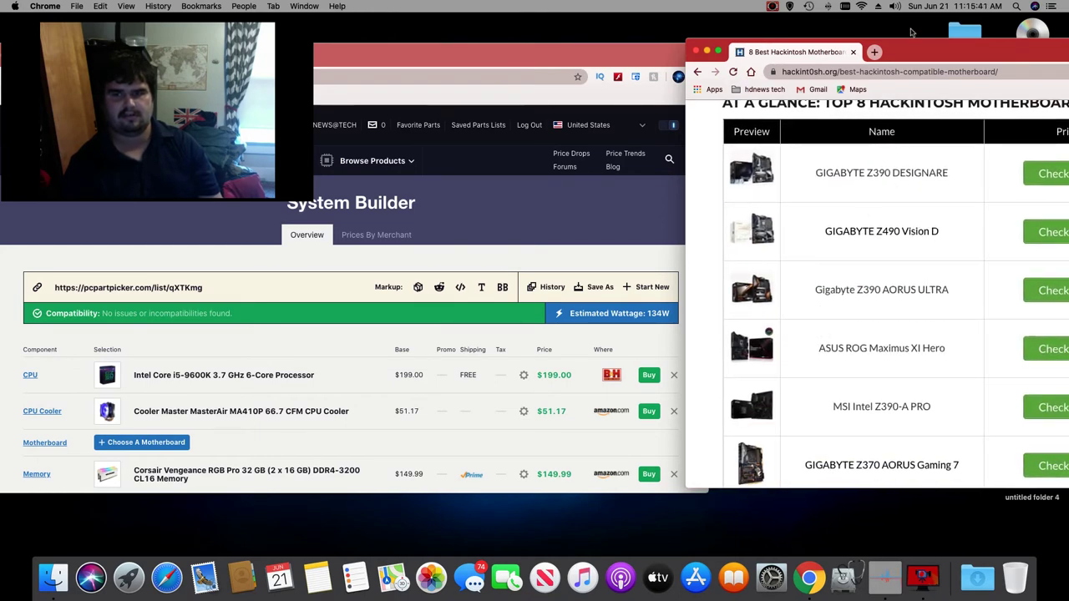
Step: Open the GIGABYTE Z490 Vision D Amazon listing ($299.99), then return to PCPartPicker
drag(914, 50, 612, 75)
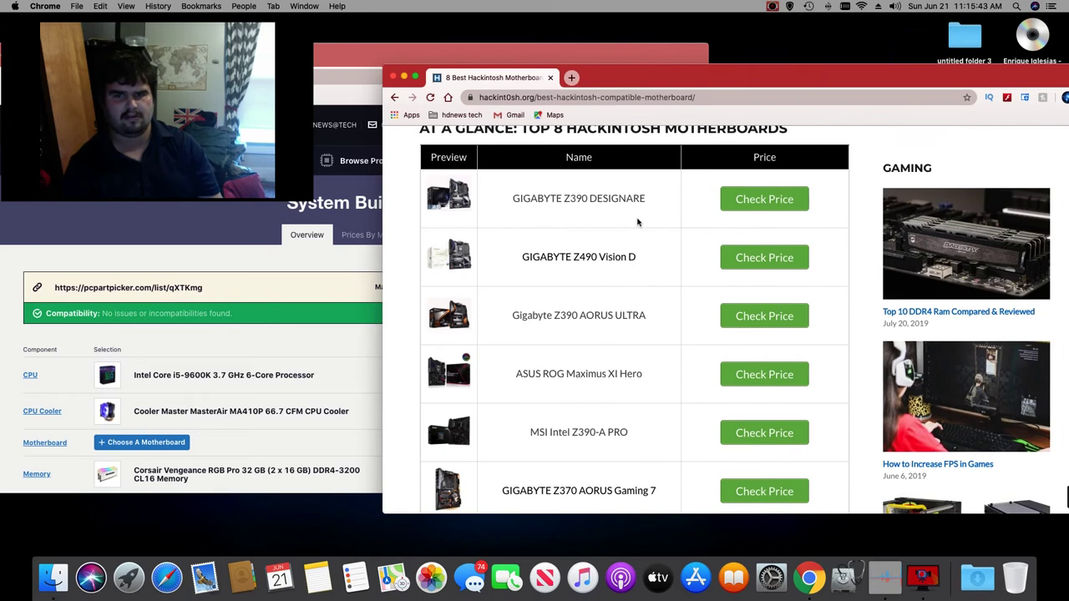
scroll(628, 325, down, 3)
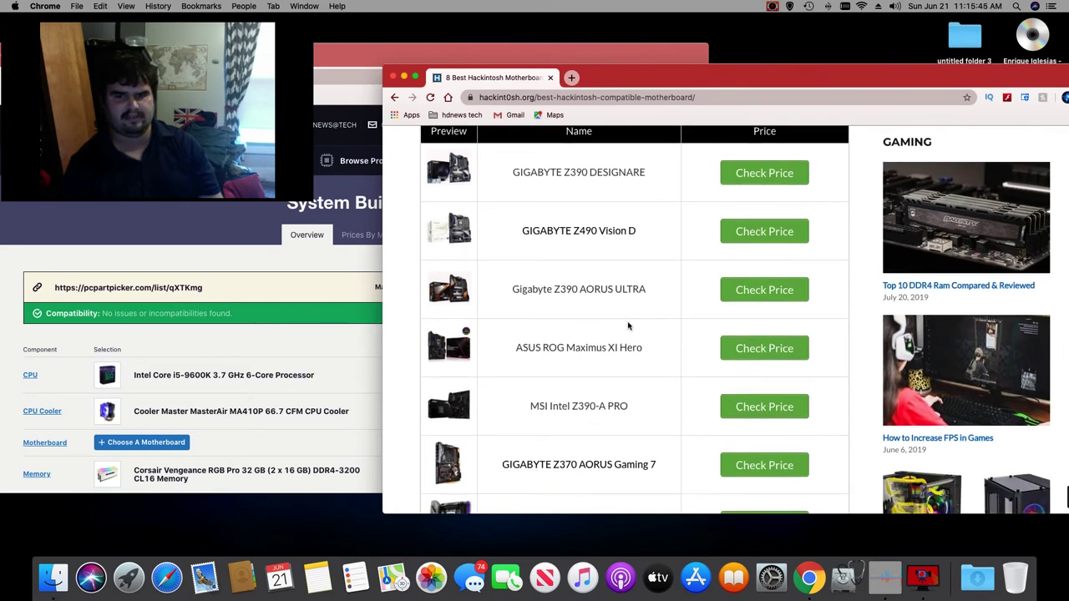
scroll(628, 326, down, 1)
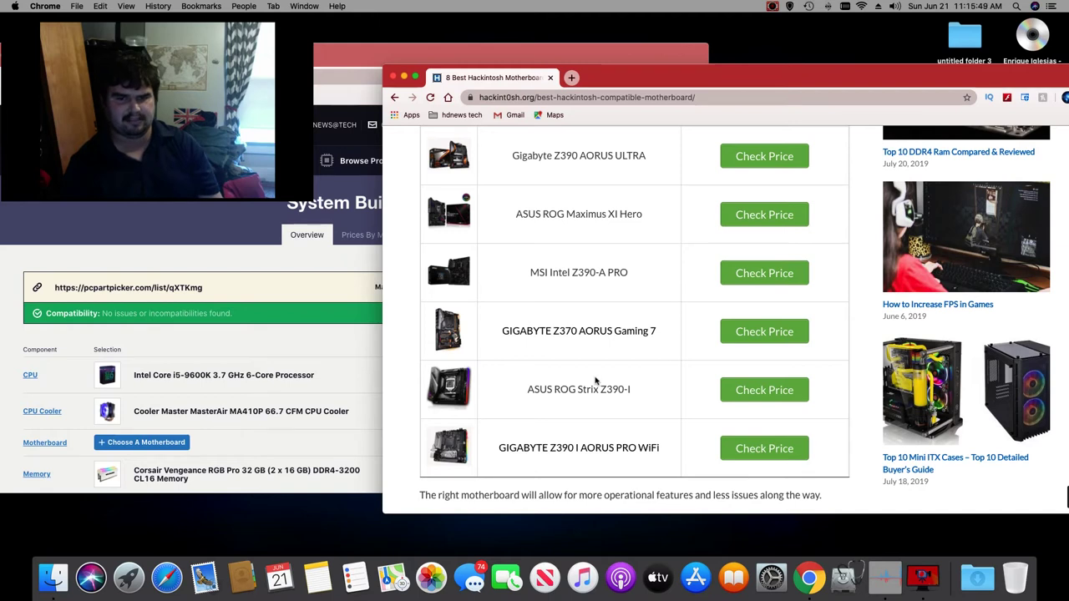
scroll(633, 370, up, 5)
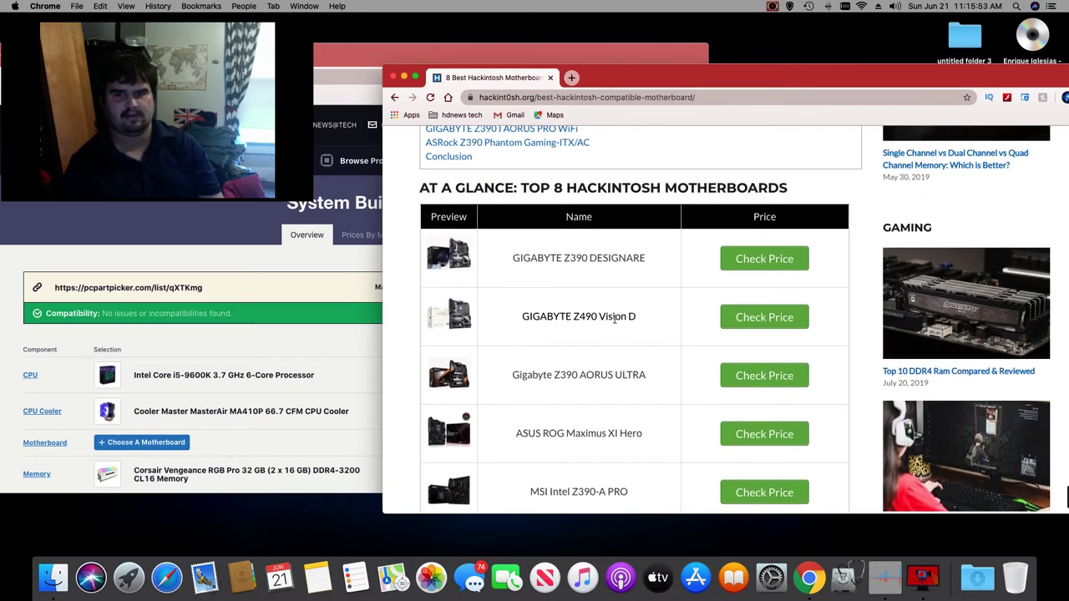
click(763, 321)
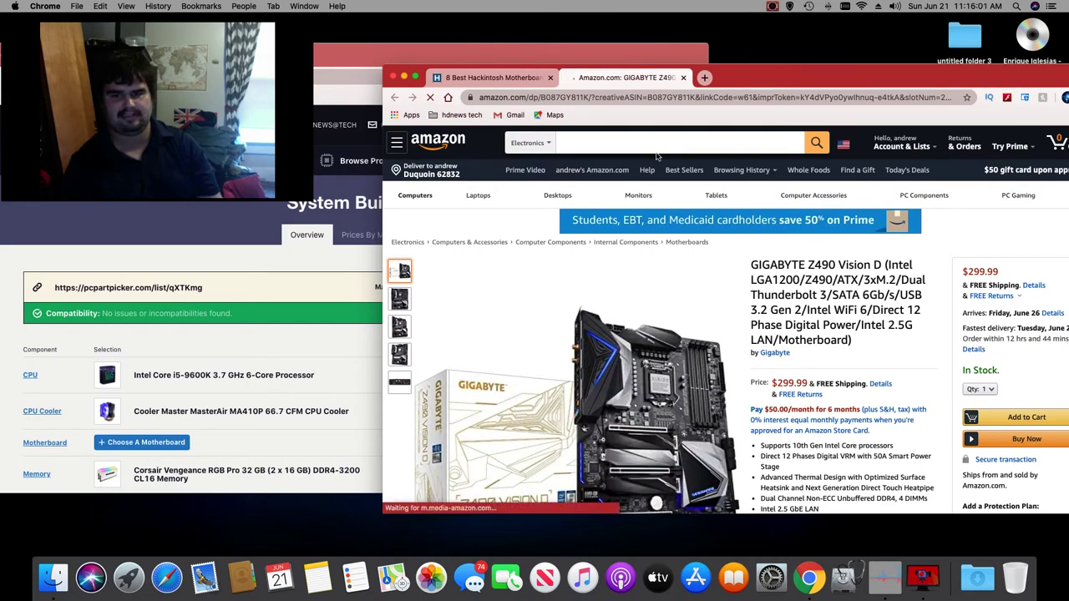
click(345, 324)
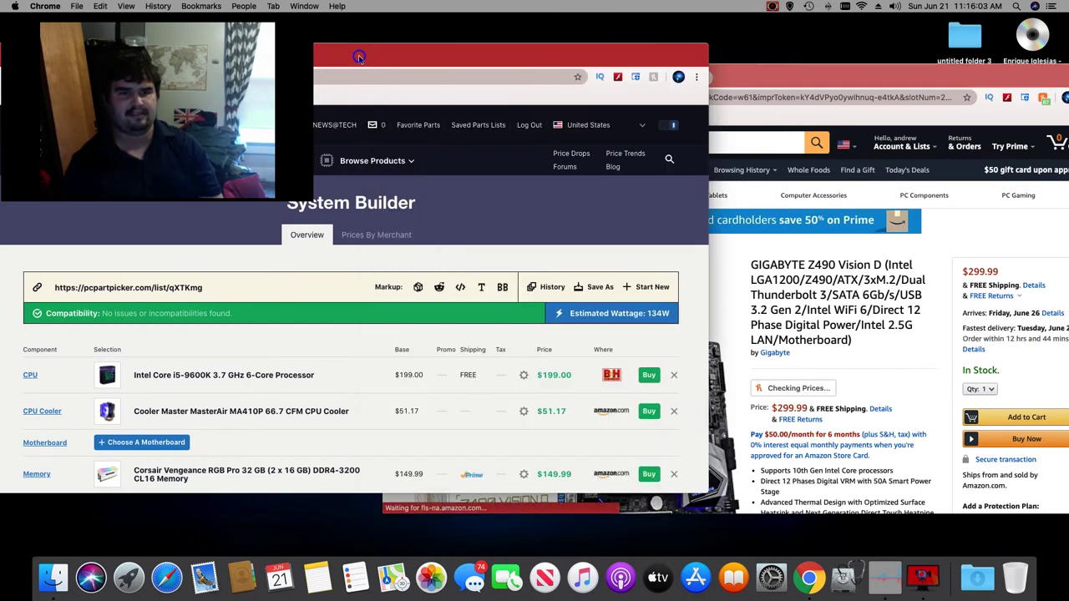
Step: Browse the motherboard list filtered to Gigabyte, then return to the Amazon Z490 Vision D page
scroll(345, 324, down, 3)
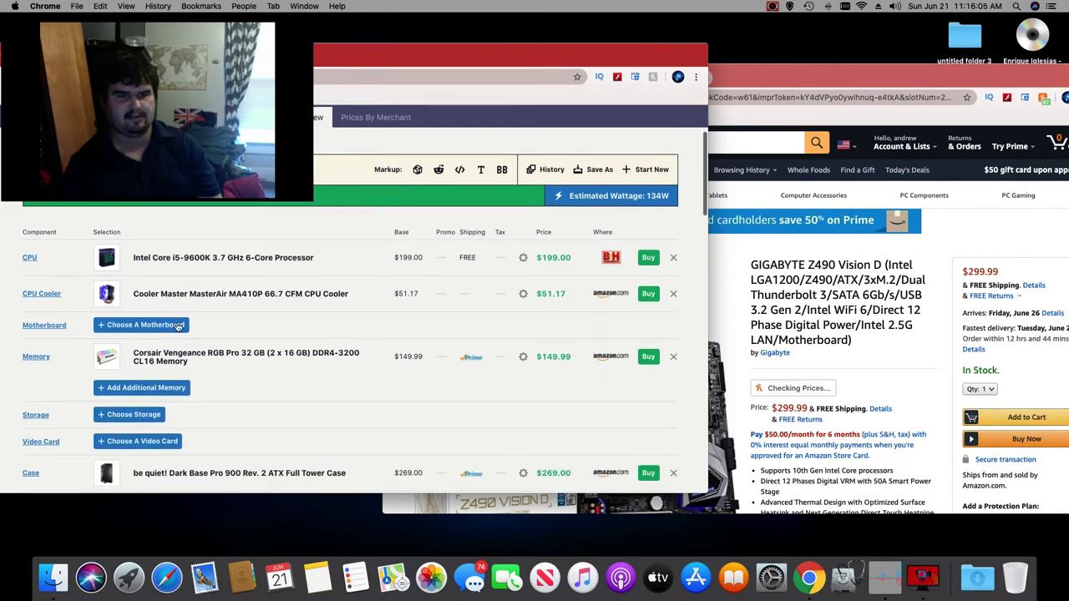
click(148, 328)
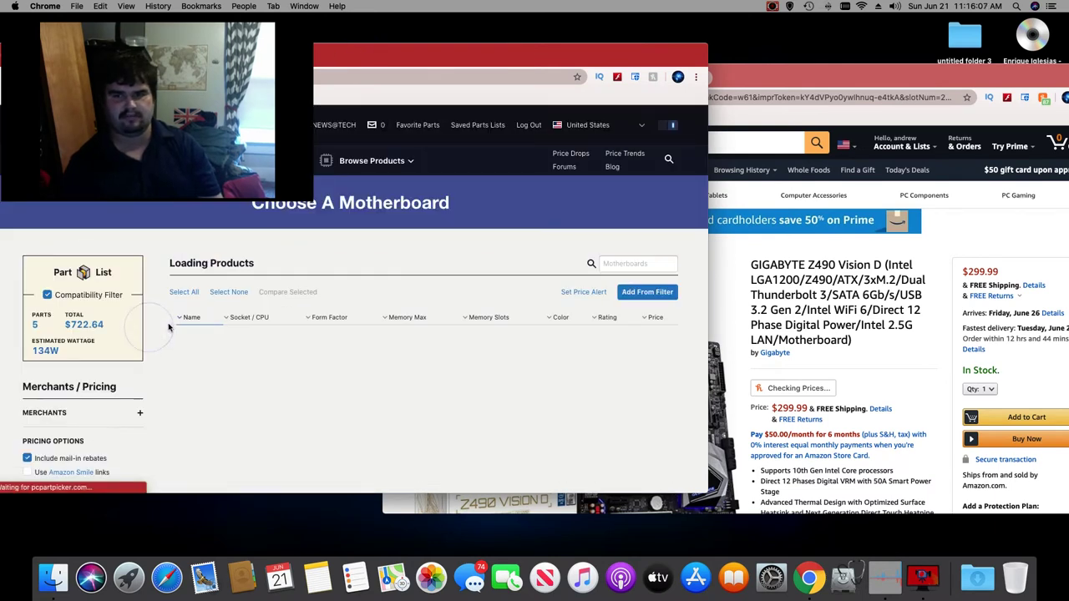
scroll(28, 406, down, 8)
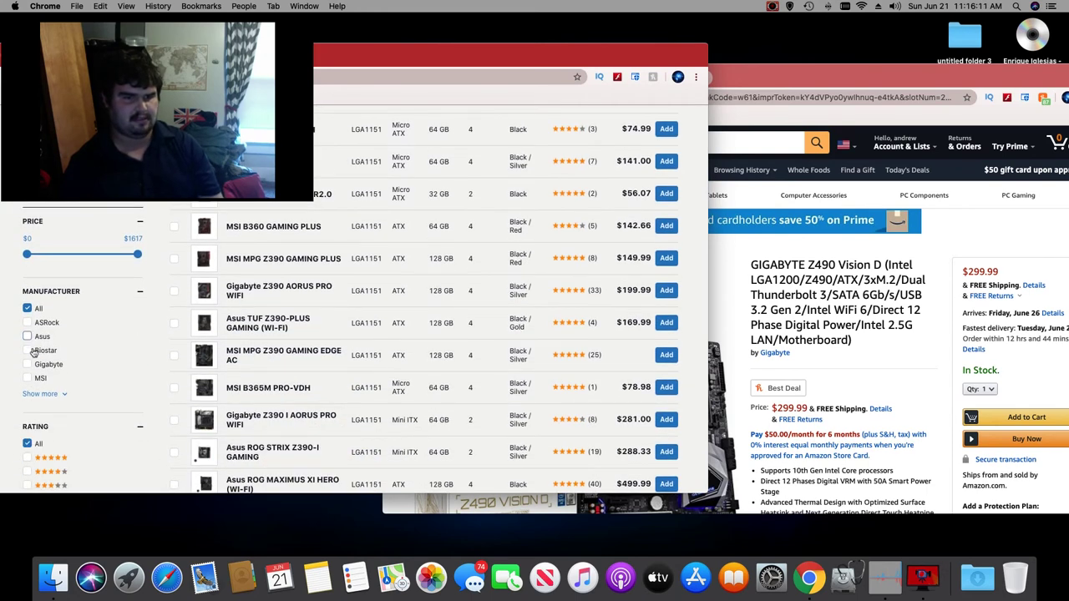
click(27, 364)
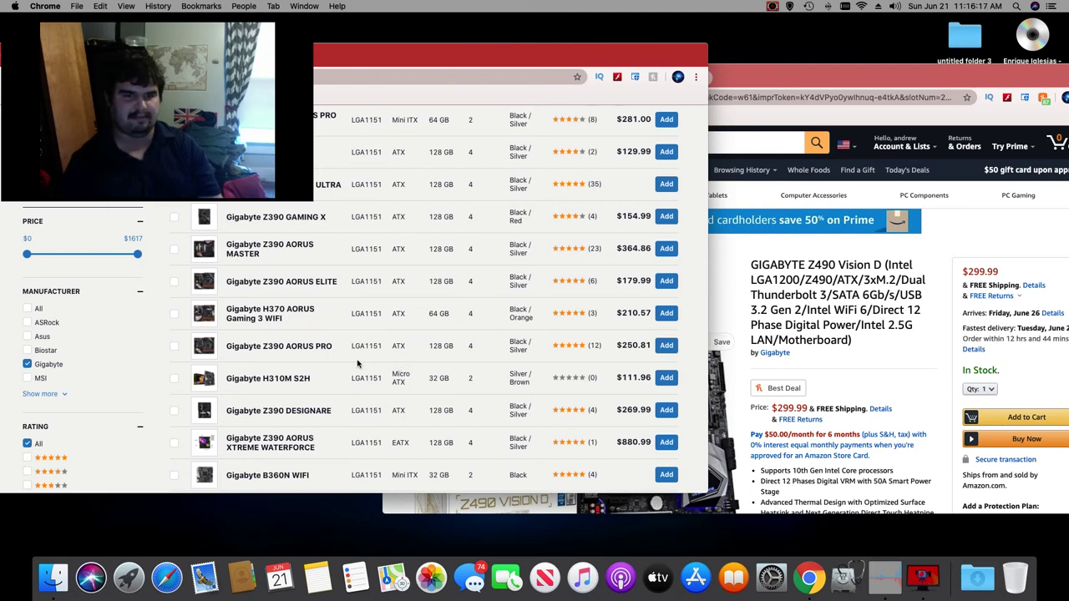
scroll(351, 363, up, 6)
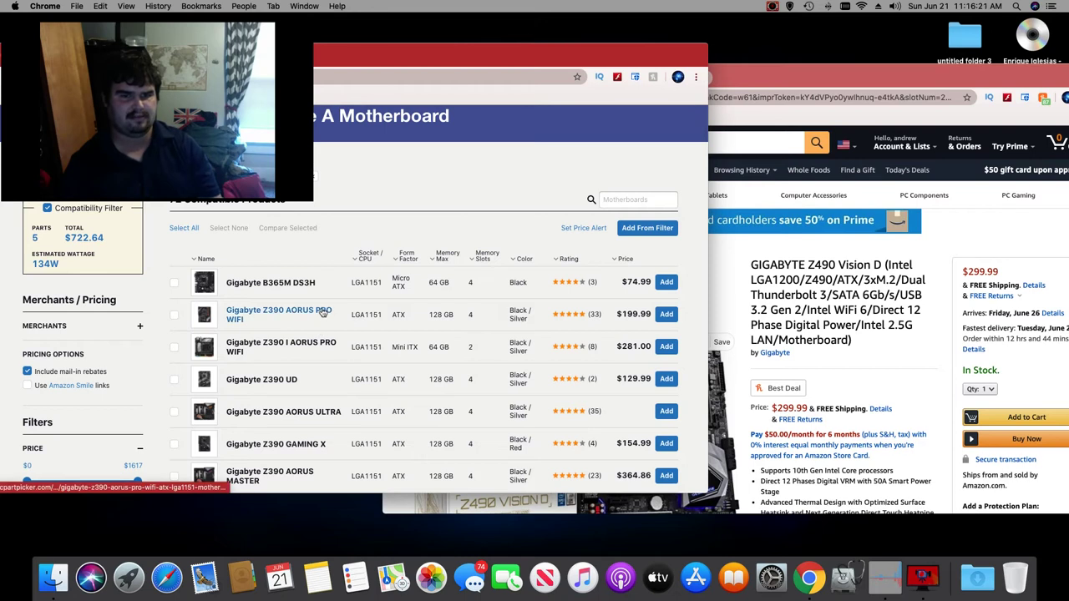
scroll(323, 311, down, 7)
scroll(323, 312, down, 3)
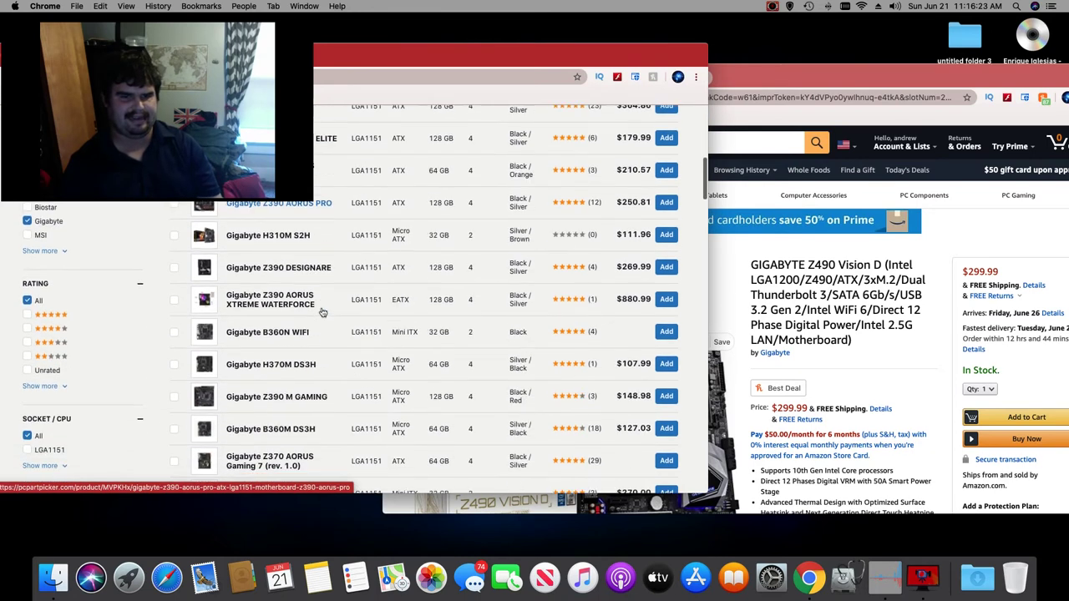
scroll(324, 312, down, 4)
scroll(321, 311, down, 4)
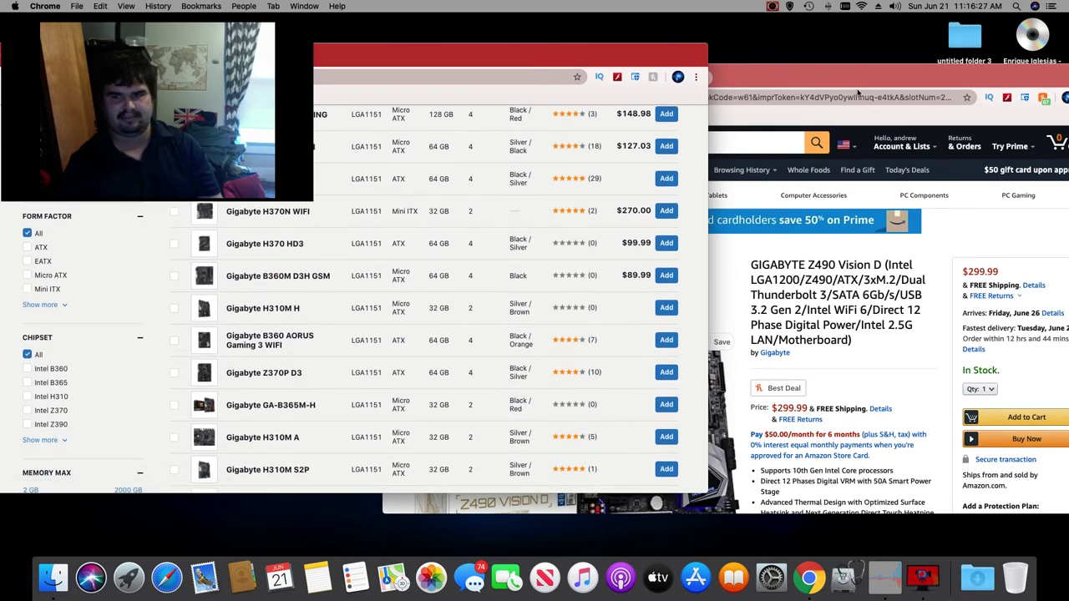
click(828, 76)
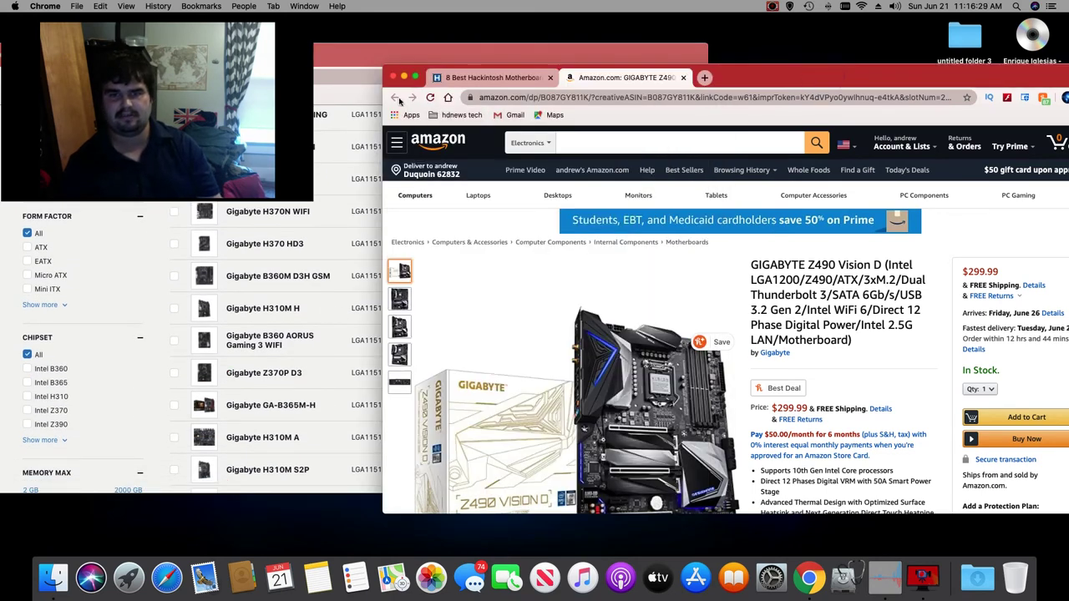
Step: Close the Amazon tab to return to the hackint0sh.org article
click(682, 78)
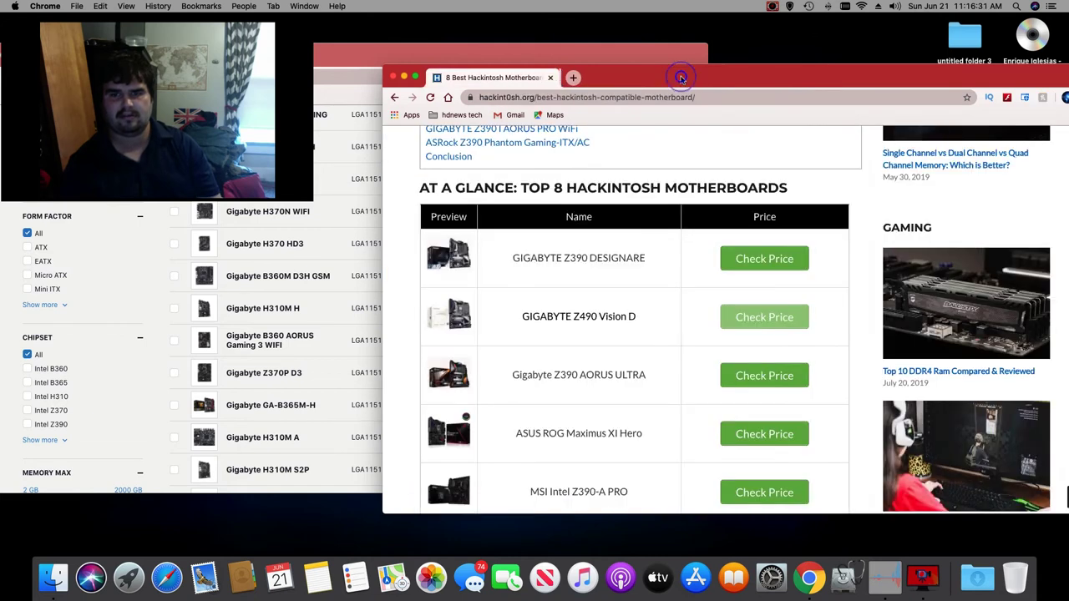
scroll(668, 181, down, 2)
scroll(635, 225, down, 1)
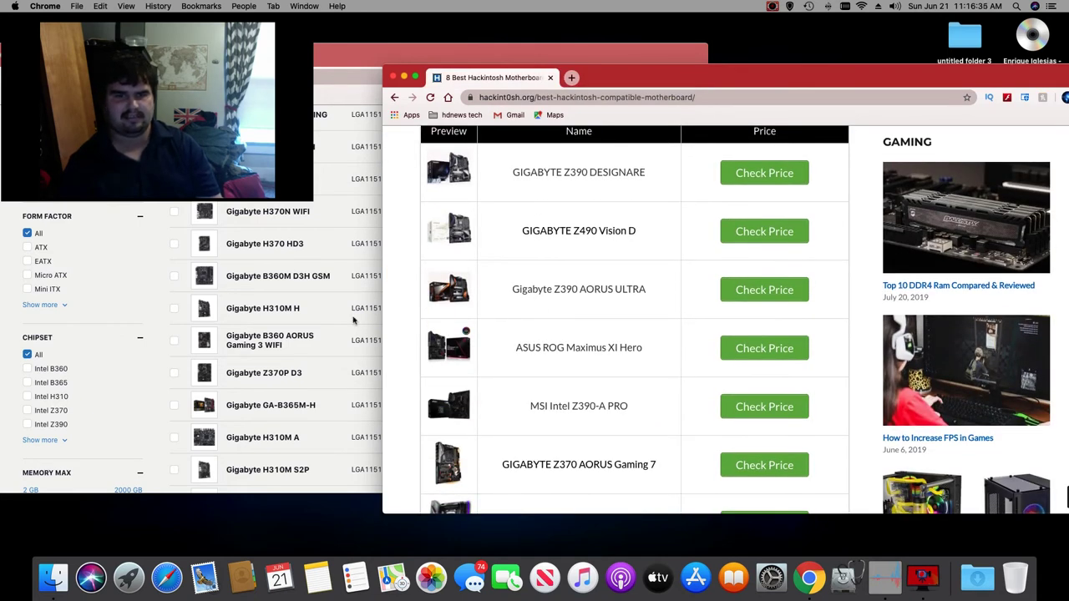
Step: Set the article window aside and add the Gigabyte Z390 AORUS ULTRA to the build
drag(700, 76, 878, 44)
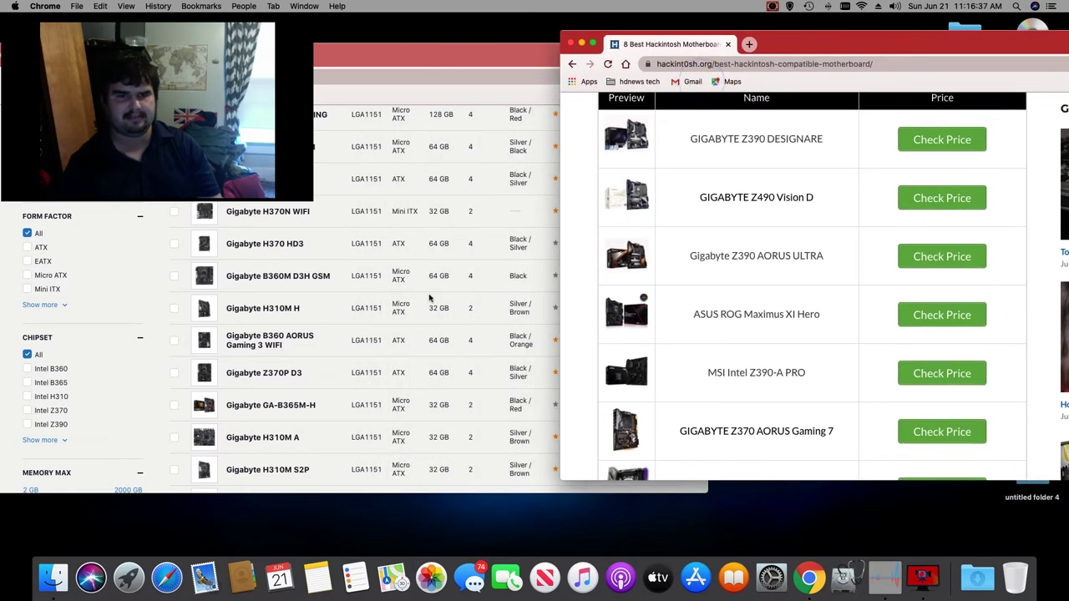
scroll(273, 307, up, 6)
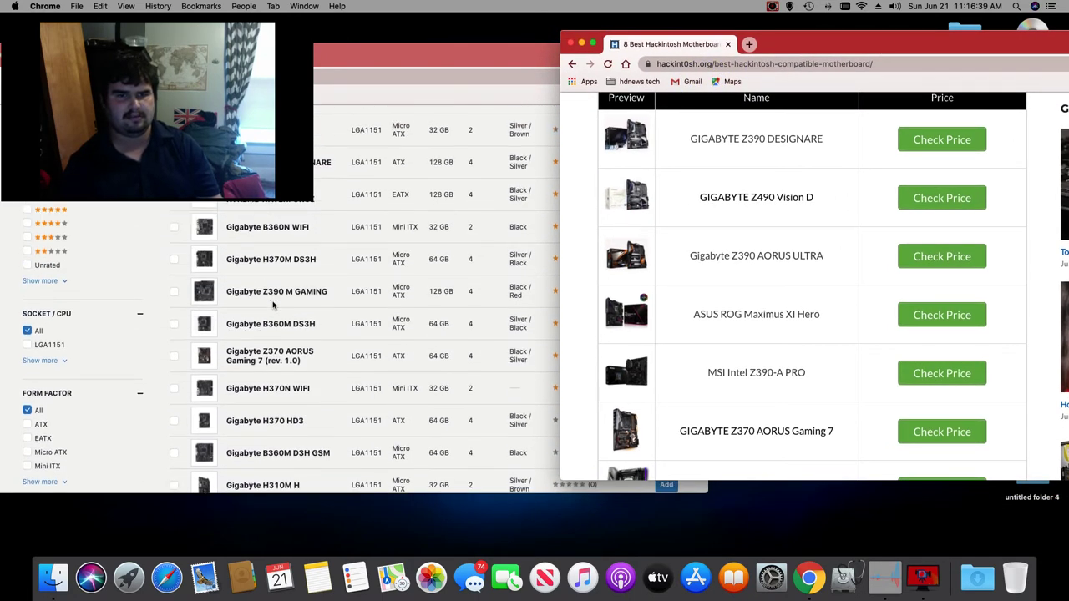
scroll(273, 307, up, 6)
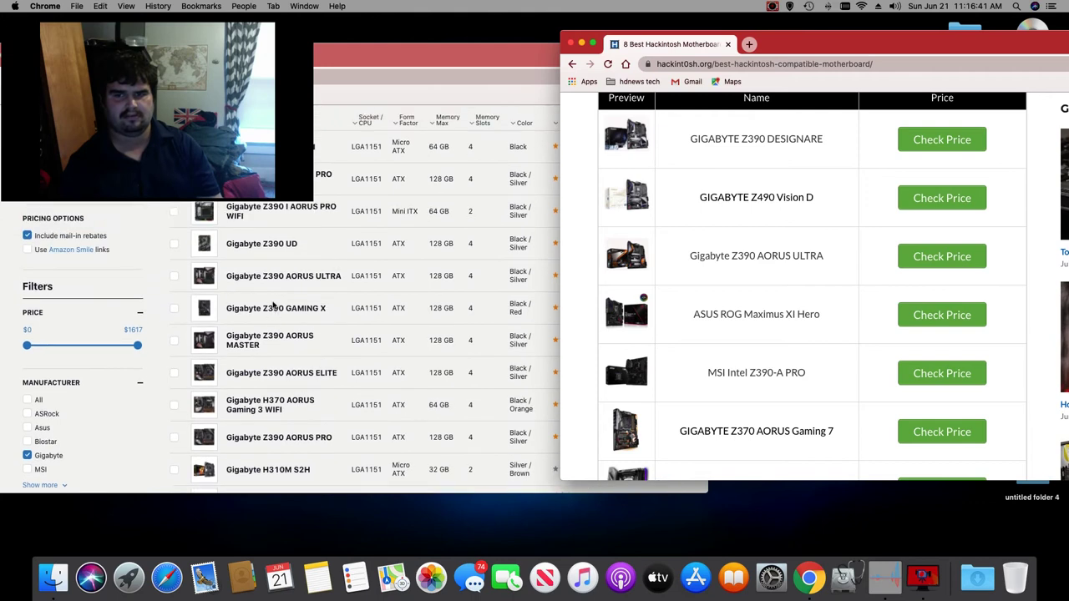
scroll(273, 306, up, 1)
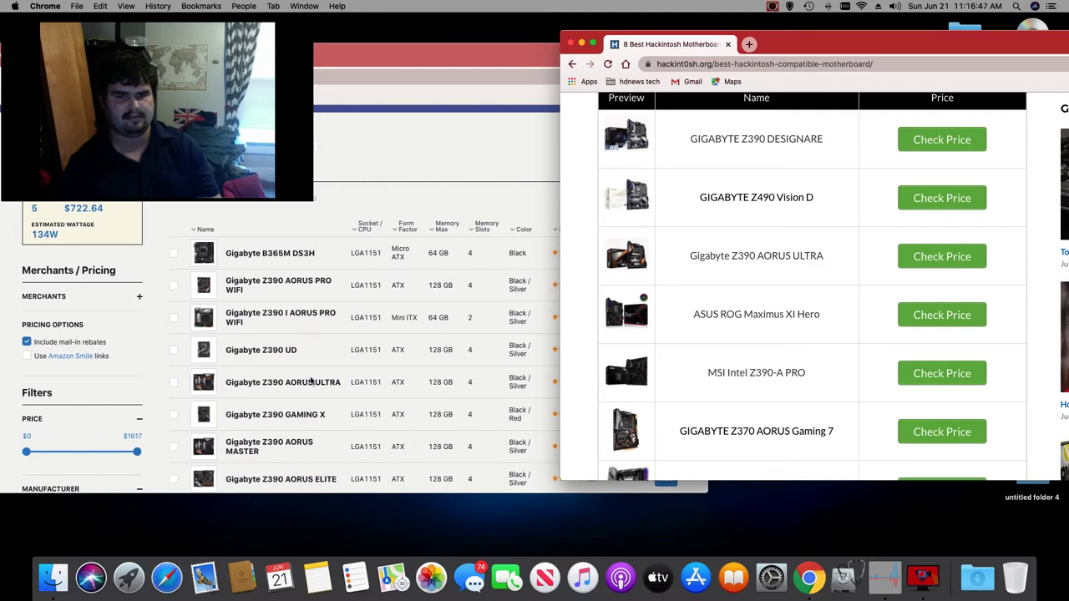
click(582, 44)
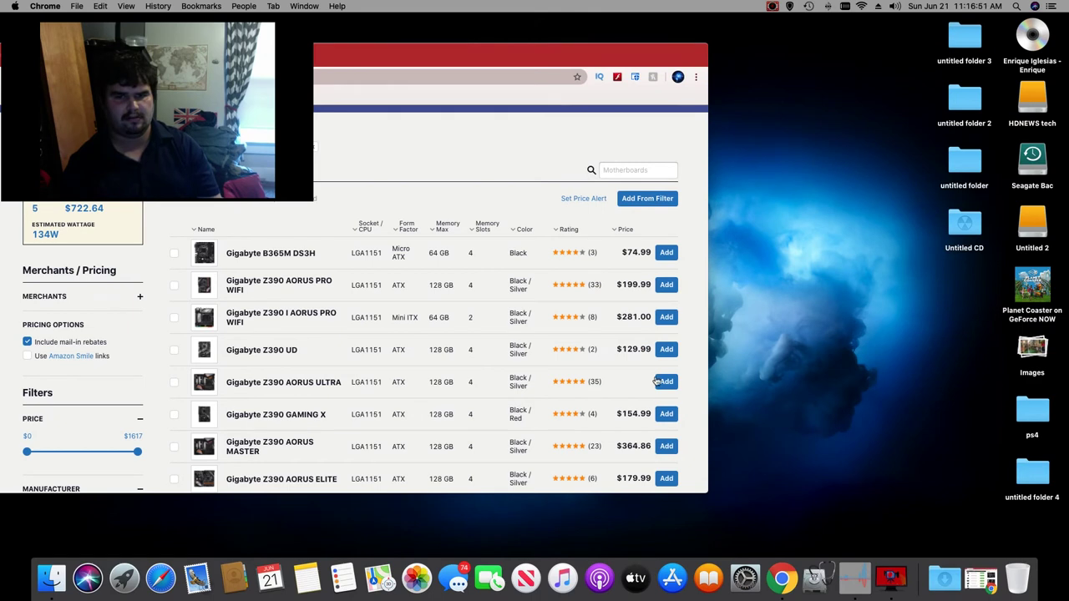
click(664, 381)
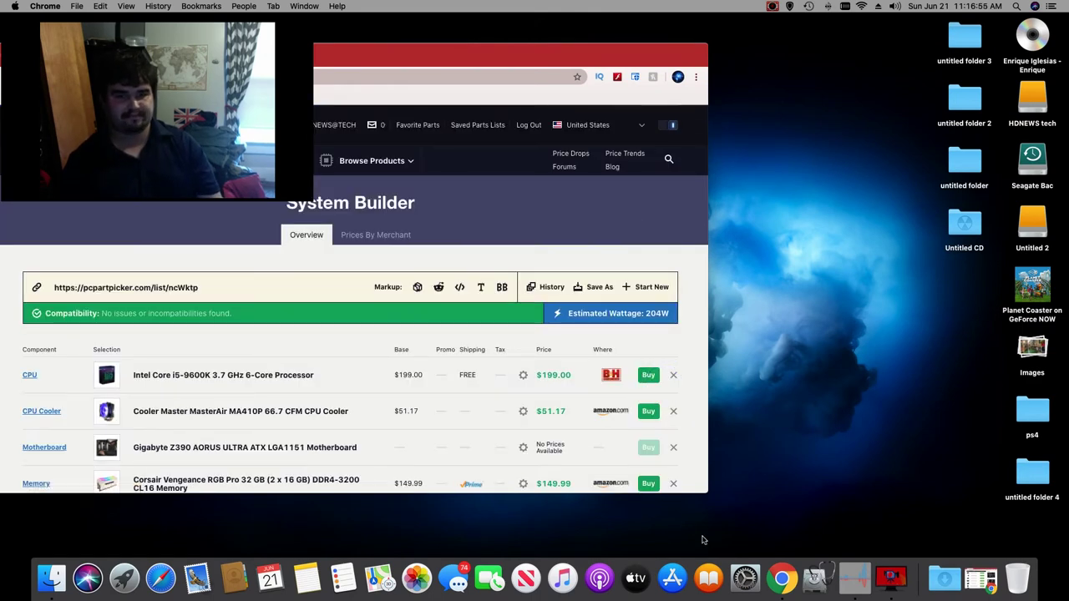
Step: Review the $722.64 build, then restore the '8 Best Hackintosh Motherboards' window from the Dock
scroll(553, 438, down, 20)
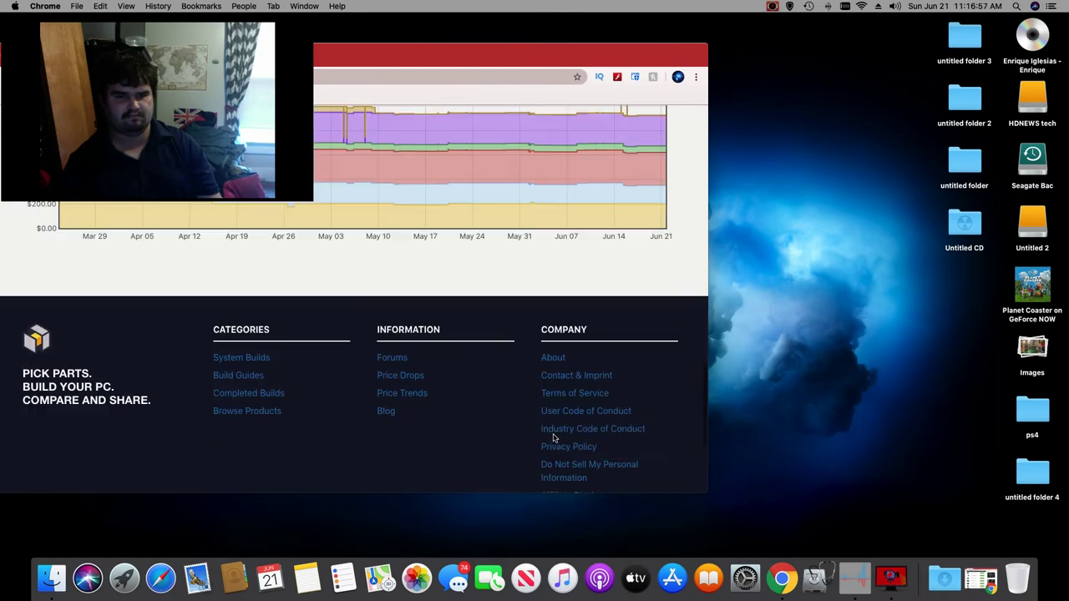
scroll(553, 438, up, 10)
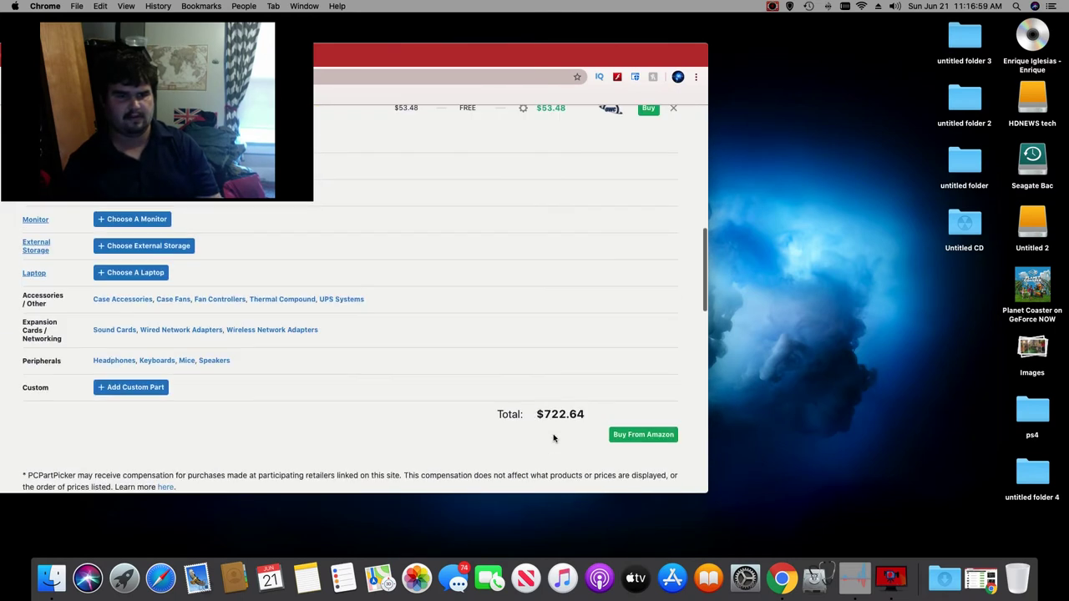
right_click(781, 576)
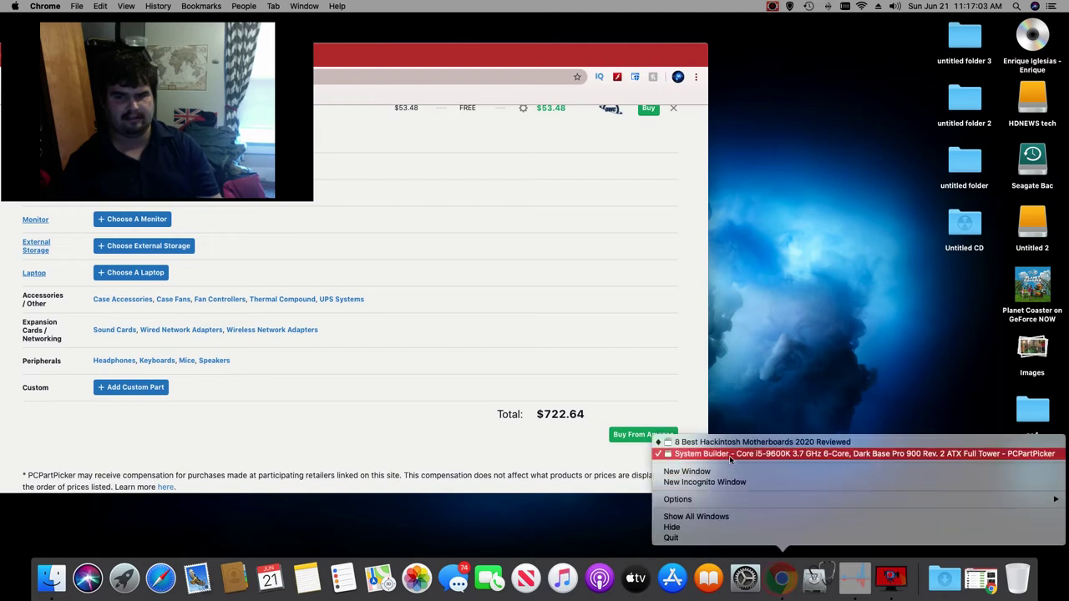
click(735, 441)
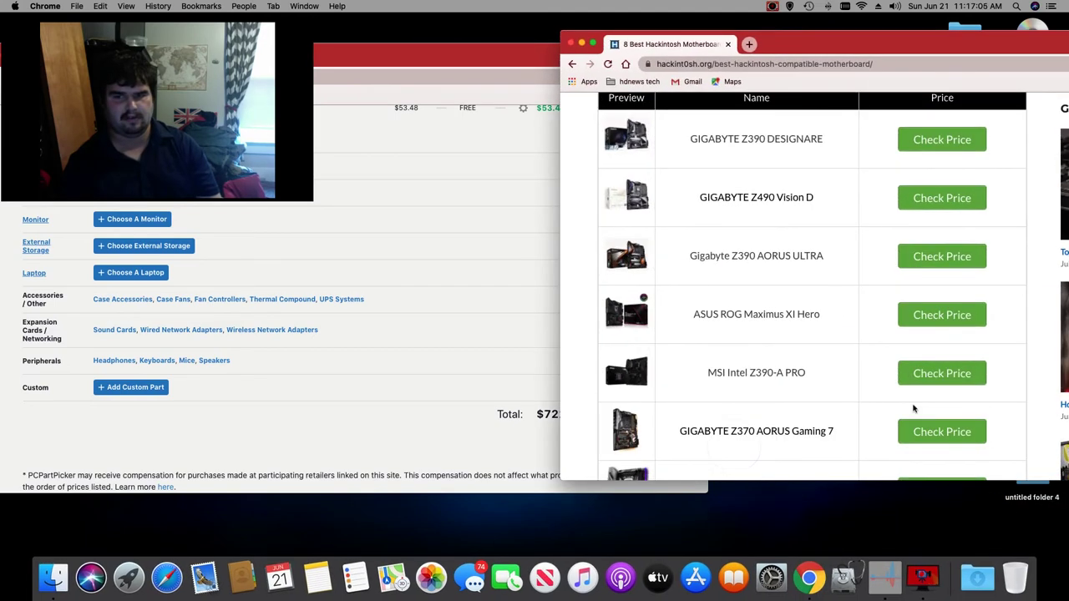
Step: Open the Amazon listing for the Gigabyte Z390 AORUS ULTRA and find its $399.00 used price
click(935, 261)
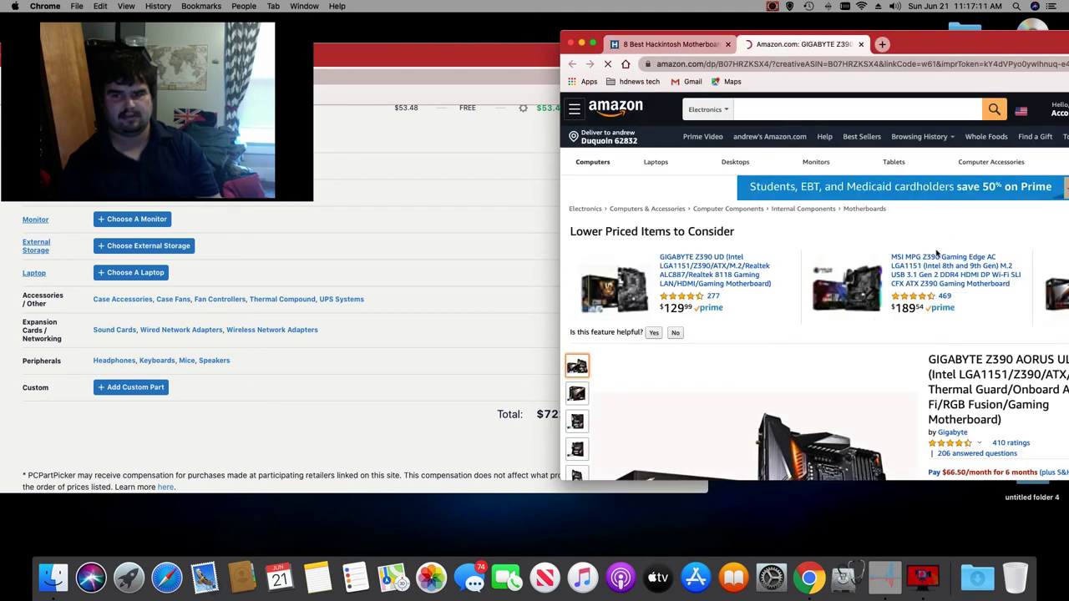
drag(965, 46, 761, 48)
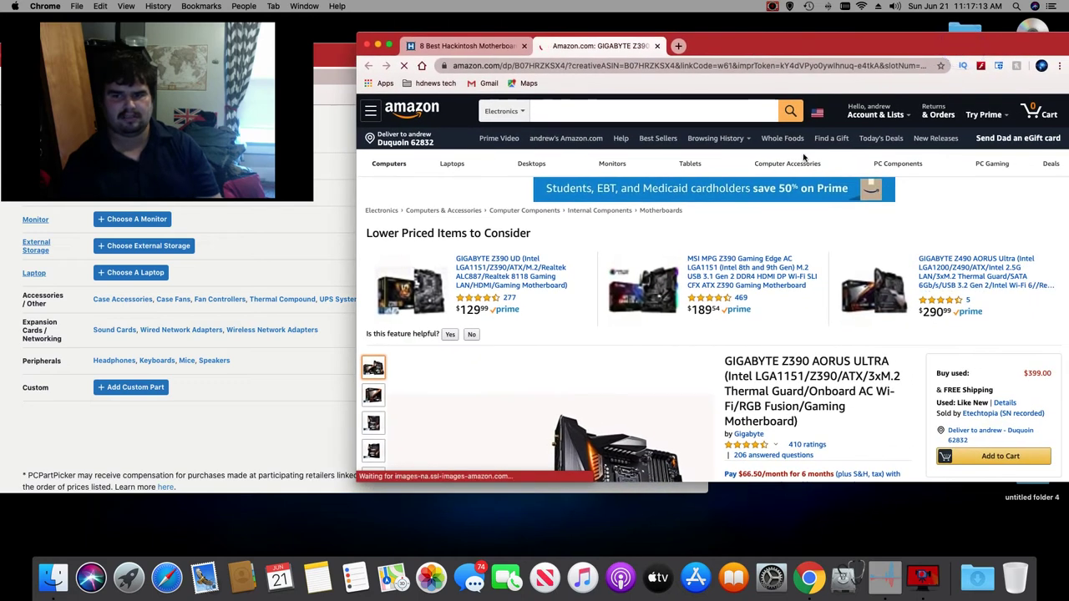
scroll(840, 260, down, 3)
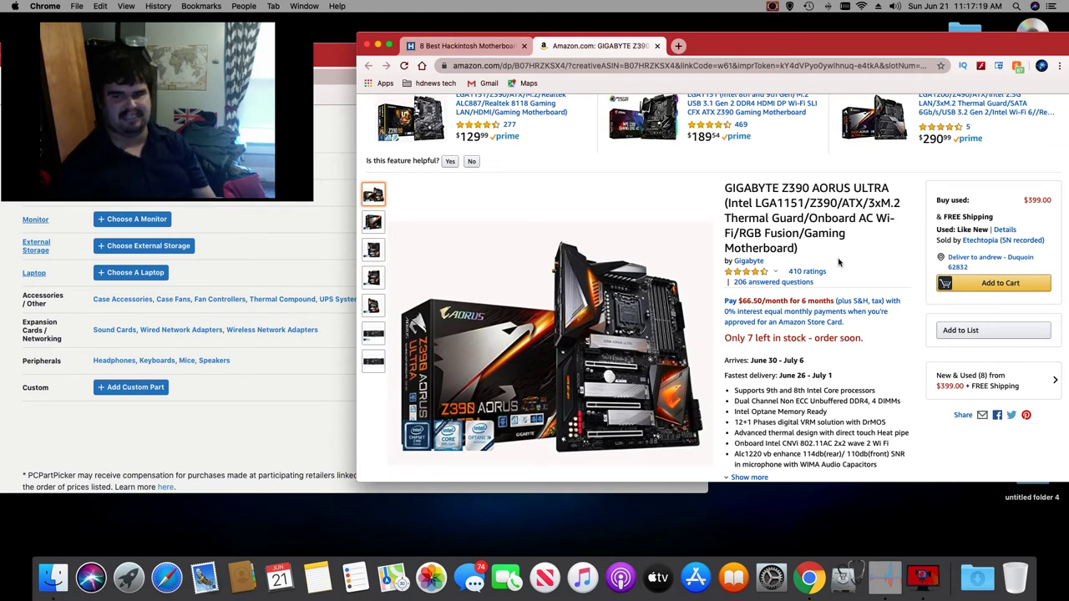
scroll(837, 267, down, 2)
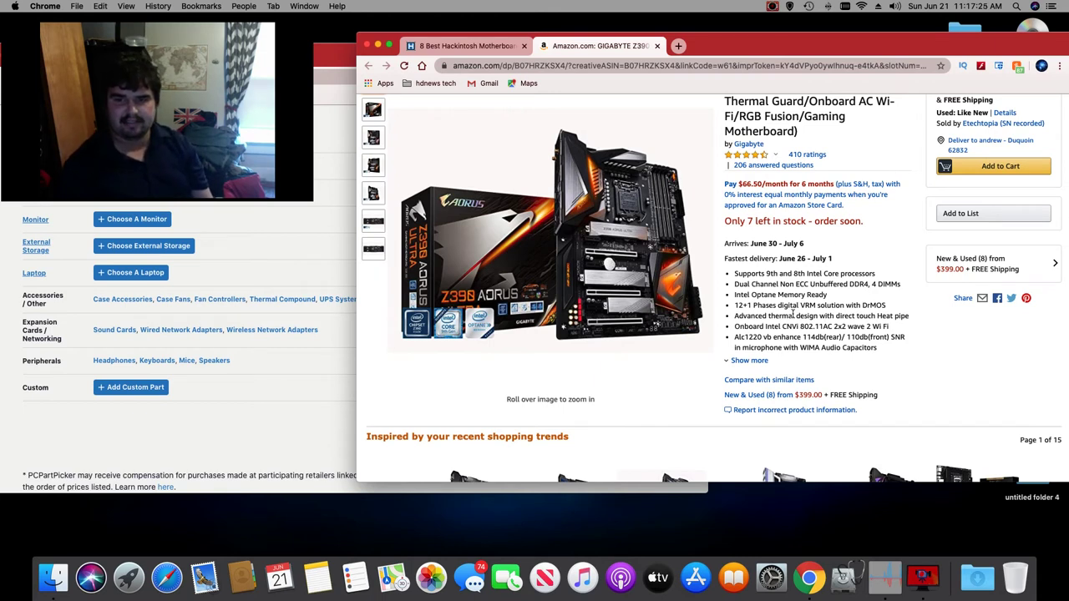
Step: From the System Builder list, open the Z390 AORUS ULTRA product page showing prices from $249.99 to $399.00
click(226, 418)
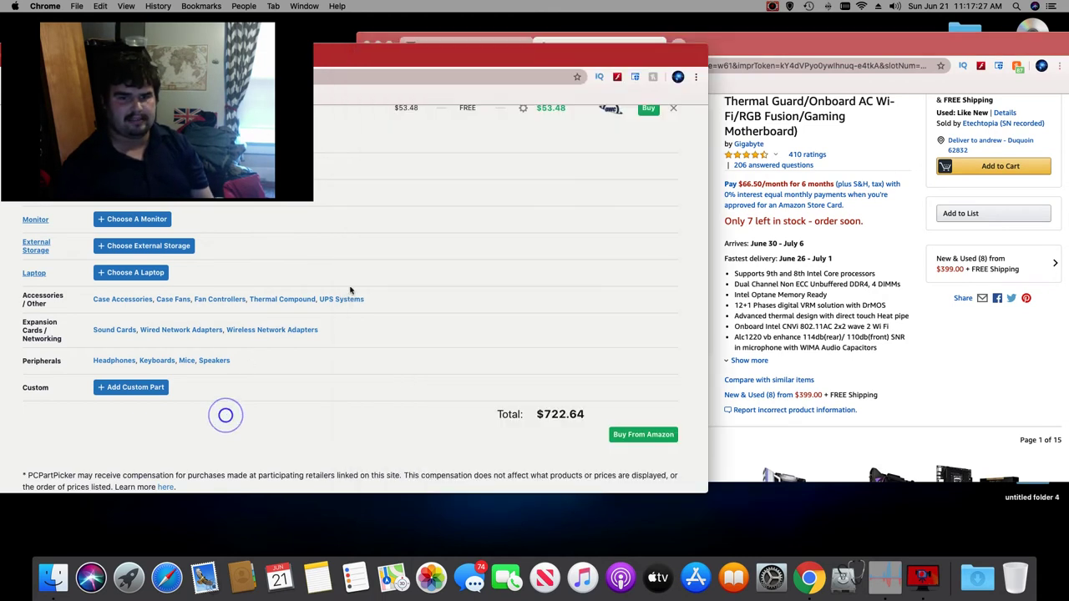
drag(455, 43, 766, 39)
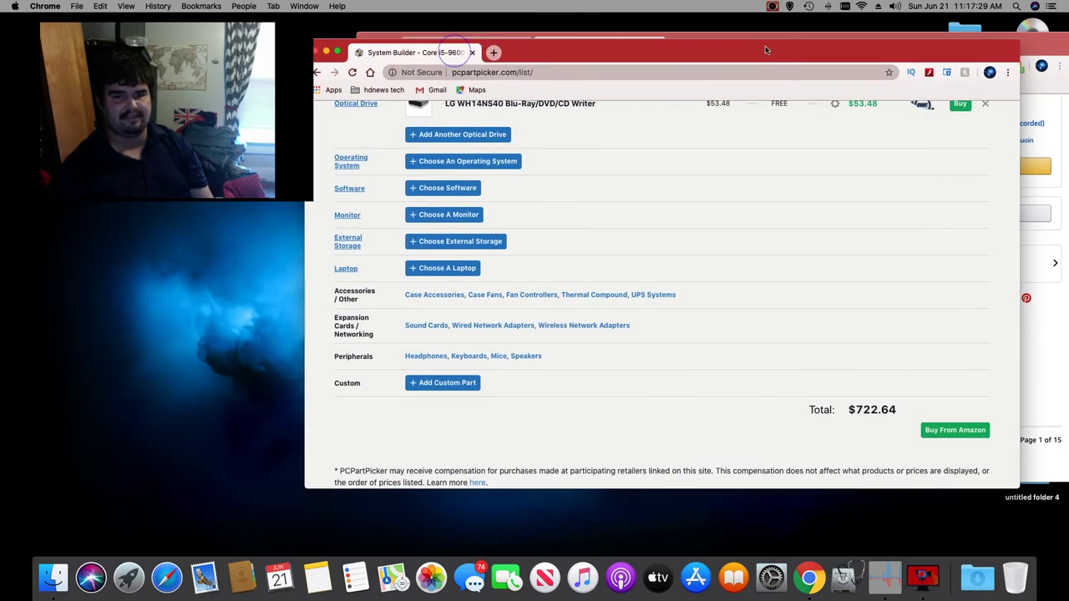
scroll(716, 223, up, 10)
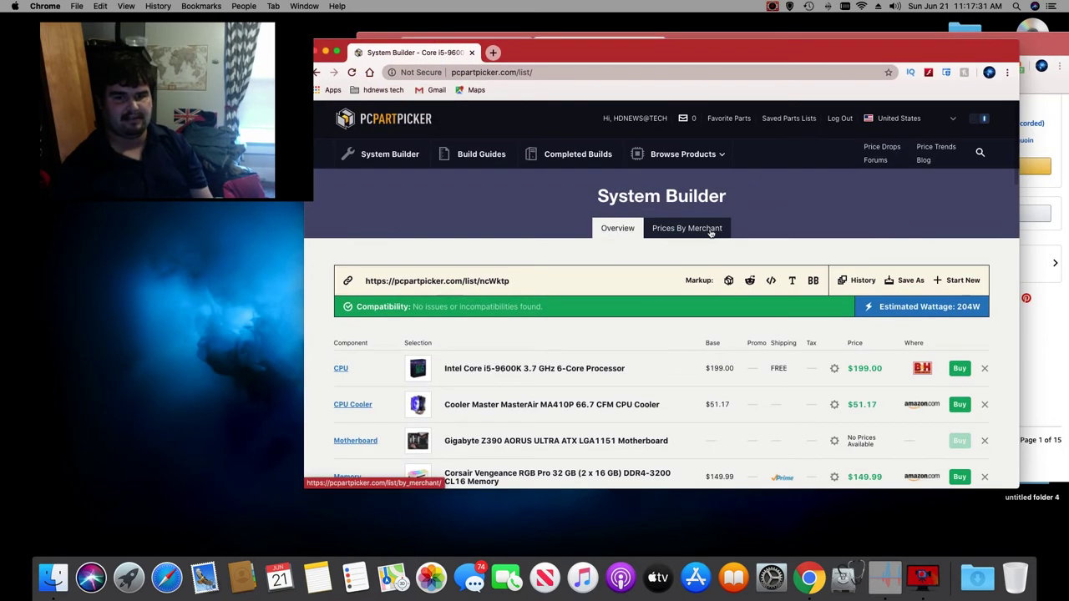
scroll(681, 359, down, 5)
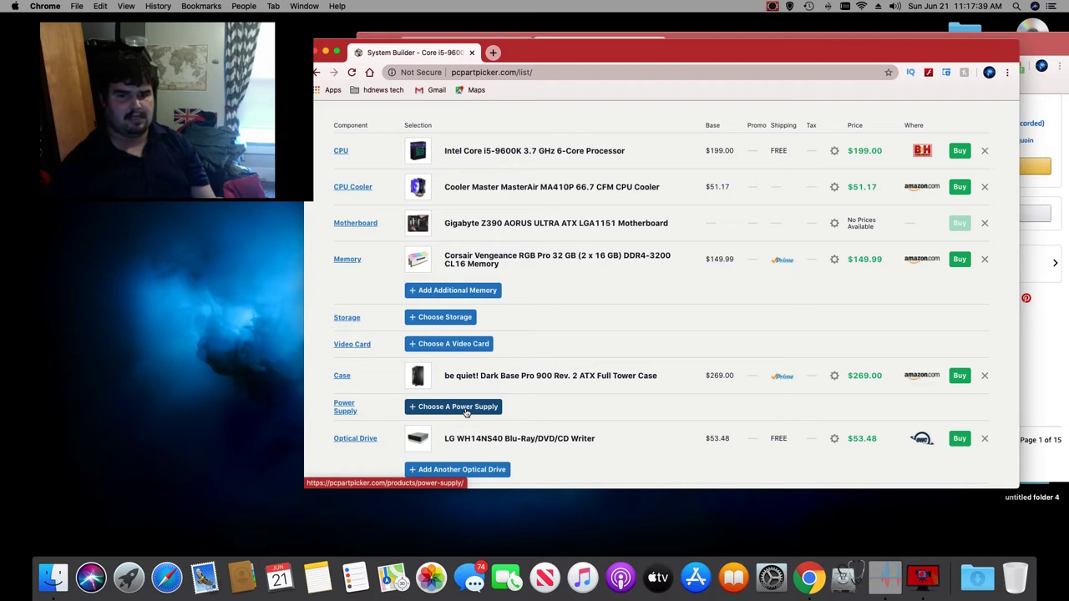
scroll(463, 409, down, 1)
scroll(417, 301, up, 4)
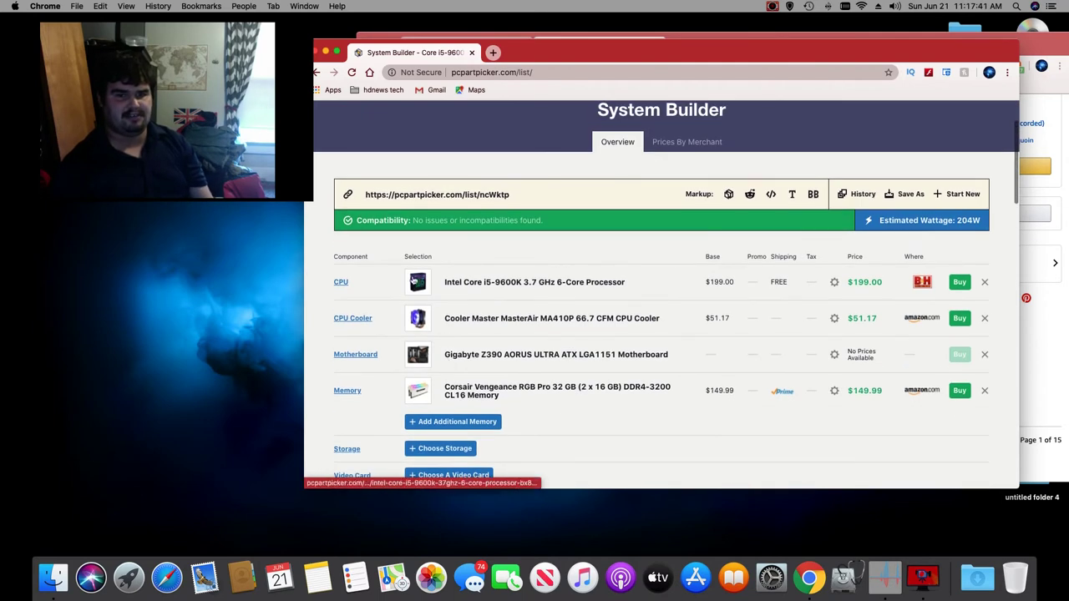
click(496, 356)
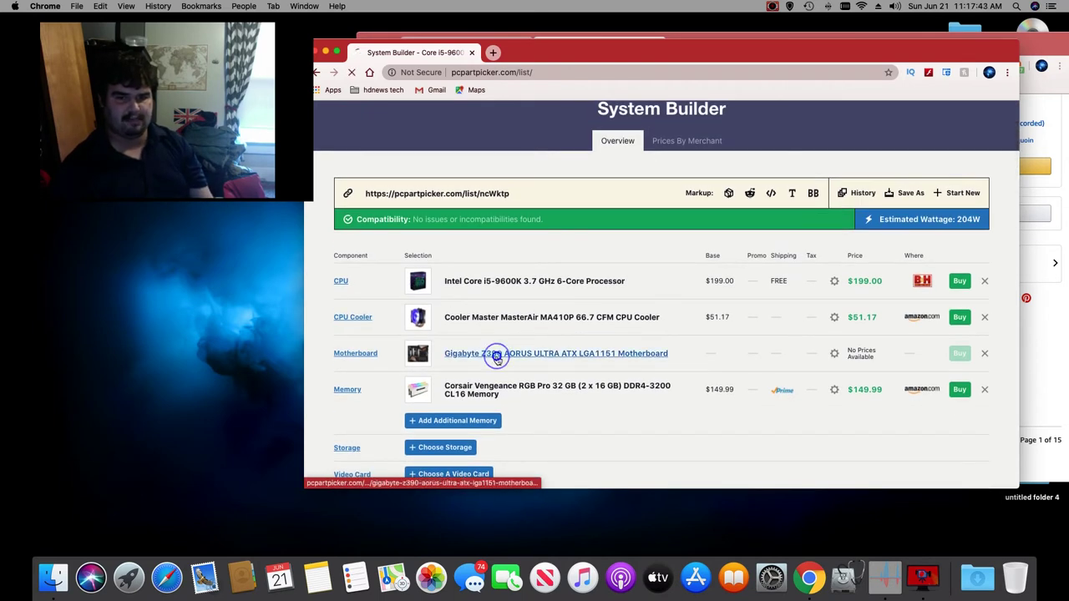
Step: Scroll past Prices, Specifications and Reviews and list the 2876 cases compatible with this motherboard
scroll(493, 357, down, 5)
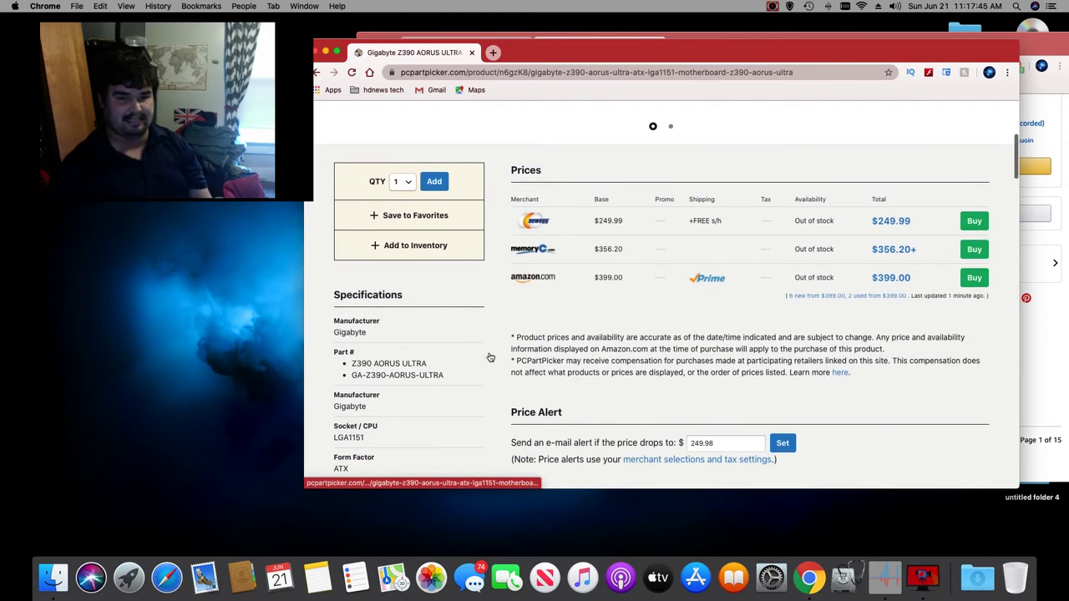
scroll(490, 356, down, 15)
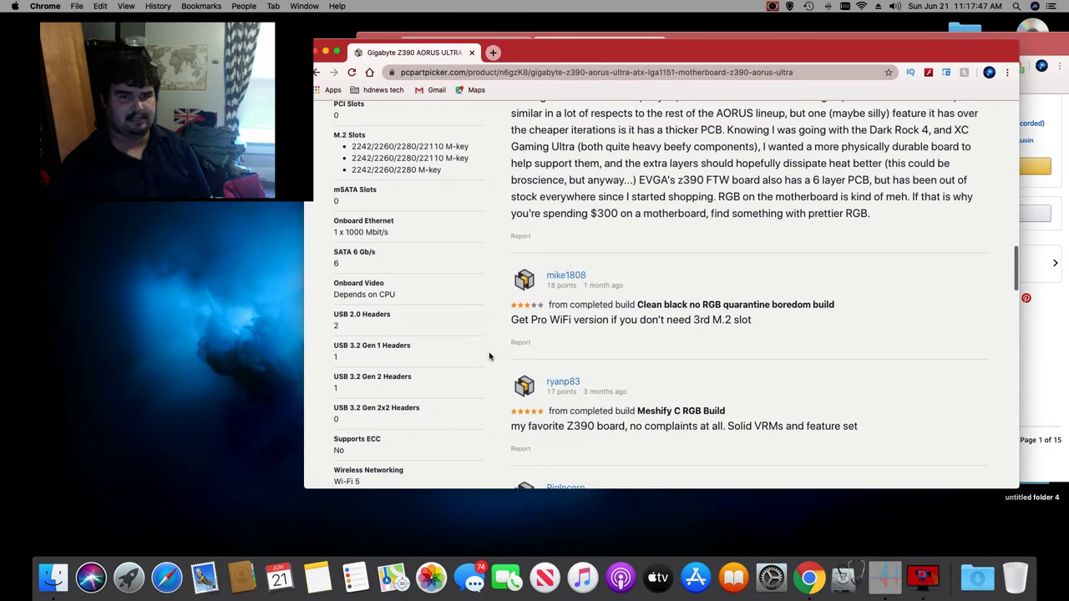
scroll(490, 356, down, 3)
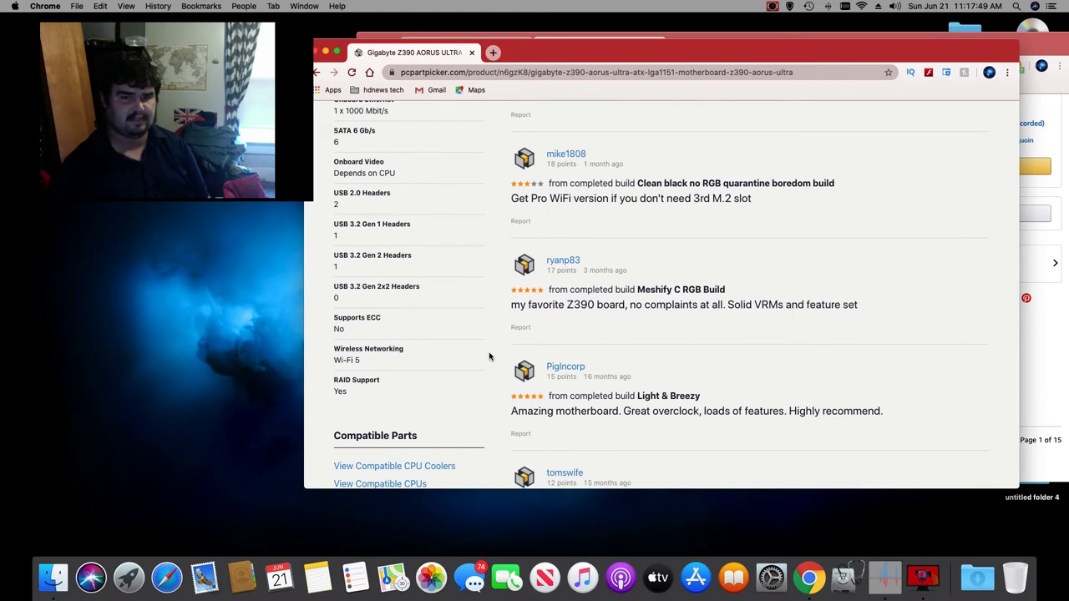
scroll(489, 357, down, 5)
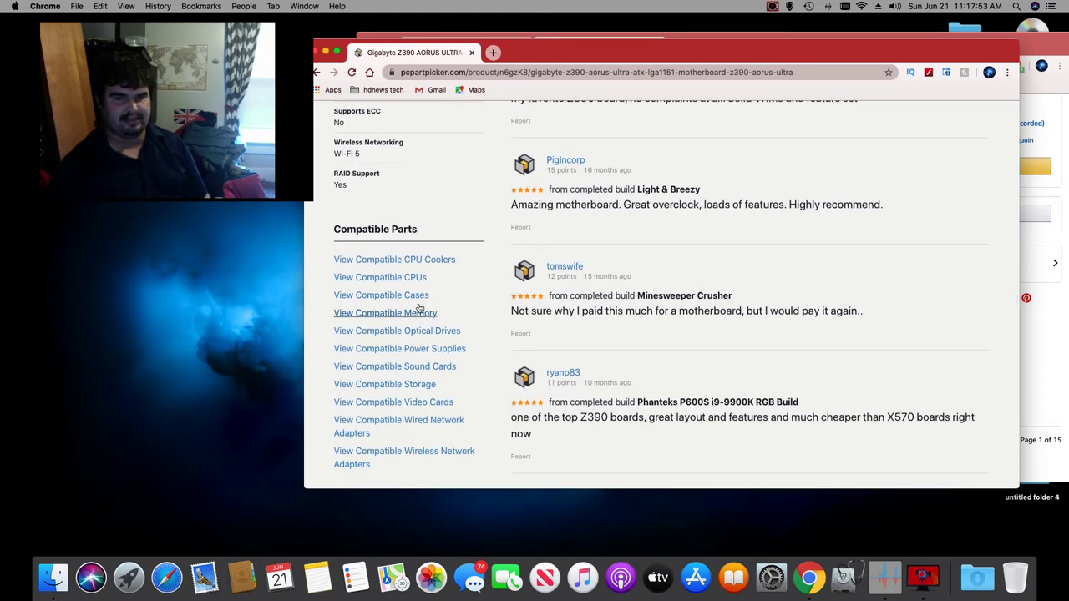
click(418, 303)
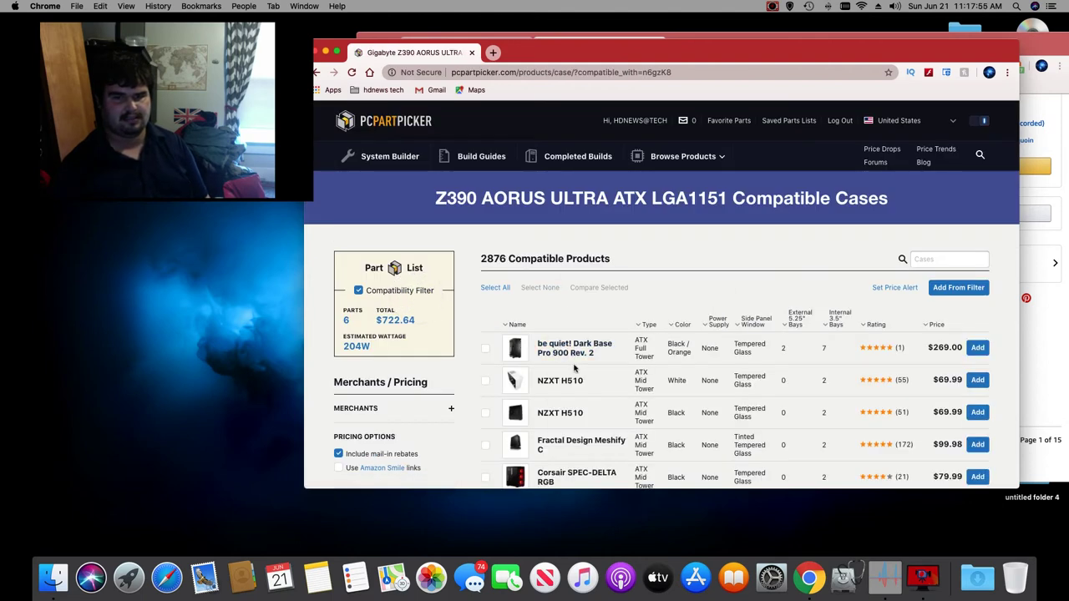
Step: Filter compatible cases to Tempered Glass or Tinted Tempered Glass side panels and at least 2 external 5.25" bays
scroll(427, 406, down, 5)
scroll(427, 406, down, 3)
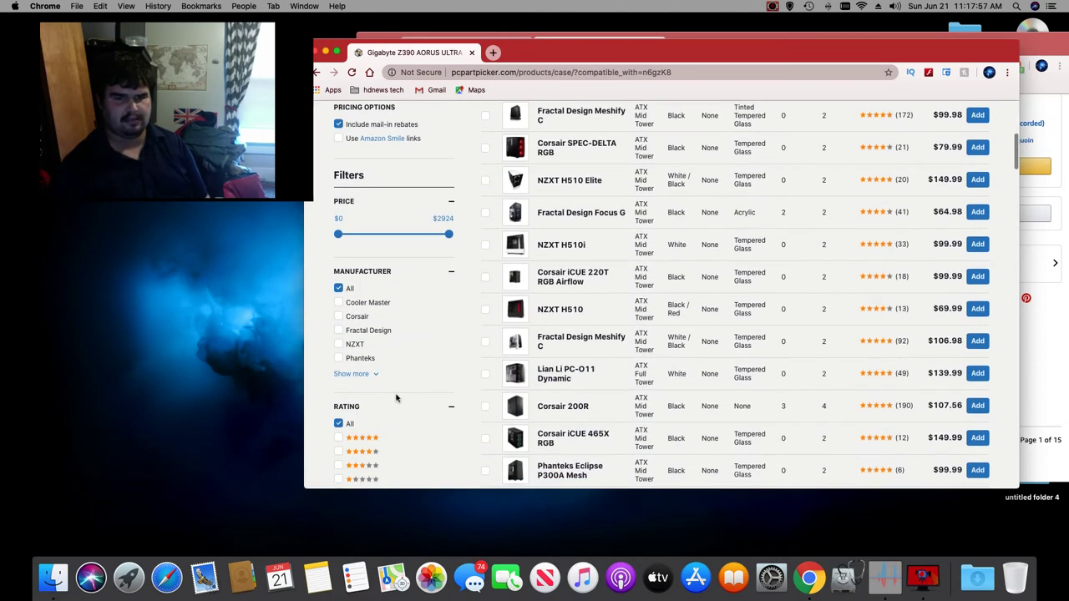
scroll(397, 398, down, 7)
scroll(396, 397, down, 4)
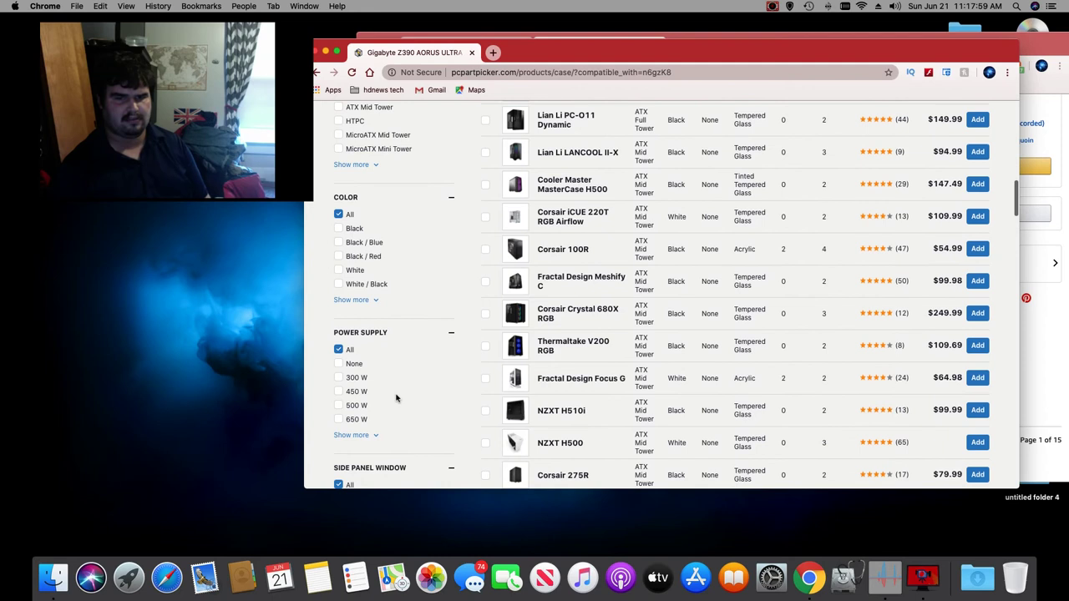
scroll(376, 398, down, 3)
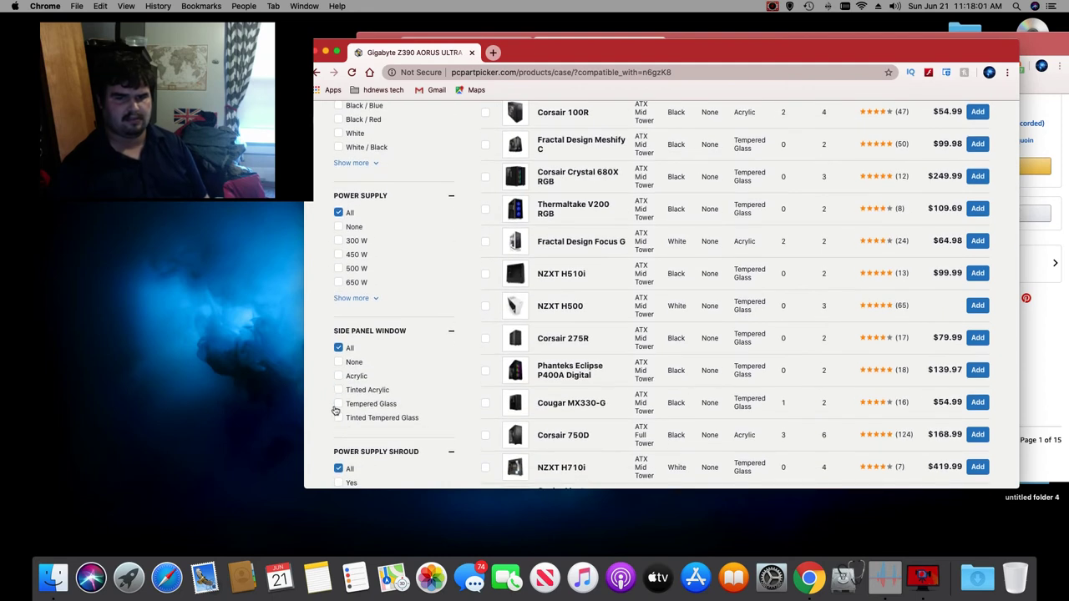
click(337, 404)
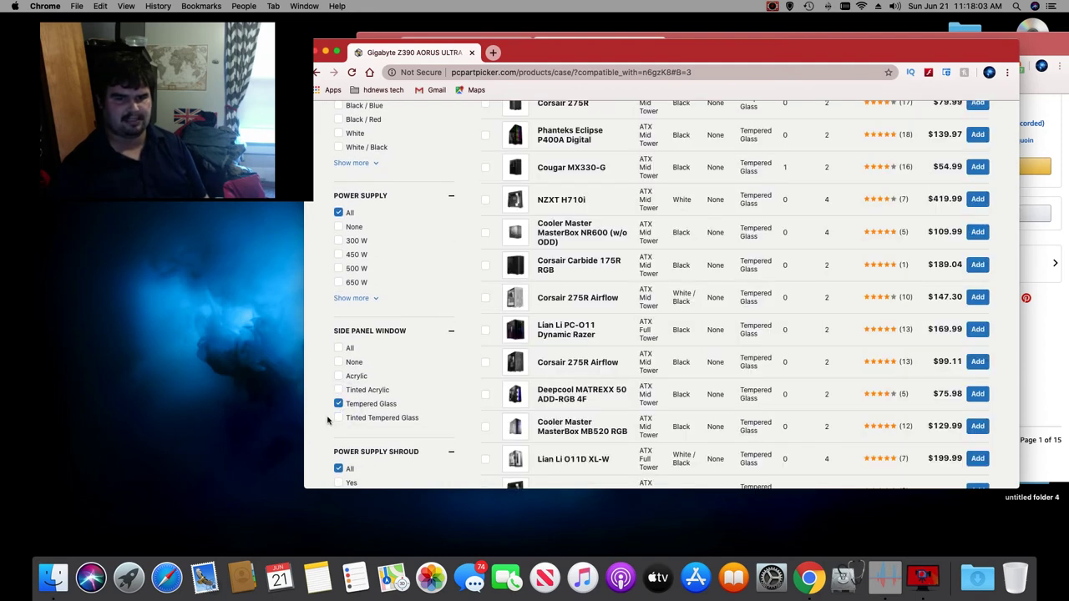
click(337, 417)
scroll(337, 421, down, 5)
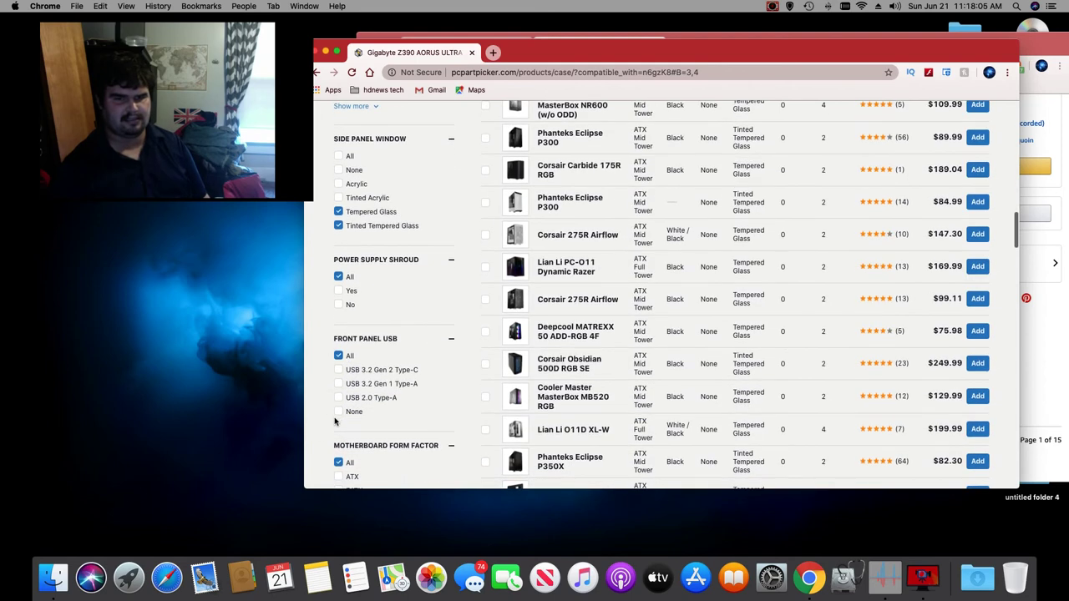
scroll(338, 433, down, 5)
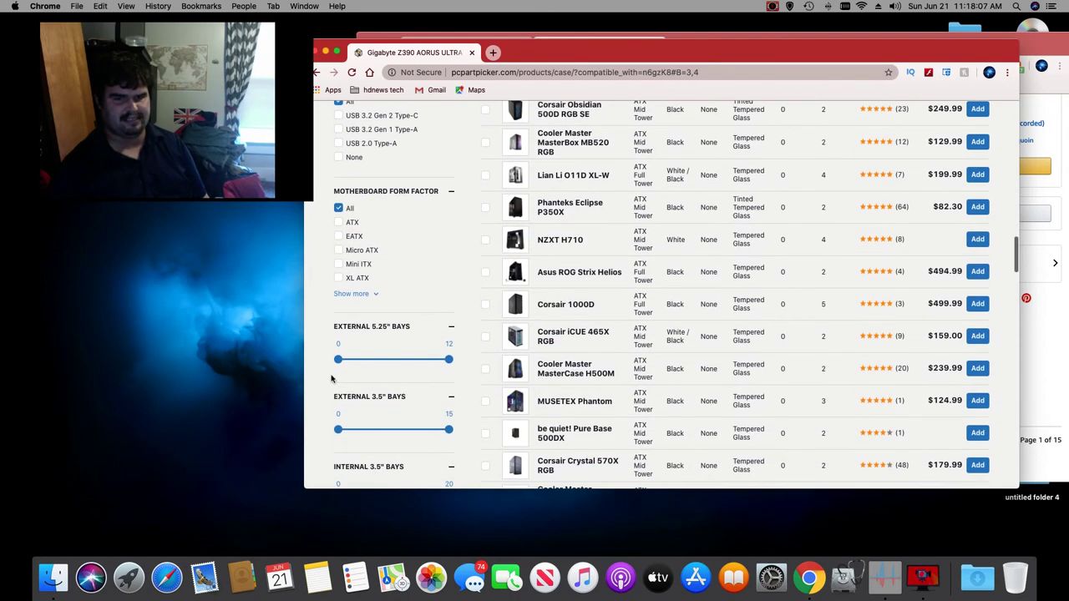
click(339, 357)
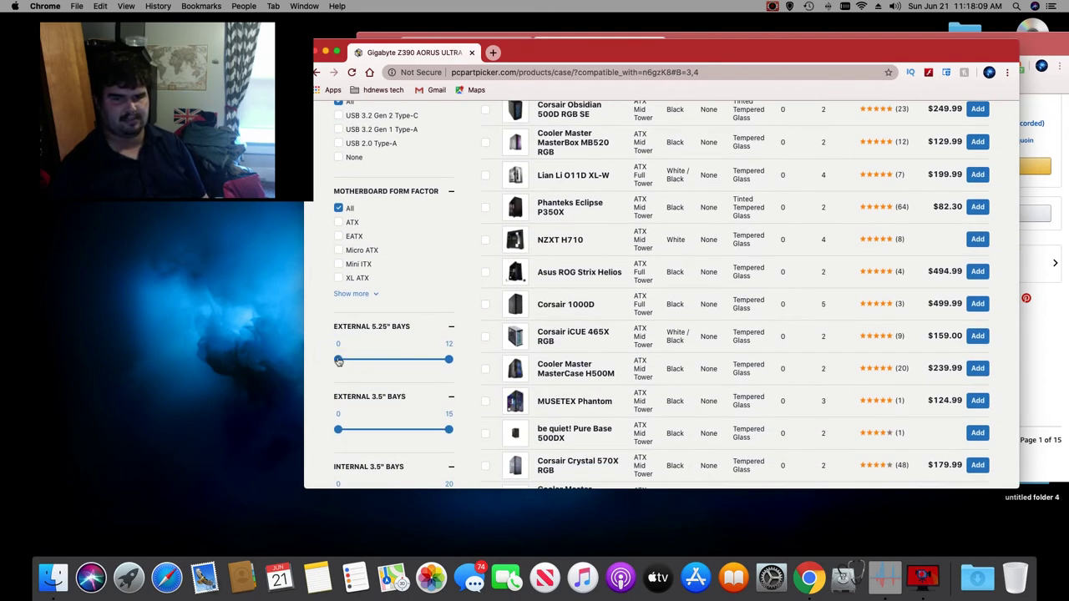
drag(338, 358, 357, 359)
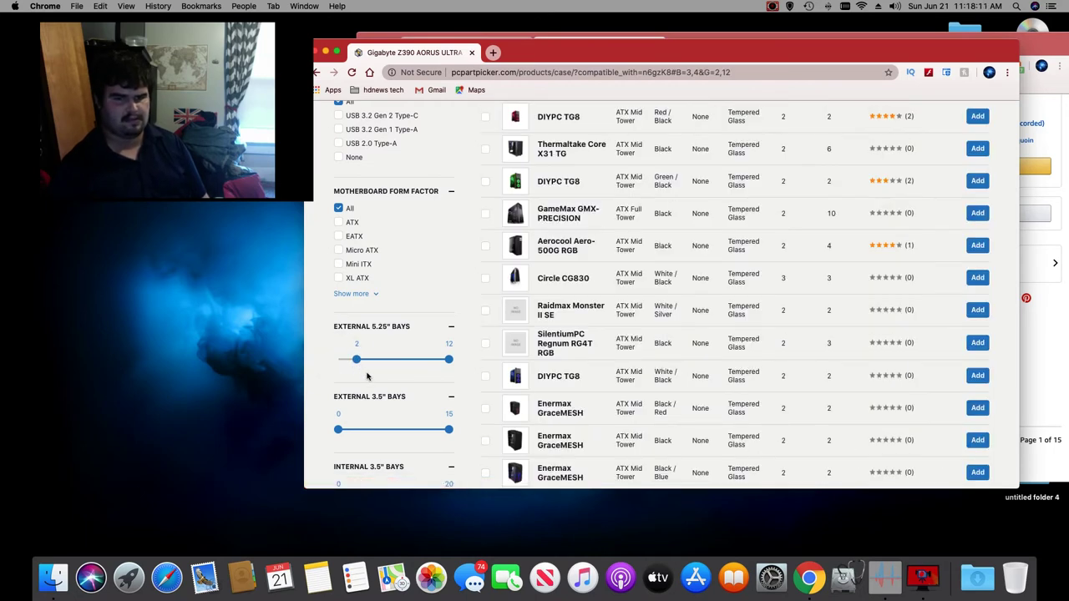
Step: Add the Fractal Design Define 7 XL Light case to the build
scroll(368, 380, down, 7)
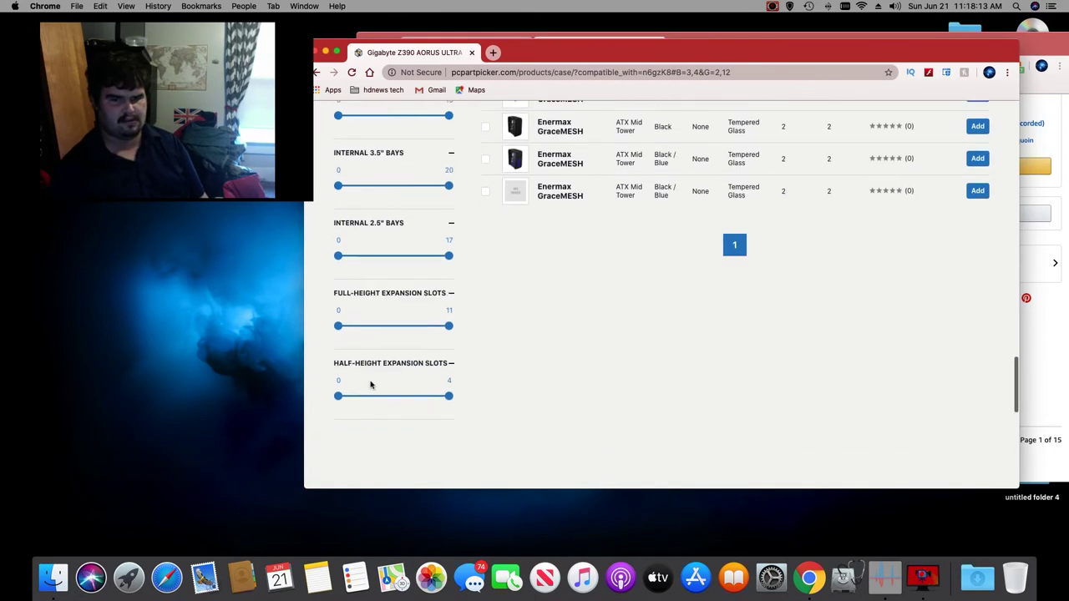
scroll(371, 384, up, 8)
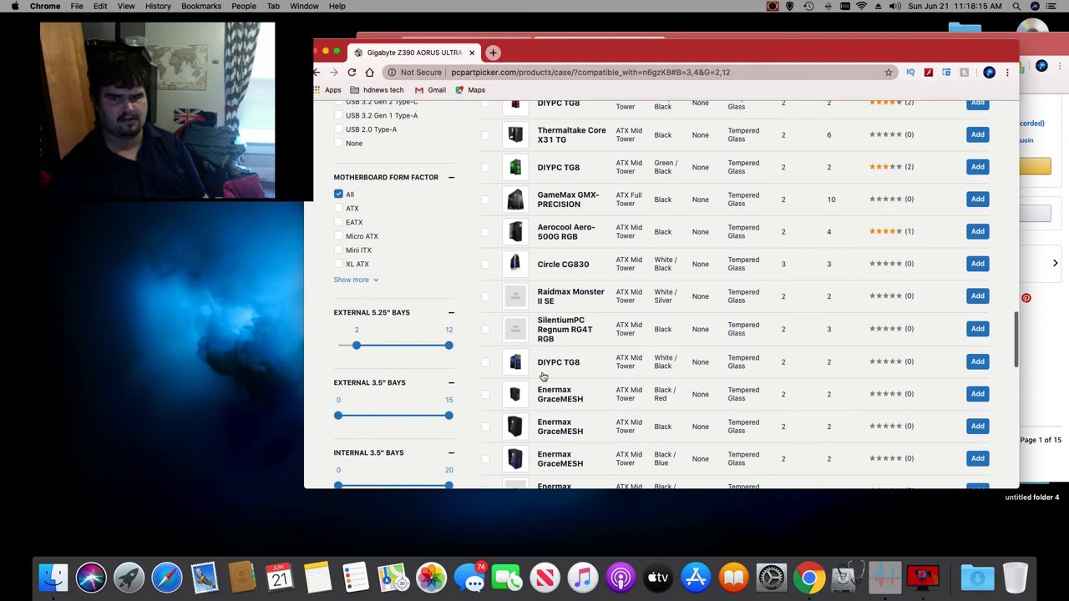
scroll(769, 368, up, 12)
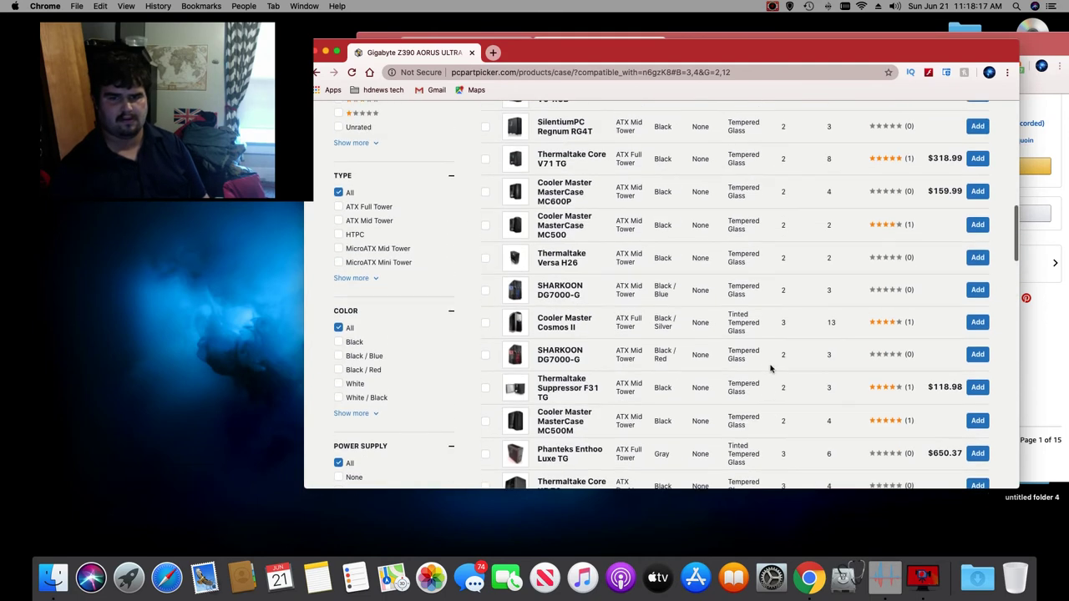
scroll(770, 369, up, 13)
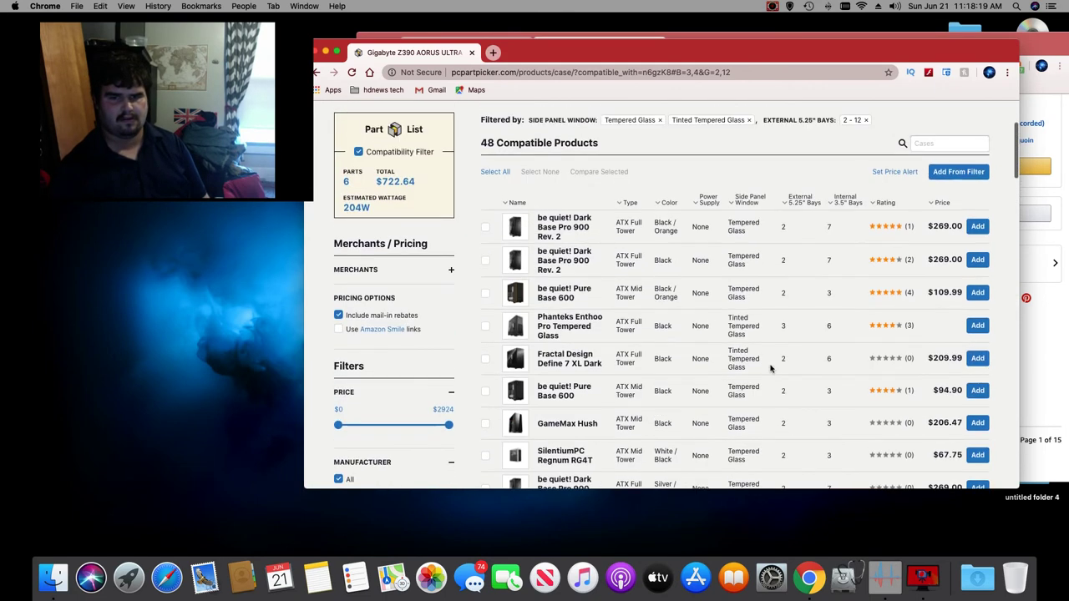
scroll(770, 369, down, 6)
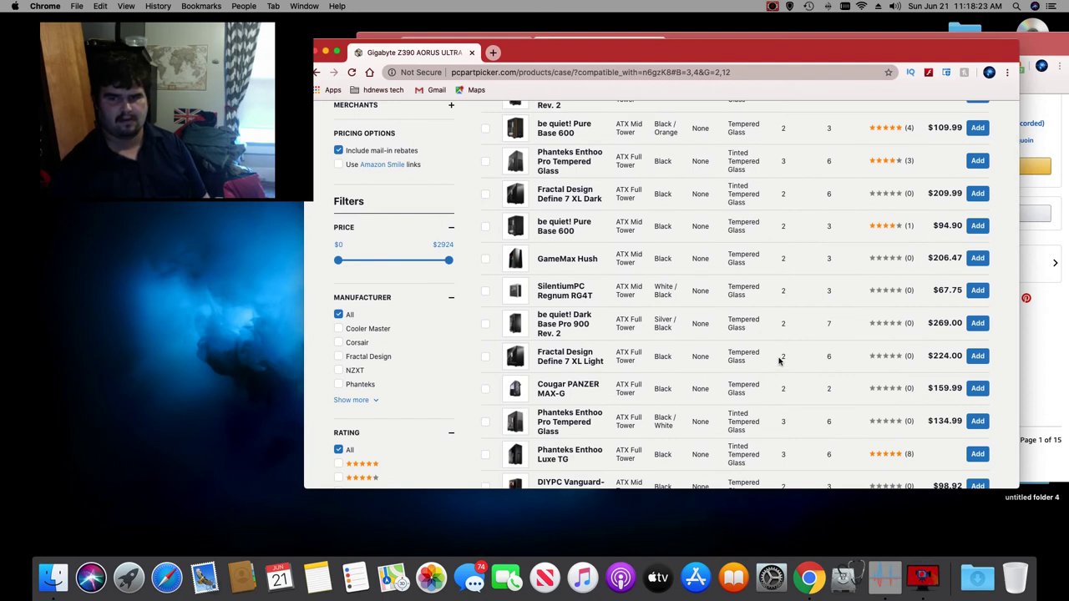
scroll(778, 361, up, 3)
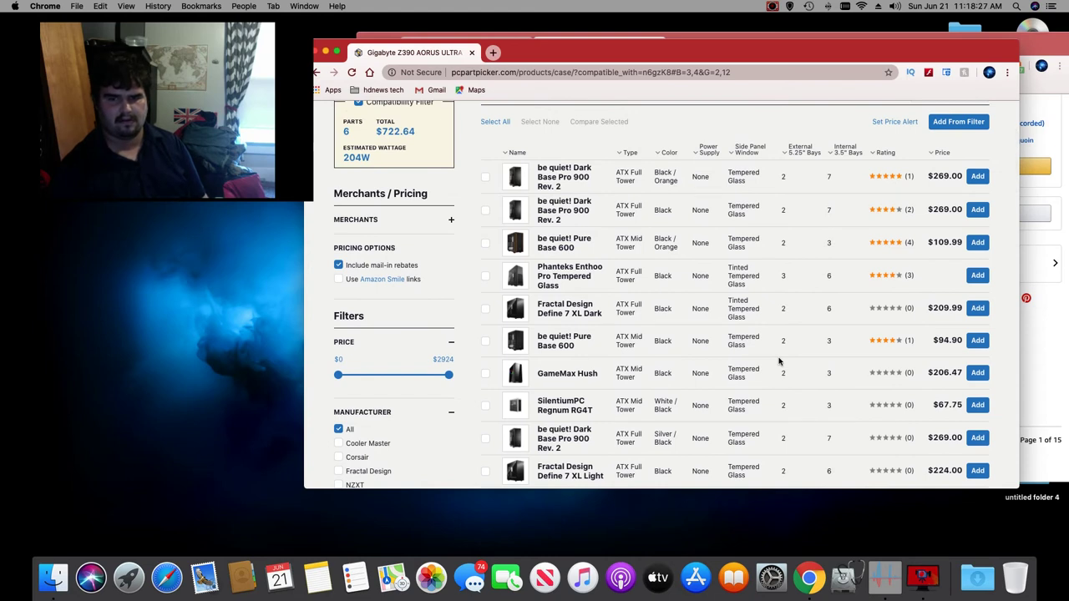
scroll(778, 361, down, 5)
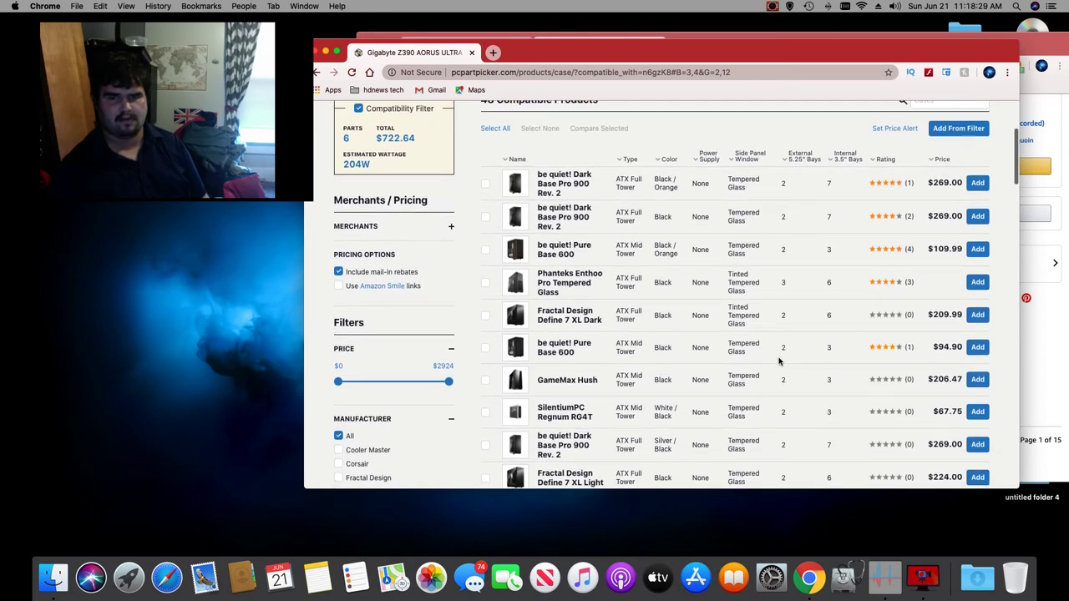
scroll(779, 360, down, 1)
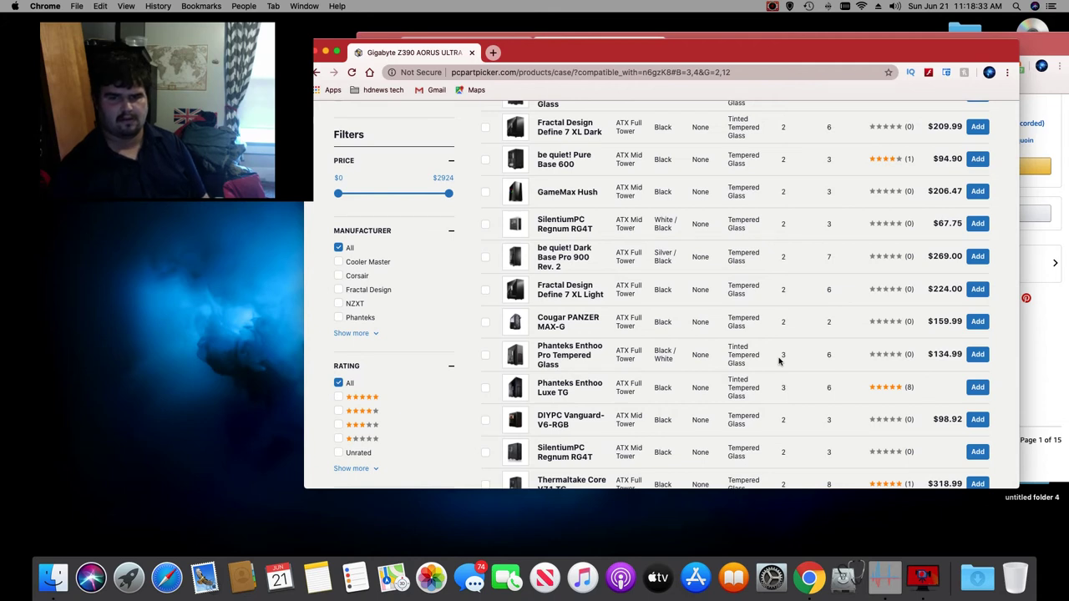
scroll(778, 360, up, 3)
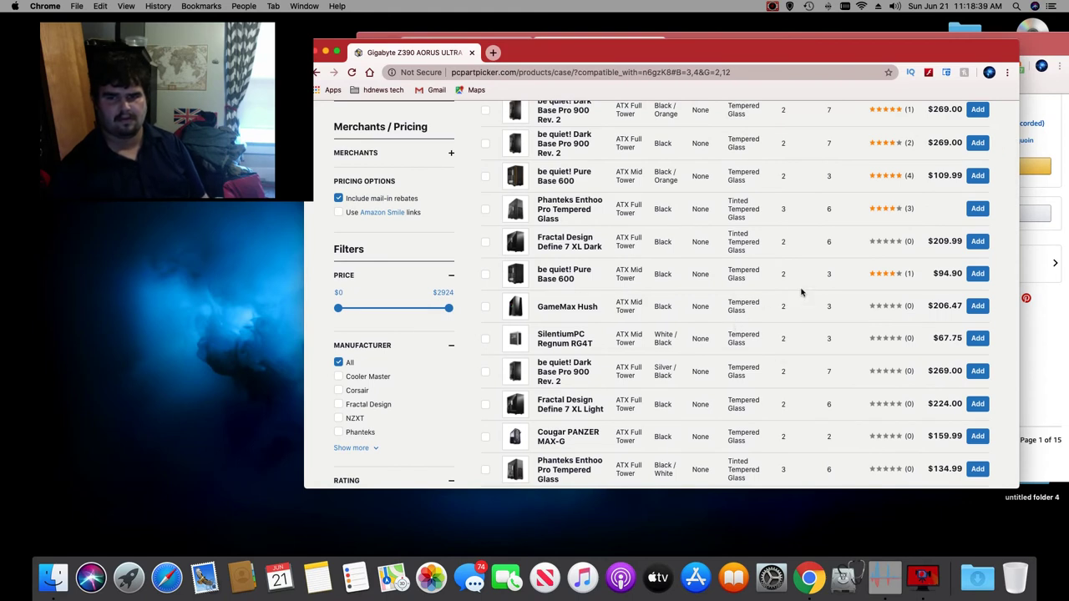
scroll(828, 309, down, 3)
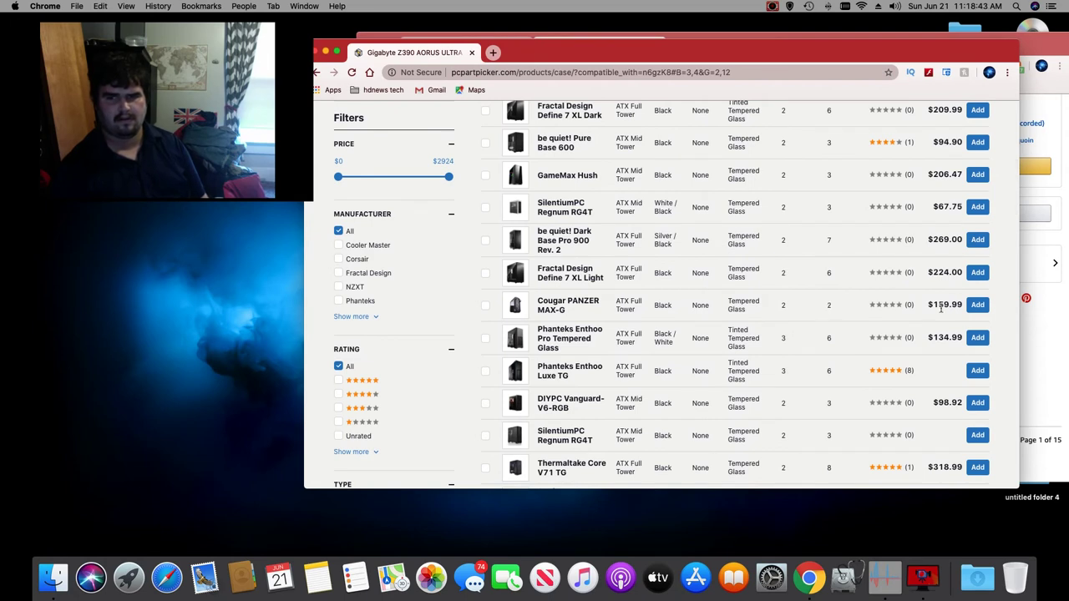
click(977, 273)
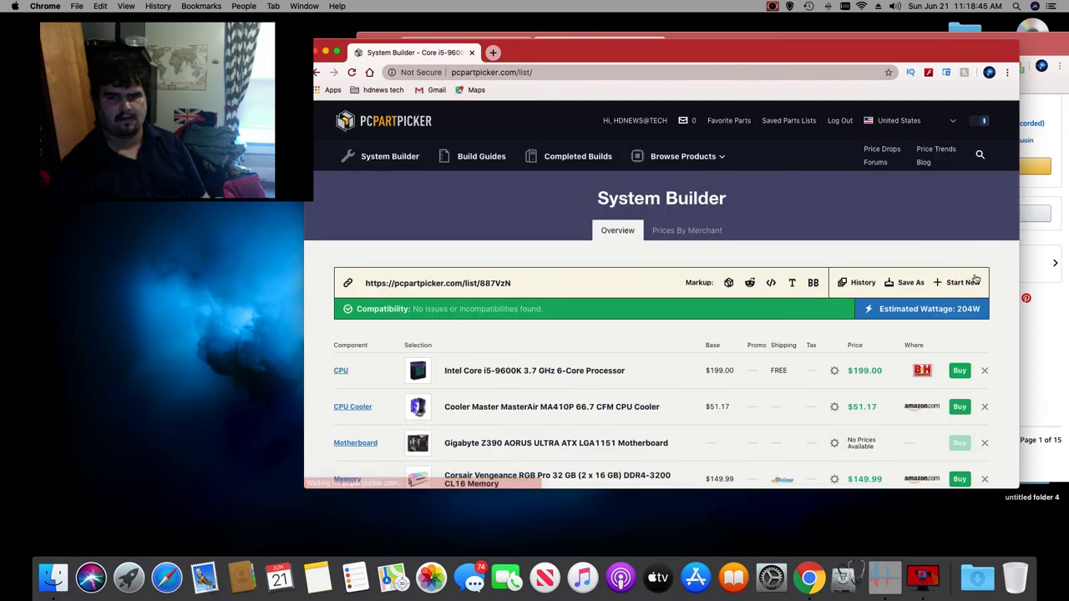
Step: Browse video cards for the build and expand the full Manufacturer list
scroll(828, 337, down, 8)
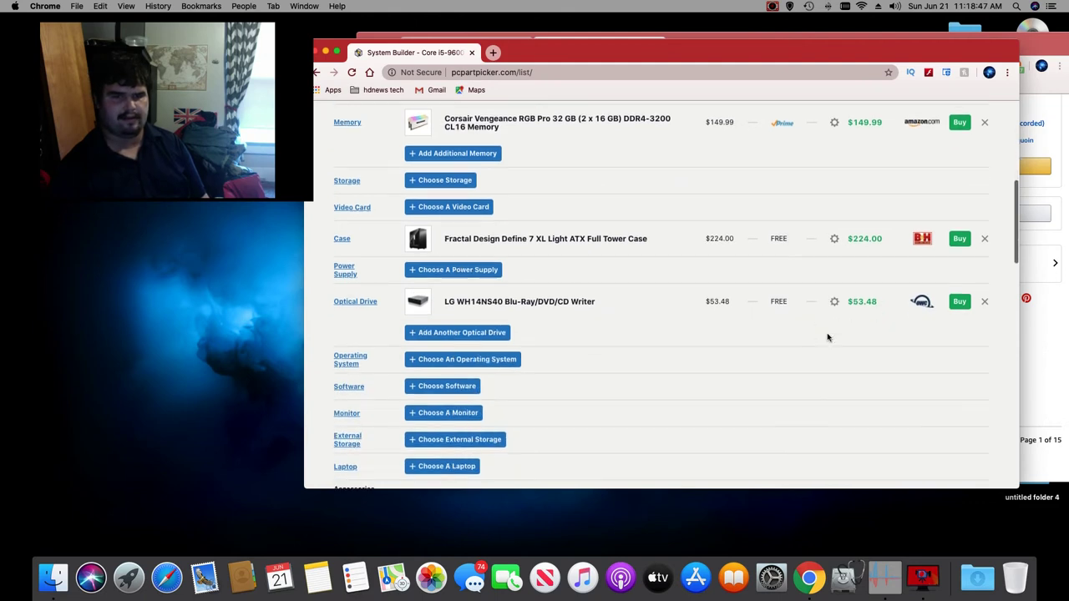
scroll(828, 337, up, 2)
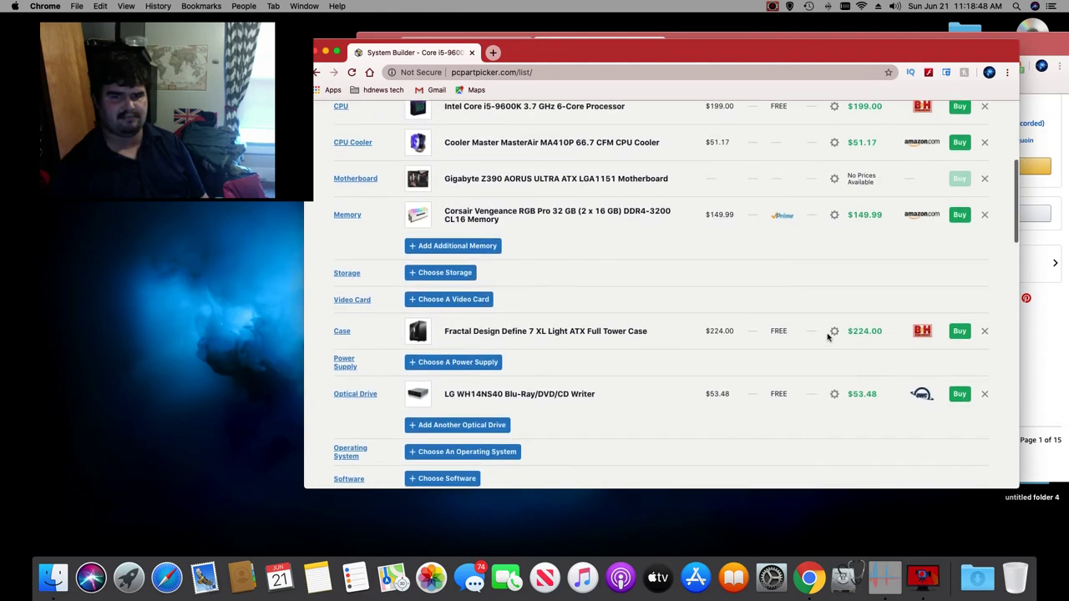
click(443, 300)
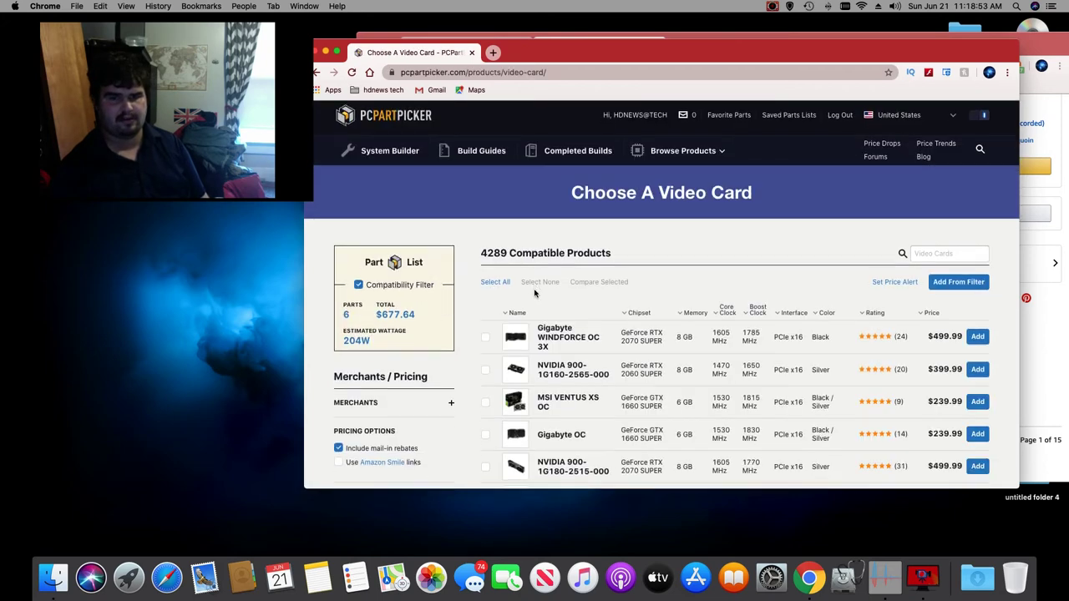
scroll(517, 292, down, 5)
scroll(536, 294, down, 8)
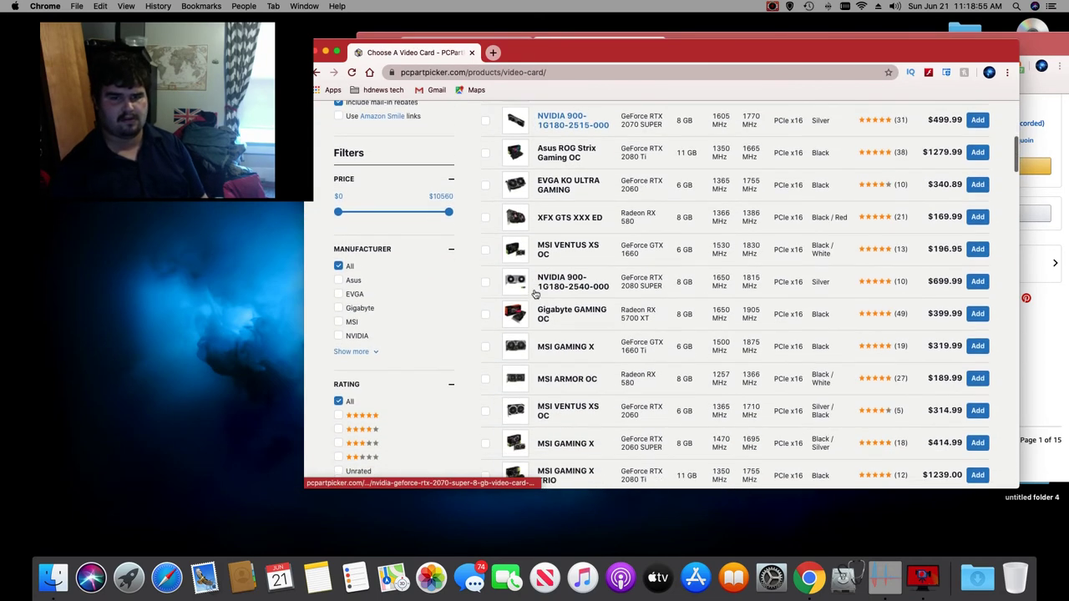
scroll(399, 284, down, 2)
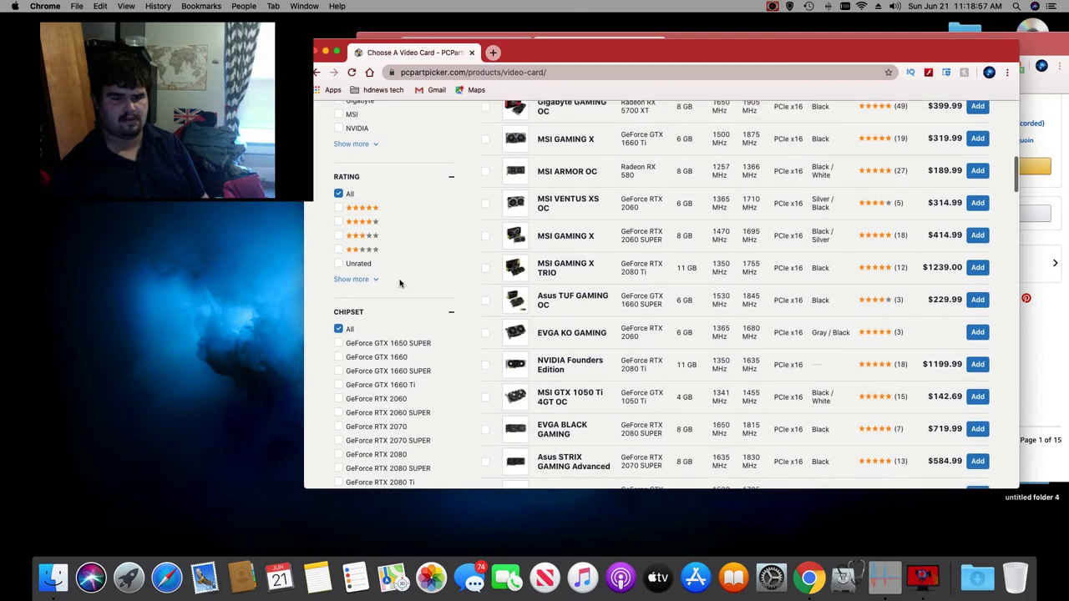
scroll(393, 280, up, 3)
click(357, 268)
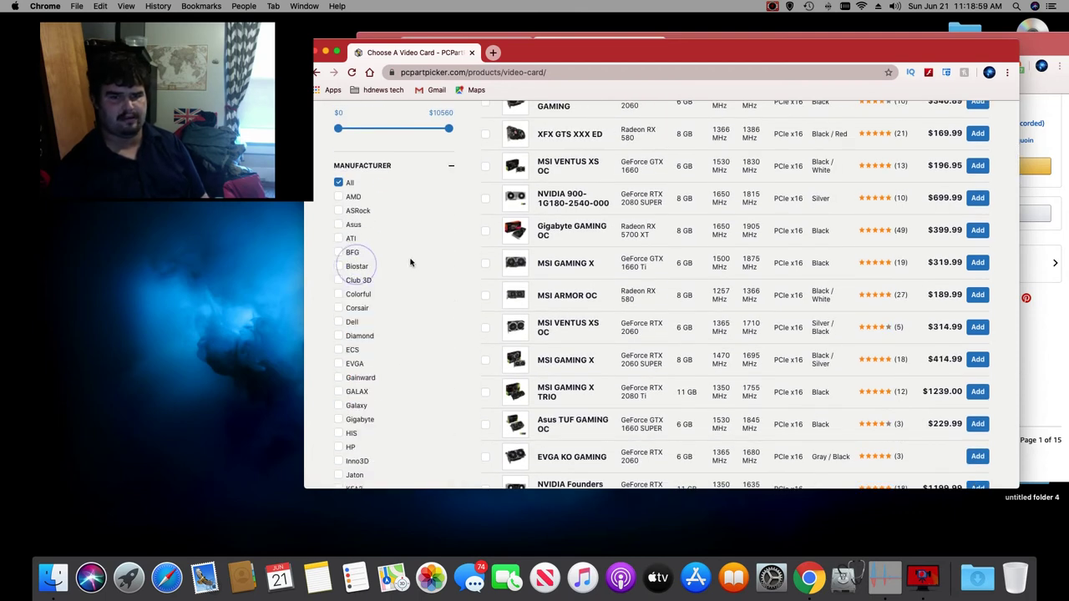
Step: Filter the video cards to the Radeon RX 580 chipset and review the 56 results
scroll(374, 267, down, 10)
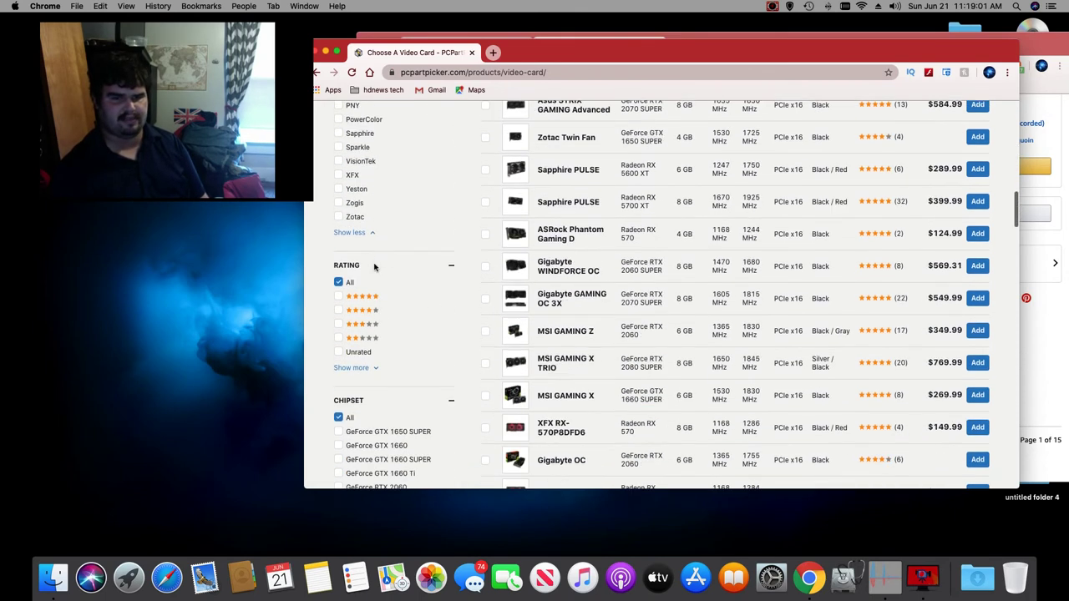
scroll(375, 267, down, 3)
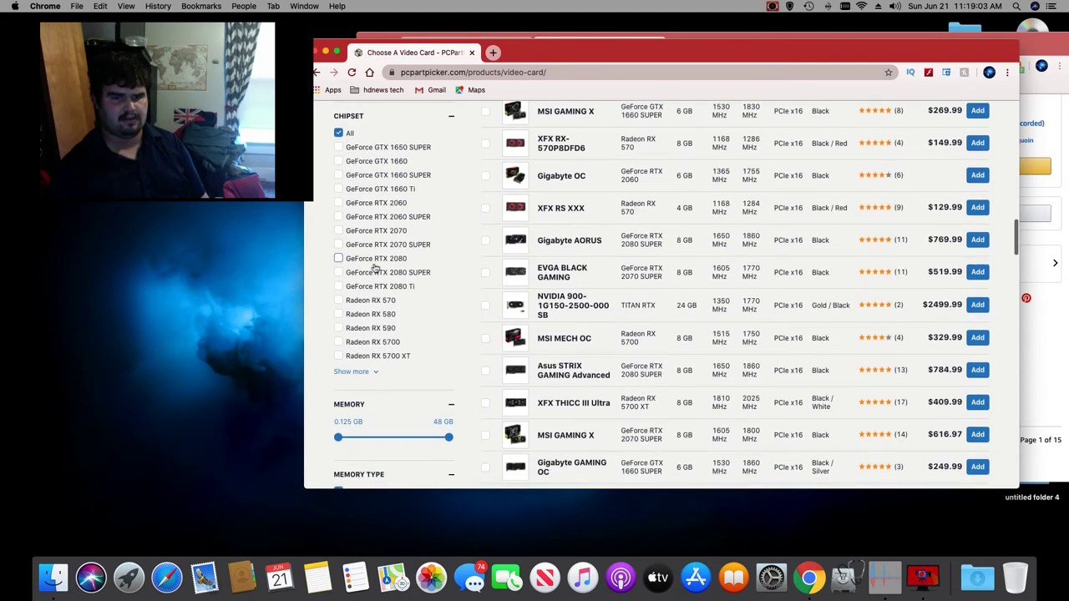
click(339, 314)
scroll(422, 193, up, 6)
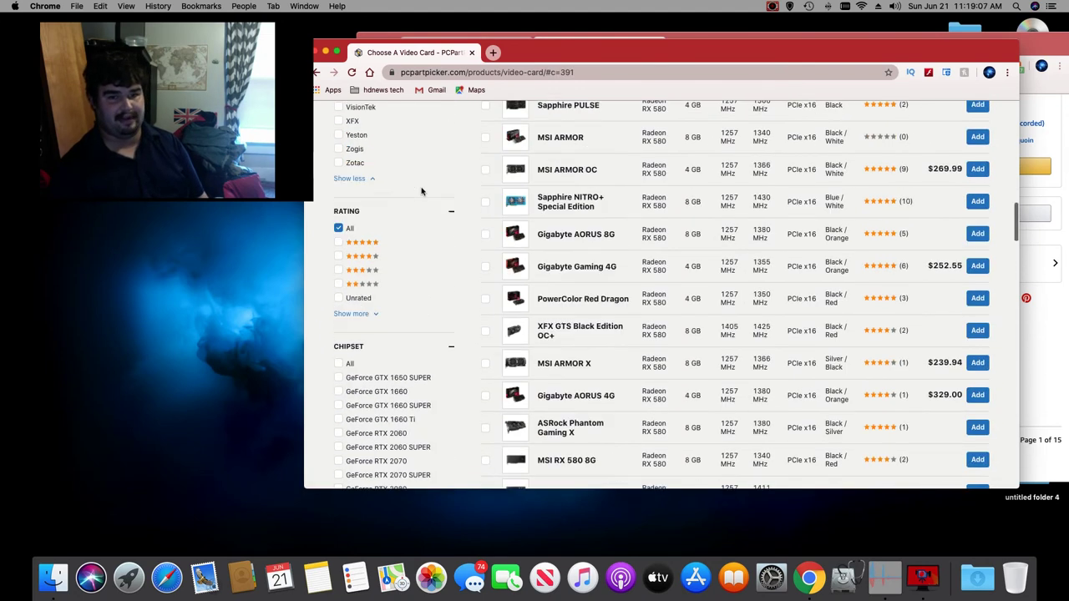
scroll(422, 194, up, 8)
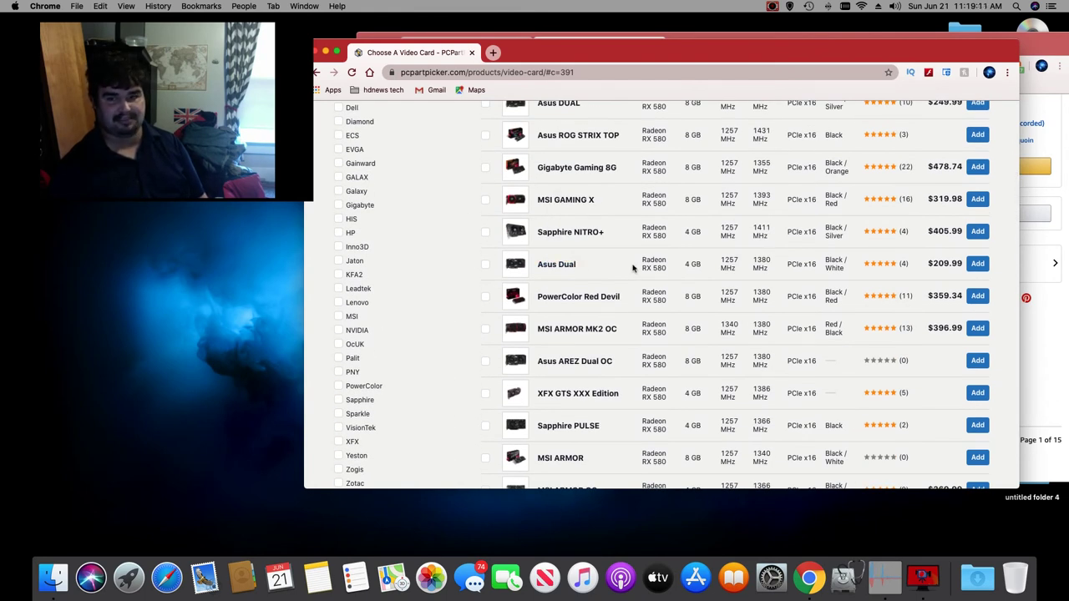
scroll(633, 268, up, 10)
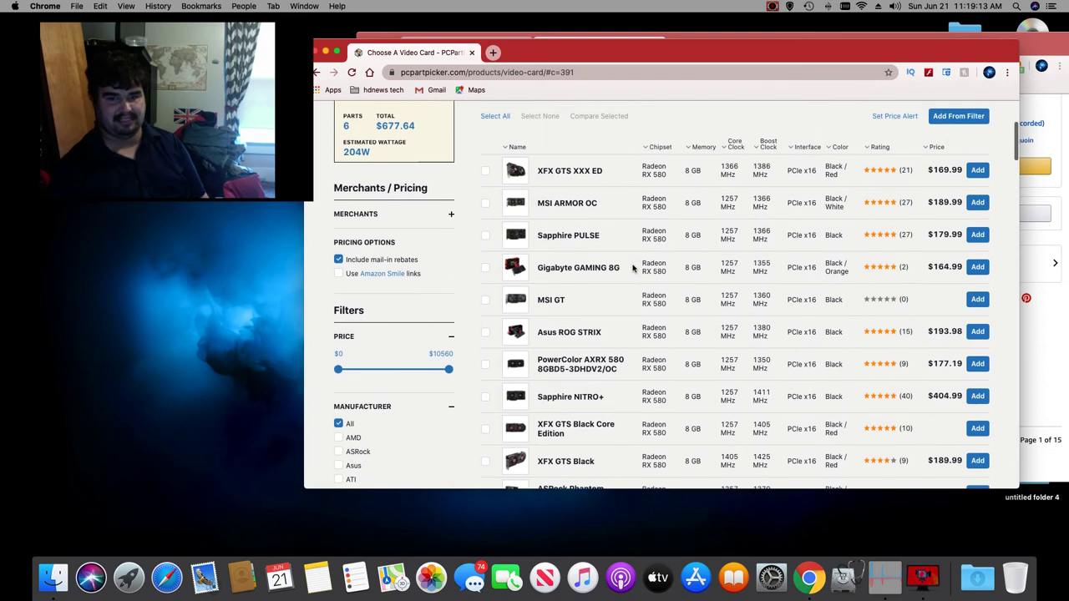
scroll(632, 267, up, 3)
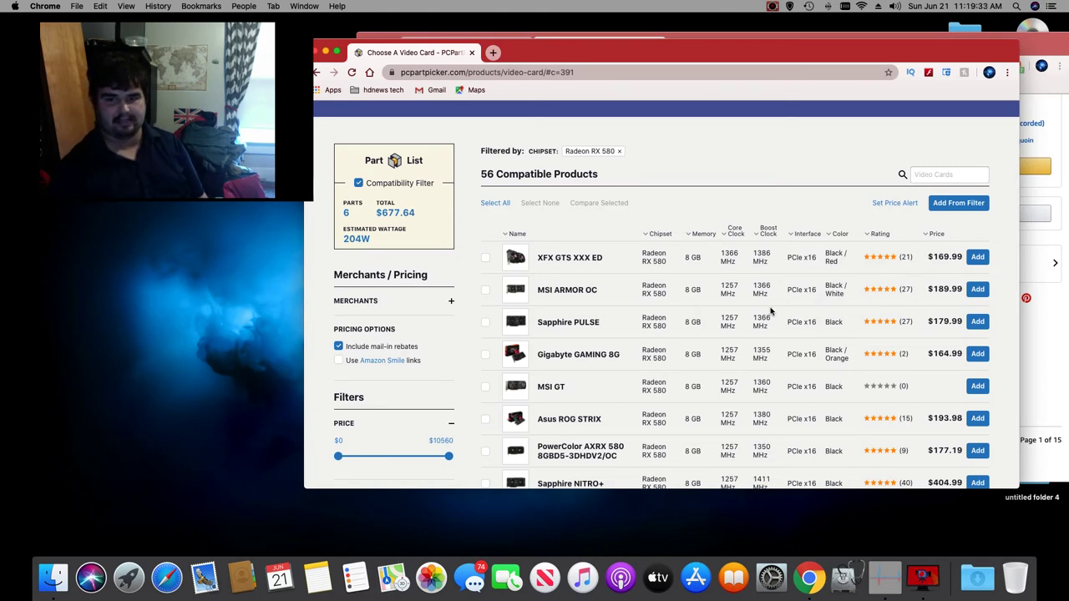
scroll(468, 371, down, 15)
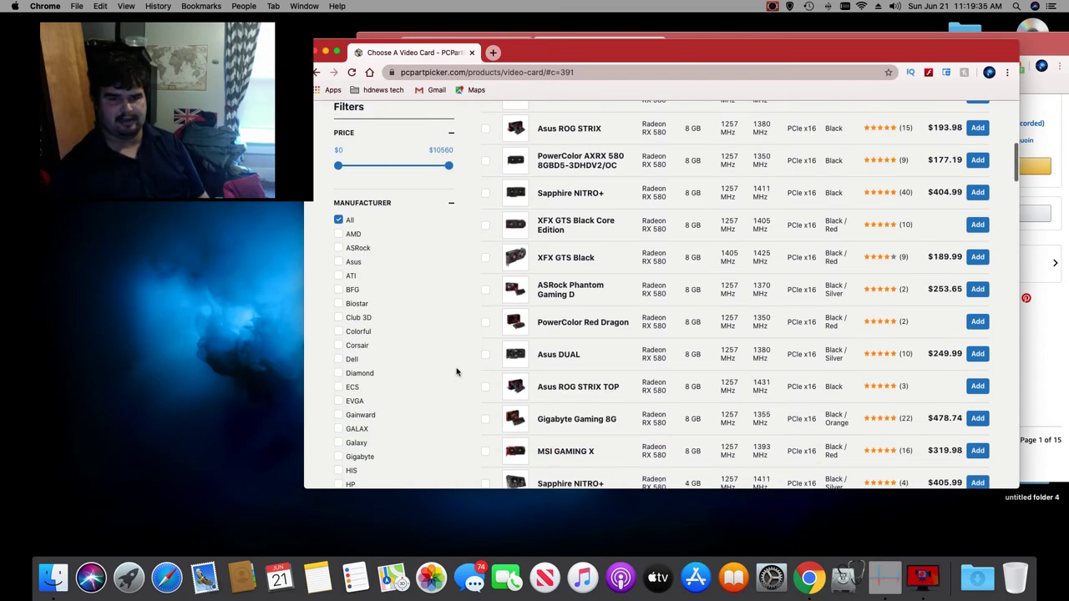
scroll(457, 372, down, 10)
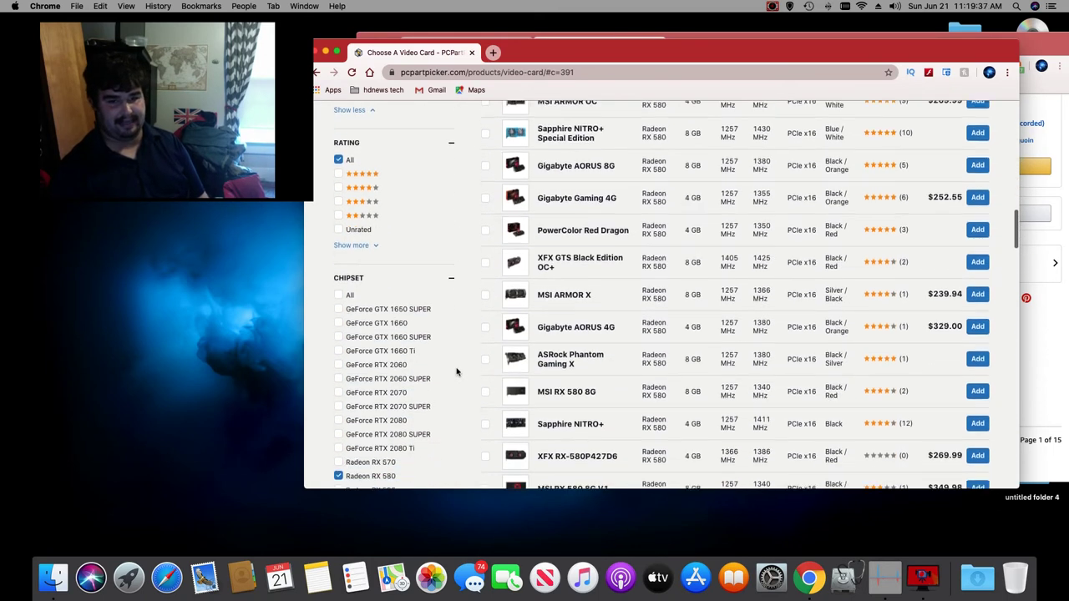
scroll(457, 372, down, 1)
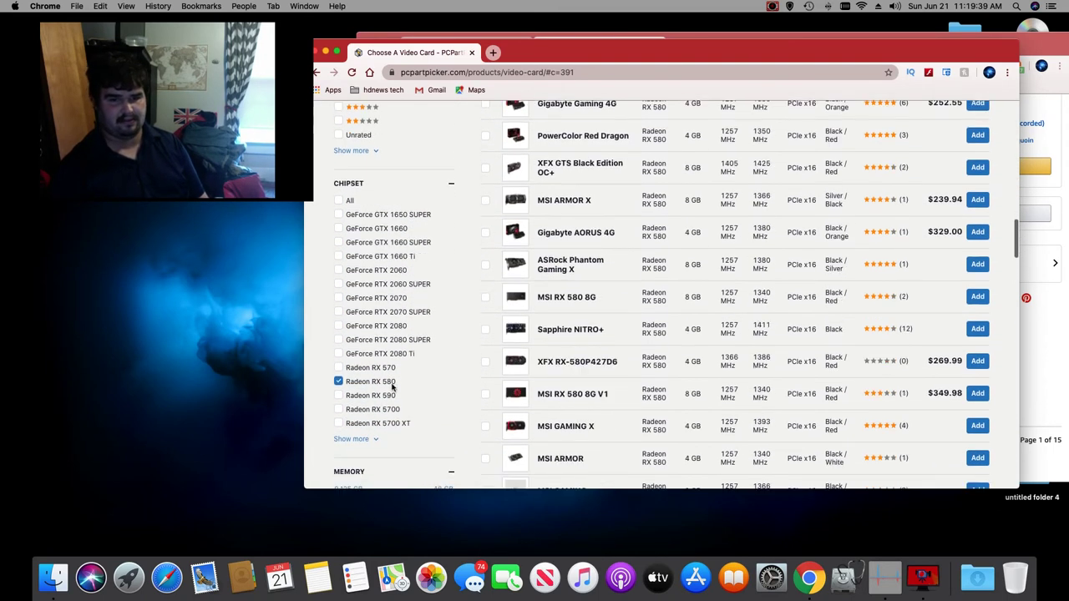
Step: Switch the chipset filter from Radeon RX 580 to RX 590 and add the XFX RX 590 FATBOY OC+
click(338, 396)
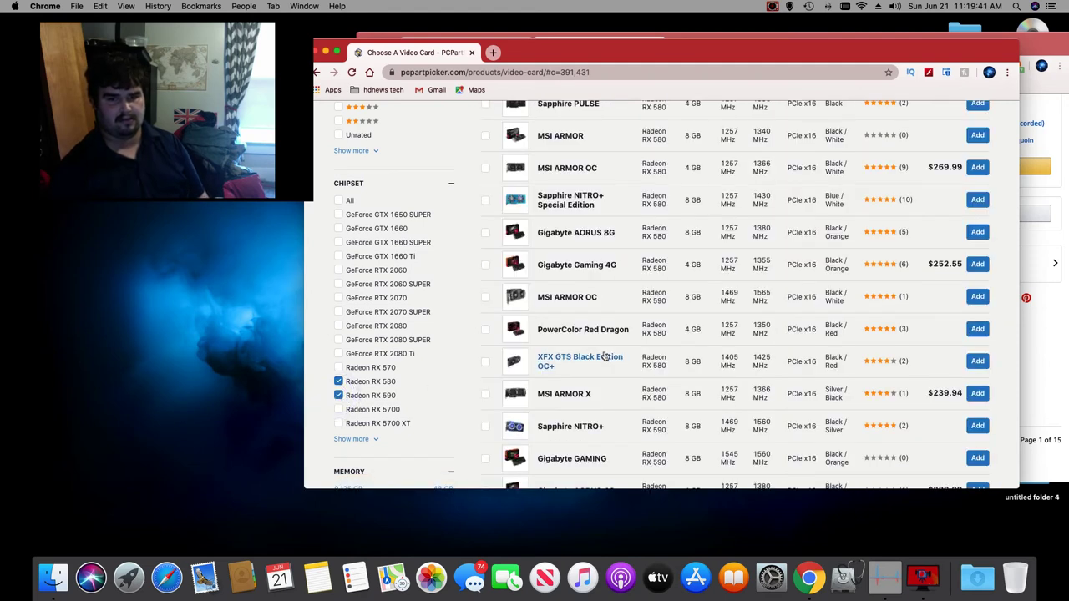
click(338, 461)
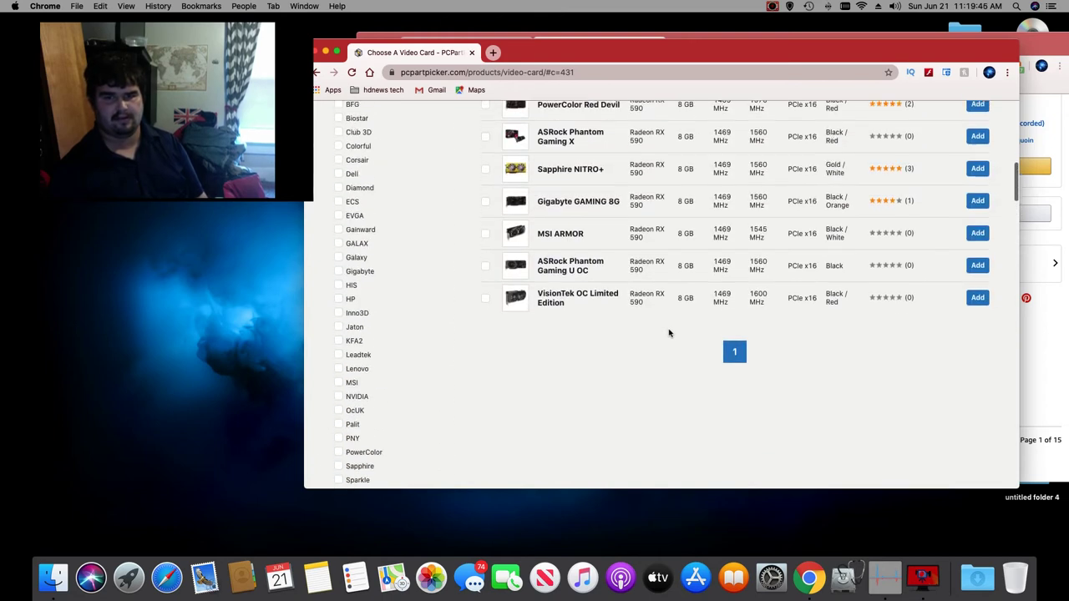
scroll(668, 333, up, 10)
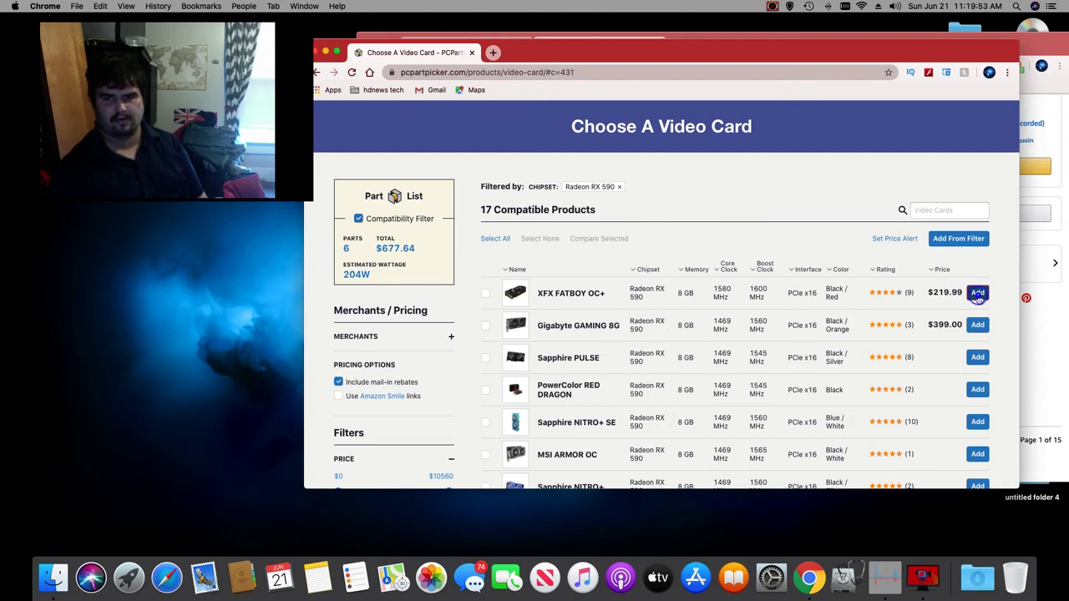
click(978, 294)
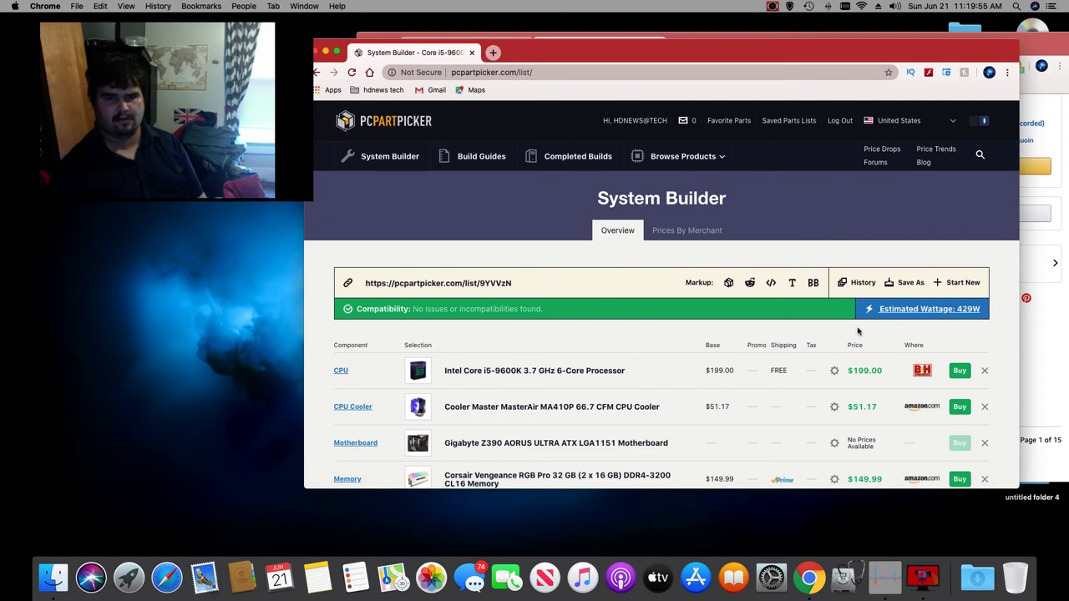
Step: Review the build, now totalling $897.63, and slide the part list aside to reveal the Amazon page
scroll(857, 331, down, 15)
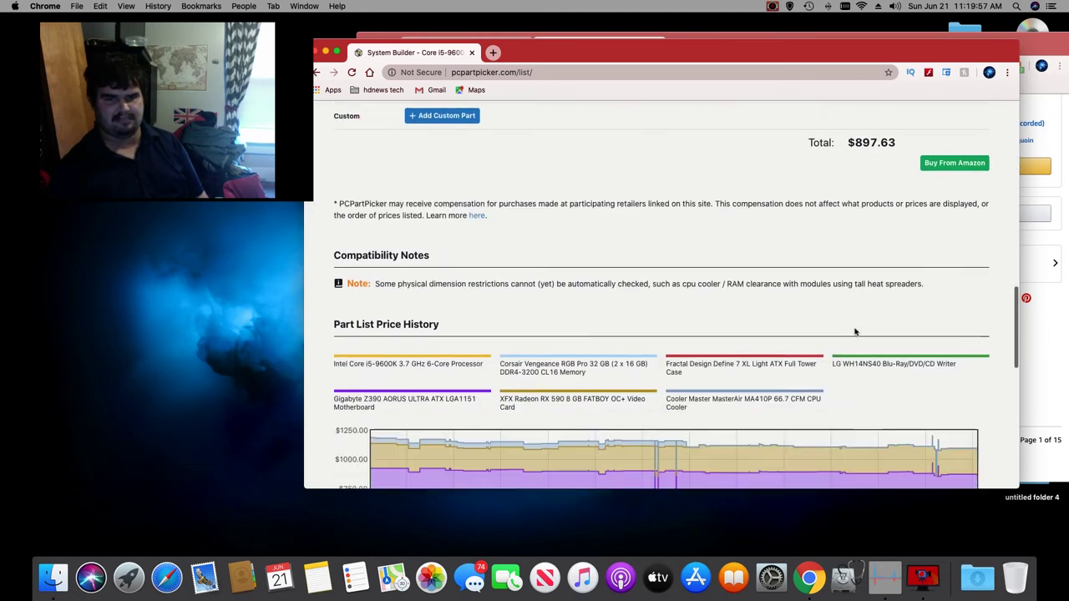
scroll(855, 332, down, 6)
scroll(855, 331, up, 12)
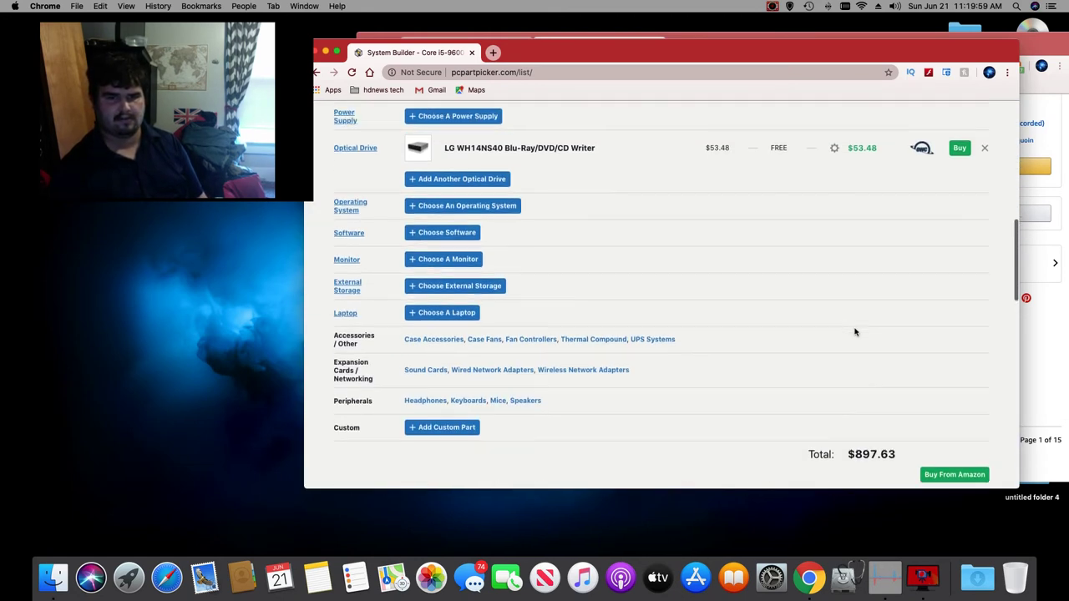
scroll(854, 331, down, 2)
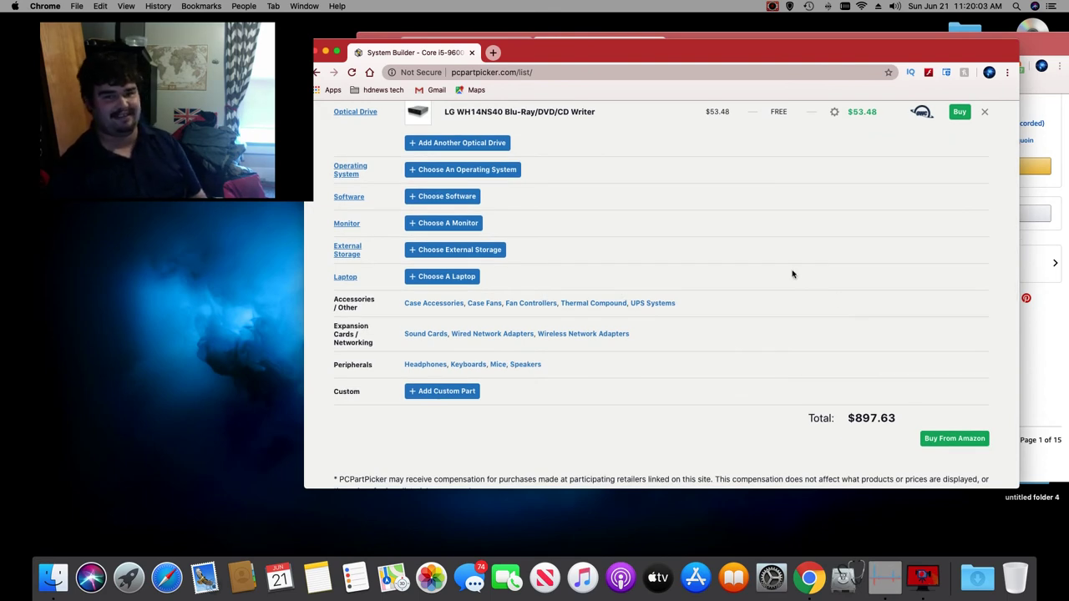
scroll(792, 274, up, 10)
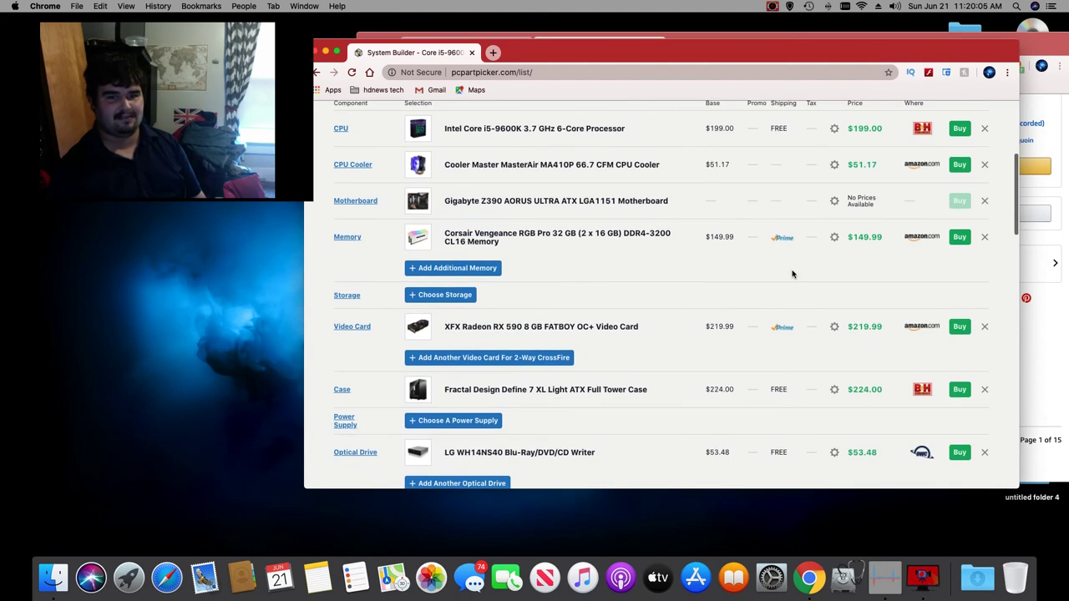
scroll(793, 274, up, 3)
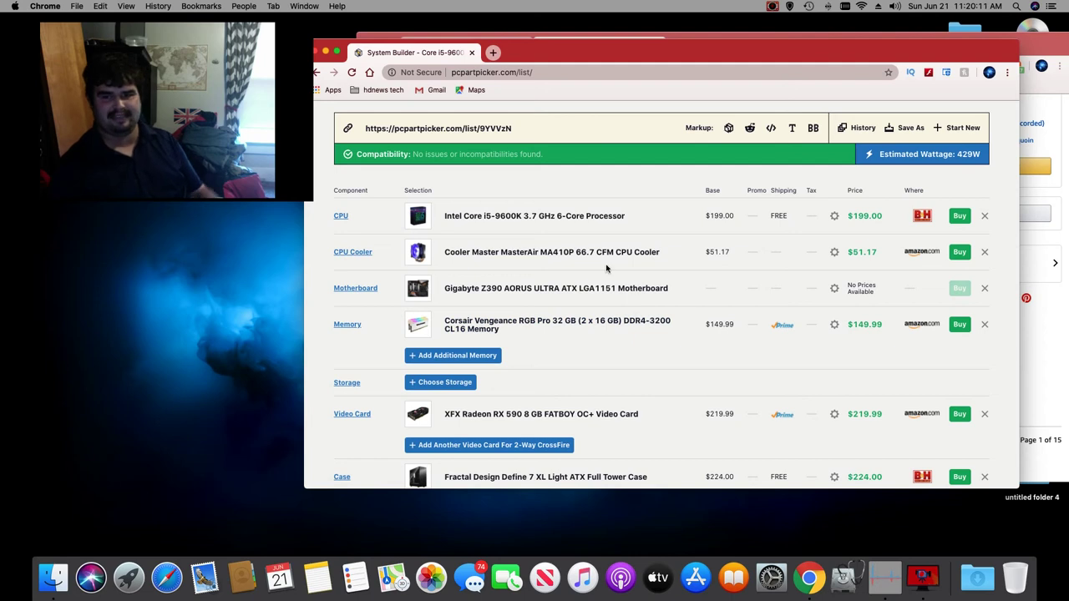
scroll(606, 268, down, 4)
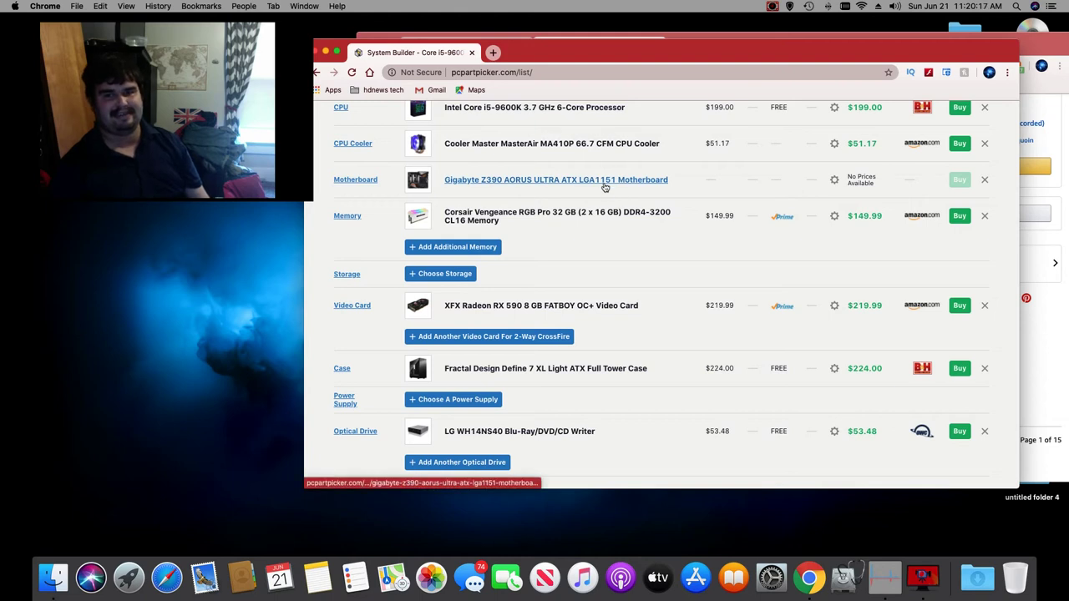
scroll(849, 199, down, 10)
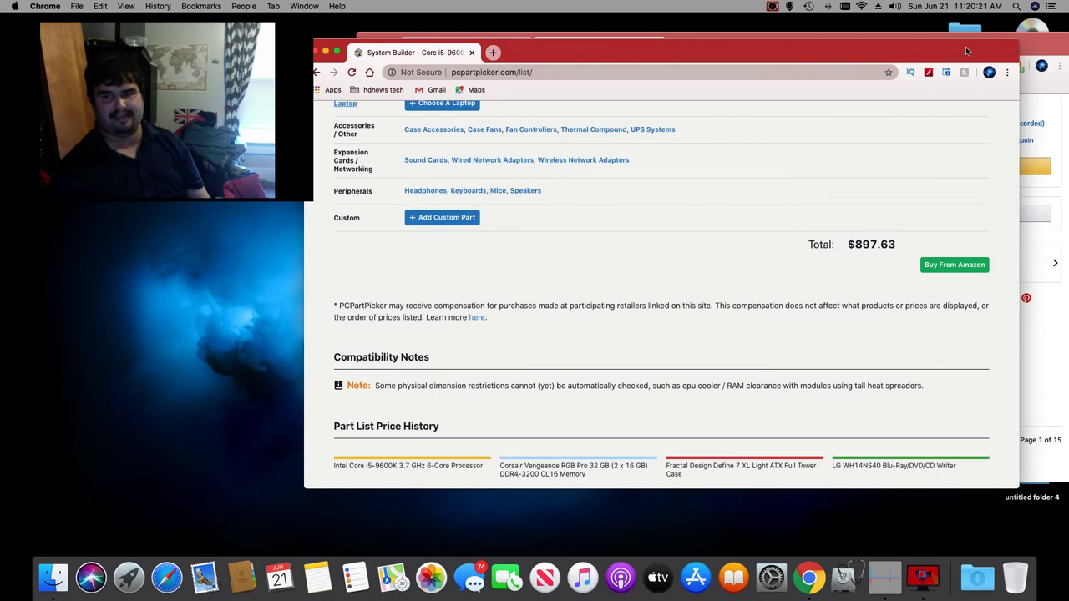
drag(965, 47, 600, 46)
Step: Move the PCPartPicker window aside and bring the Amazon motherboard browser window forward
scroll(913, 198, up, 3)
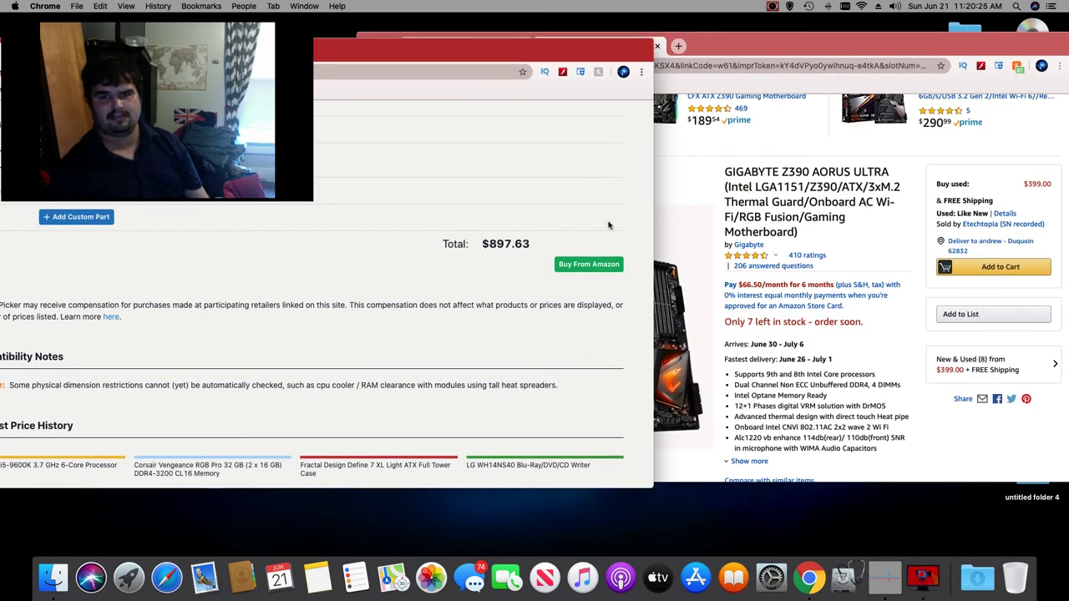
drag(435, 52, 705, 40)
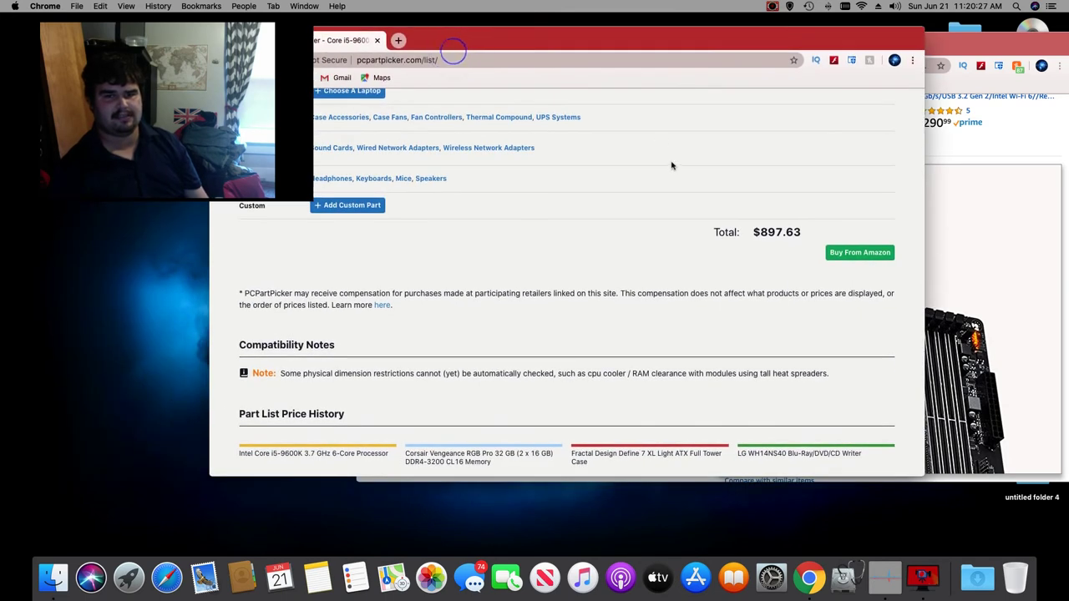
scroll(673, 166, up, 10)
scroll(674, 166, up, 5)
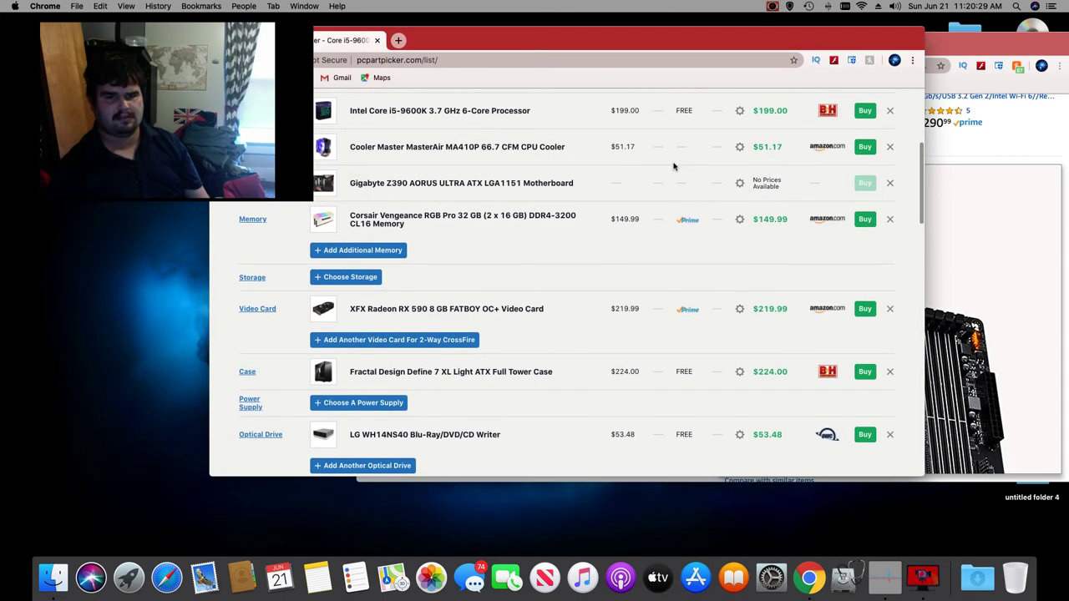
scroll(673, 166, up, 1)
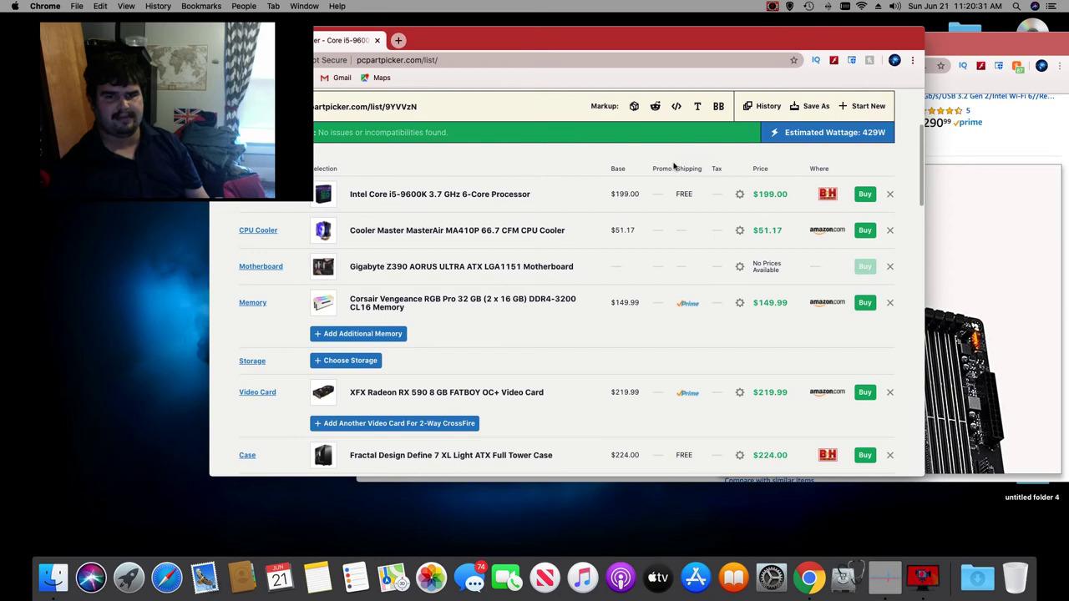
key(super+grave)
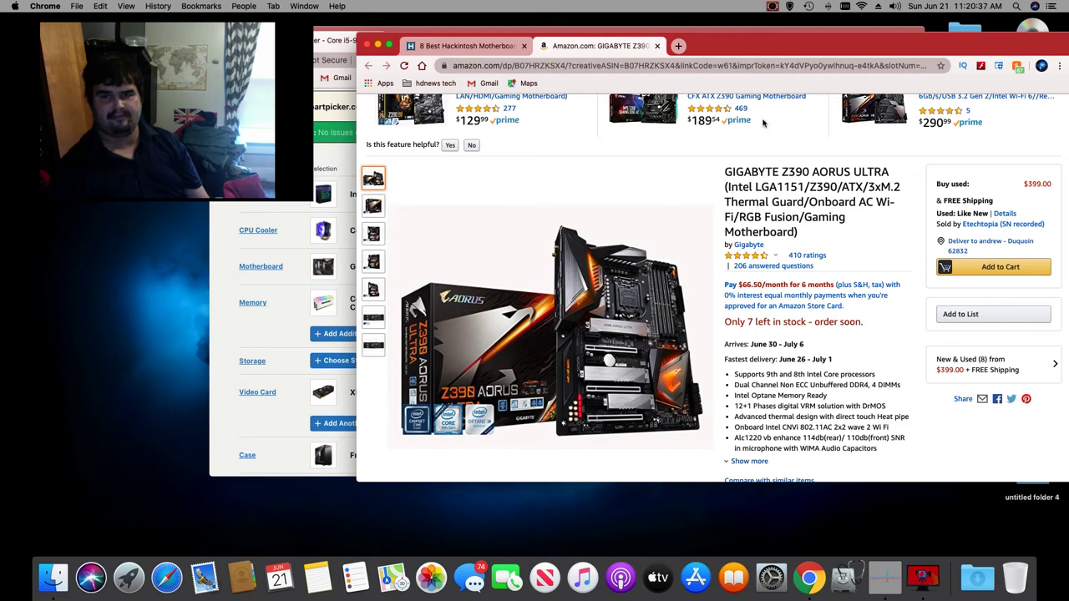
Step: Check the Z390 AORUS ULTRA entry on the hackint0sh.org tab, then minimise that browser window
click(455, 47)
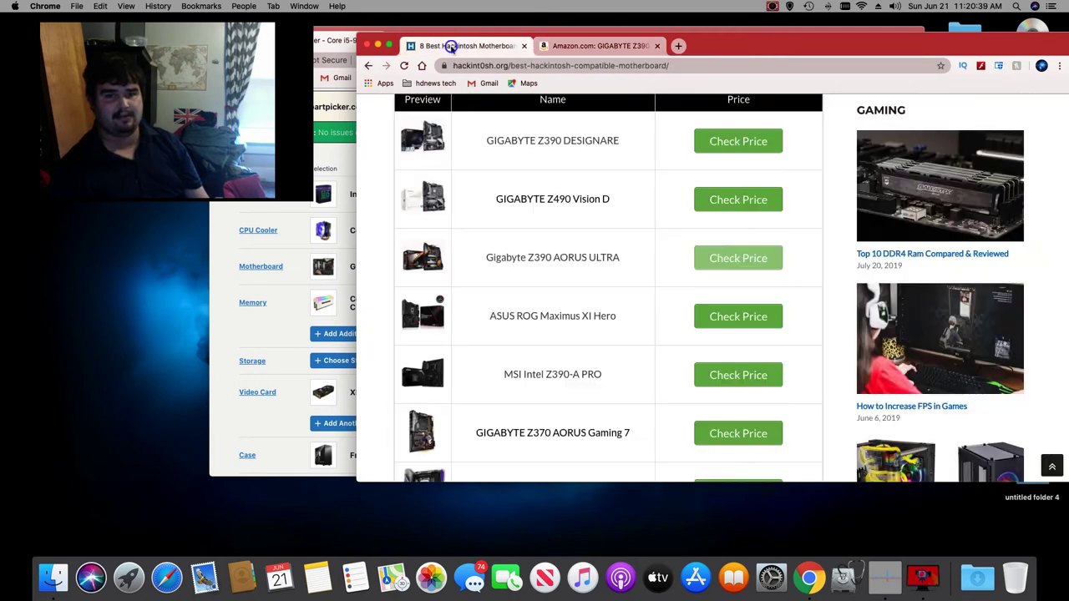
scroll(627, 314, down, 10)
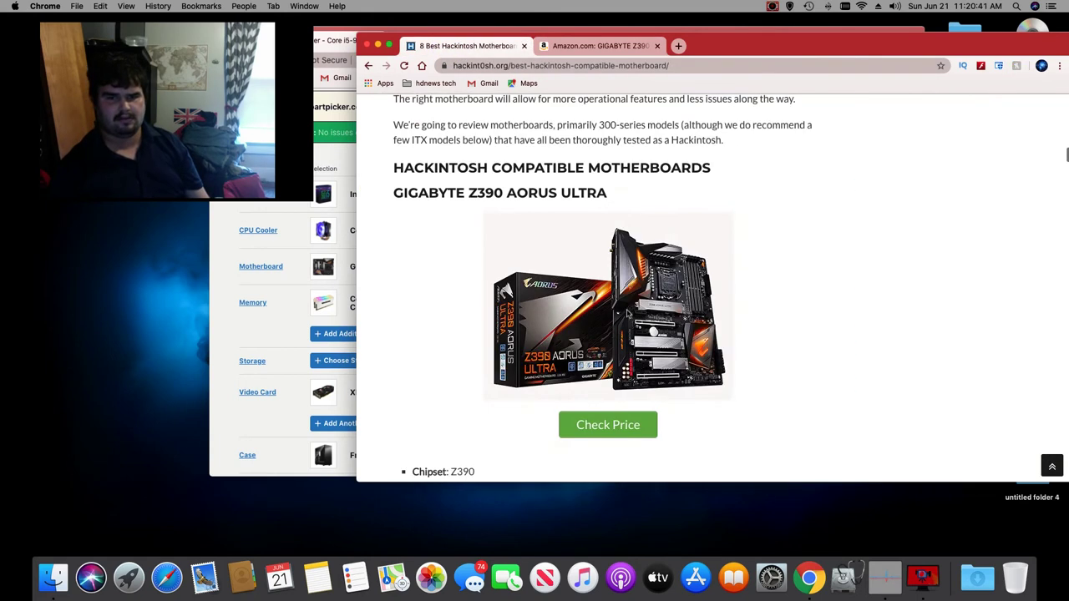
scroll(627, 314, up, 3)
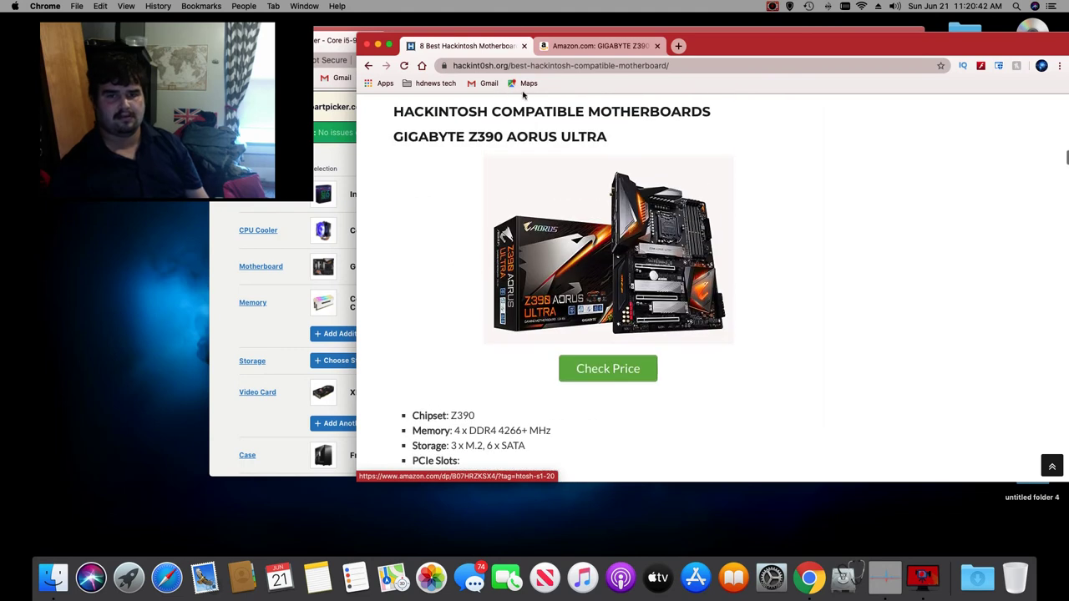
click(378, 45)
Step: Save a manually entered price of 399 for the motherboard in its part price settings
scroll(573, 357, up, 2)
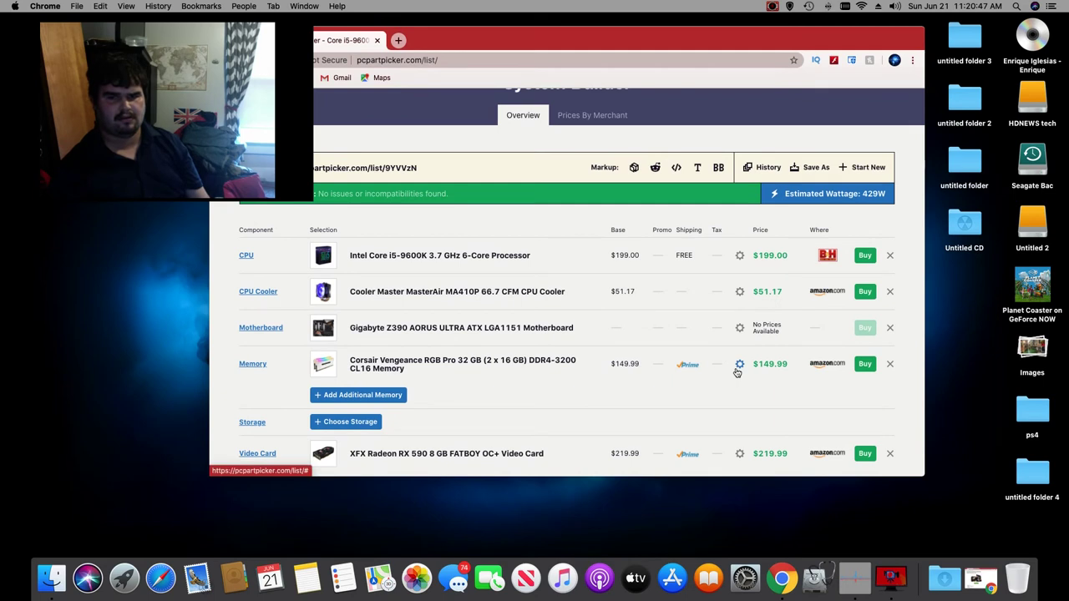
scroll(725, 376, down, 1)
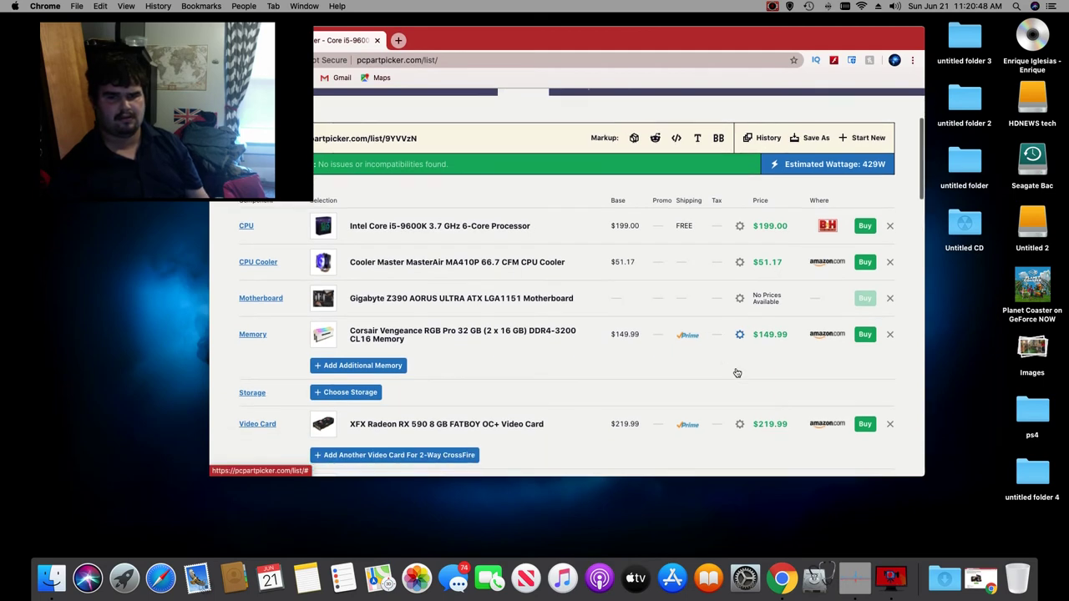
click(755, 296)
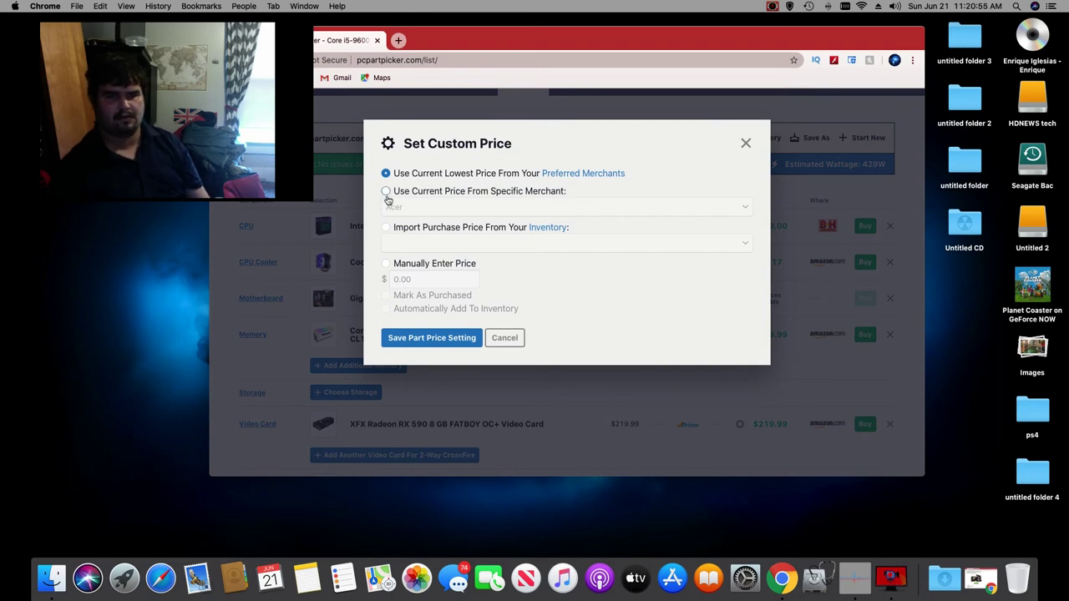
click(389, 264)
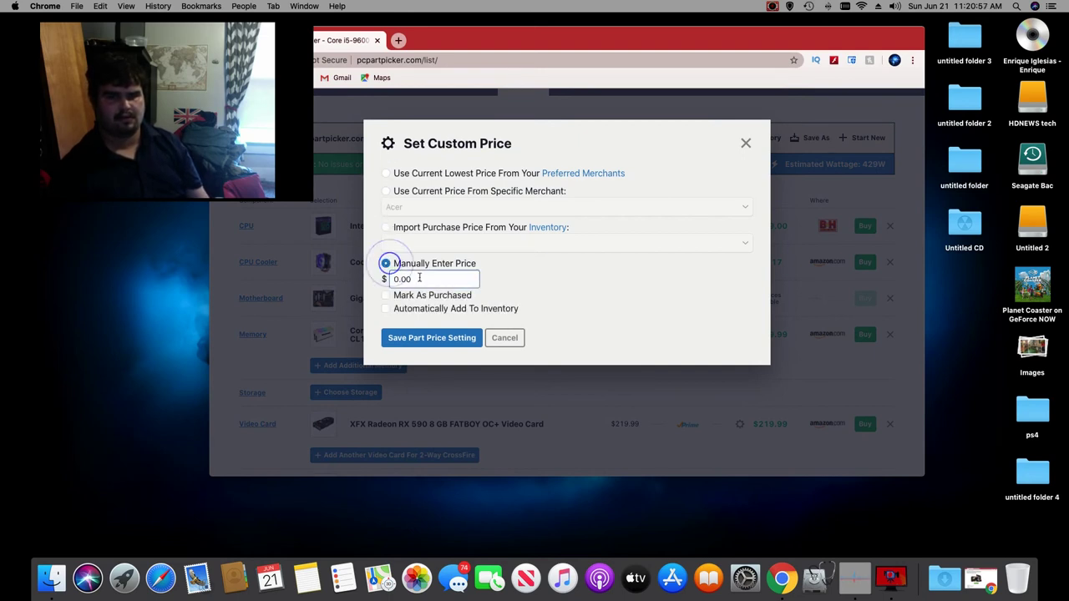
click(410, 278)
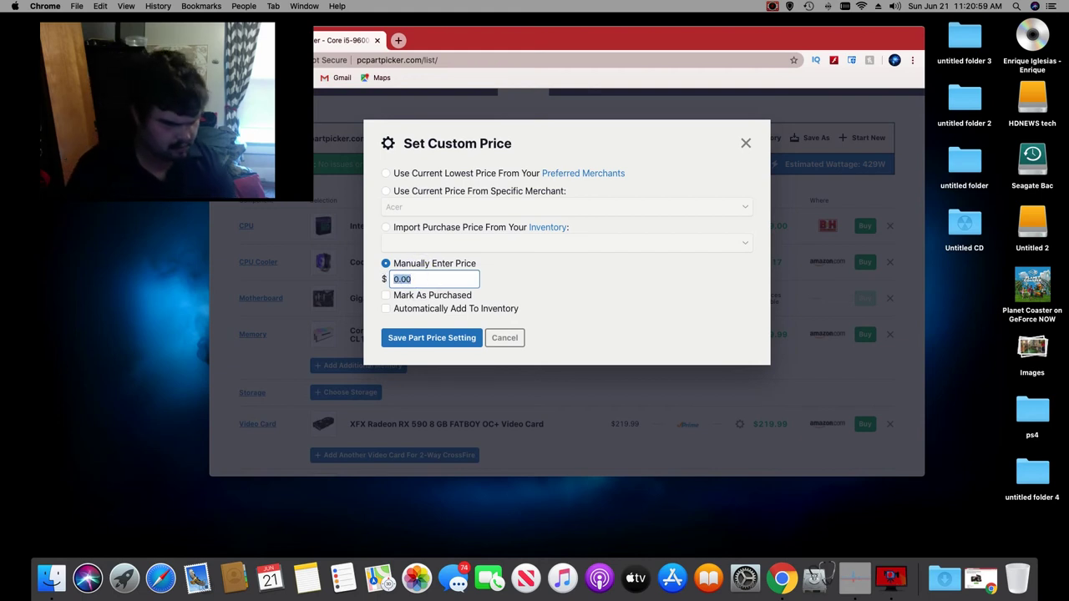
text(399)
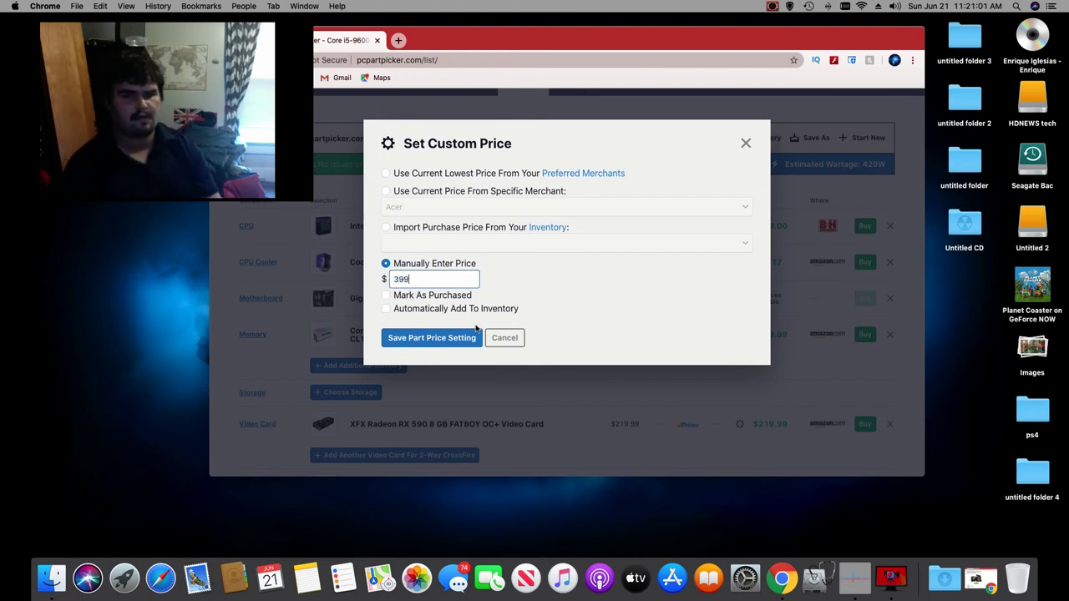
click(443, 339)
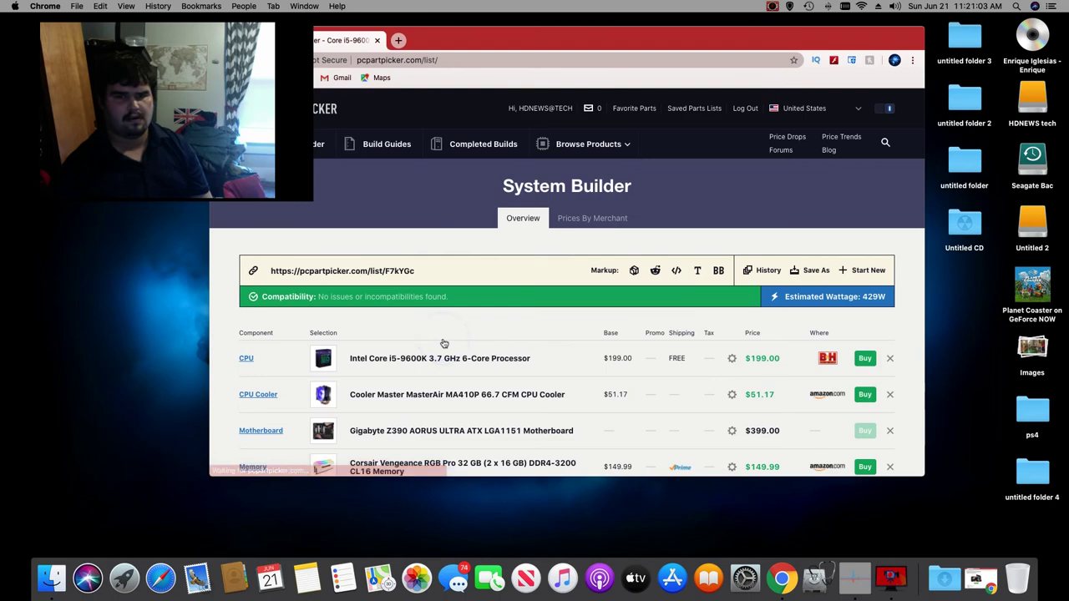
Step: Look over the build list, now $1296.63, and open the Gigabyte Z390 AORUS ULTRA product page
scroll(444, 332, down, 15)
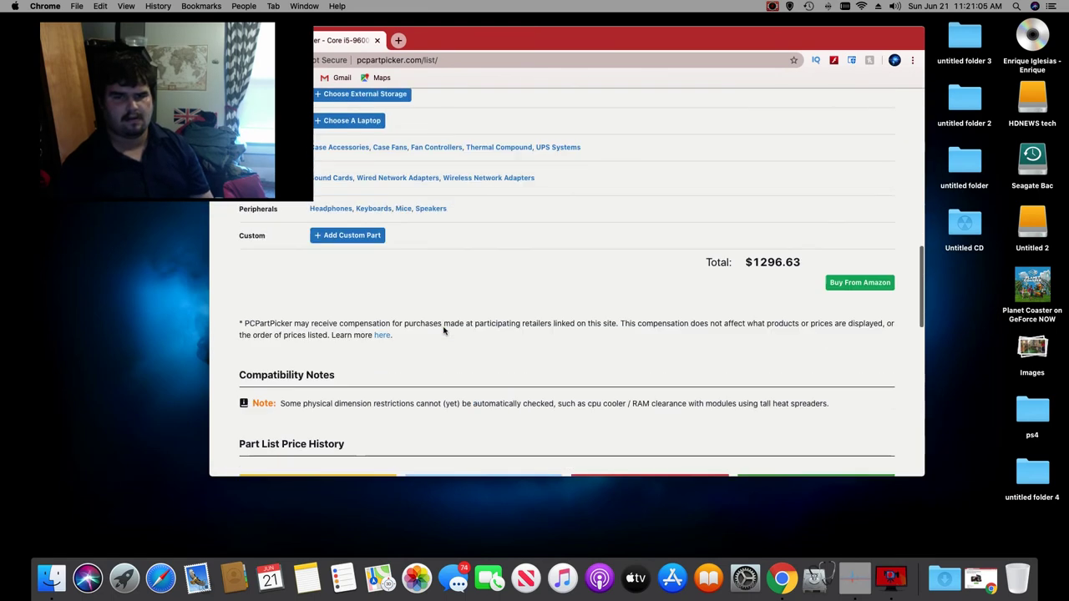
scroll(443, 332, up, 4)
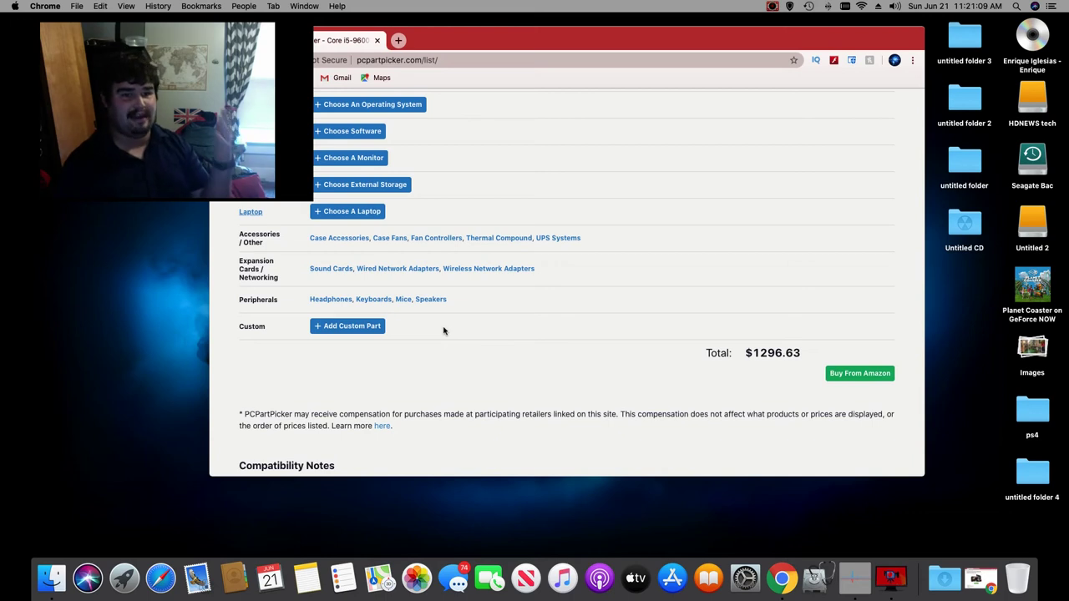
scroll(443, 332, up, 5)
scroll(444, 332, down, 7)
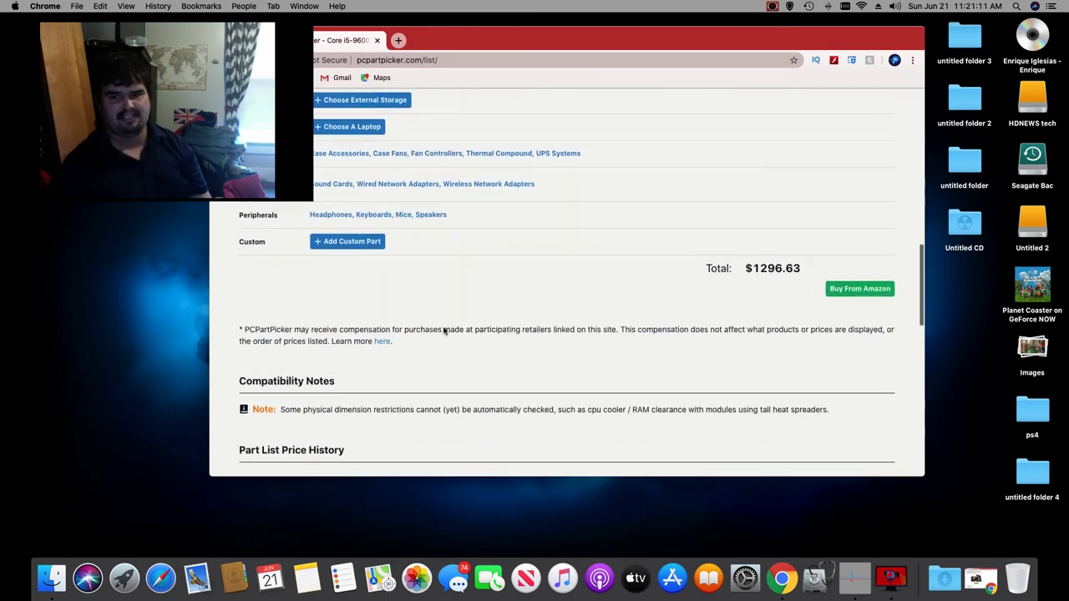
scroll(443, 329, up, 13)
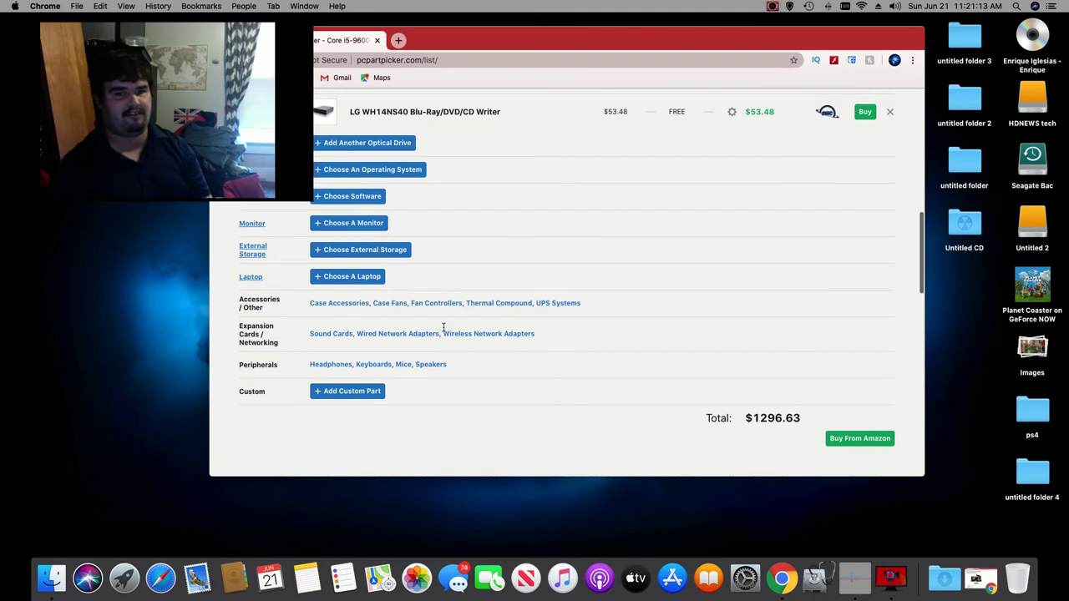
scroll(444, 331, up, 4)
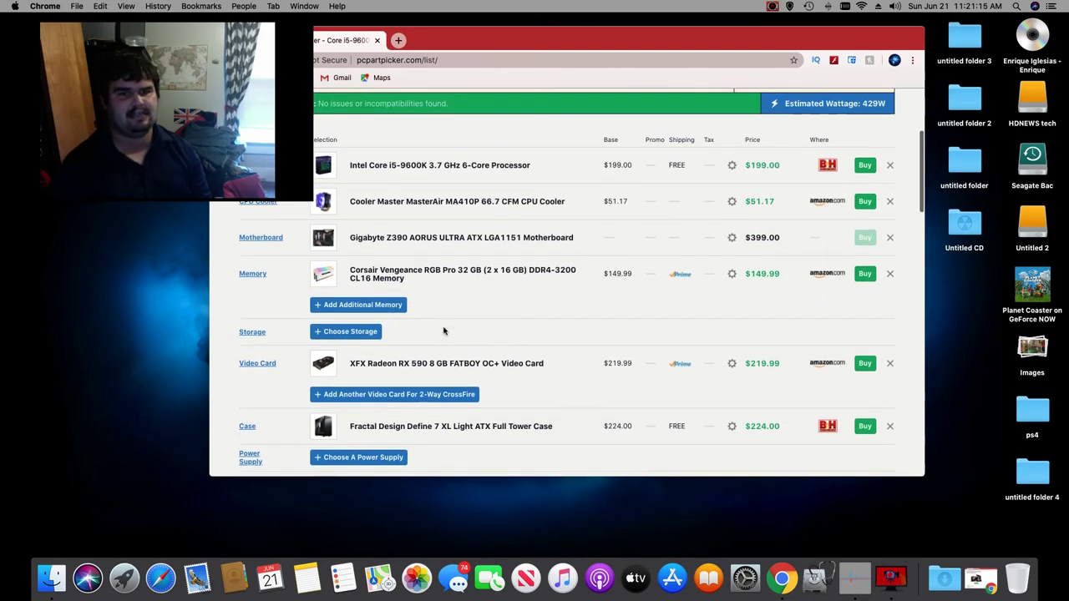
scroll(443, 332, down, 3)
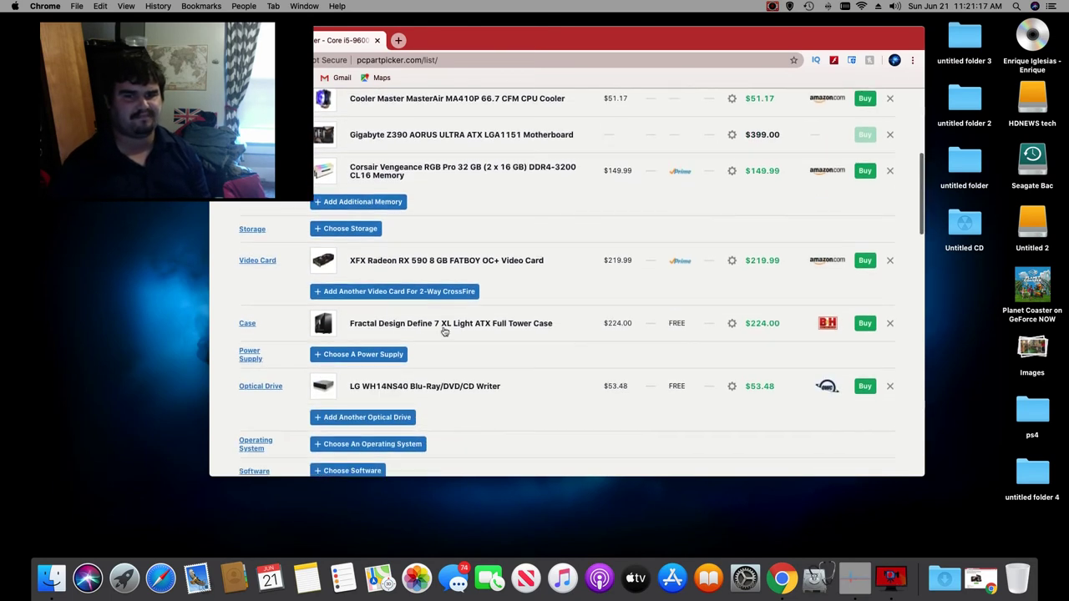
scroll(443, 332, up, 1)
scroll(401, 307, down, 2)
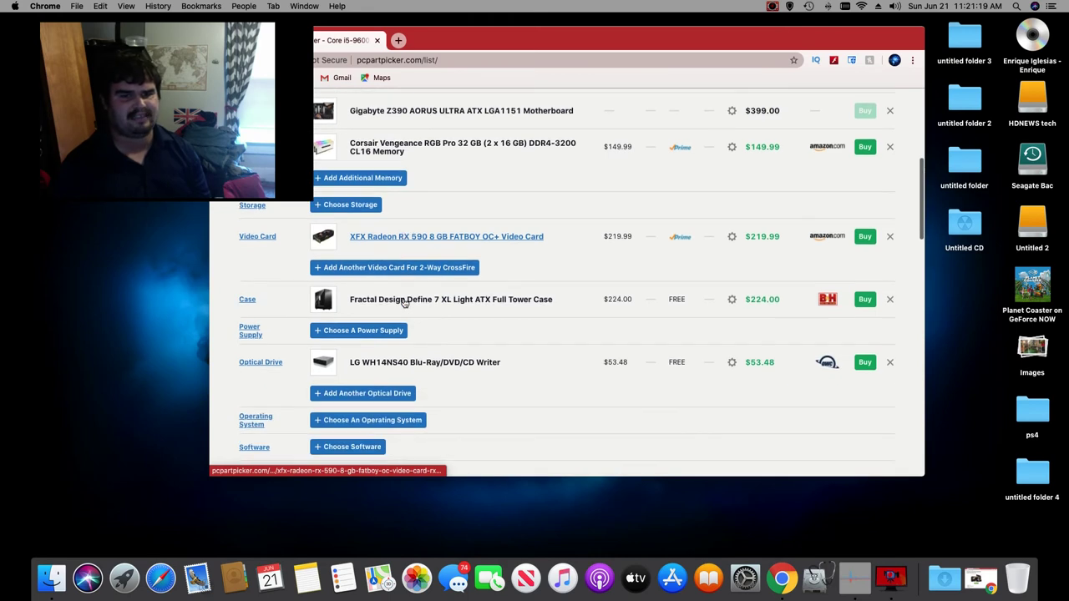
scroll(342, 313, up, 8)
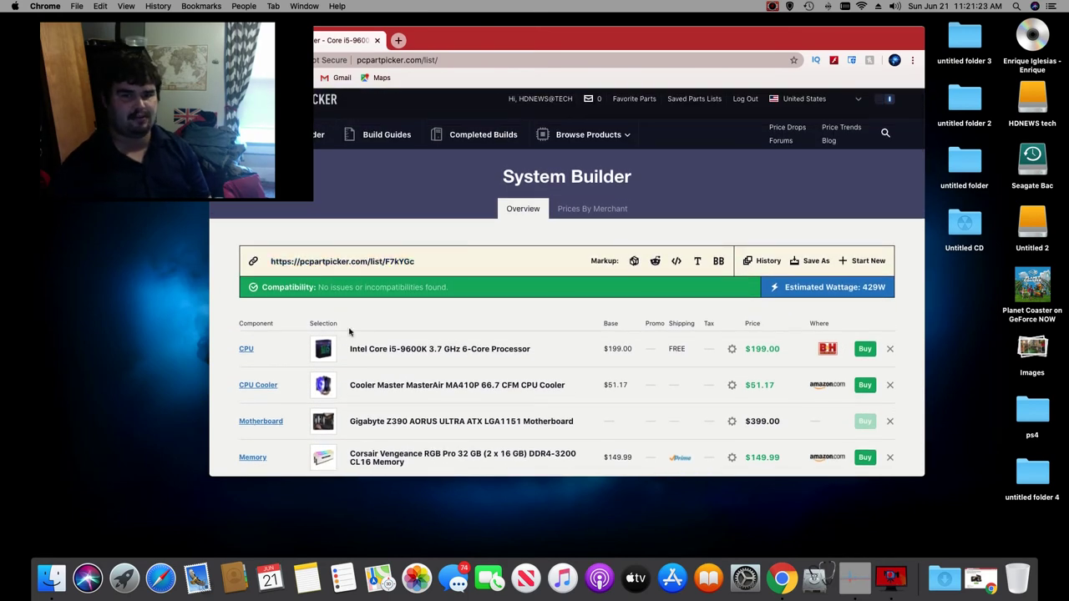
scroll(350, 332, down, 3)
click(378, 307)
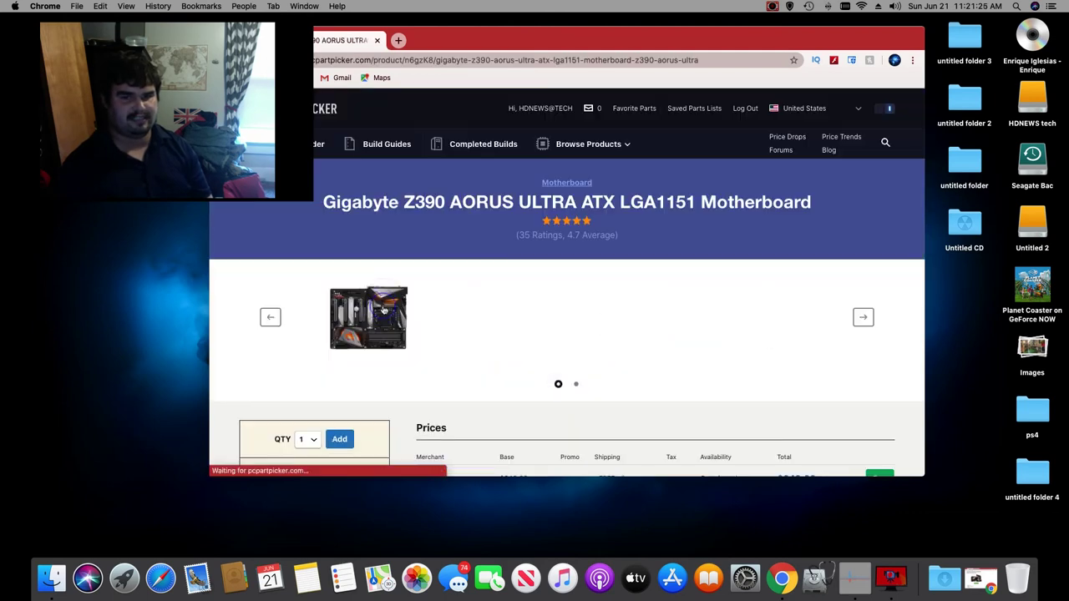
Step: List power supplies compatible with the Z390 motherboard, filtered to the SeaSonic manufacturer
scroll(384, 311, down, 2)
scroll(383, 310, down, 15)
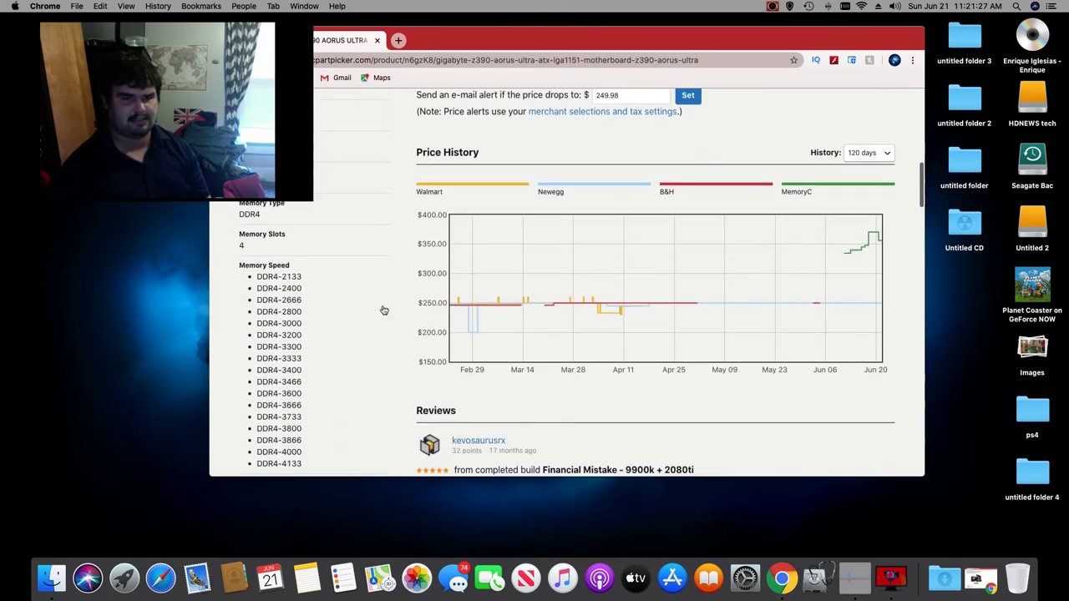
scroll(384, 310, down, 10)
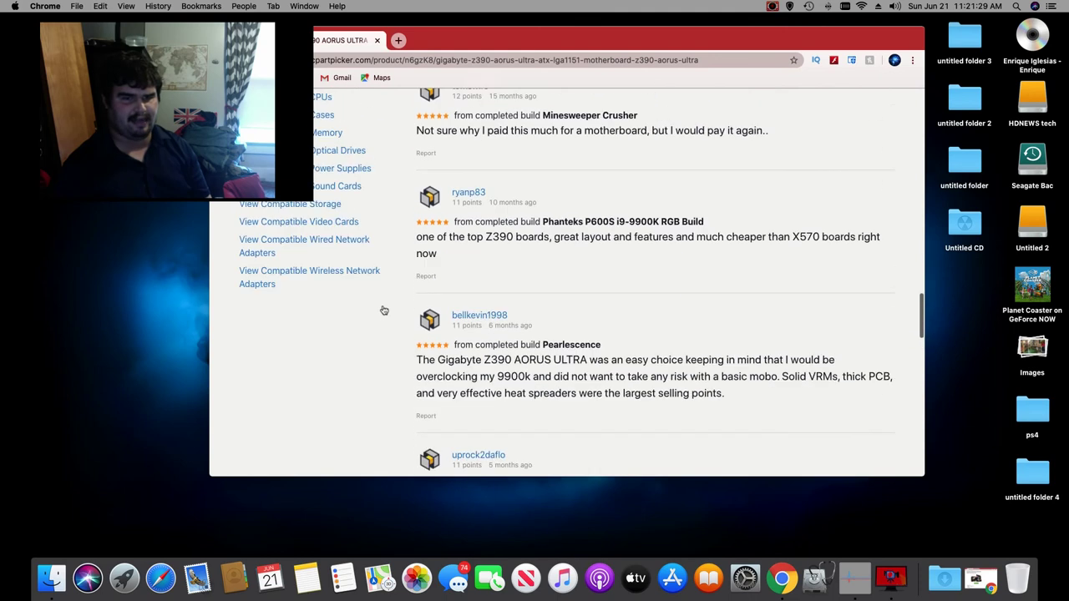
scroll(359, 316, up, 6)
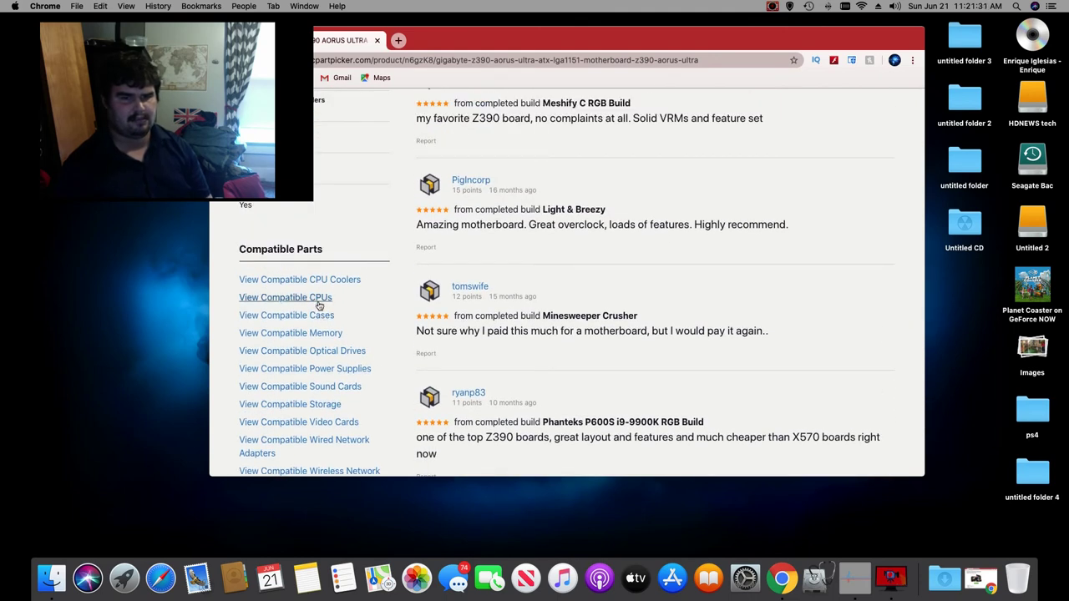
click(333, 368)
scroll(372, 359, down, 5)
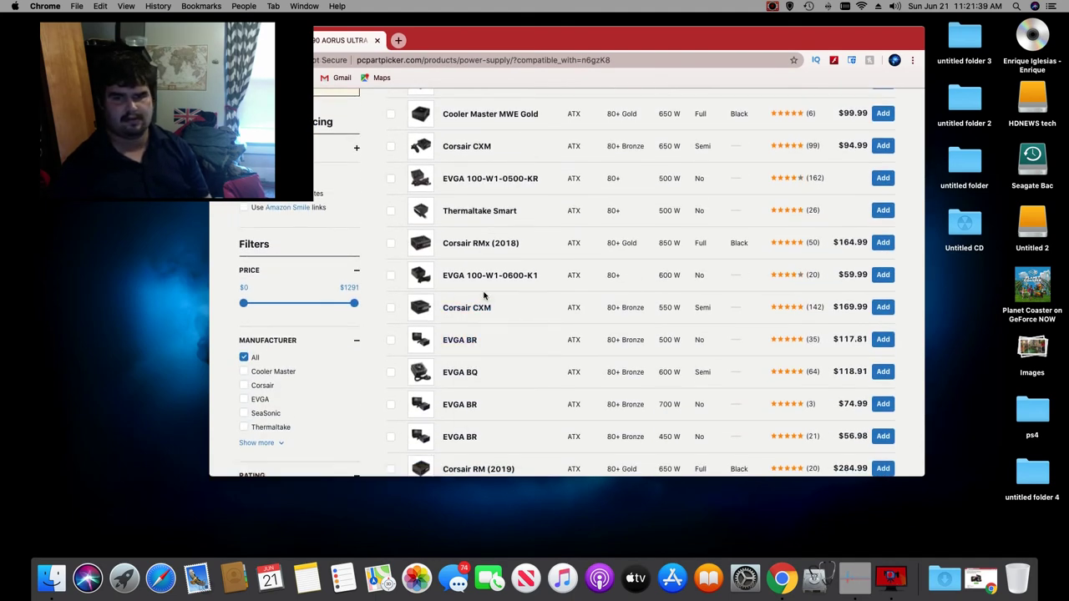
scroll(483, 296, down, 2)
click(243, 327)
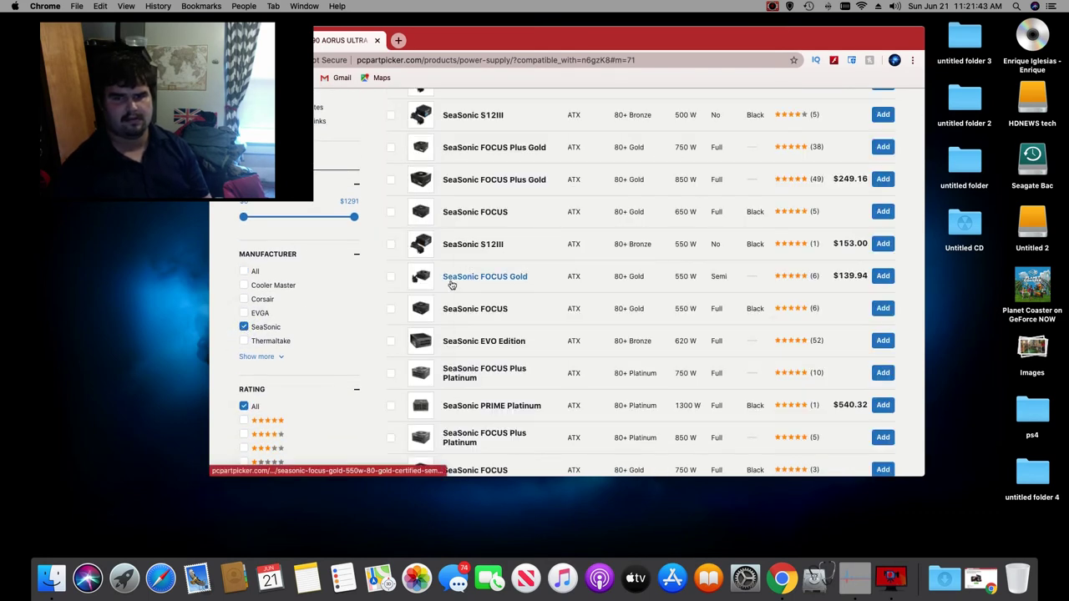
Step: Add the SeaSonic FOCUS Plus Gold 850 W power supply ($249.16) to the build
scroll(451, 285, up, 6)
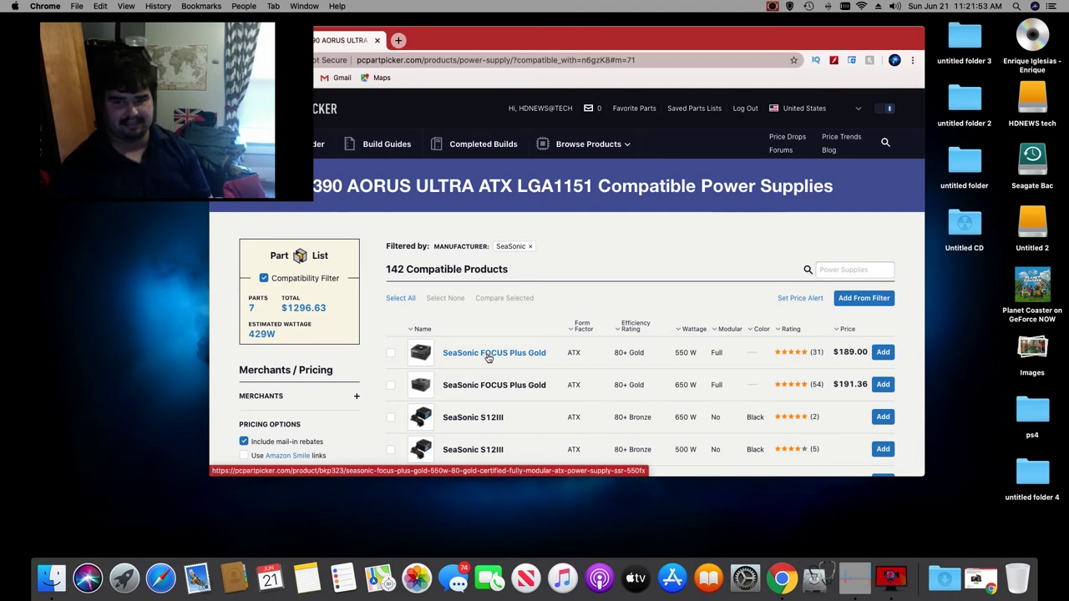
scroll(488, 357, down, 2)
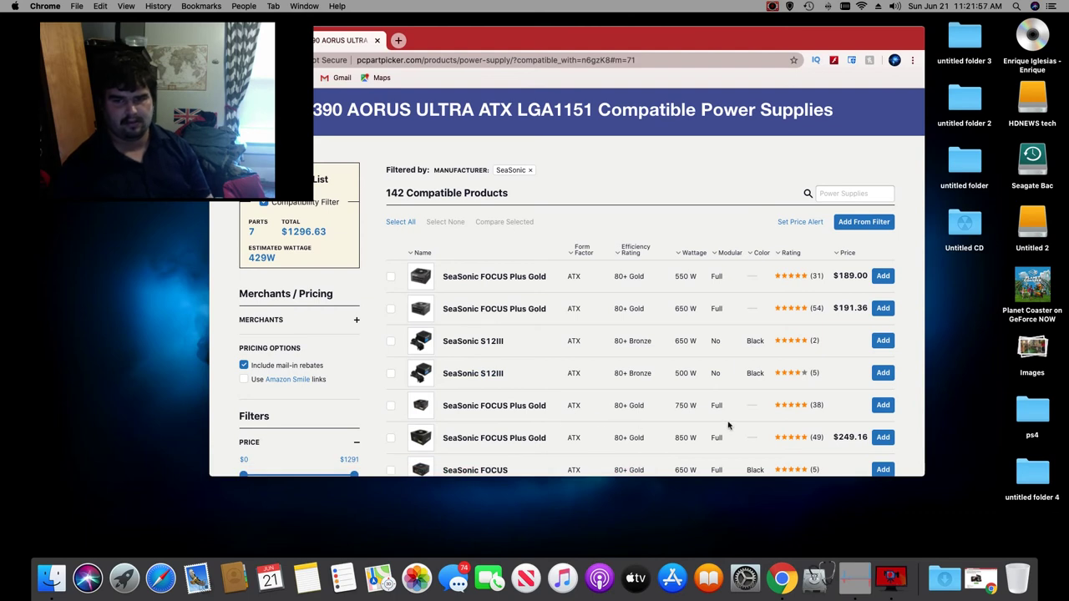
scroll(728, 426, down, 2)
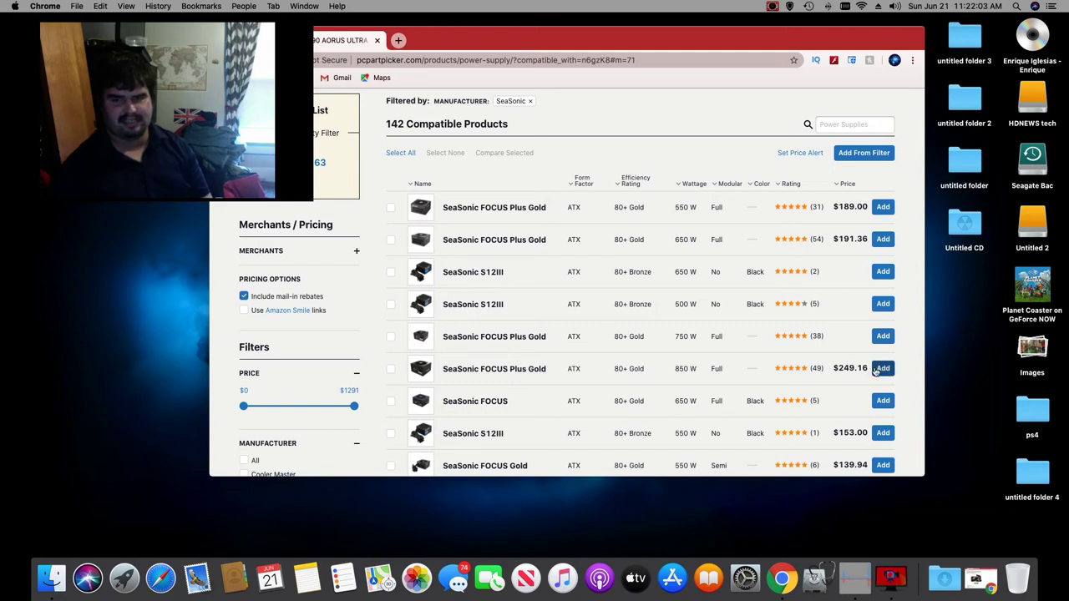
click(882, 369)
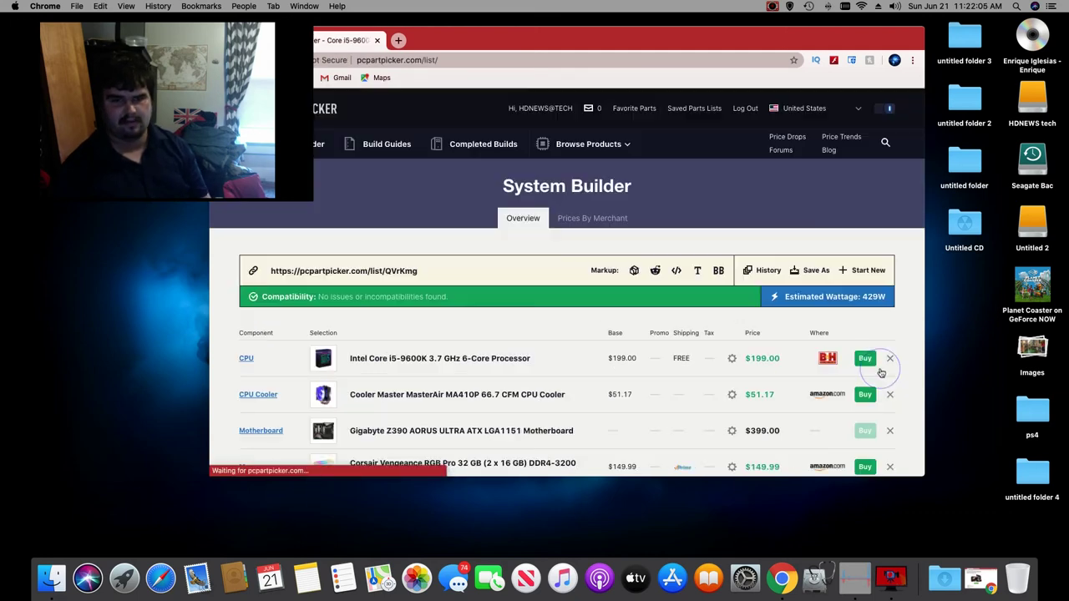
Step: Open the storage list, filter to Western Digital drives and expand the Type filters
scroll(667, 393, down, 10)
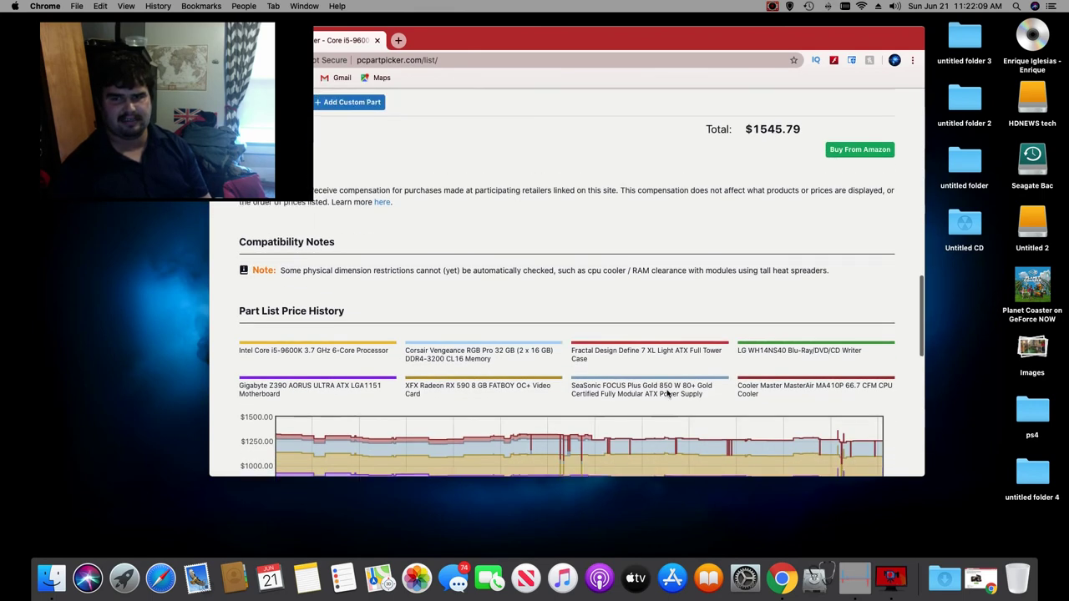
scroll(667, 393, up, 10)
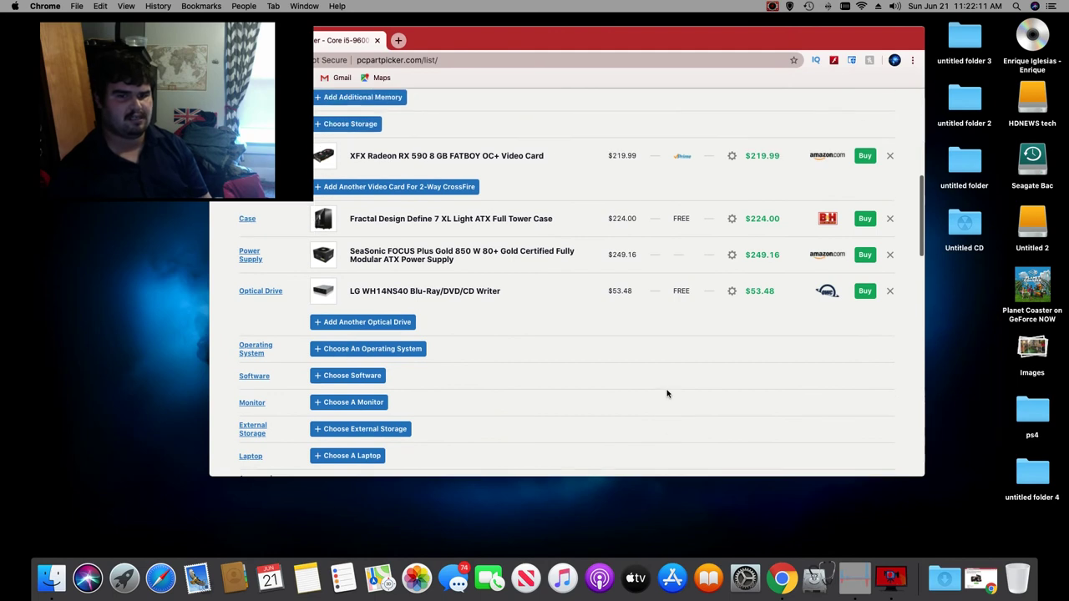
scroll(667, 393, up, 1)
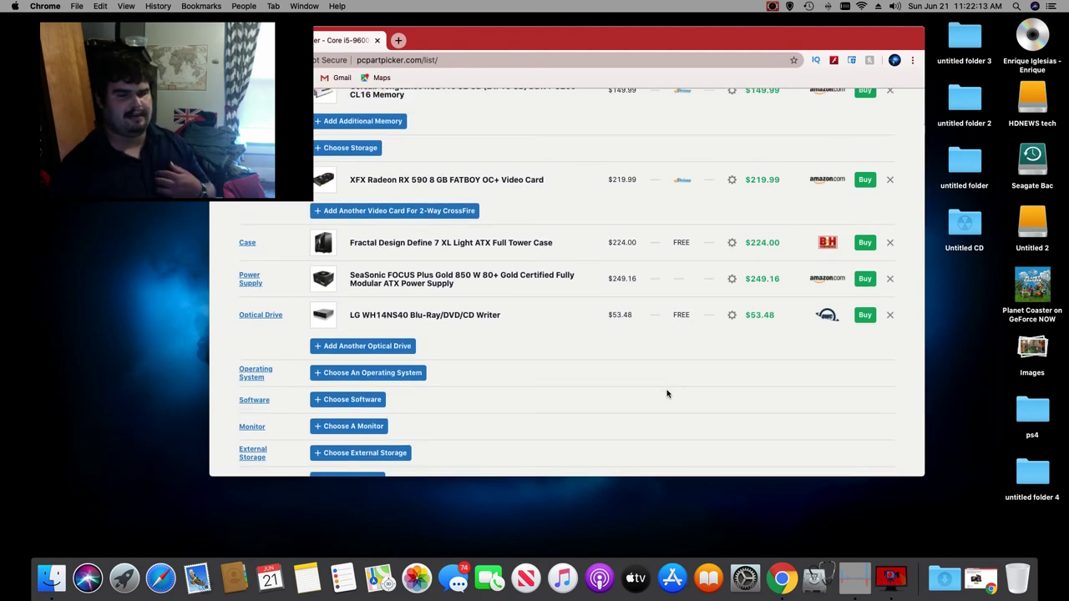
scroll(667, 393, up, 5)
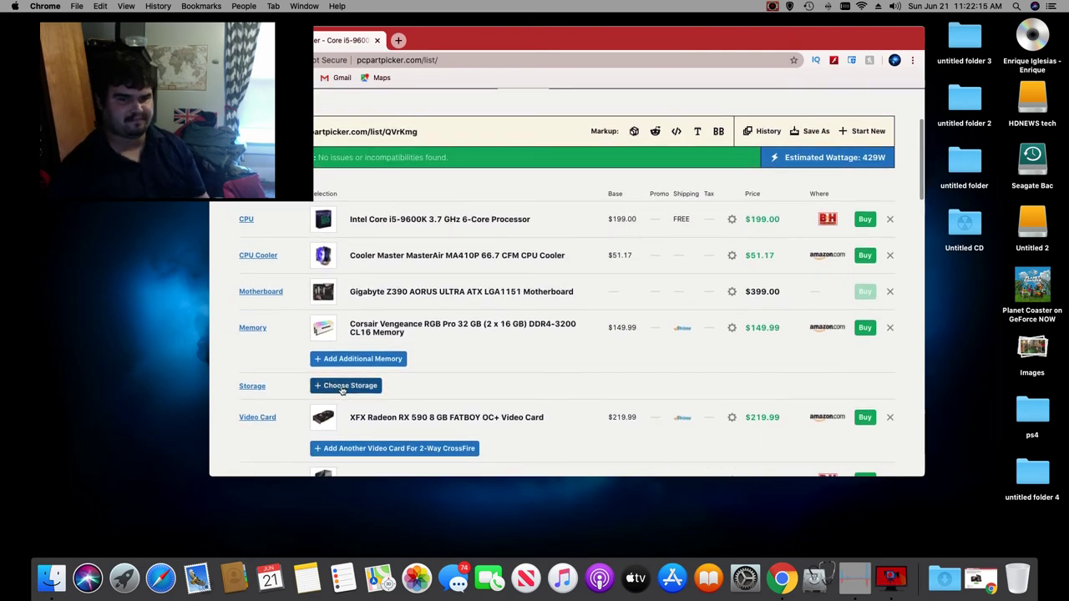
click(342, 386)
scroll(399, 373, down, 2)
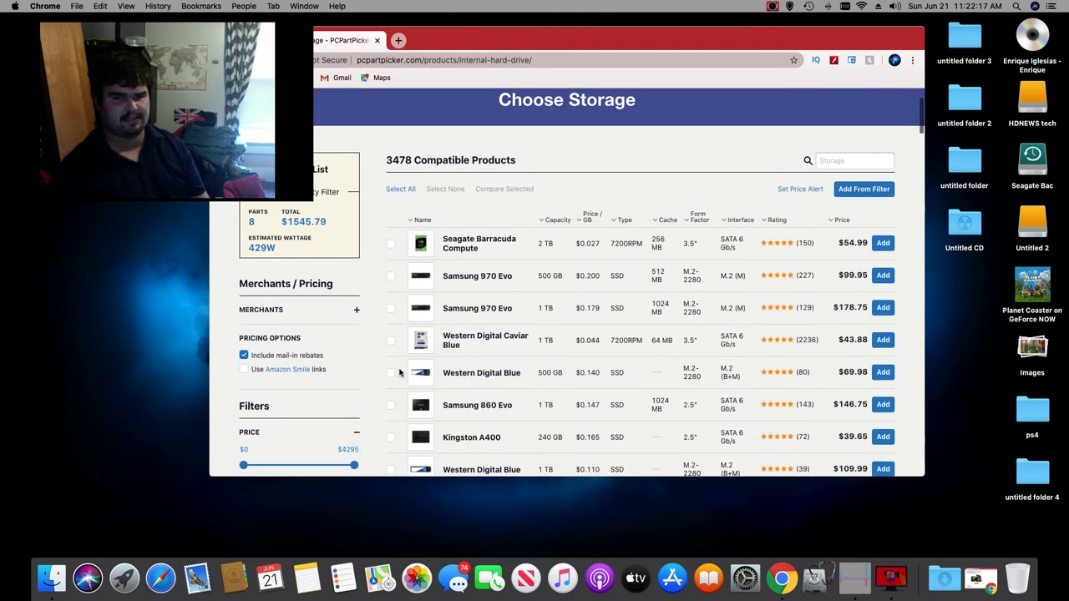
scroll(343, 389, down, 8)
scroll(342, 389, up, 2)
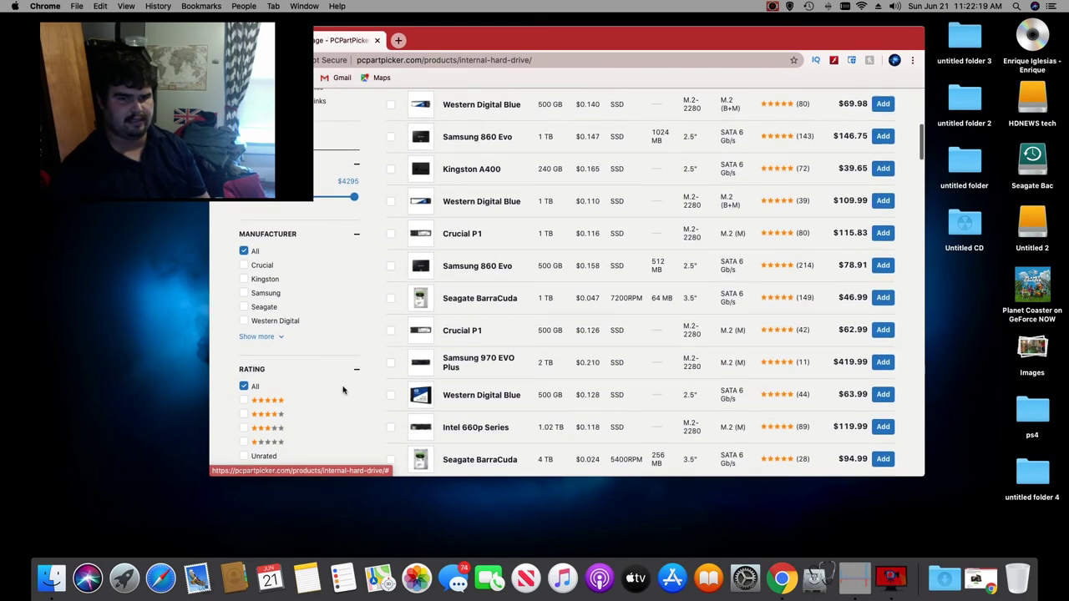
click(242, 326)
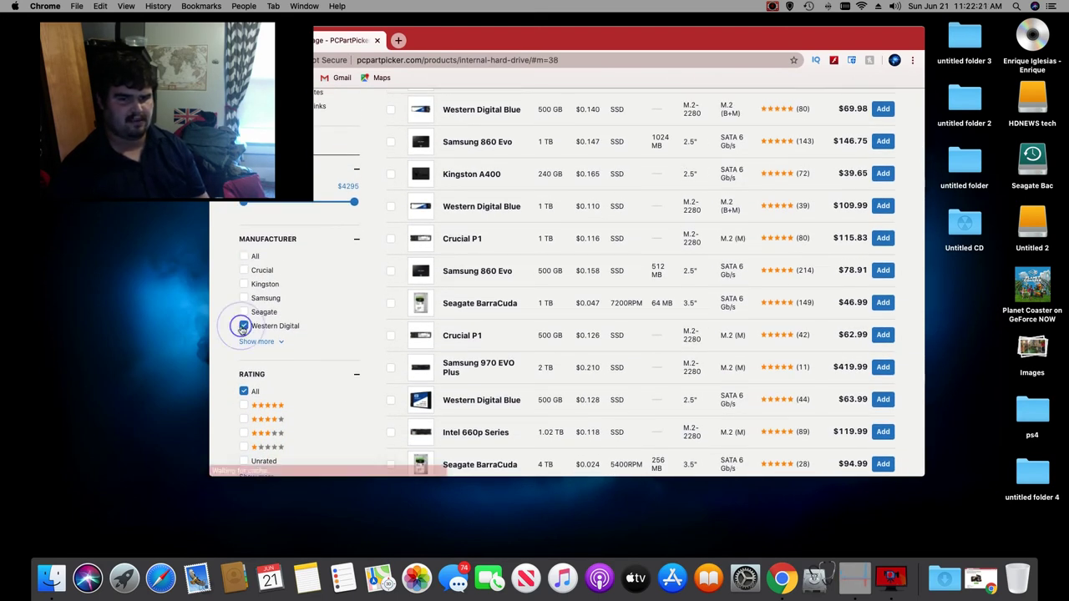
scroll(273, 360, down, 8)
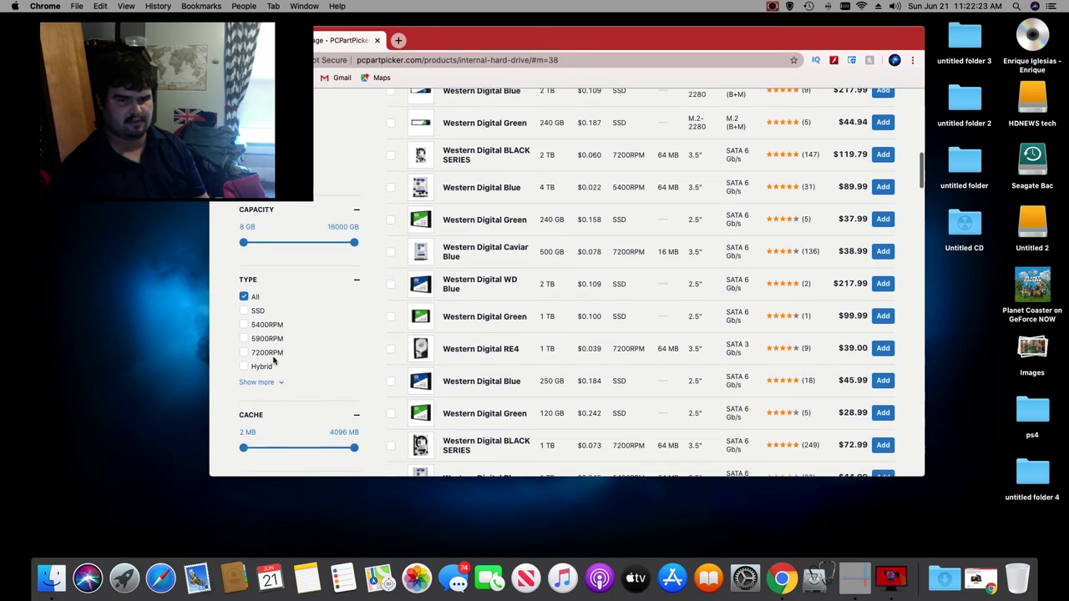
click(259, 354)
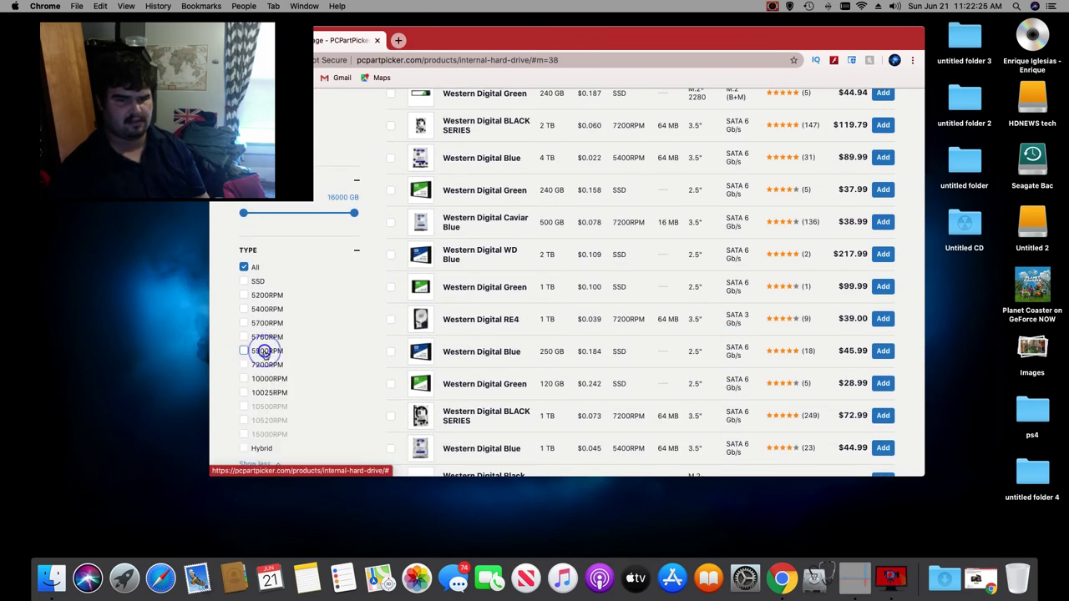
Step: Add the Western Digital WD Blue 2 TB SSD ($217.99) to the build
scroll(290, 368, down, 3)
scroll(290, 369, down, 6)
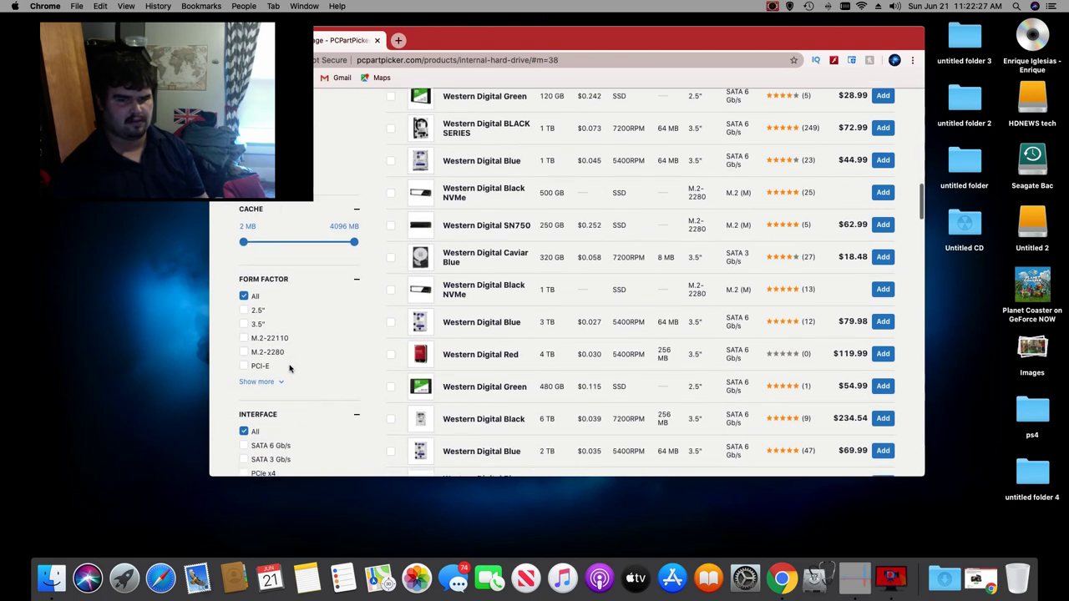
scroll(290, 368, up, 3)
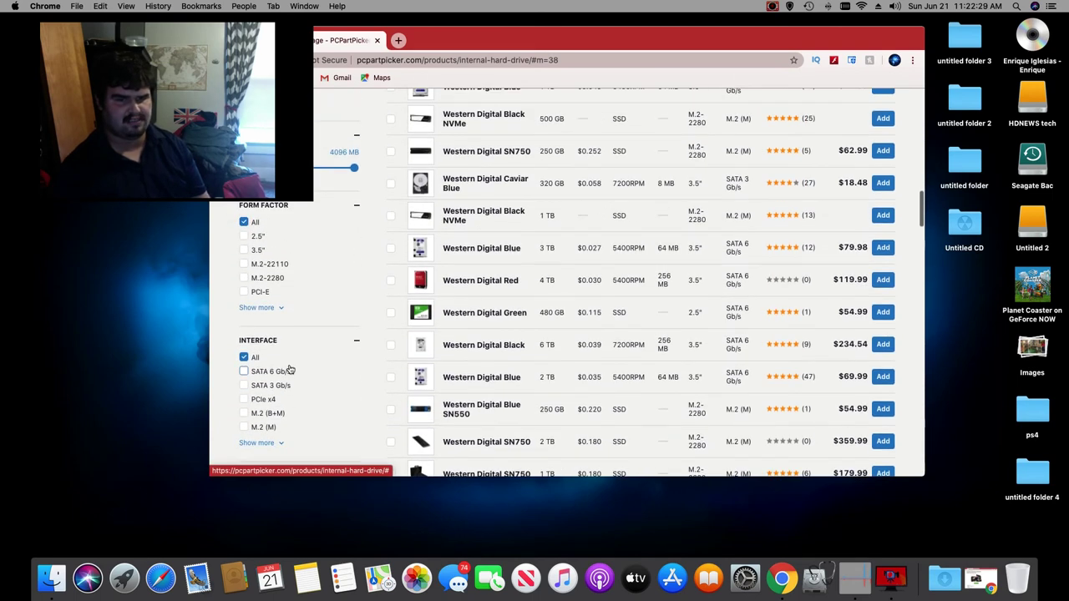
scroll(290, 369, down, 5)
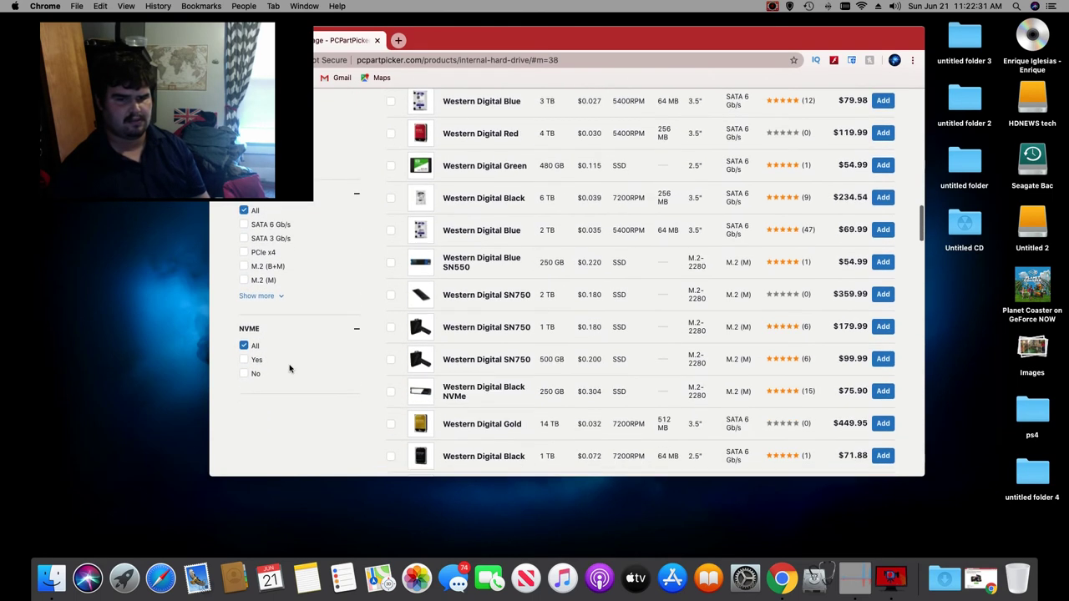
scroll(290, 369, up, 6)
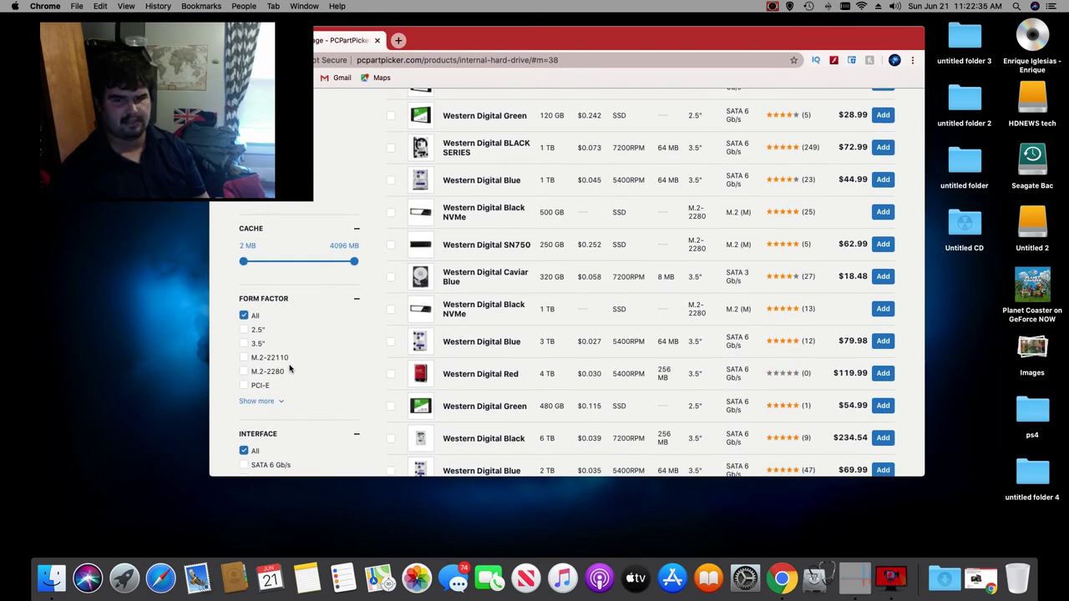
scroll(290, 369, up, 10)
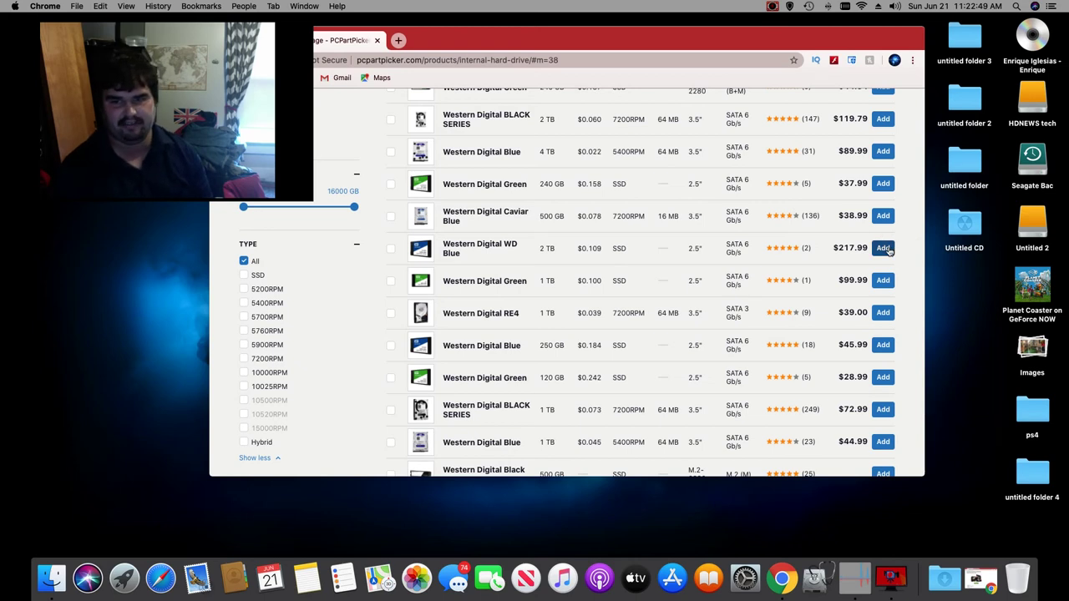
click(883, 249)
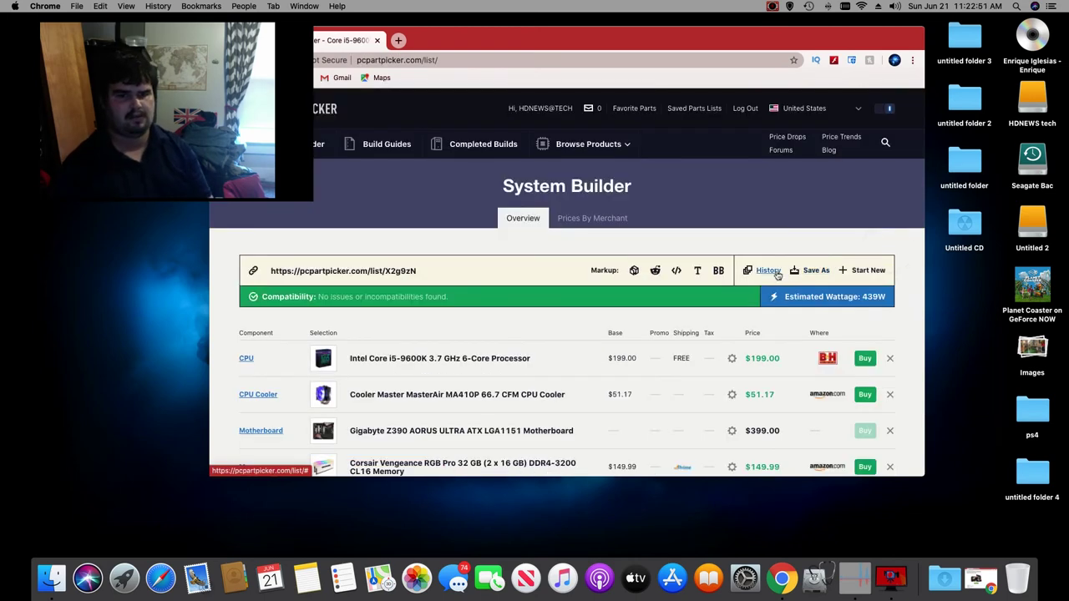
Step: Add the Seagate Barracuda Compute 2 TB hard drive as additional storage
scroll(738, 299, down, 5)
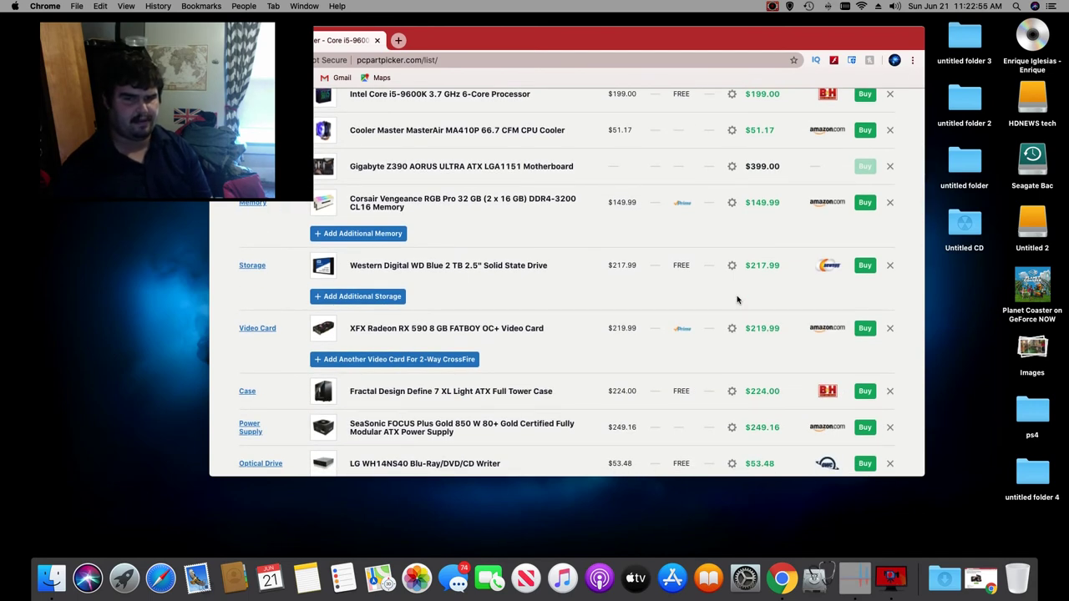
click(363, 298)
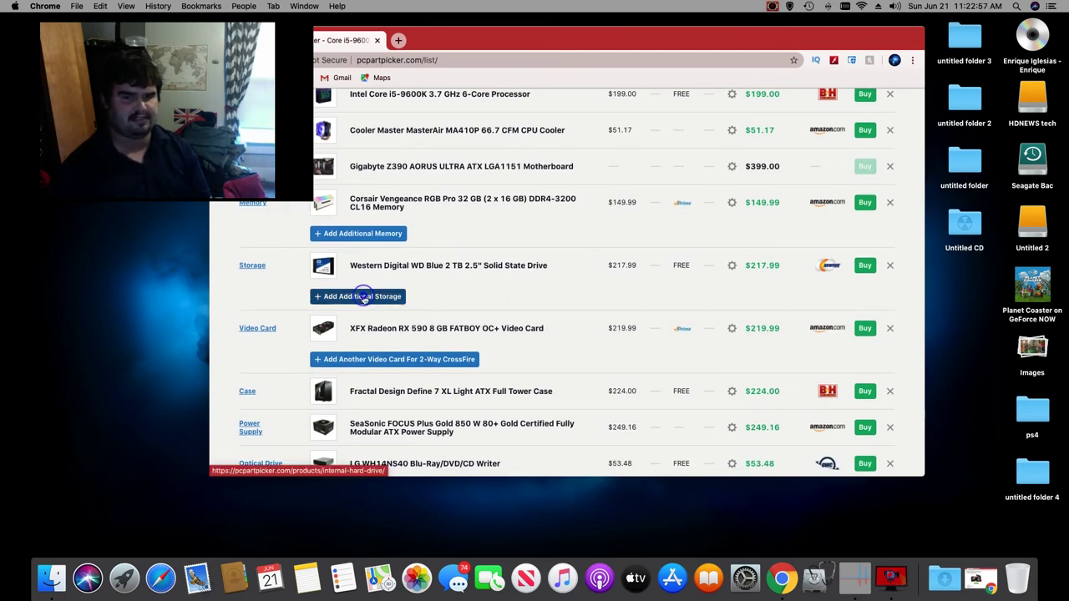
scroll(359, 304, down, 2)
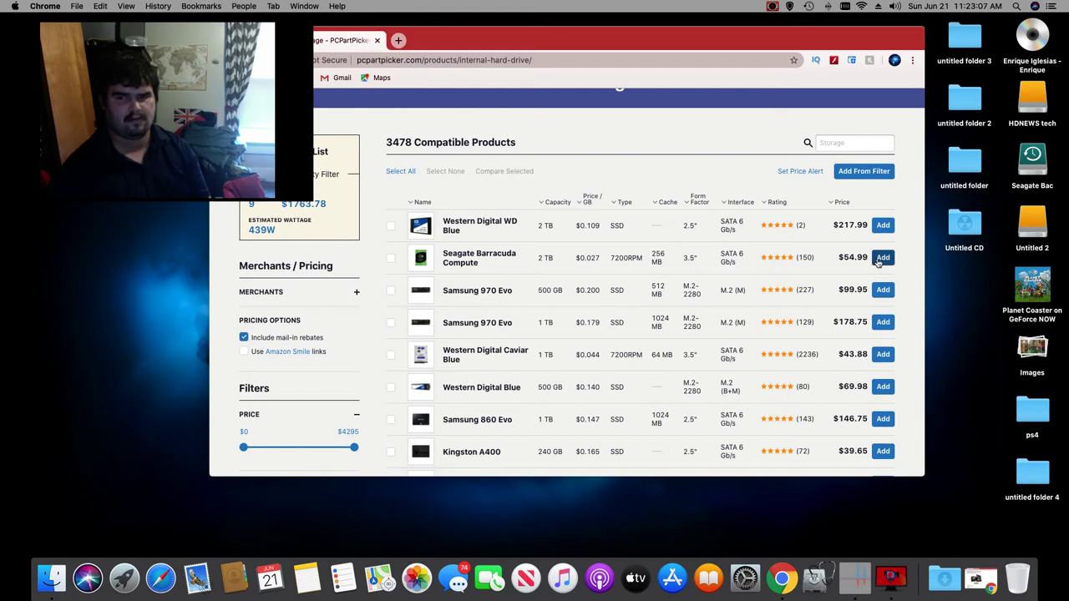
click(882, 259)
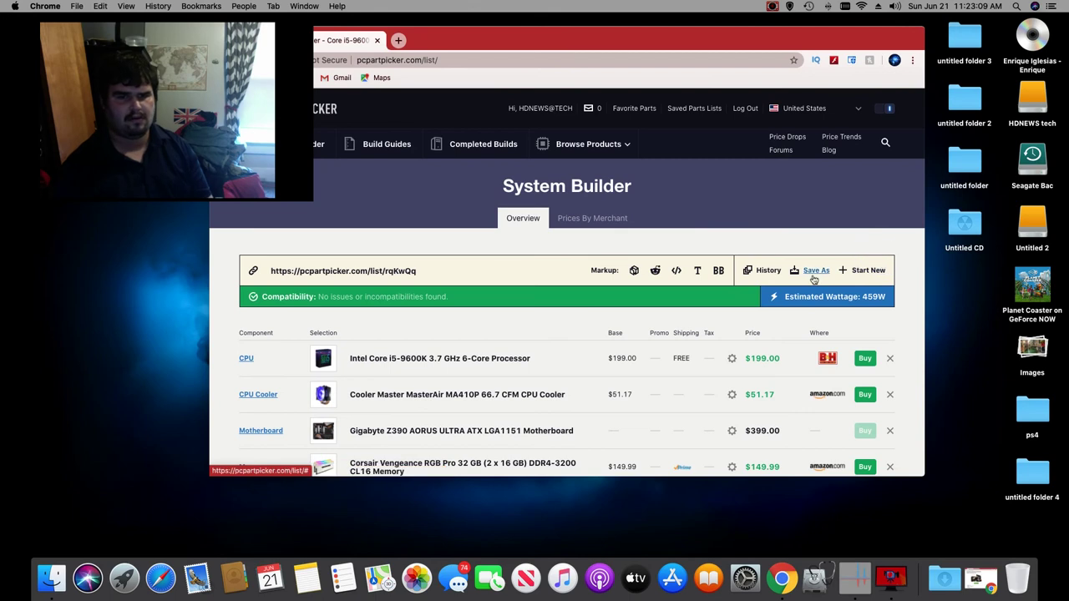
Step: Add a Western Digital Blue 500 GB 2.5" SSD ($63.99) as a third drive
scroll(456, 242, down, 8)
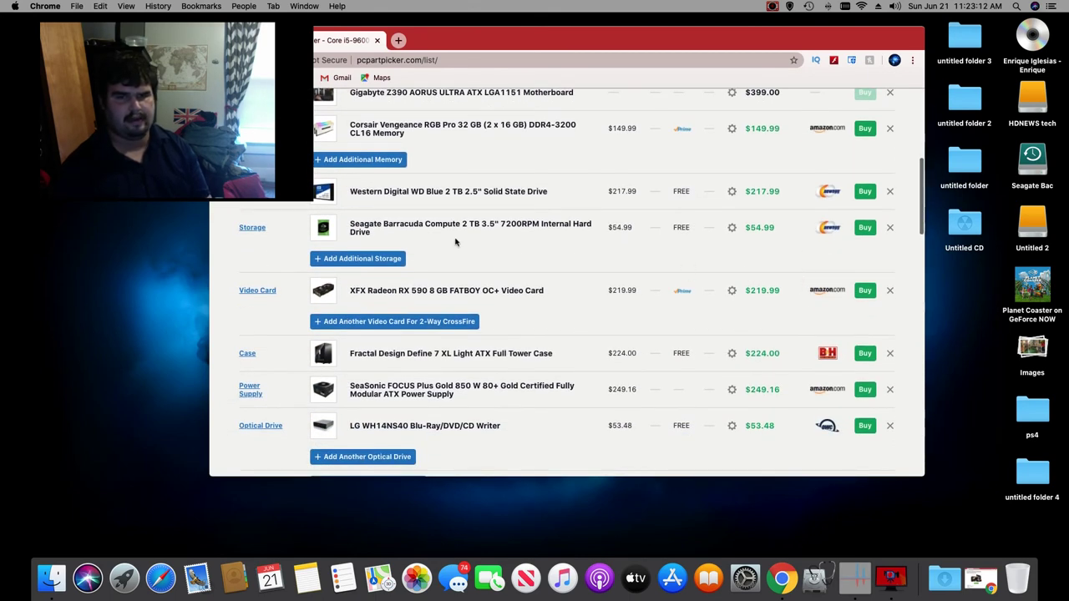
click(377, 260)
scroll(535, 263, down, 5)
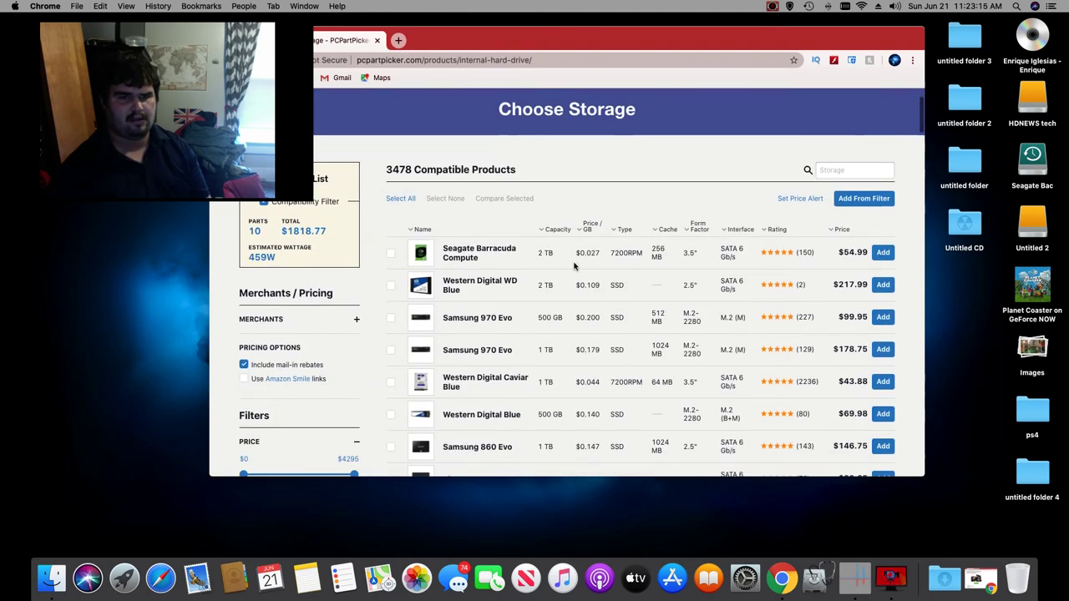
scroll(573, 265, up, 5)
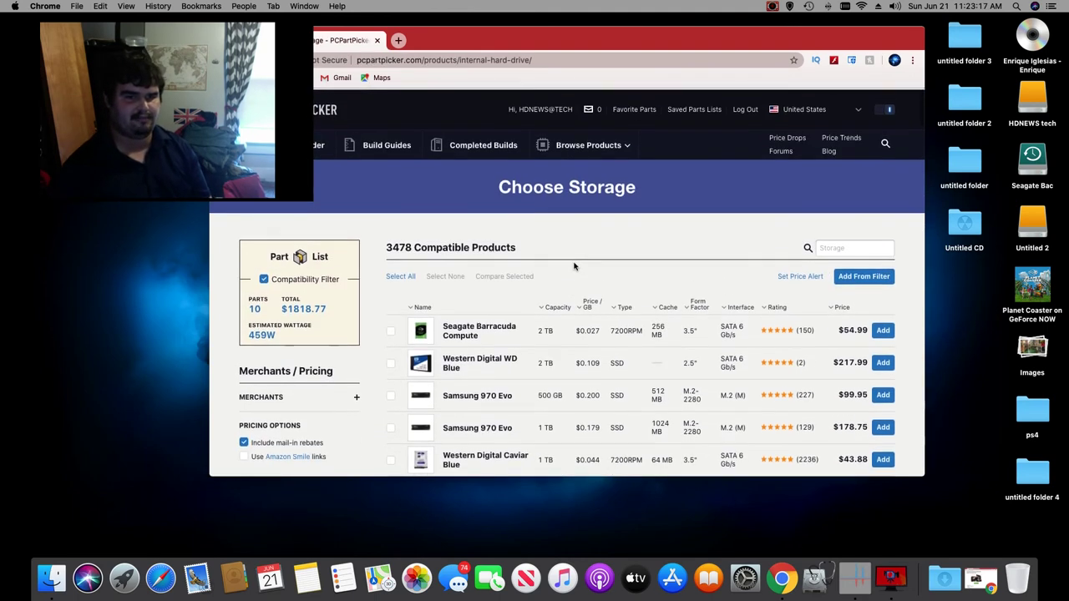
scroll(573, 265, down, 3)
scroll(574, 266, down, 5)
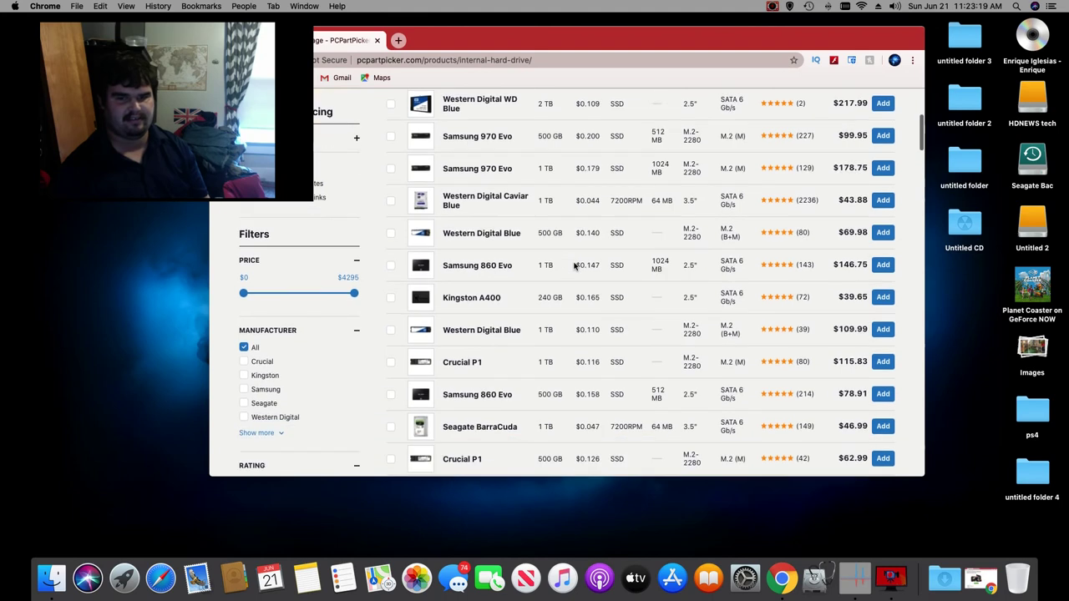
scroll(574, 265, down, 1)
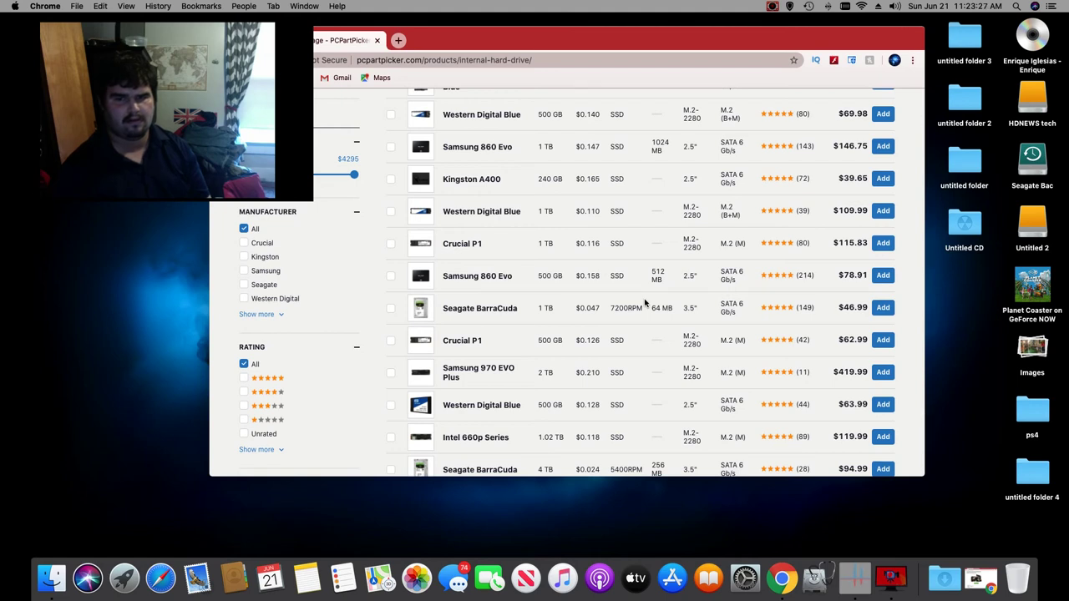
click(884, 405)
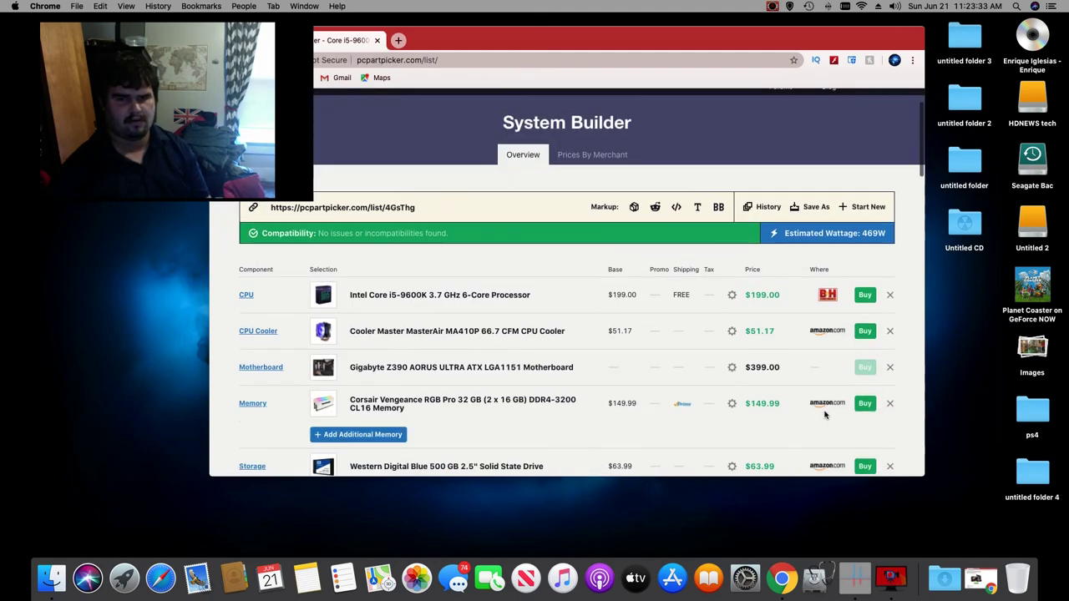
Step: Add Arctic Silver 5 thermal compound to the build
scroll(824, 415, up, 1)
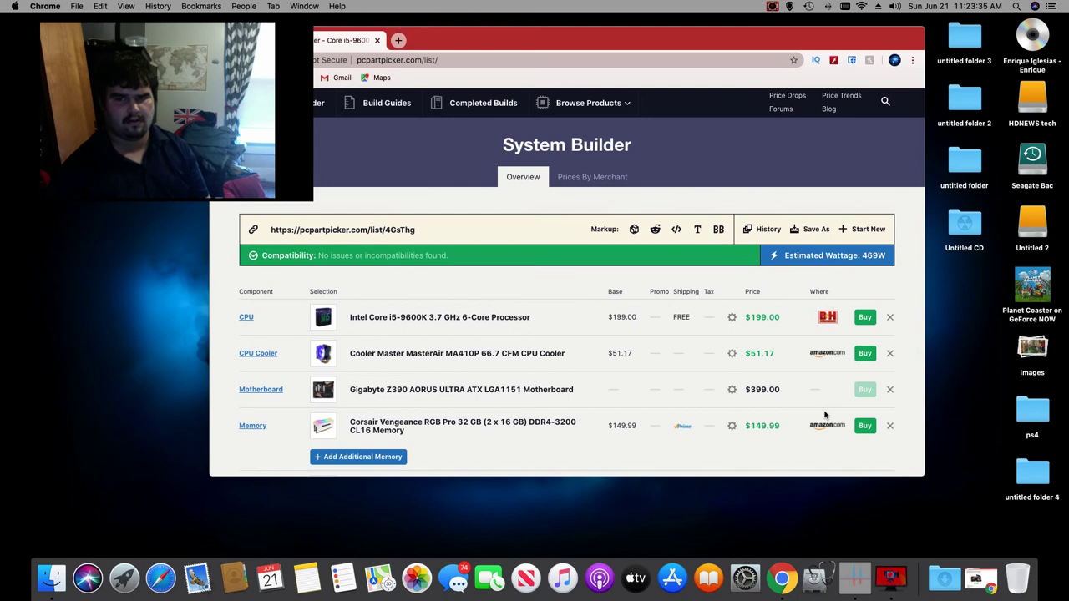
scroll(824, 414, down, 10)
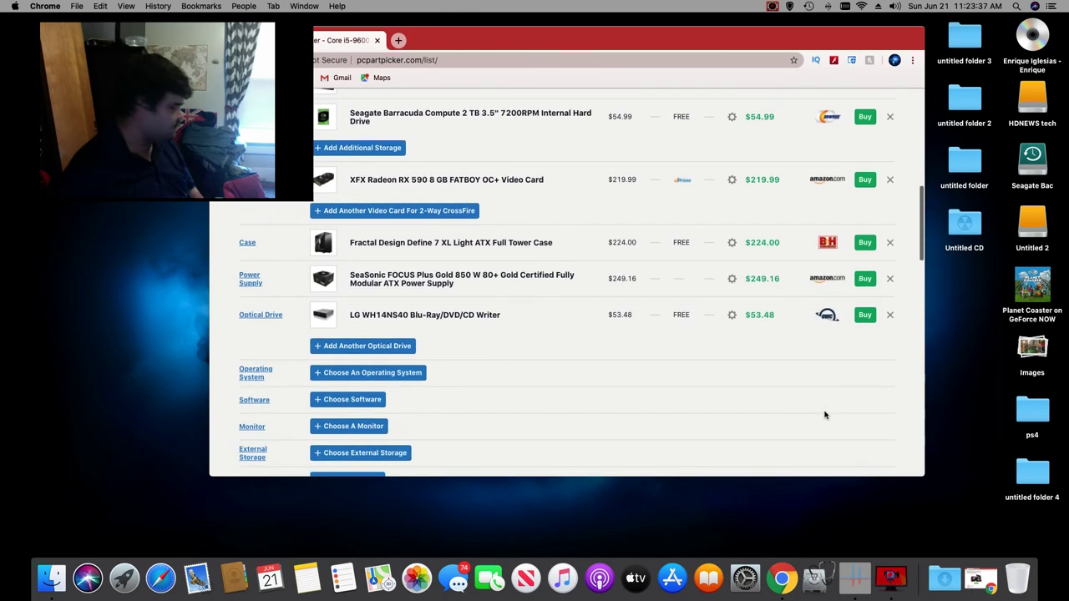
scroll(824, 414, down, 1)
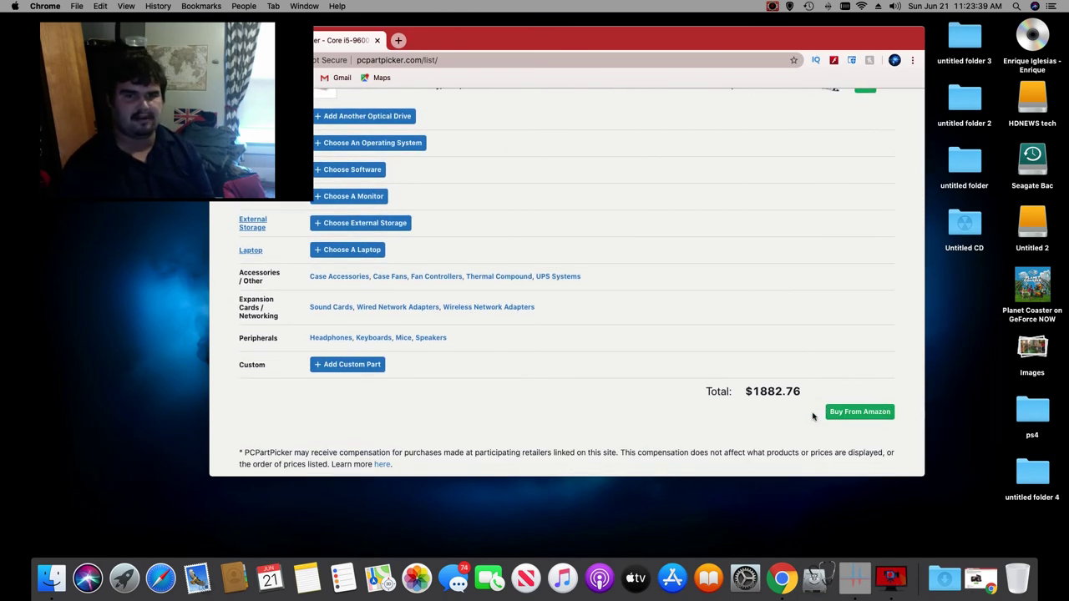
click(497, 277)
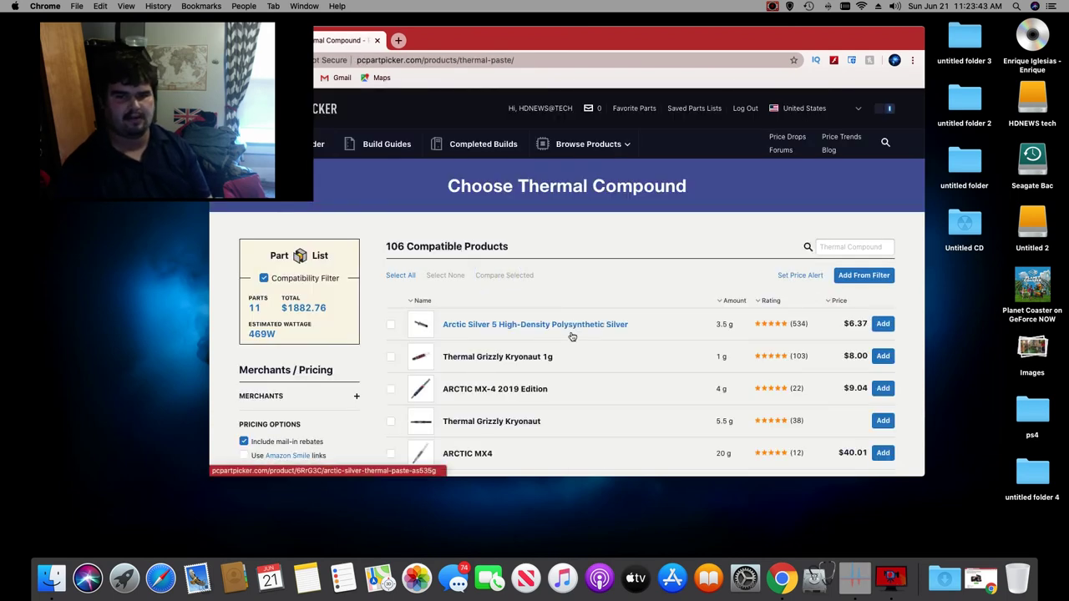
click(883, 324)
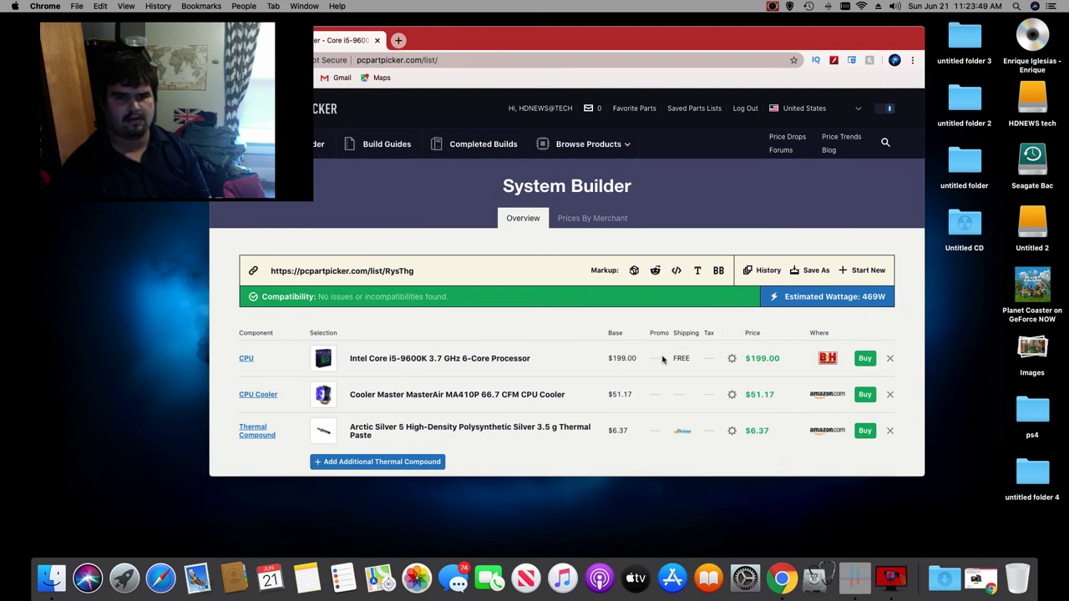
Step: Move the Chrome window fully onto the screen and review the 469W build
scroll(663, 359, down, 5)
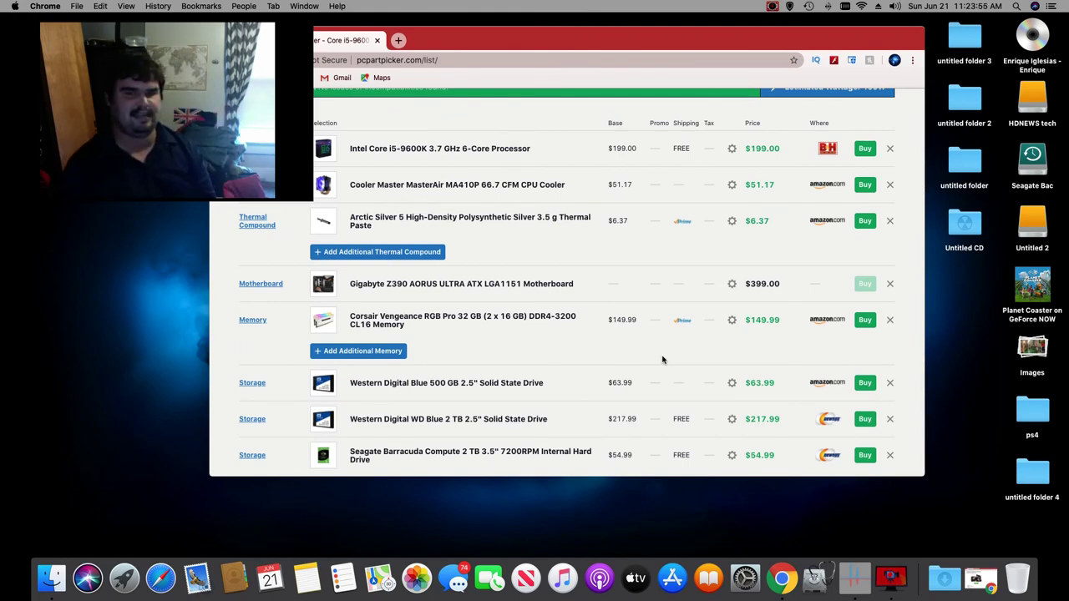
drag(492, 42, 608, 42)
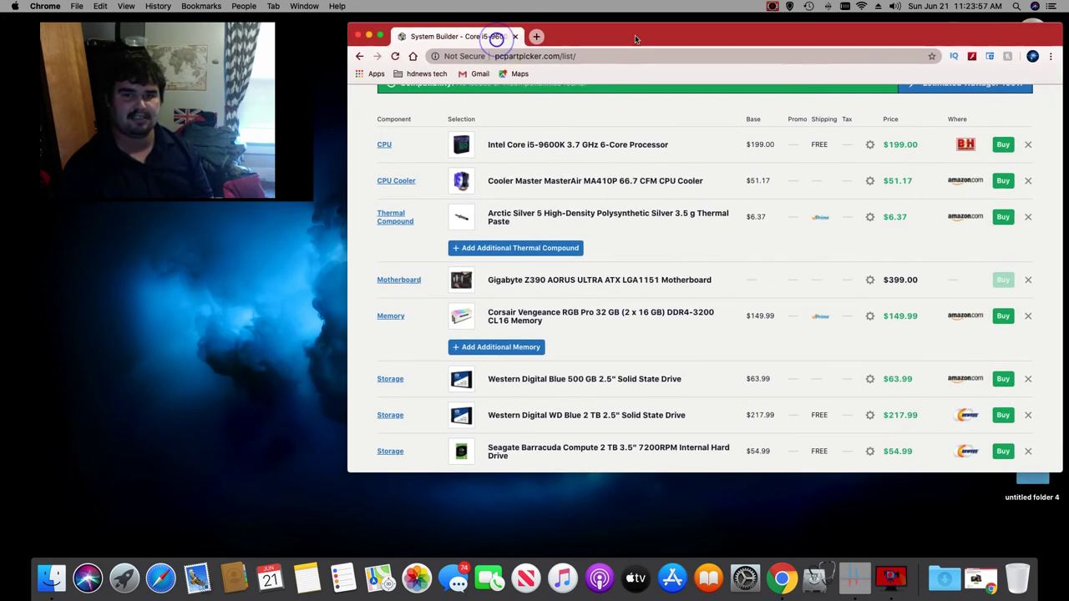
scroll(598, 209, down, 6)
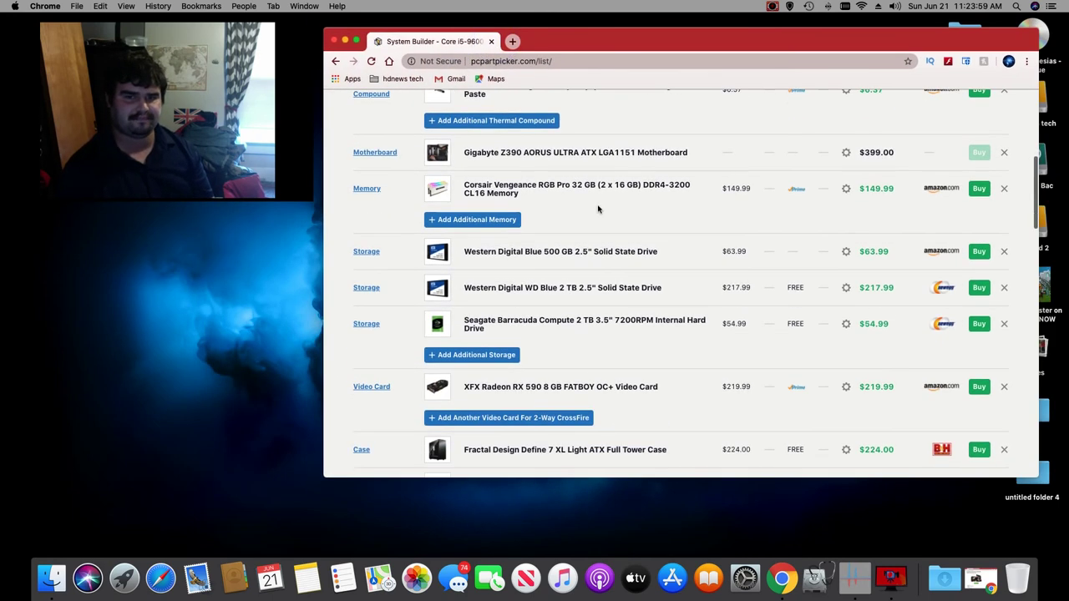
scroll(598, 209, down, 3)
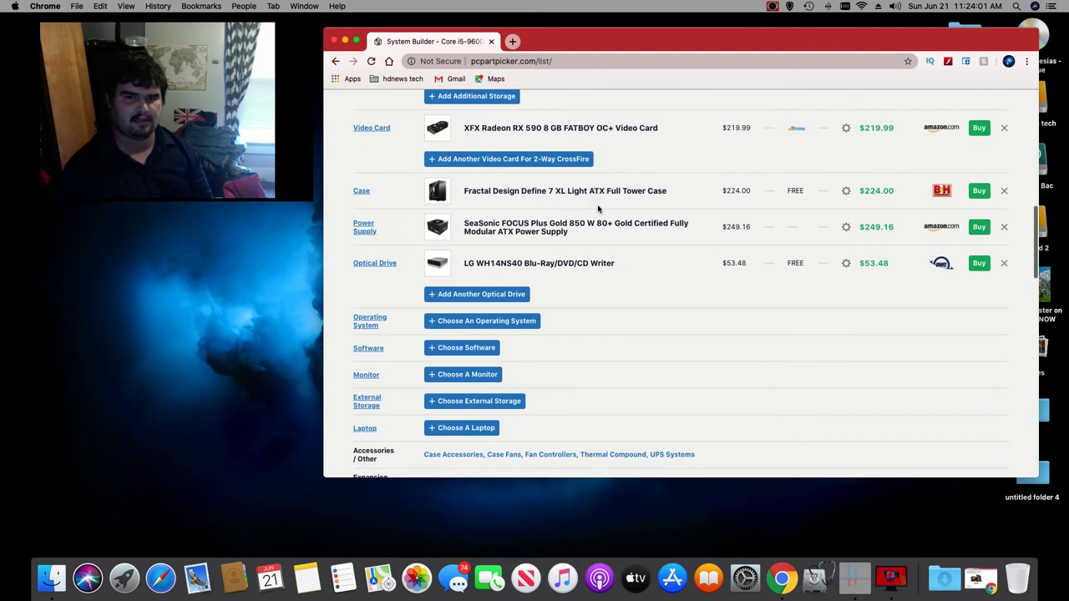
scroll(598, 209, down, 3)
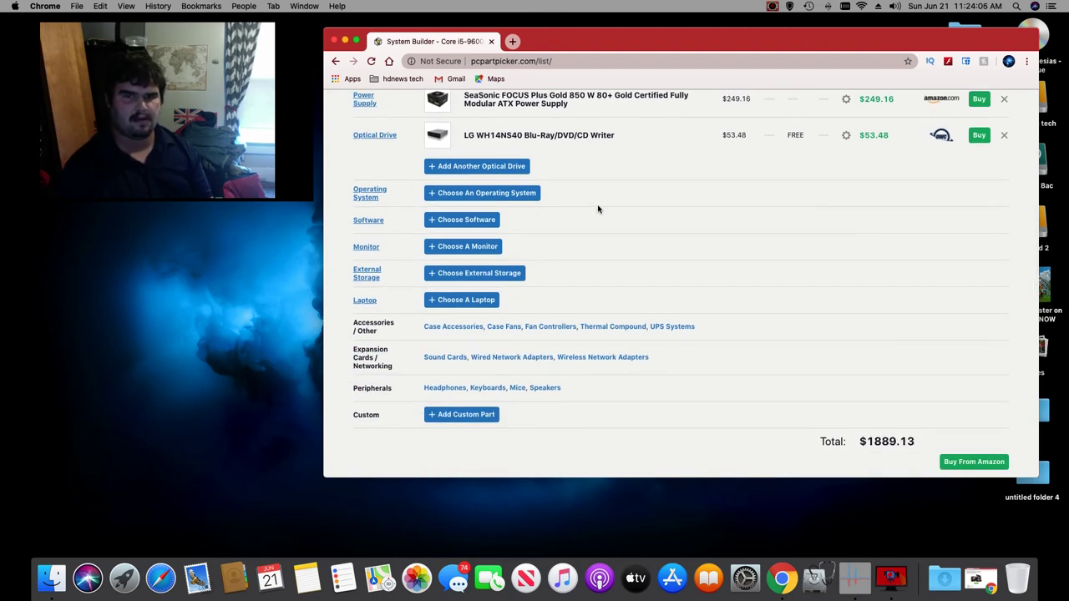
scroll(598, 209, up, 20)
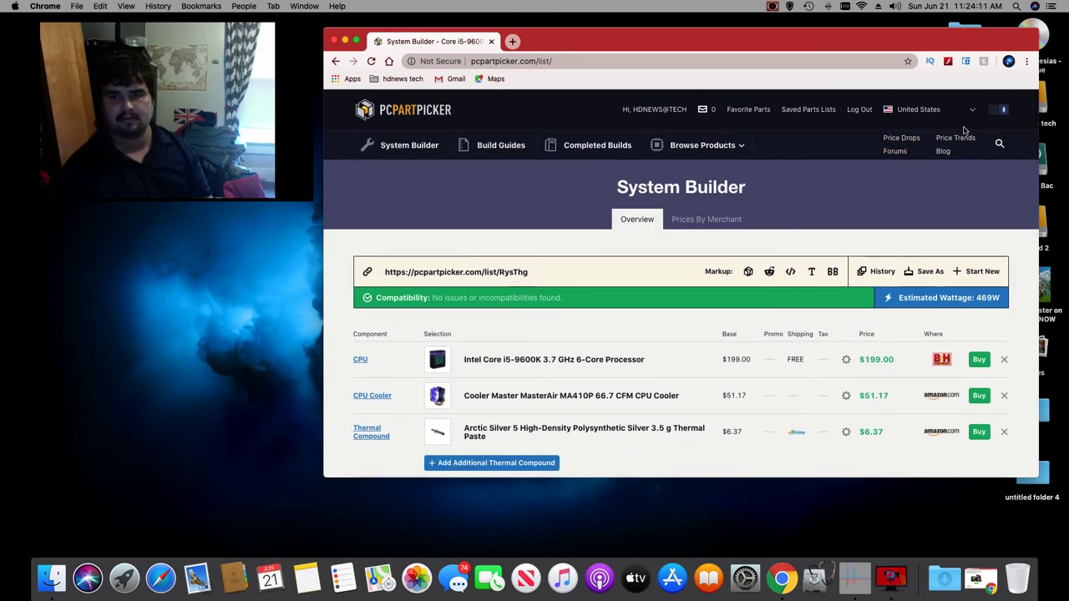
click(819, 111)
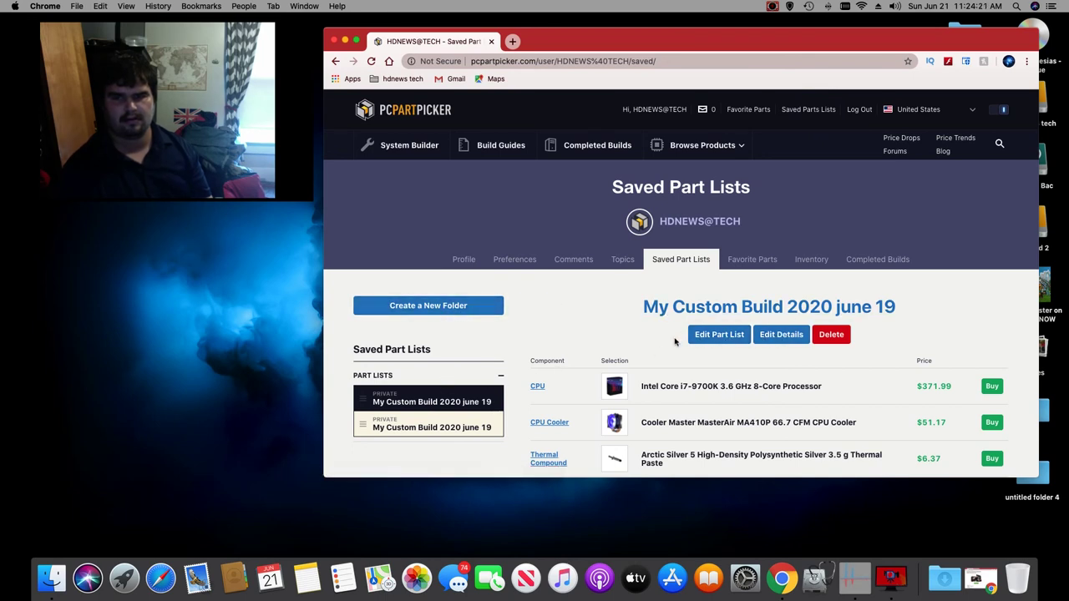
scroll(675, 341, down, 1)
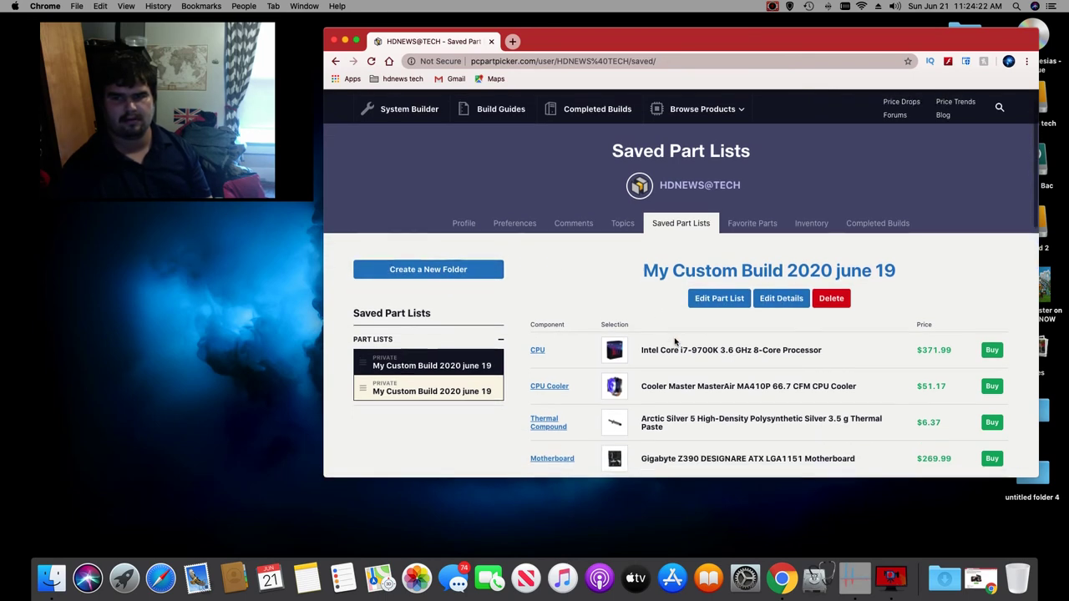
click(856, 269)
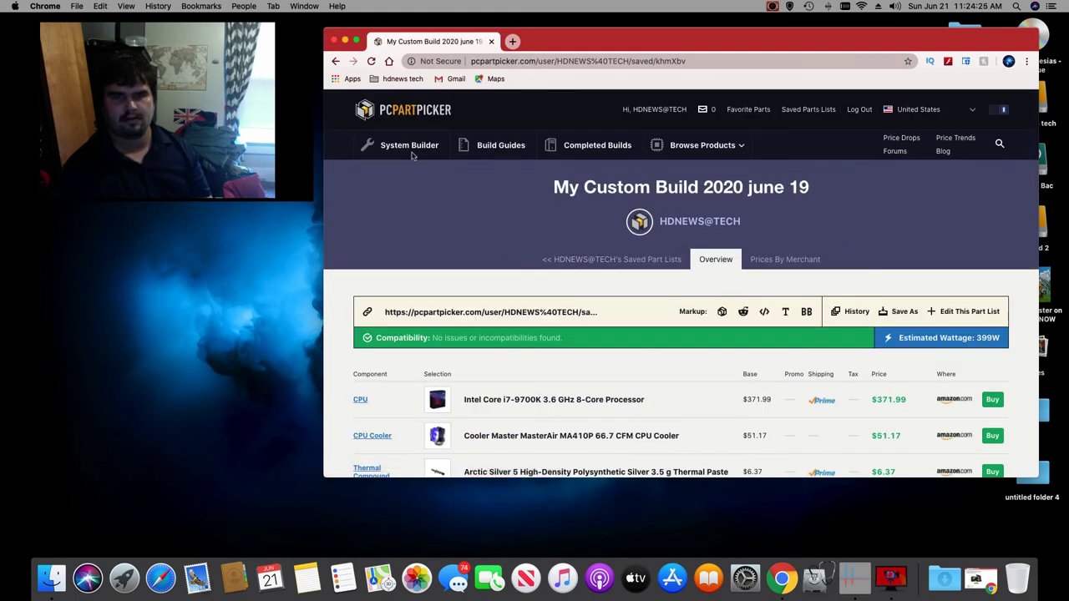
click(335, 61)
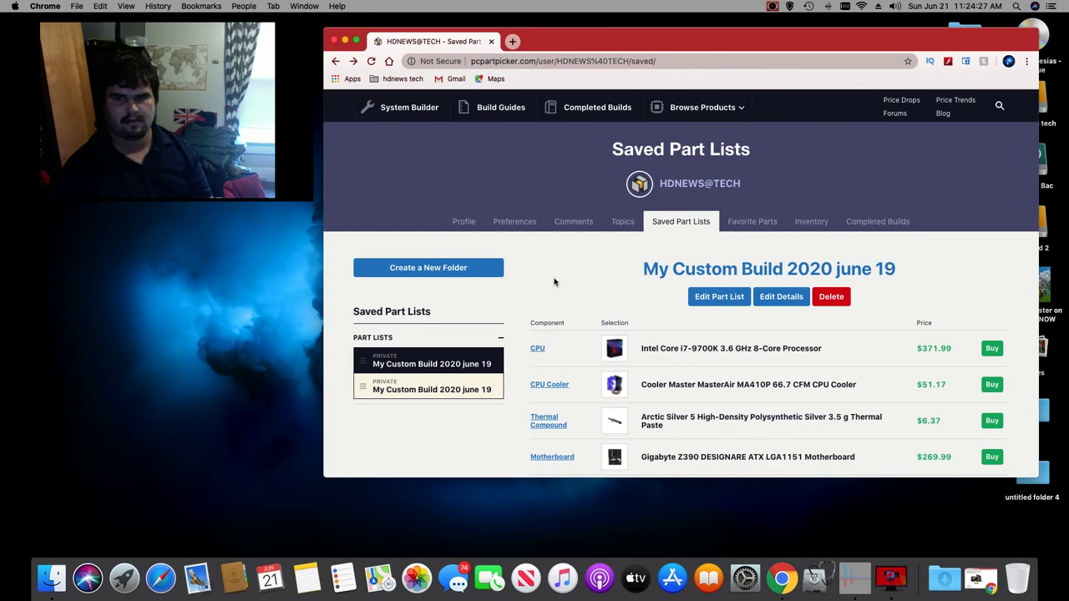
scroll(693, 327, down, 4)
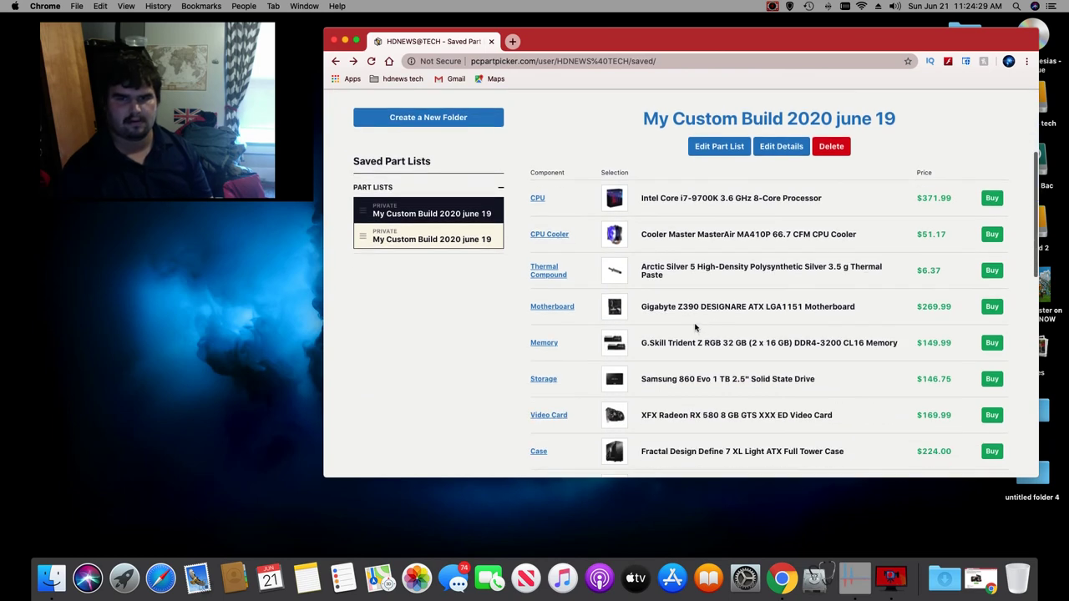
scroll(471, 217, up, 2)
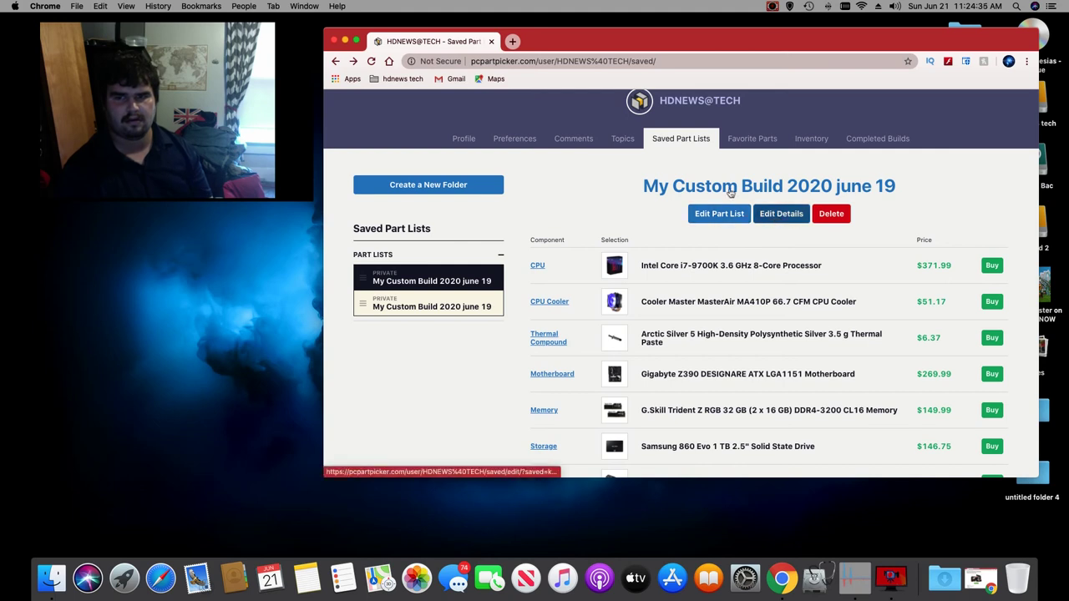
scroll(753, 227, down, 5)
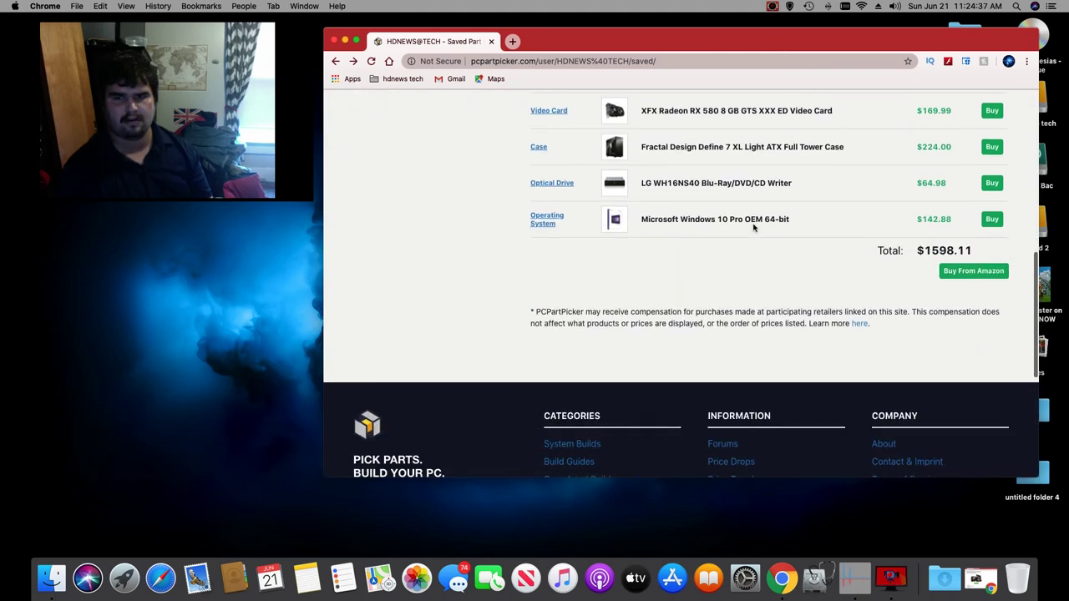
scroll(753, 227, up, 1)
scroll(753, 228, up, 5)
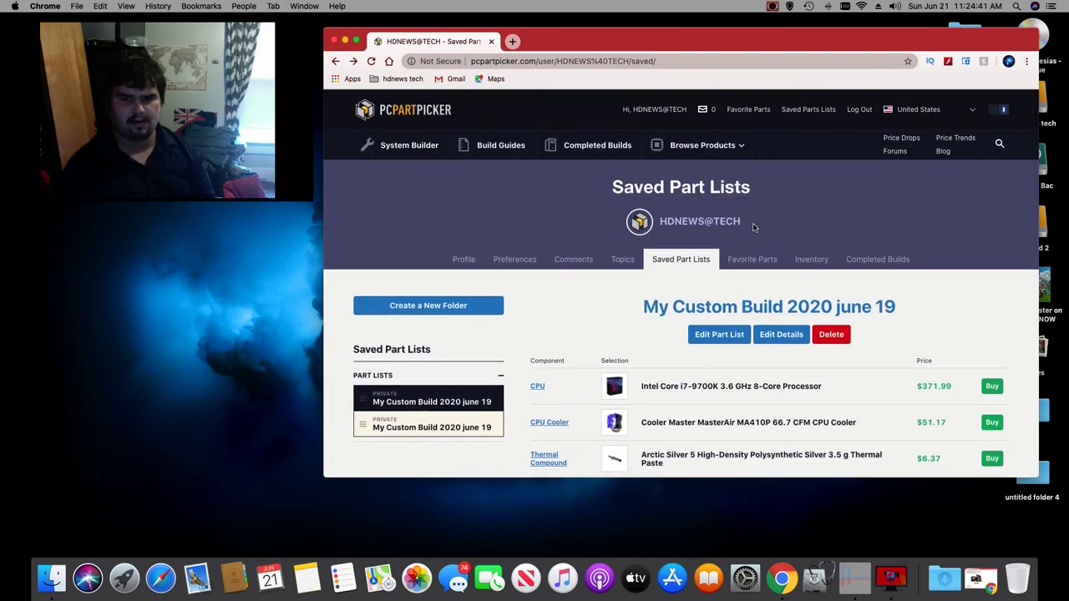
click(335, 61)
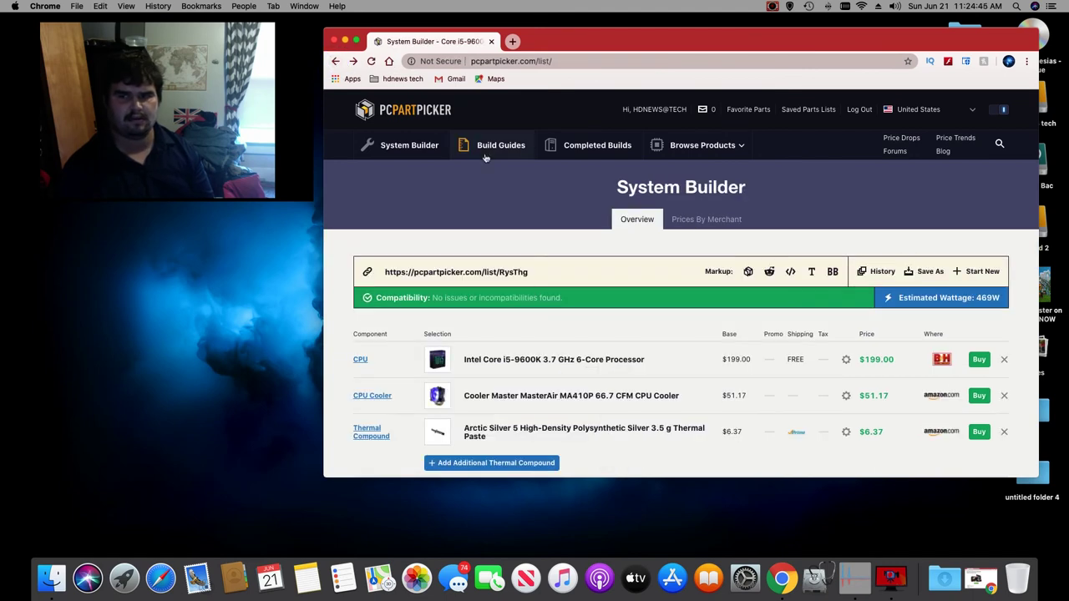
Step: Save As a new private list, appending 'june 21 2020' to name it 'My Custom Build june 21 2020'
scroll(484, 156, down, 6)
scroll(484, 156, up, 6)
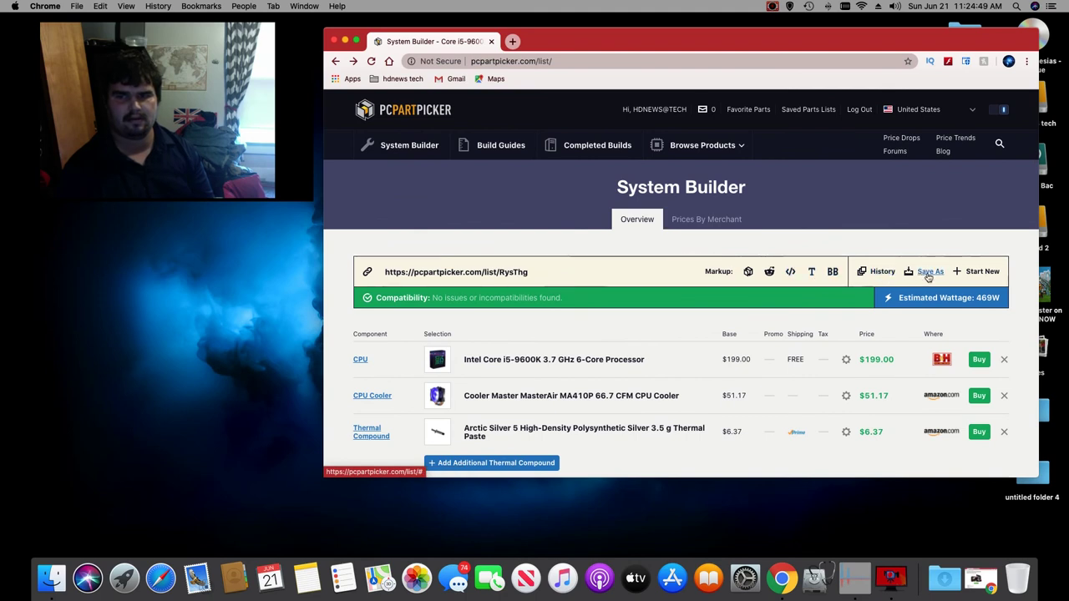
click(929, 272)
click(558, 224)
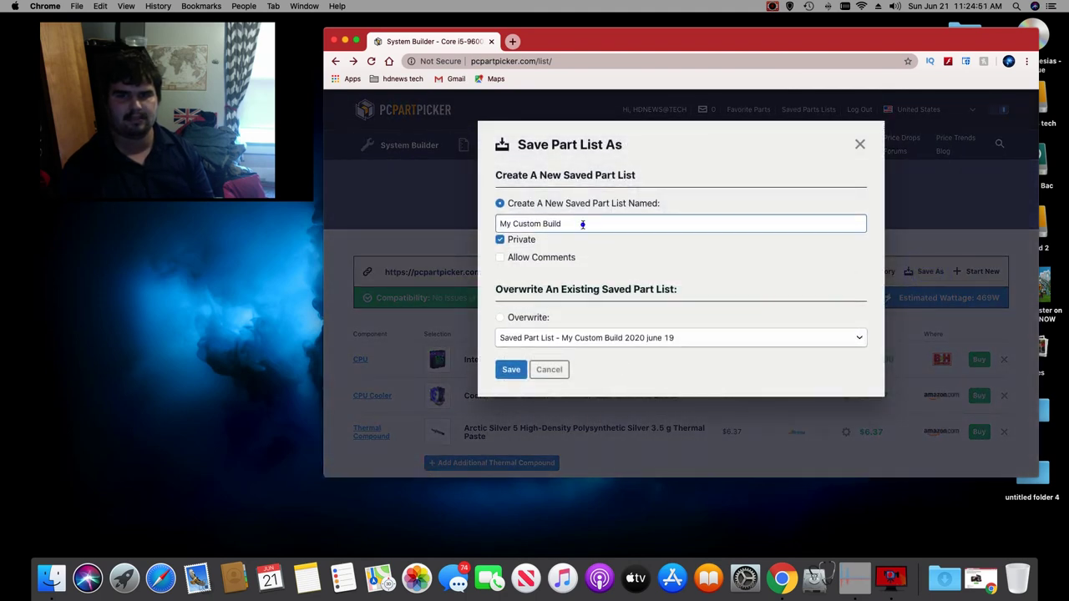
triple_click(582, 223)
click(566, 220)
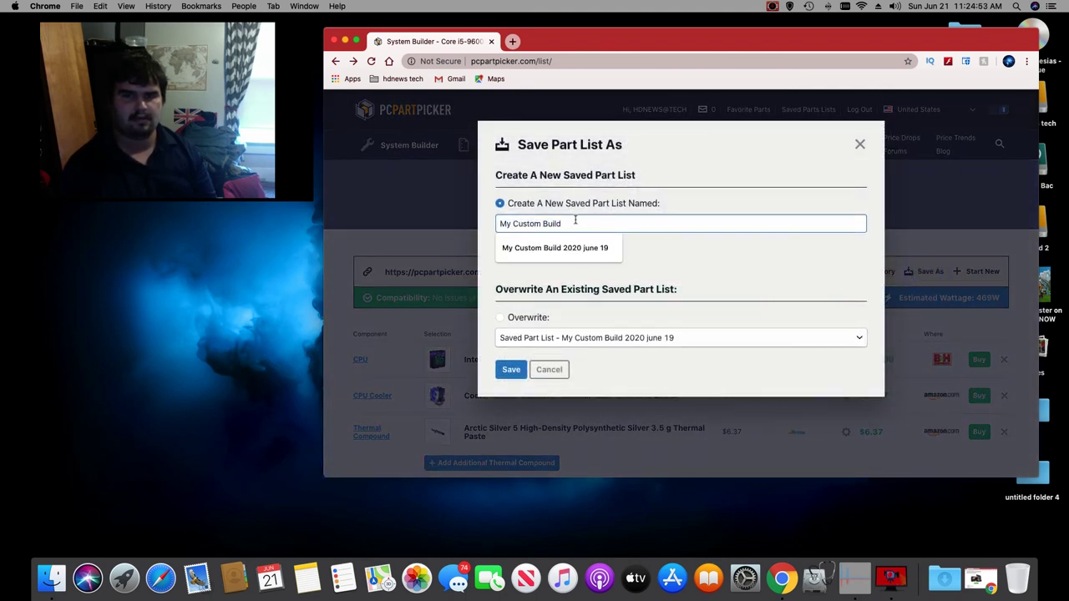
text(june)
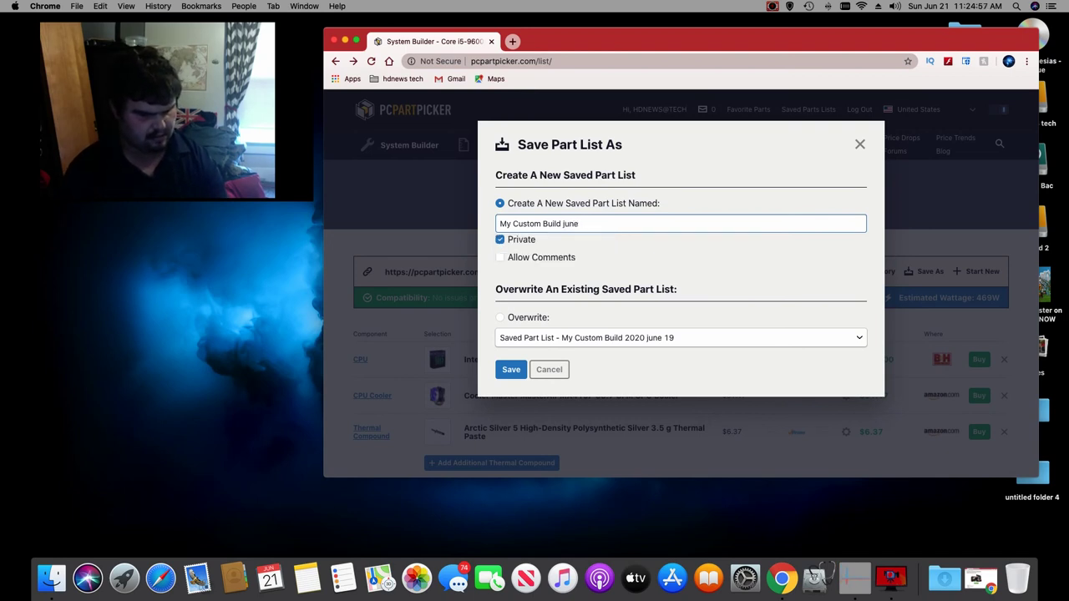
text( 21 20)
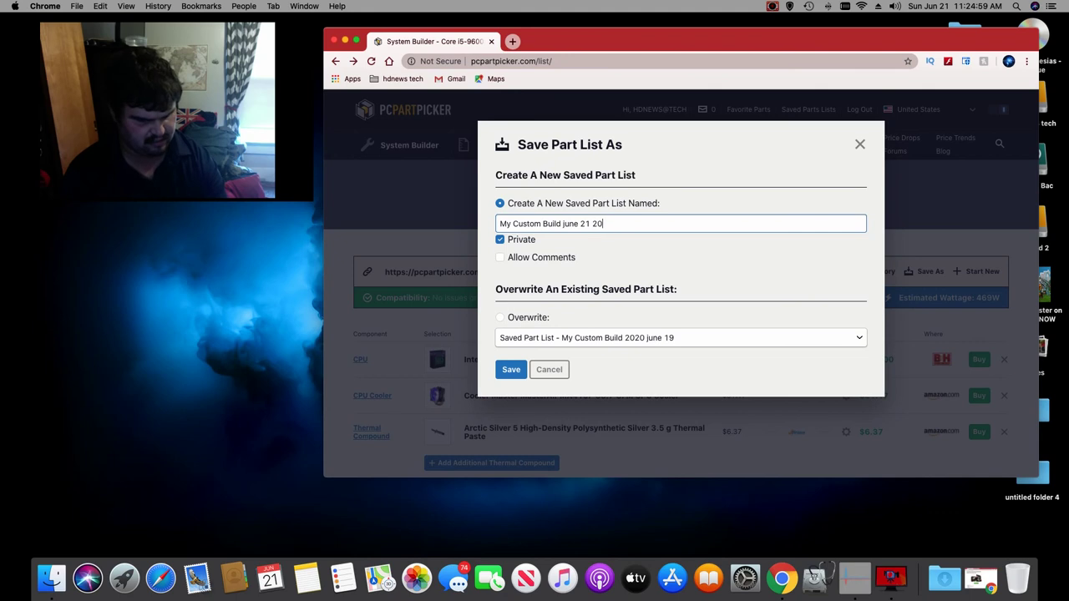
text(20)
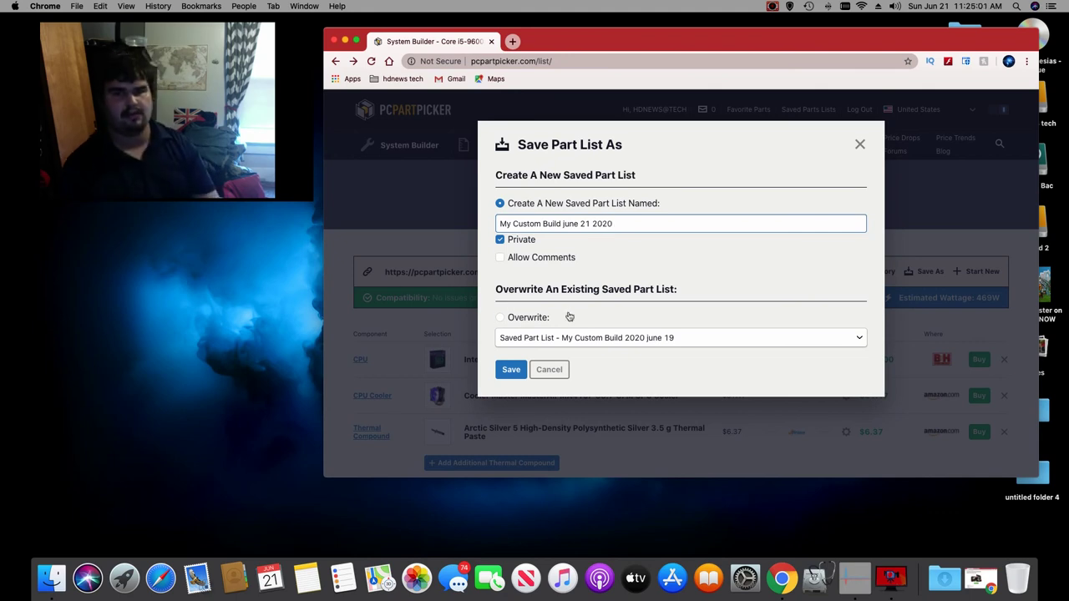
click(508, 375)
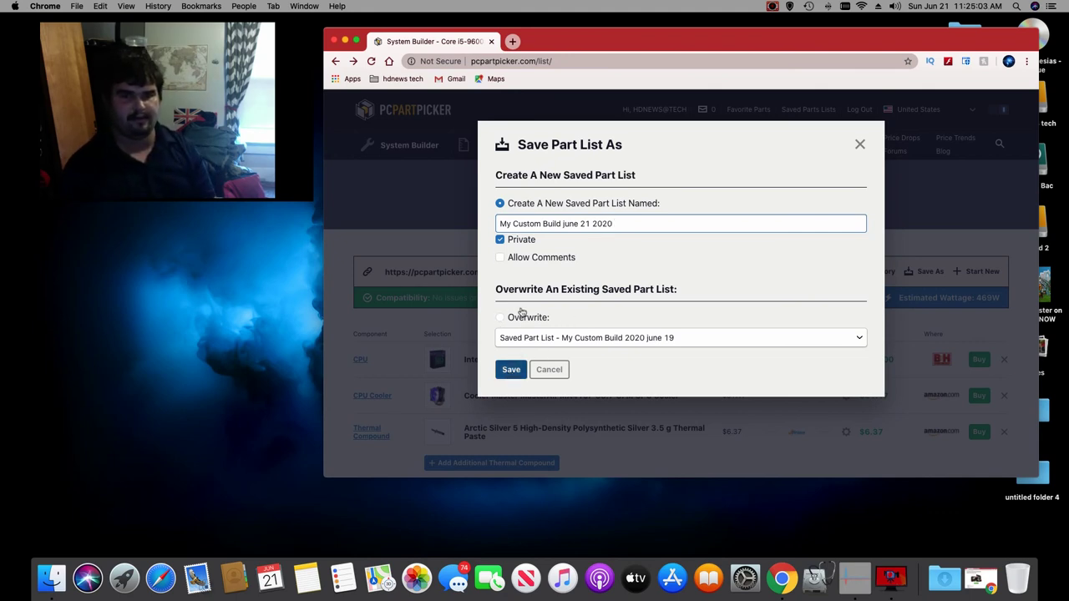
click(510, 369)
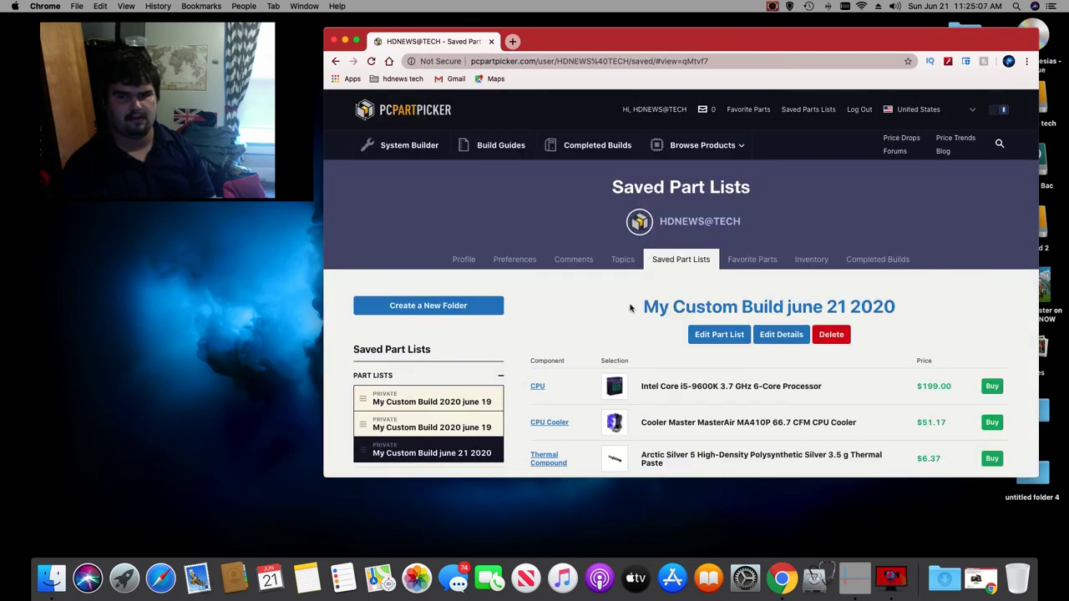
scroll(630, 309, down, 2)
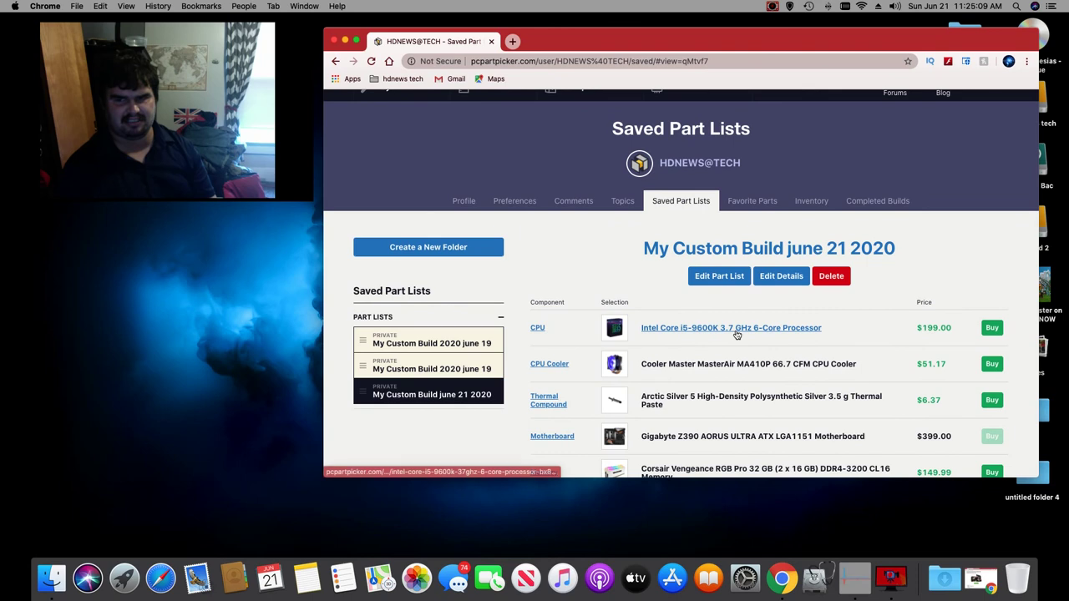
scroll(736, 335, down, 3)
scroll(736, 335, down, 8)
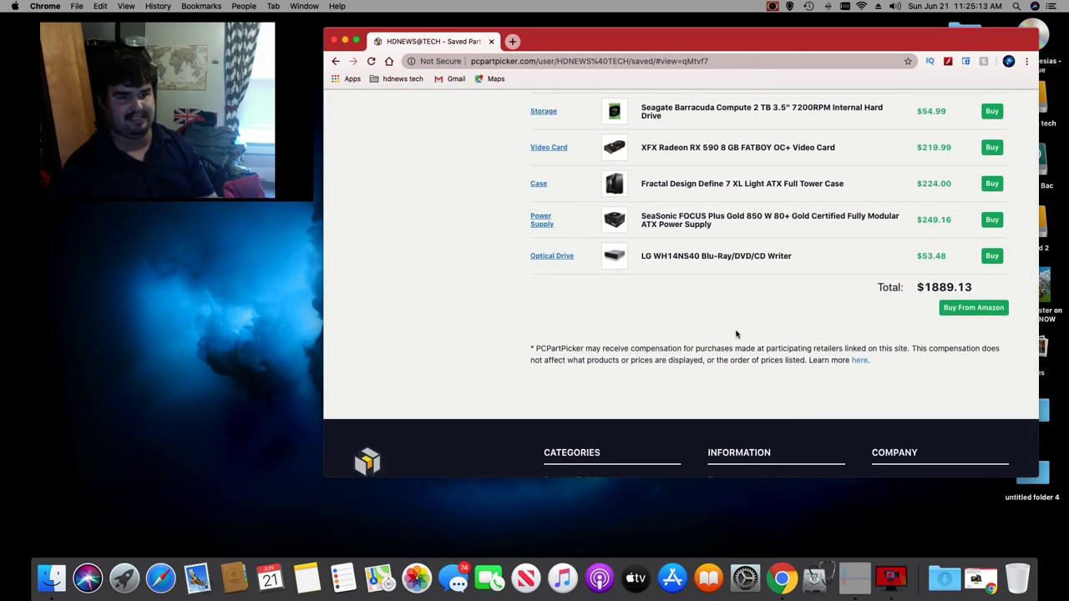
scroll(737, 335, up, 4)
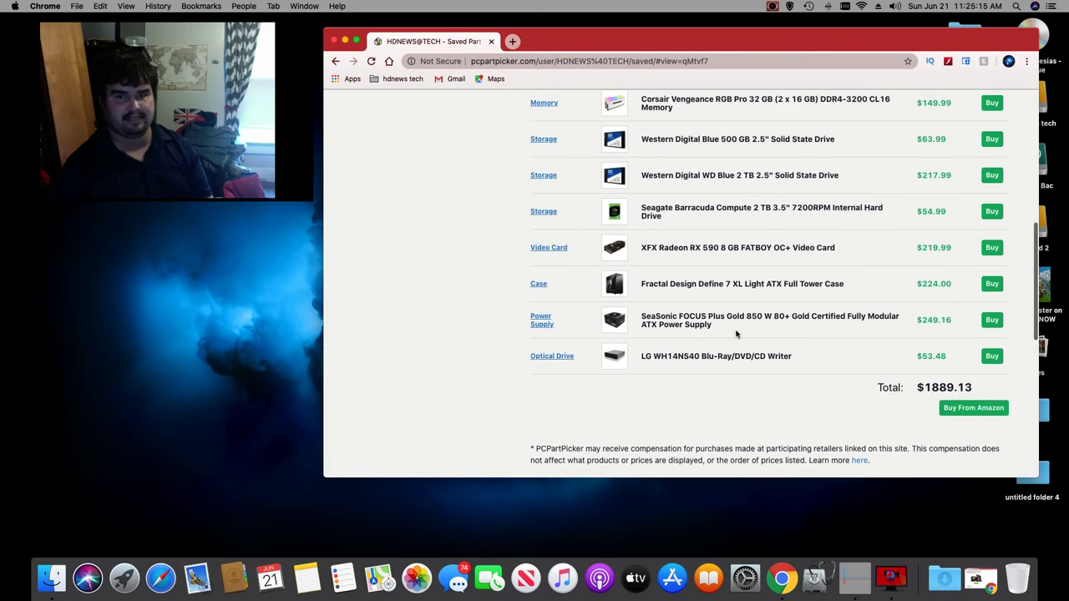
scroll(737, 335, up, 8)
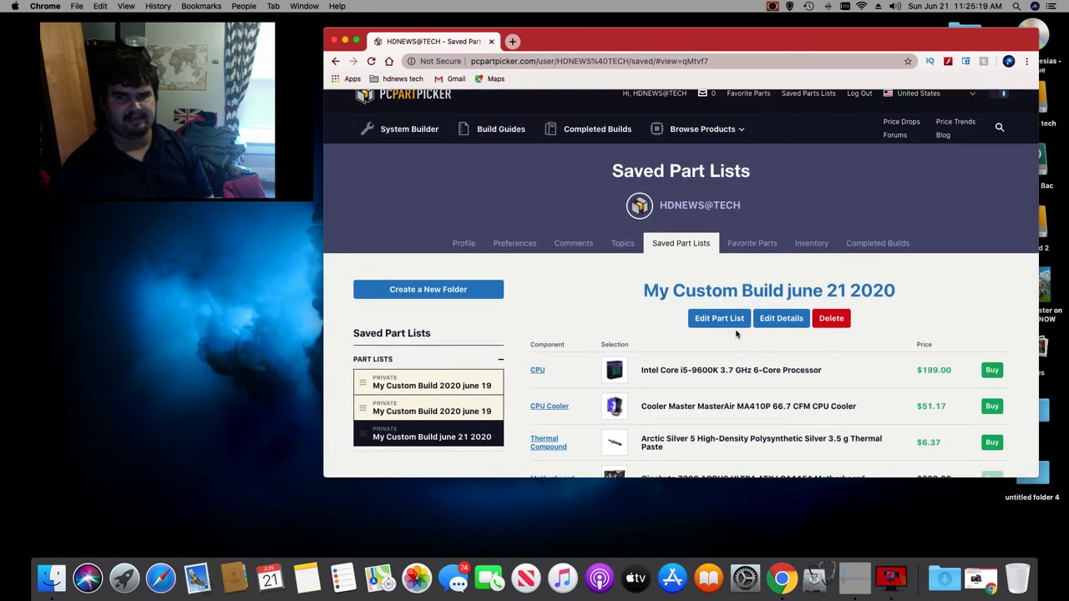
scroll(736, 335, down, 10)
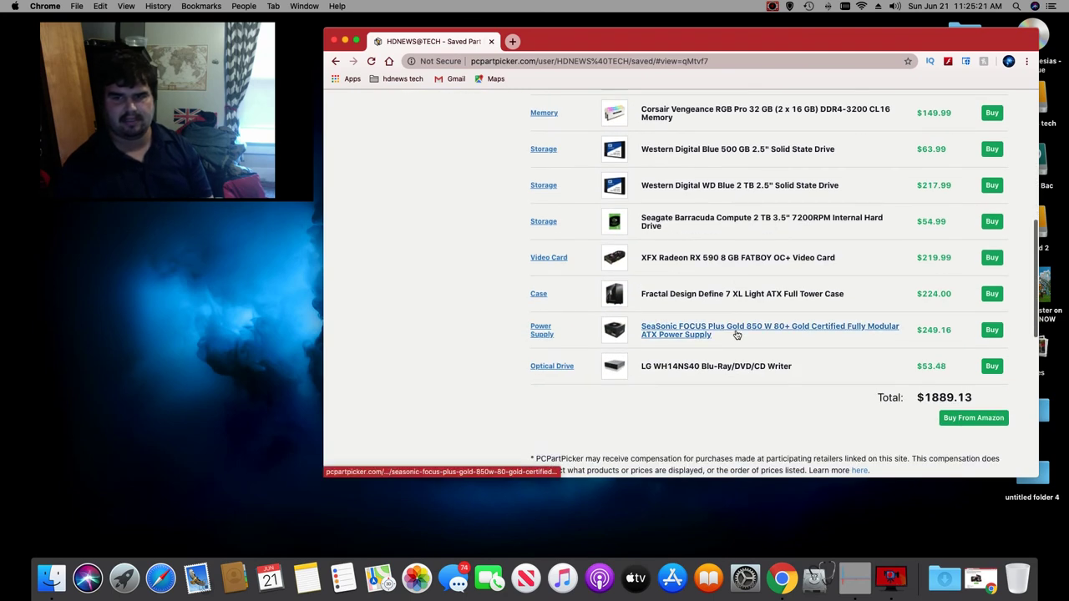
scroll(737, 335, down, 3)
scroll(736, 334, up, 5)
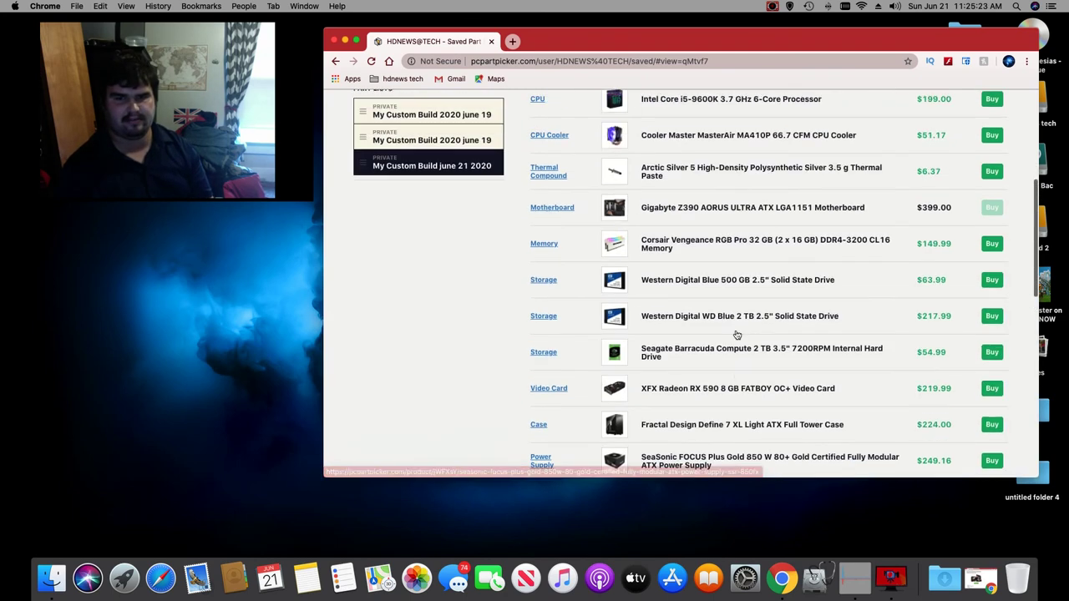
scroll(736, 335, up, 4)
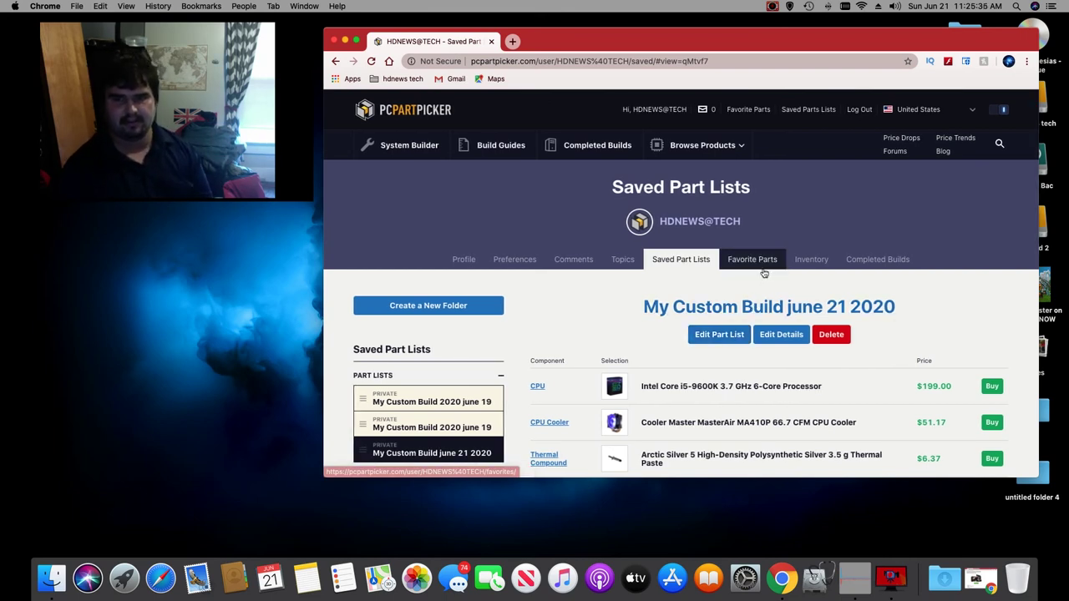
scroll(764, 336, down, 15)
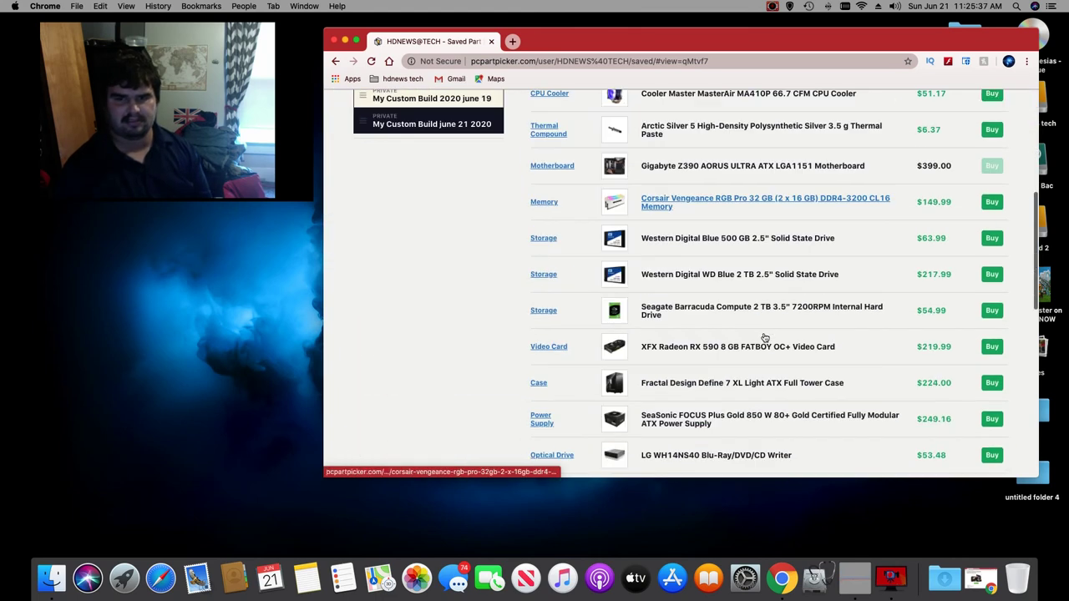
scroll(763, 336, up, 14)
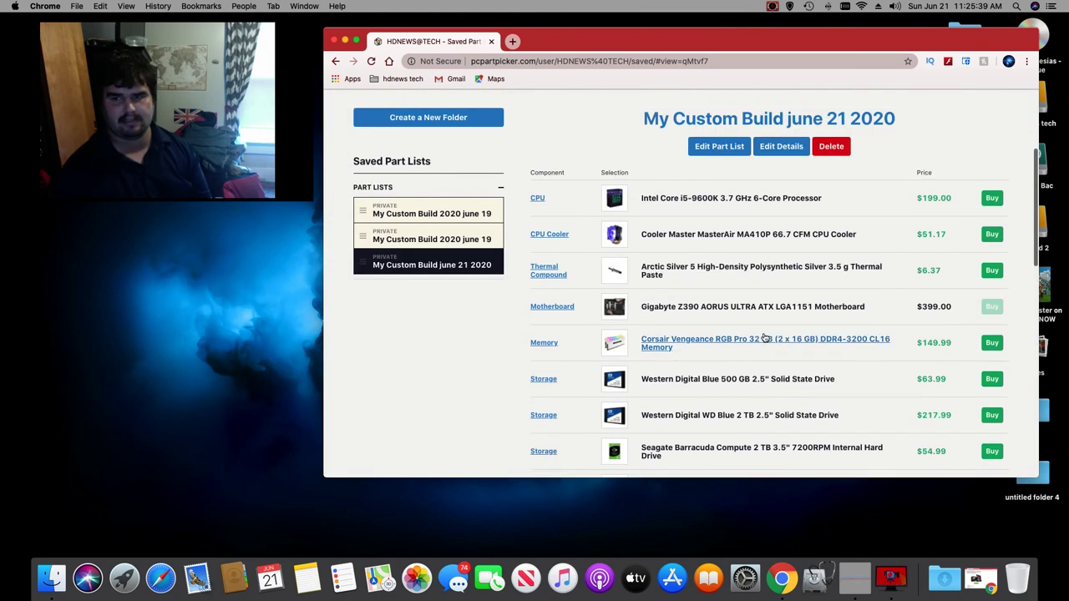
Step: Reopen the saved list for editing and browse wireless network adapters
click(710, 242)
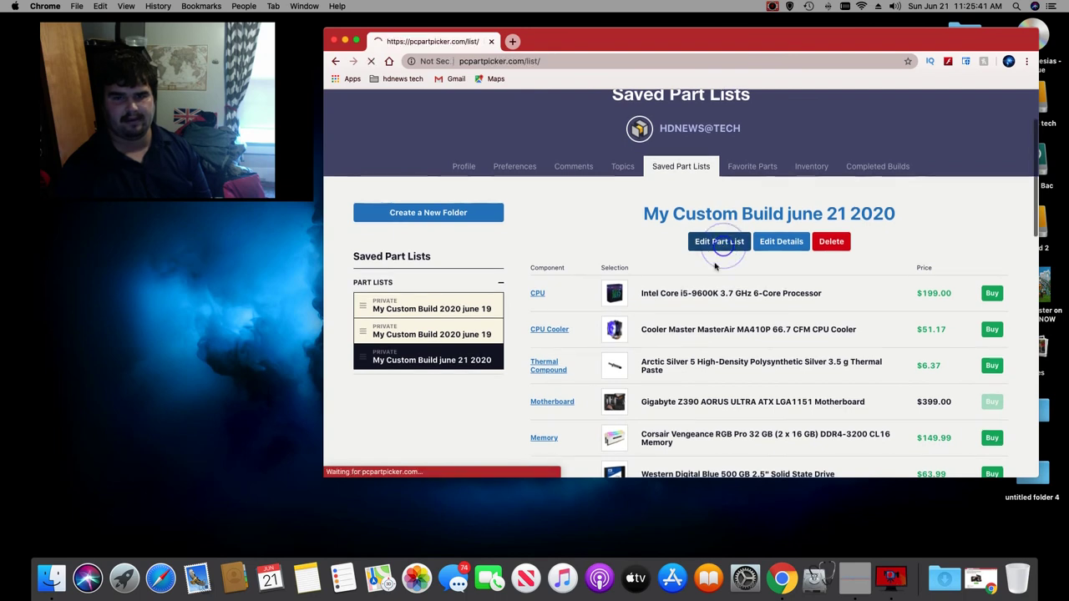
scroll(710, 331, down, 5)
scroll(710, 332, down, 5)
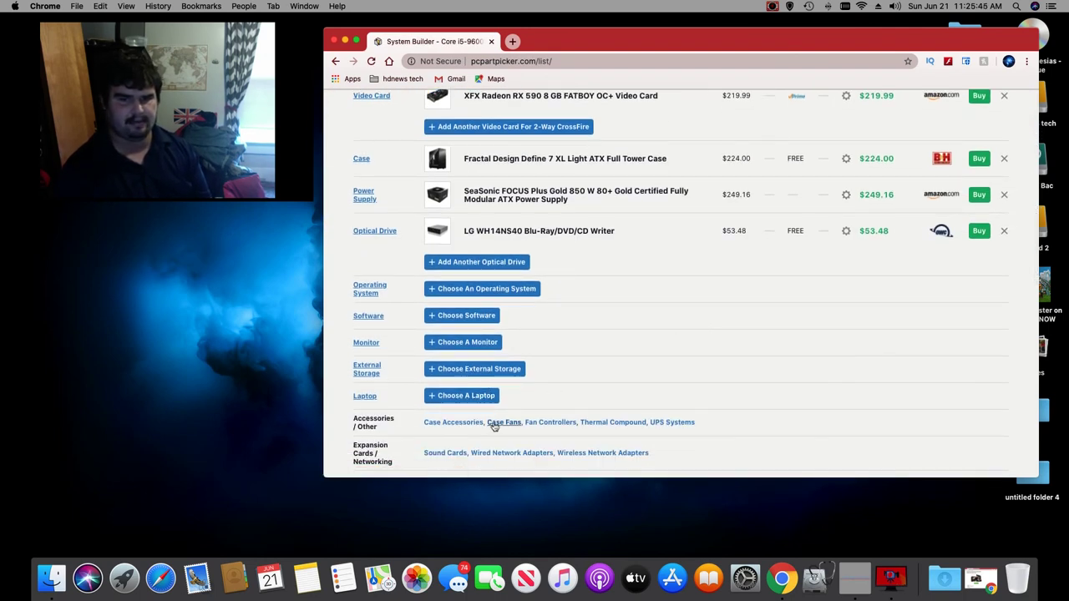
scroll(572, 432, down, 2)
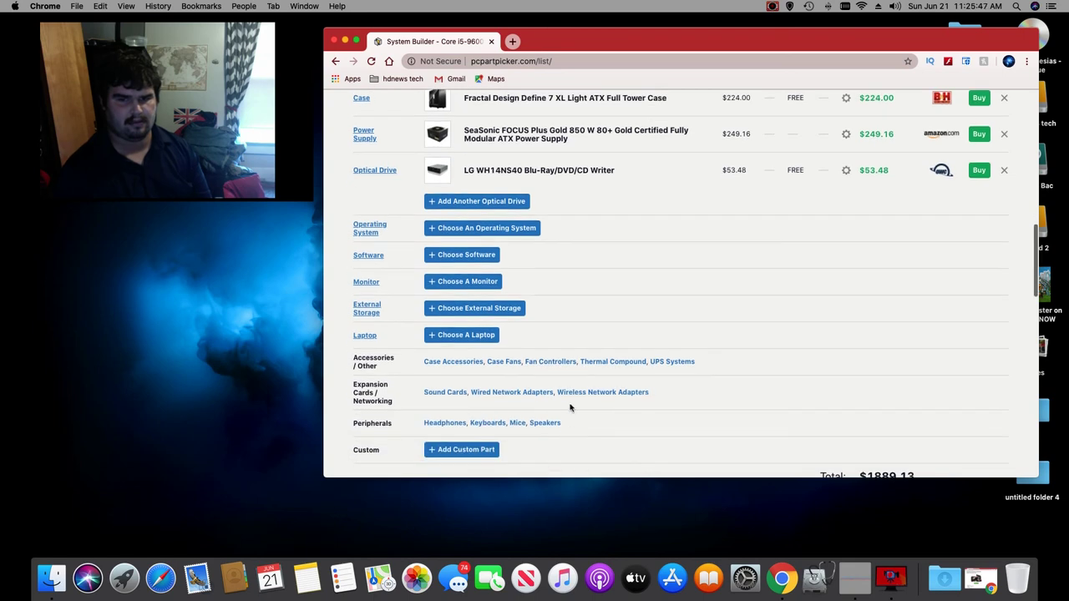
click(595, 393)
Step: Add the TP-Link Archer TX3000E Wi-Fi 6 adapter ($49.99) to the build
scroll(458, 378, down, 5)
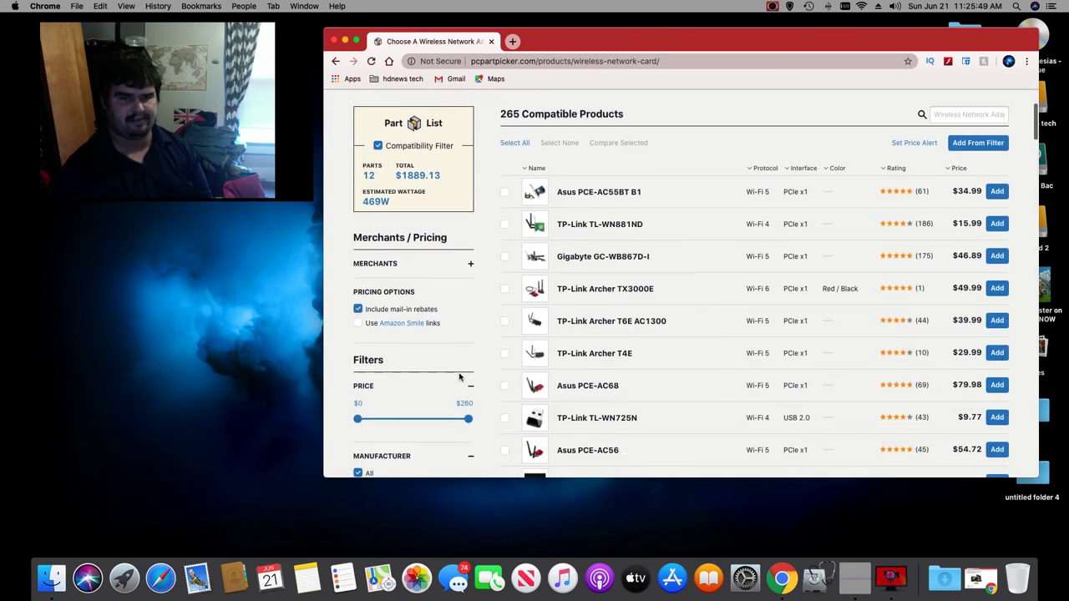
scroll(459, 377, down, 10)
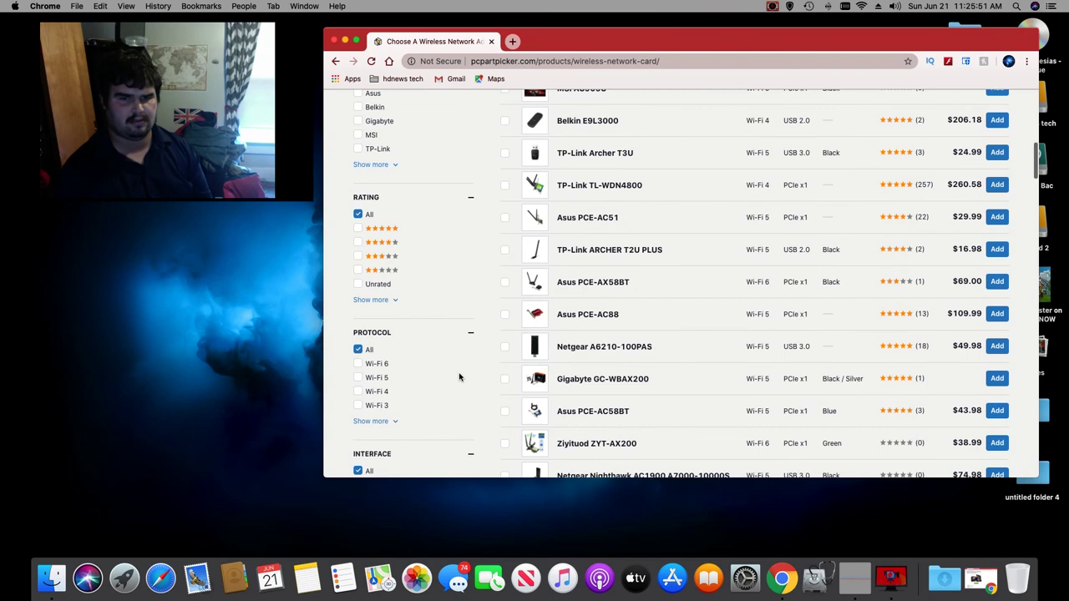
scroll(458, 377, down, 9)
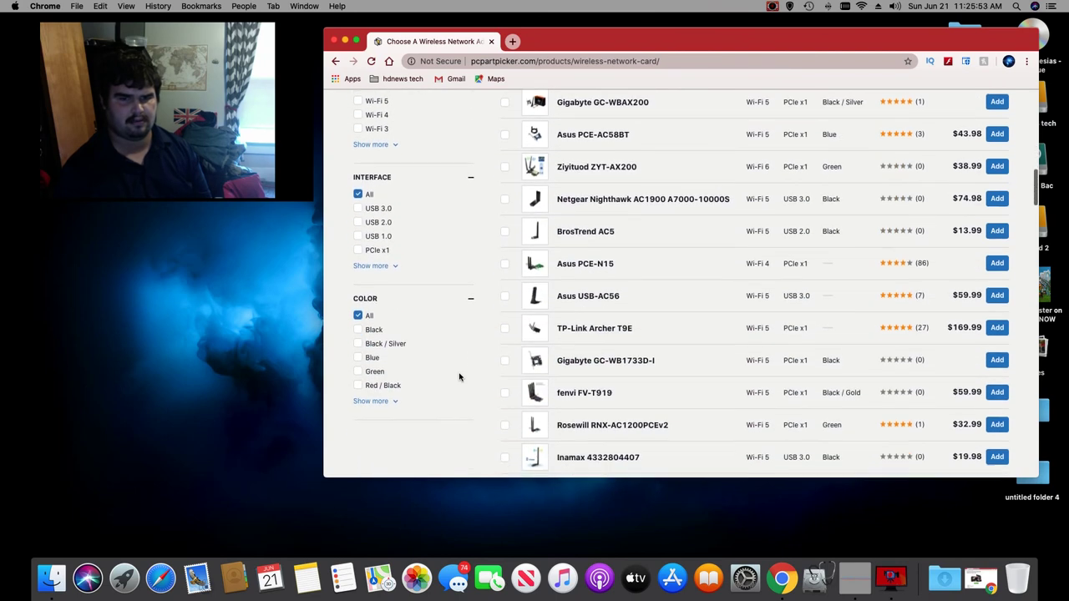
scroll(458, 377, down, 1)
scroll(459, 377, up, 6)
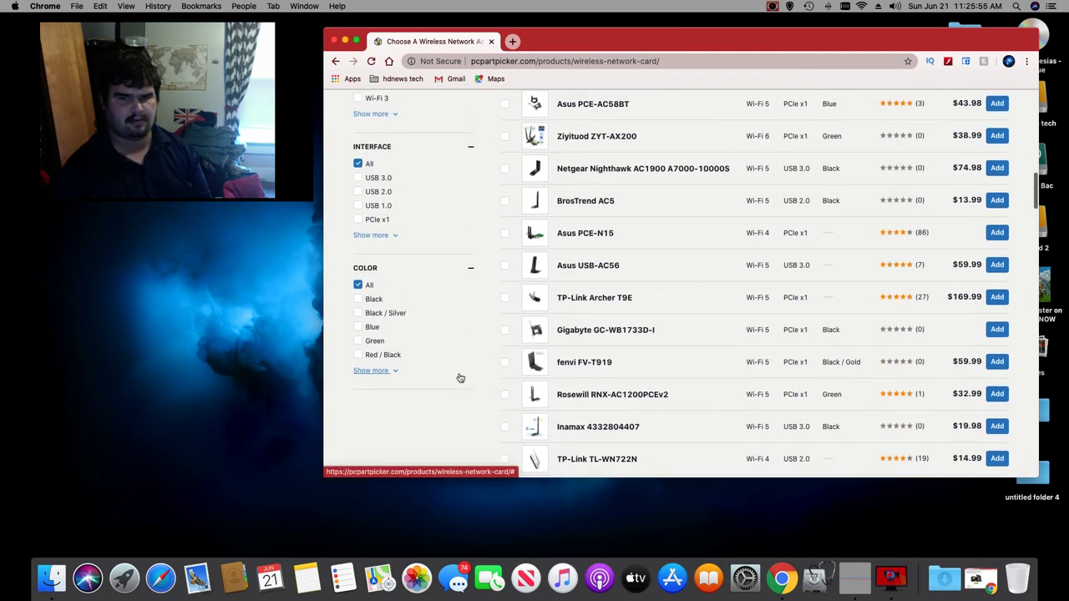
scroll(458, 377, up, 3)
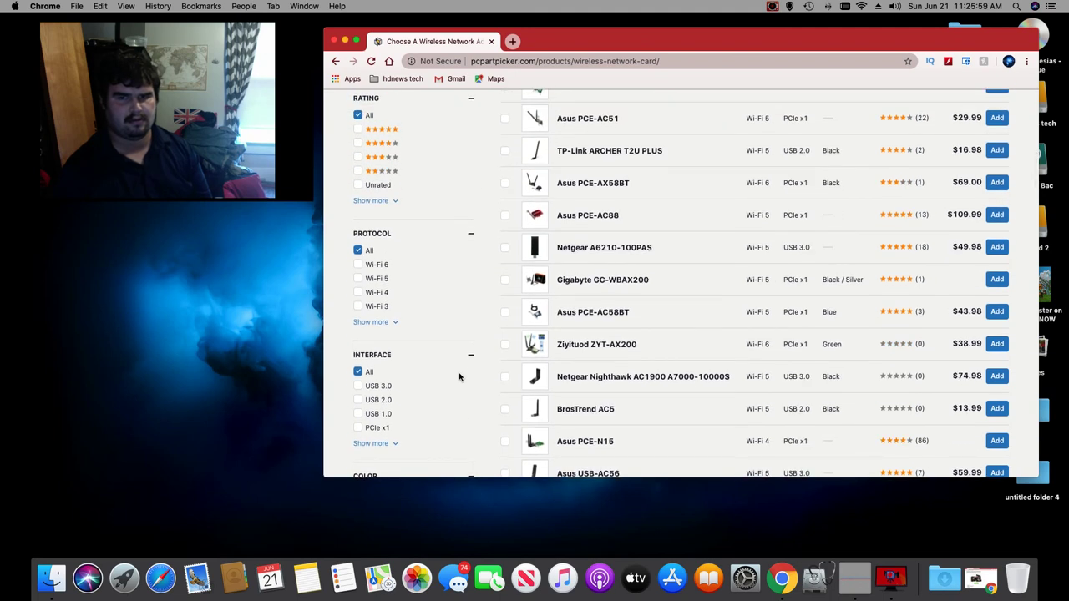
scroll(458, 377, up, 2)
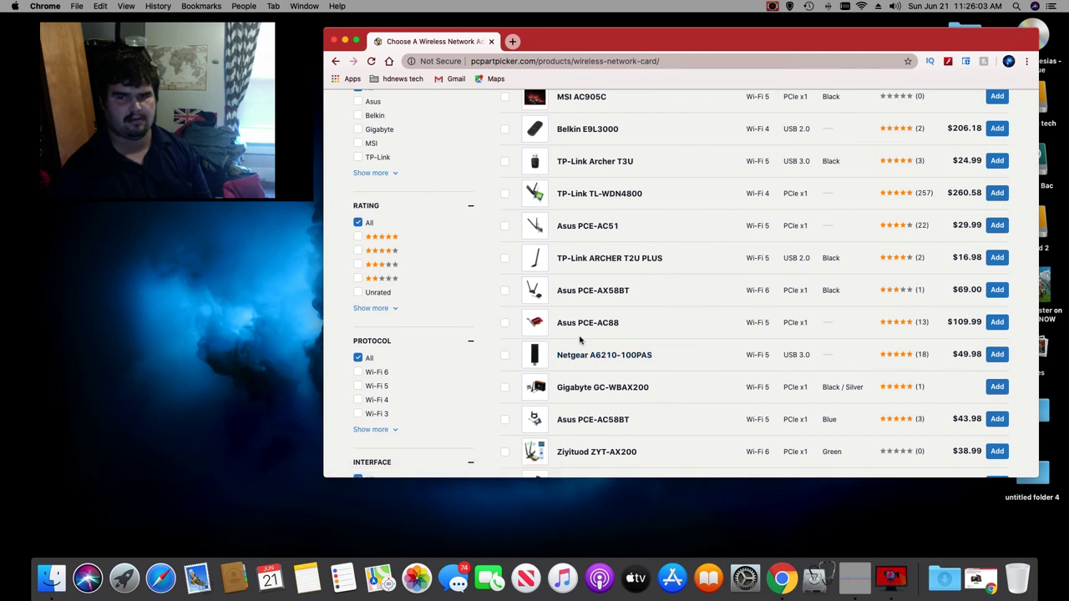
scroll(580, 338, up, 6)
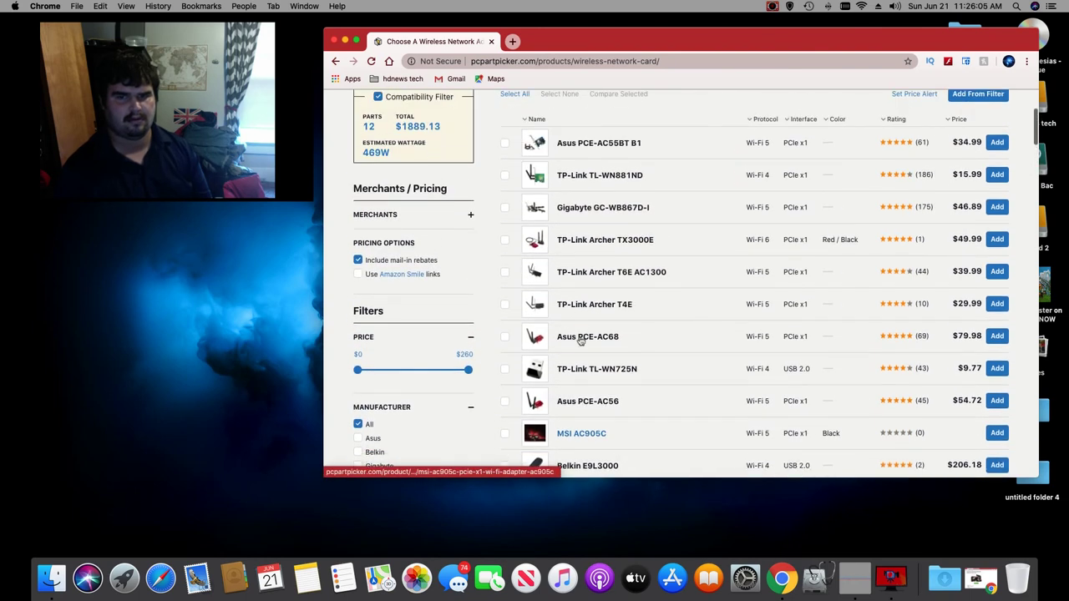
scroll(580, 338, up, 2)
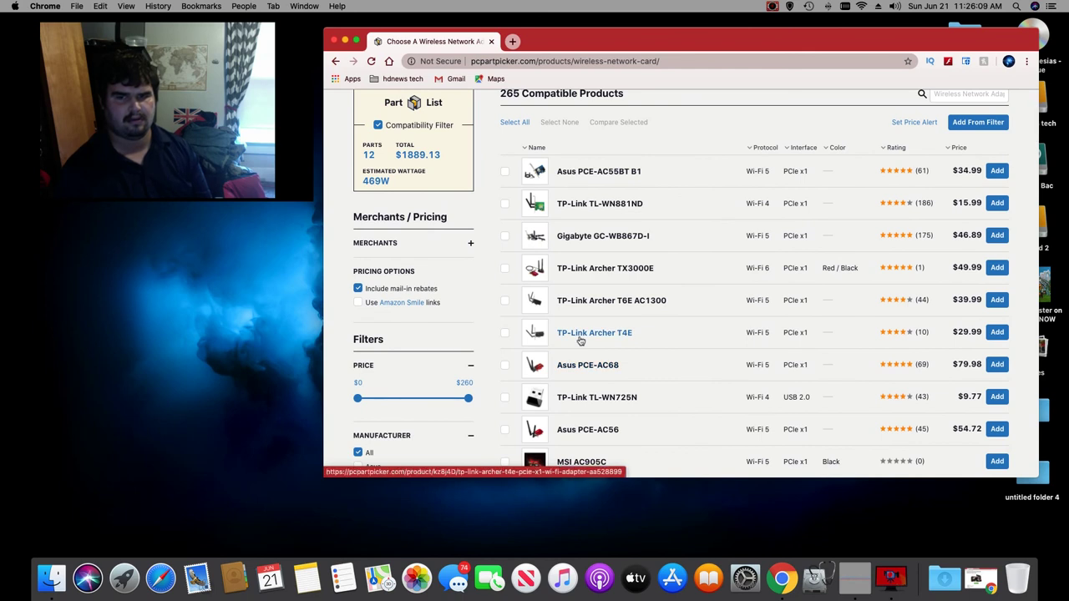
click(997, 269)
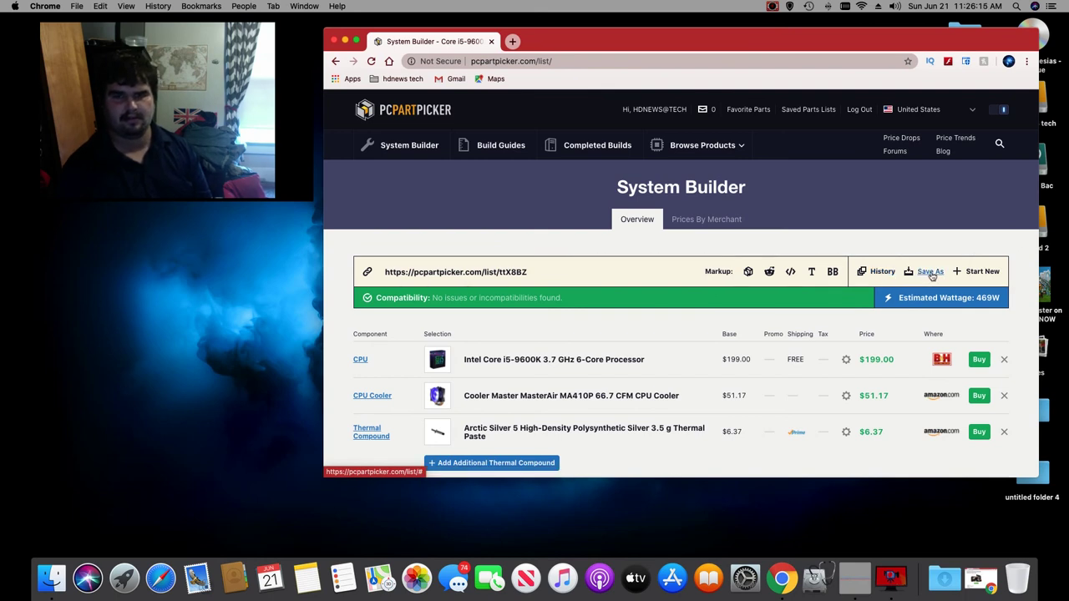
Step: Overwrite 'My Custom Build june 21 2020' with the current build and review the $1939.12 list
click(930, 273)
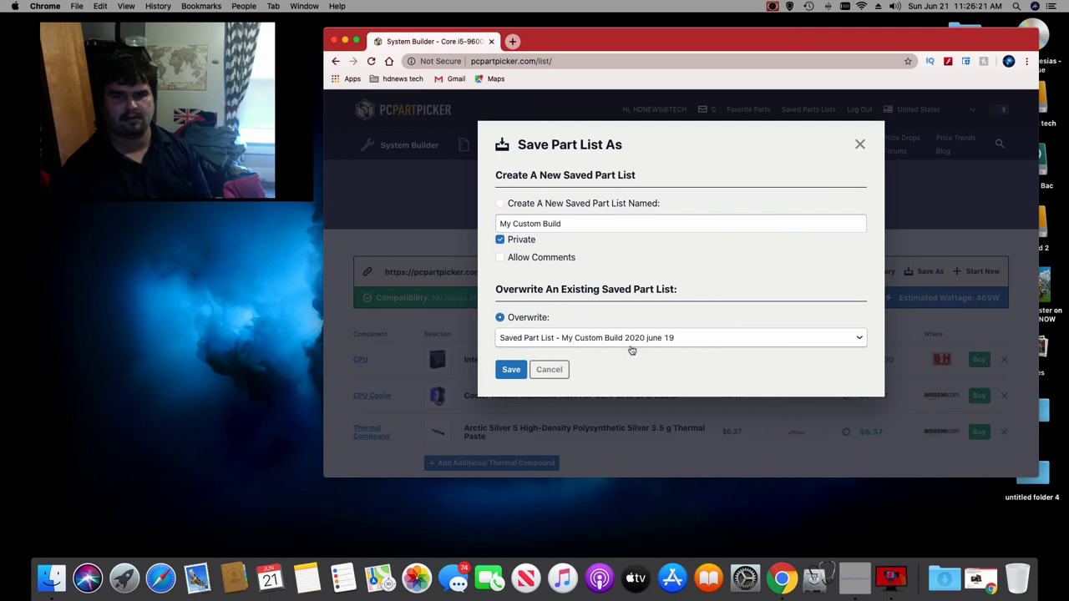
click(678, 338)
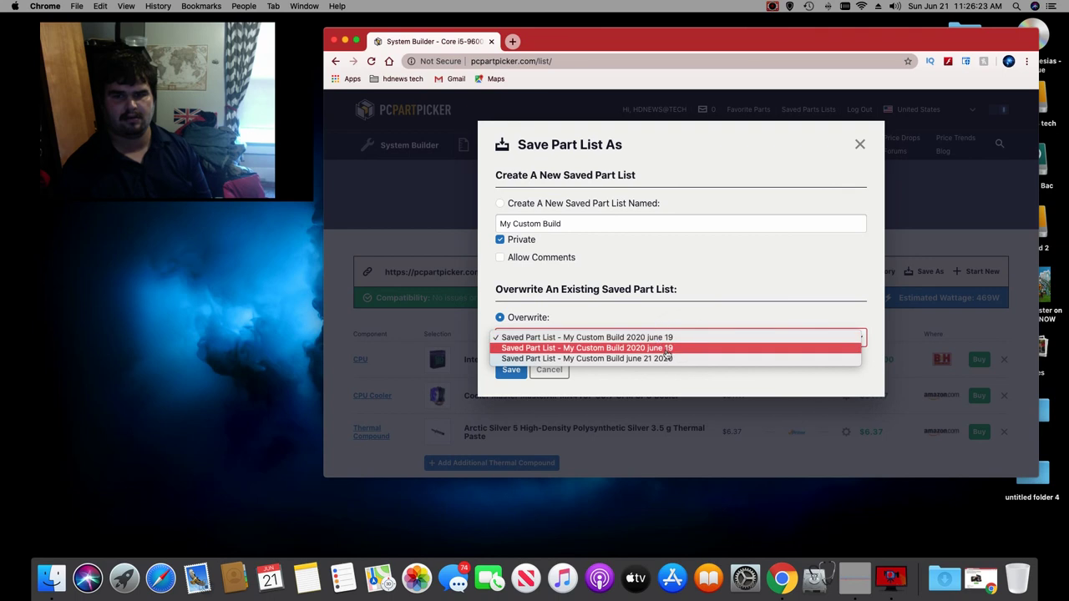
click(662, 358)
click(510, 370)
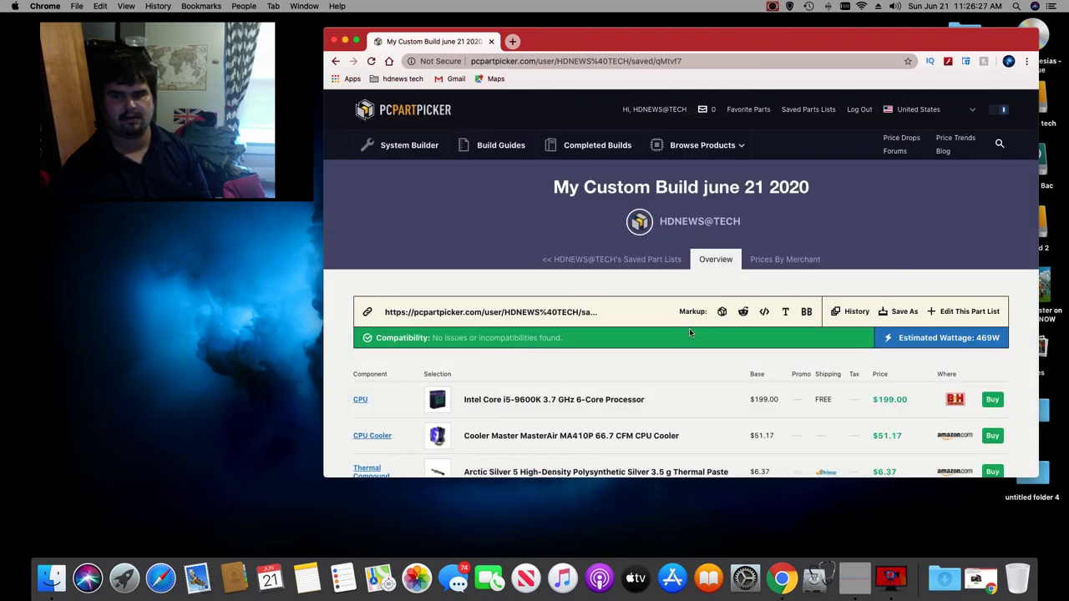
scroll(714, 328, down, 5)
scroll(714, 328, up, 3)
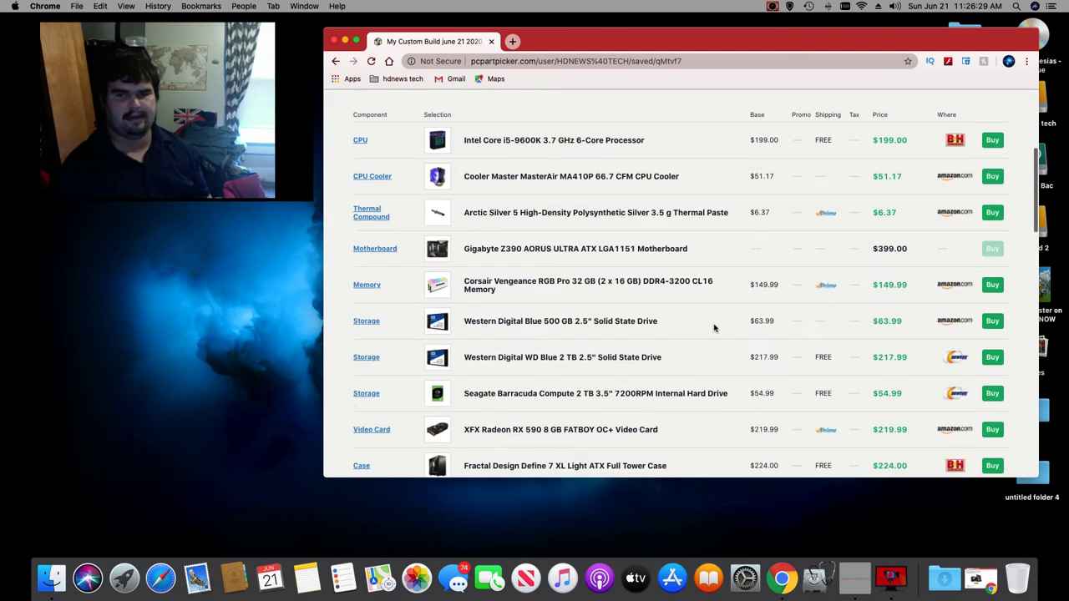
scroll(713, 309, down, 9)
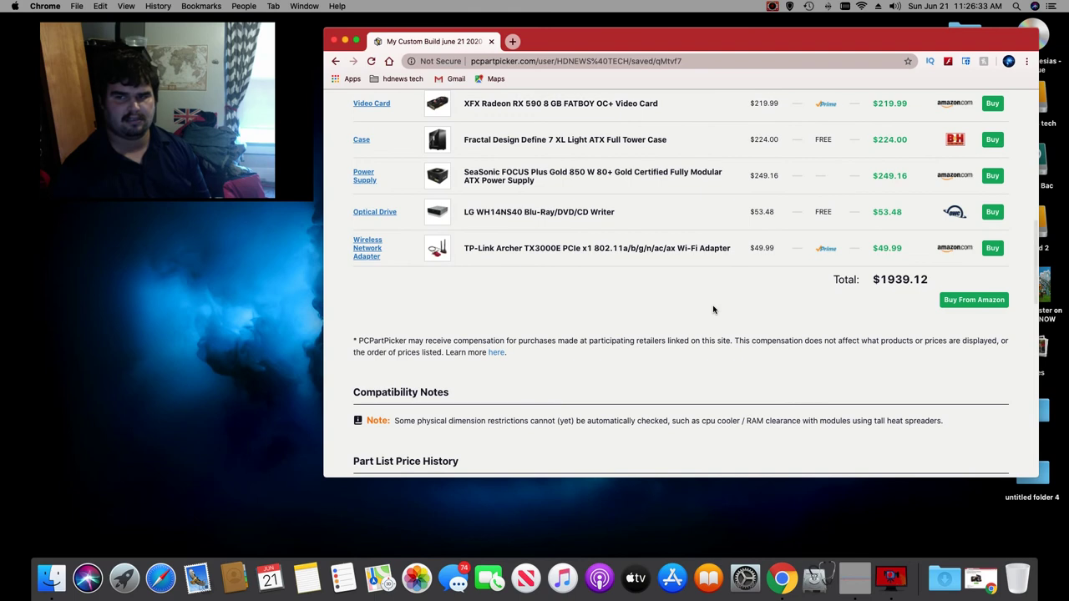
scroll(722, 306, up, 10)
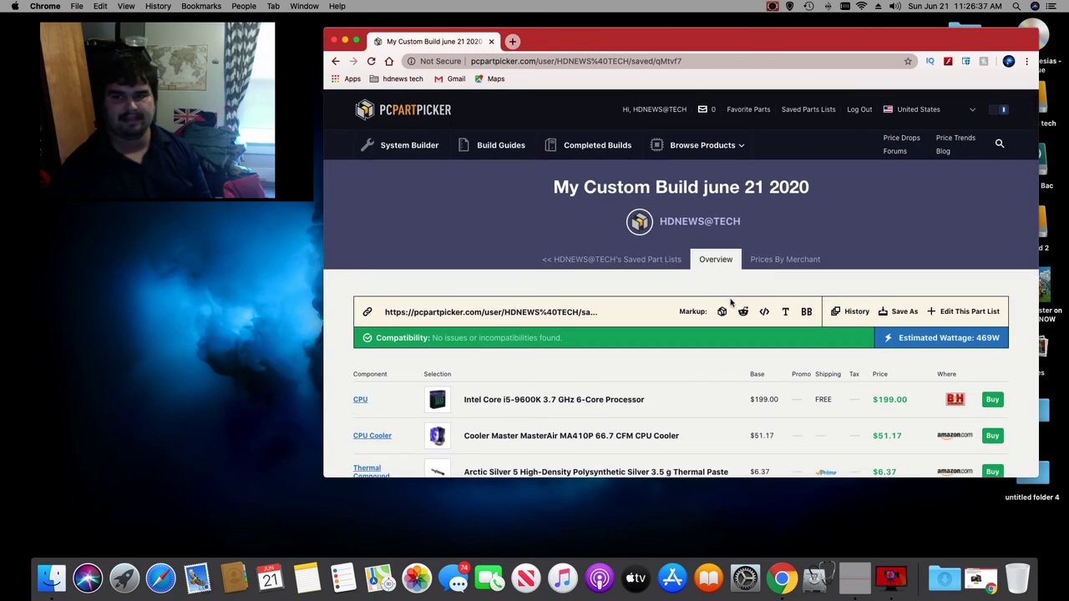
scroll(731, 303, down, 3)
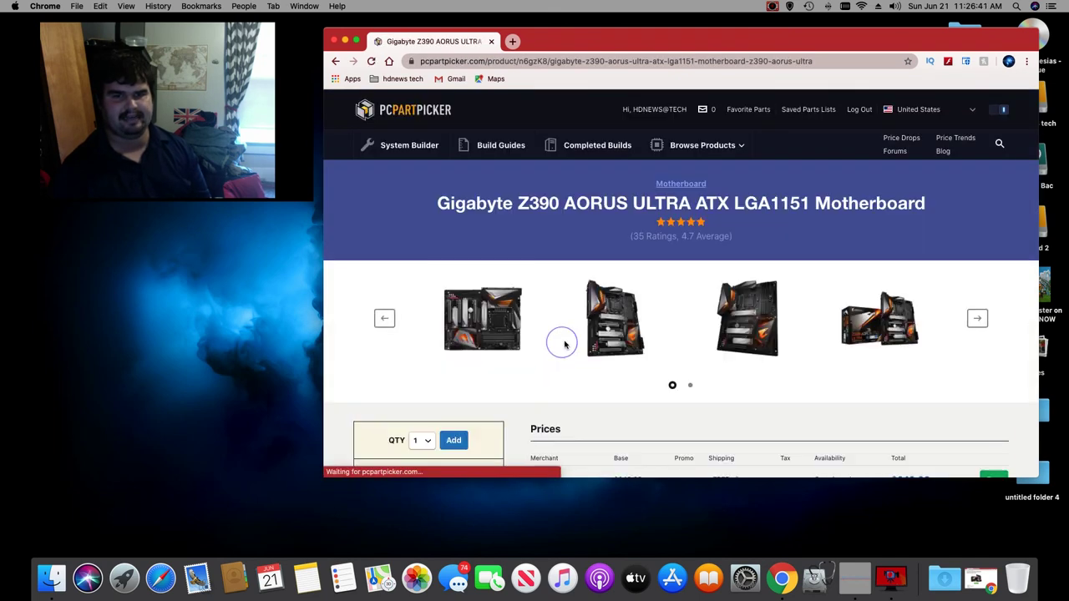
scroll(565, 343, down, 10)
scroll(567, 343, down, 10)
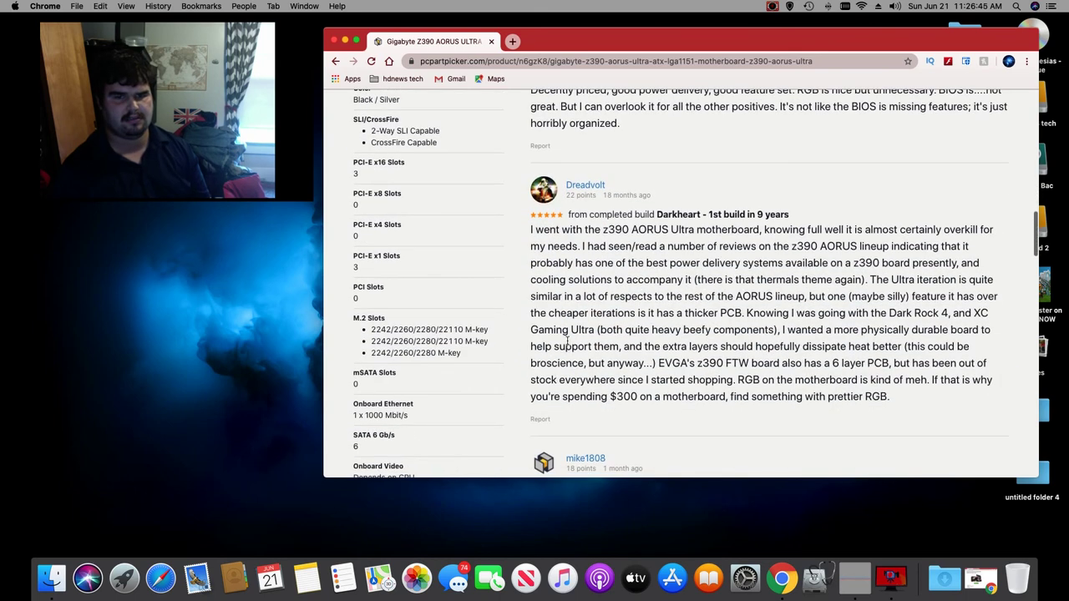
scroll(567, 344, down, 4)
scroll(567, 343, down, 5)
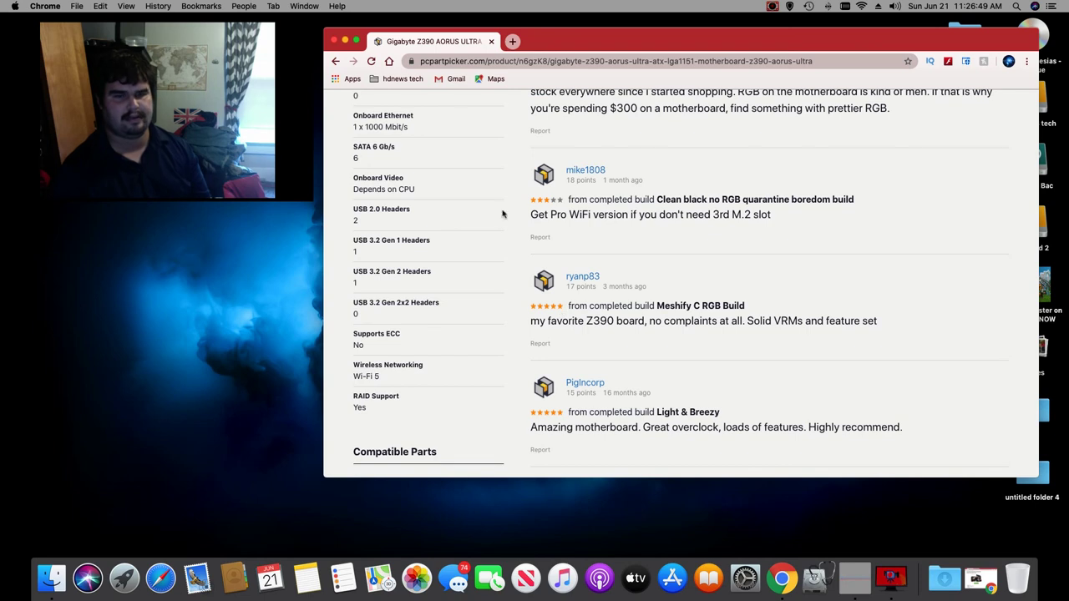
click(337, 62)
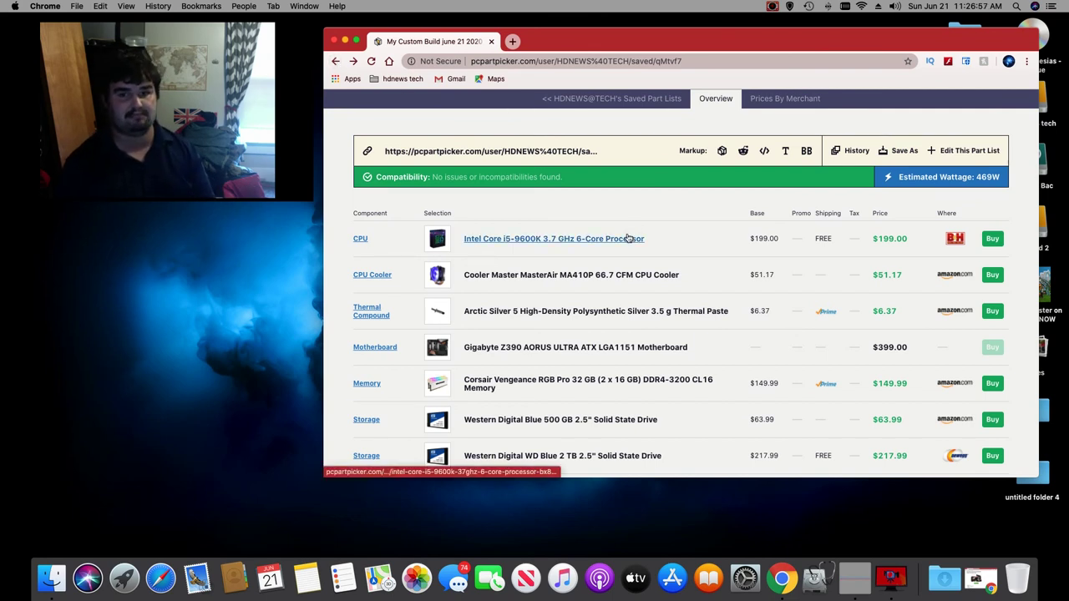
scroll(628, 238, down, 3)
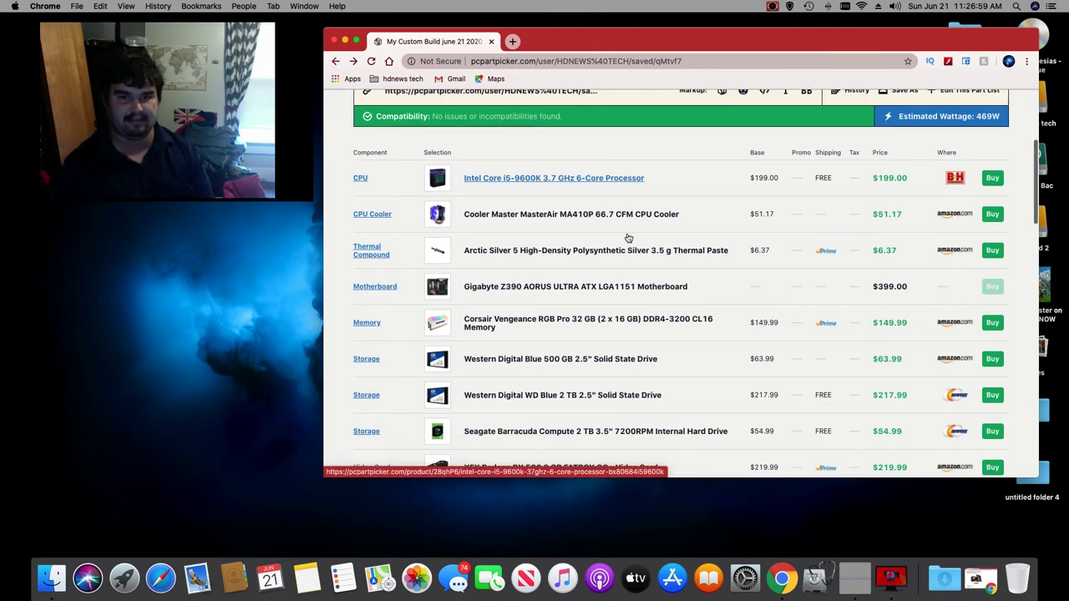
scroll(628, 238, down, 4)
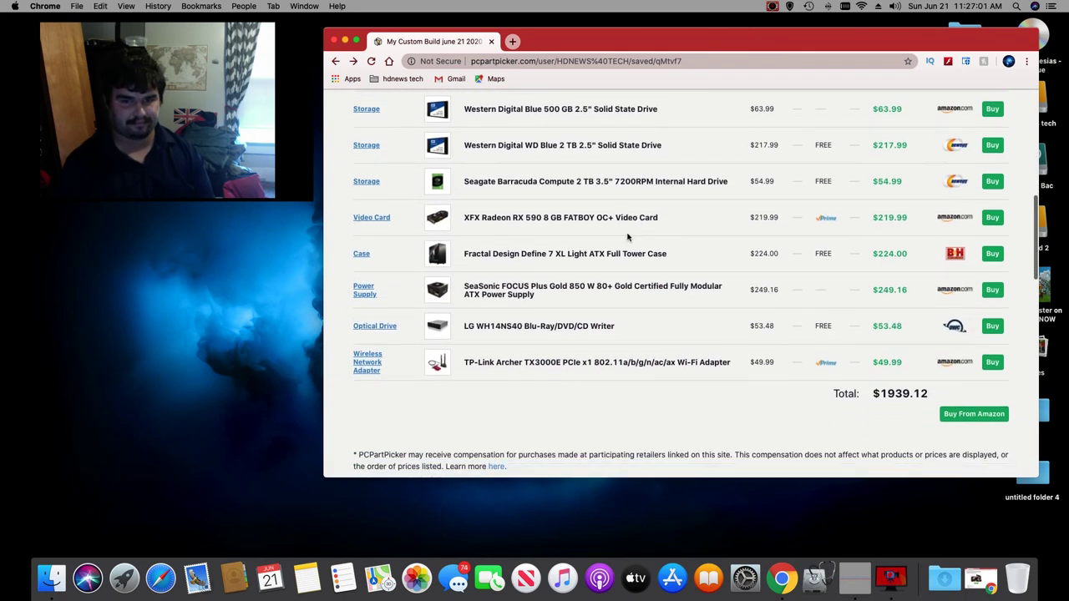
scroll(628, 238, up, 3)
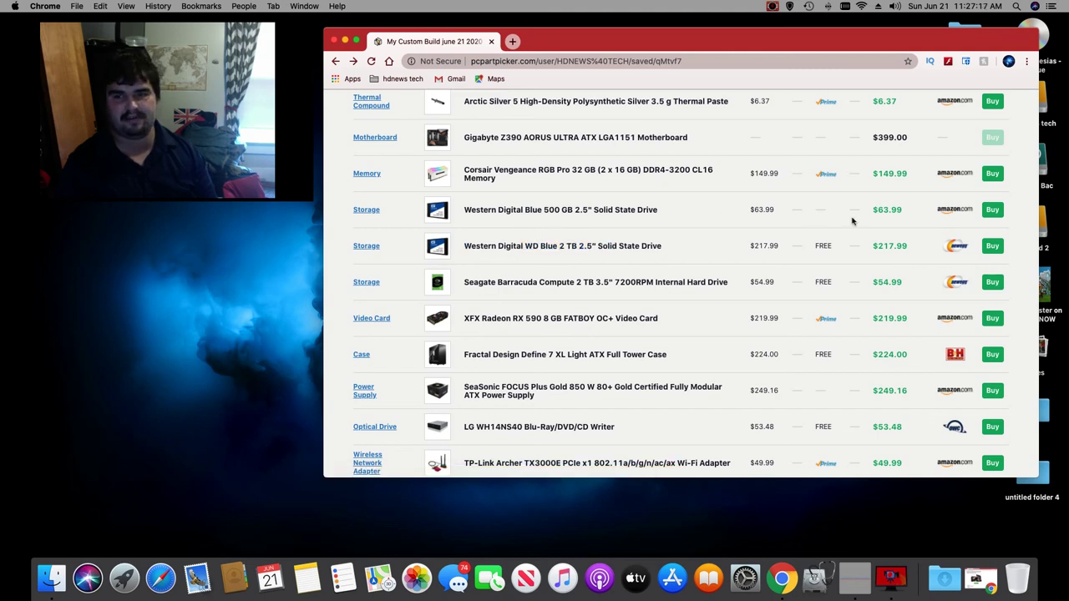
scroll(898, 219, up, 3)
scroll(898, 219, down, 8)
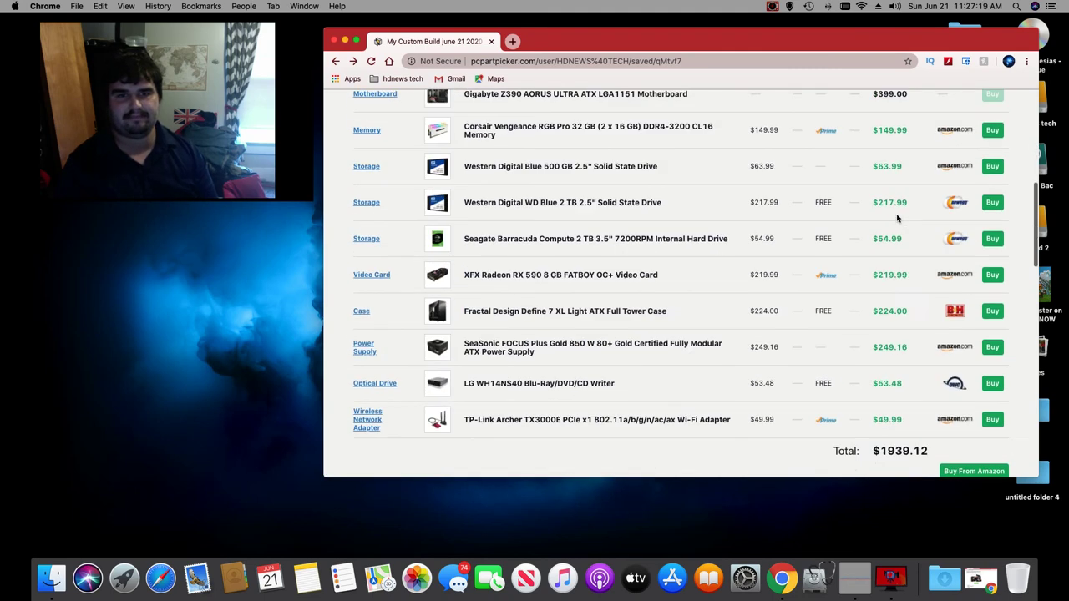
scroll(897, 219, down, 4)
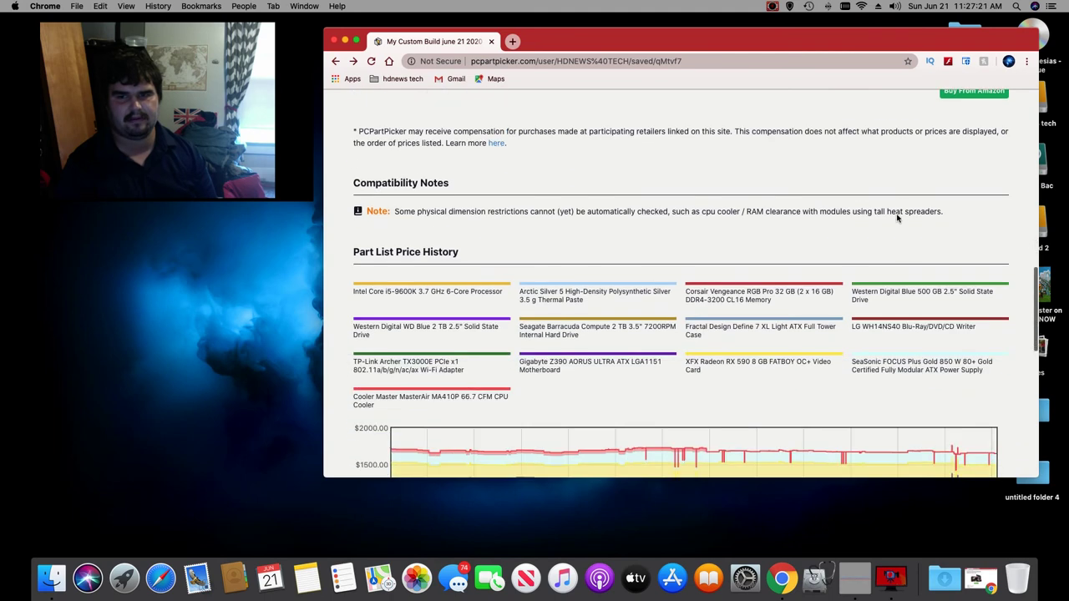
scroll(898, 218, up, 10)
scroll(898, 219, up, 2)
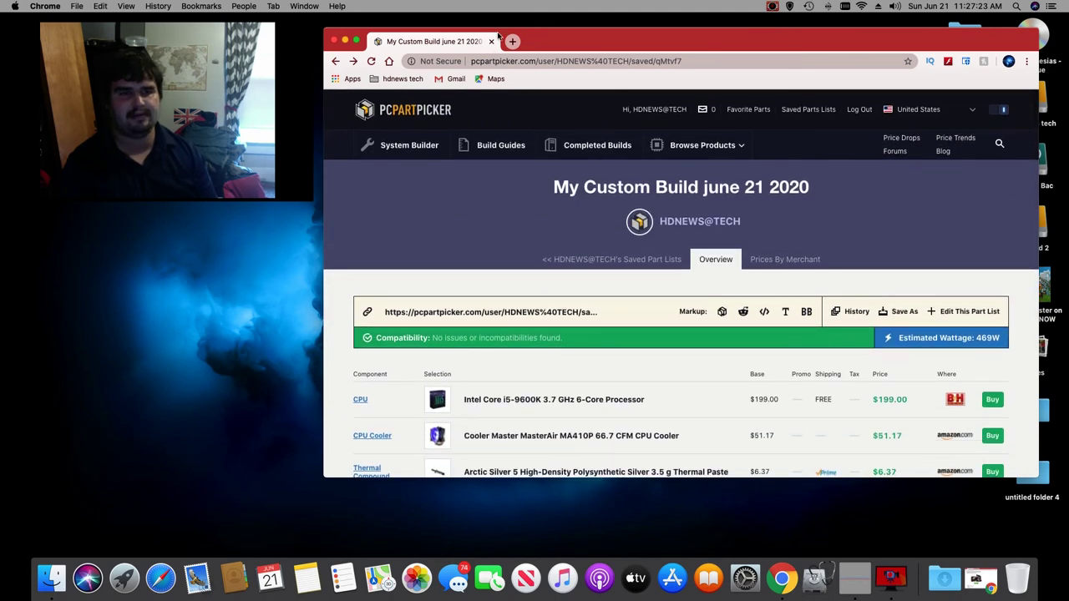
click(774, 7)
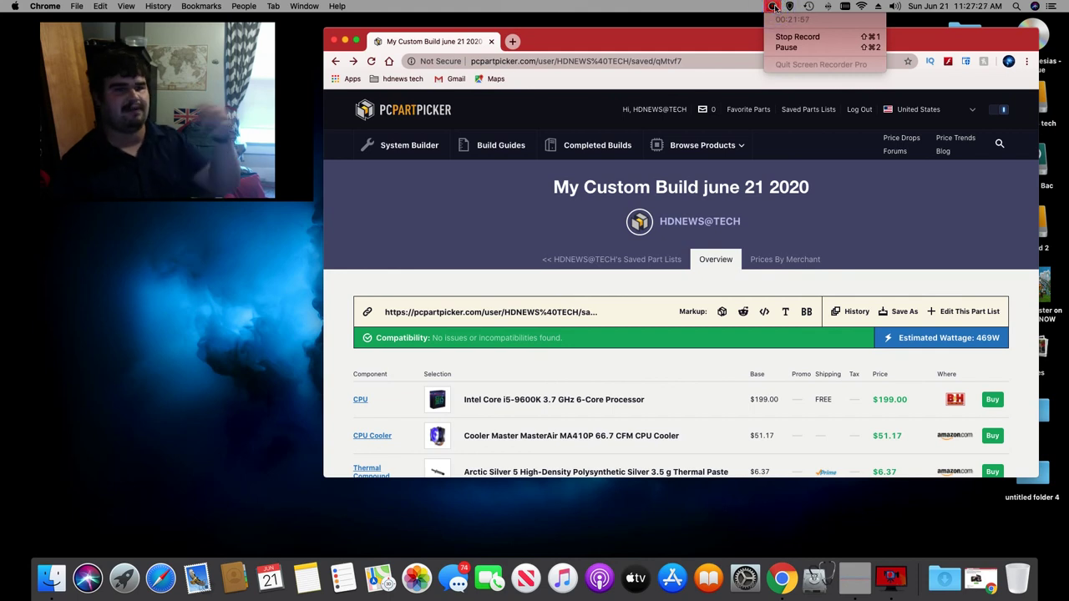